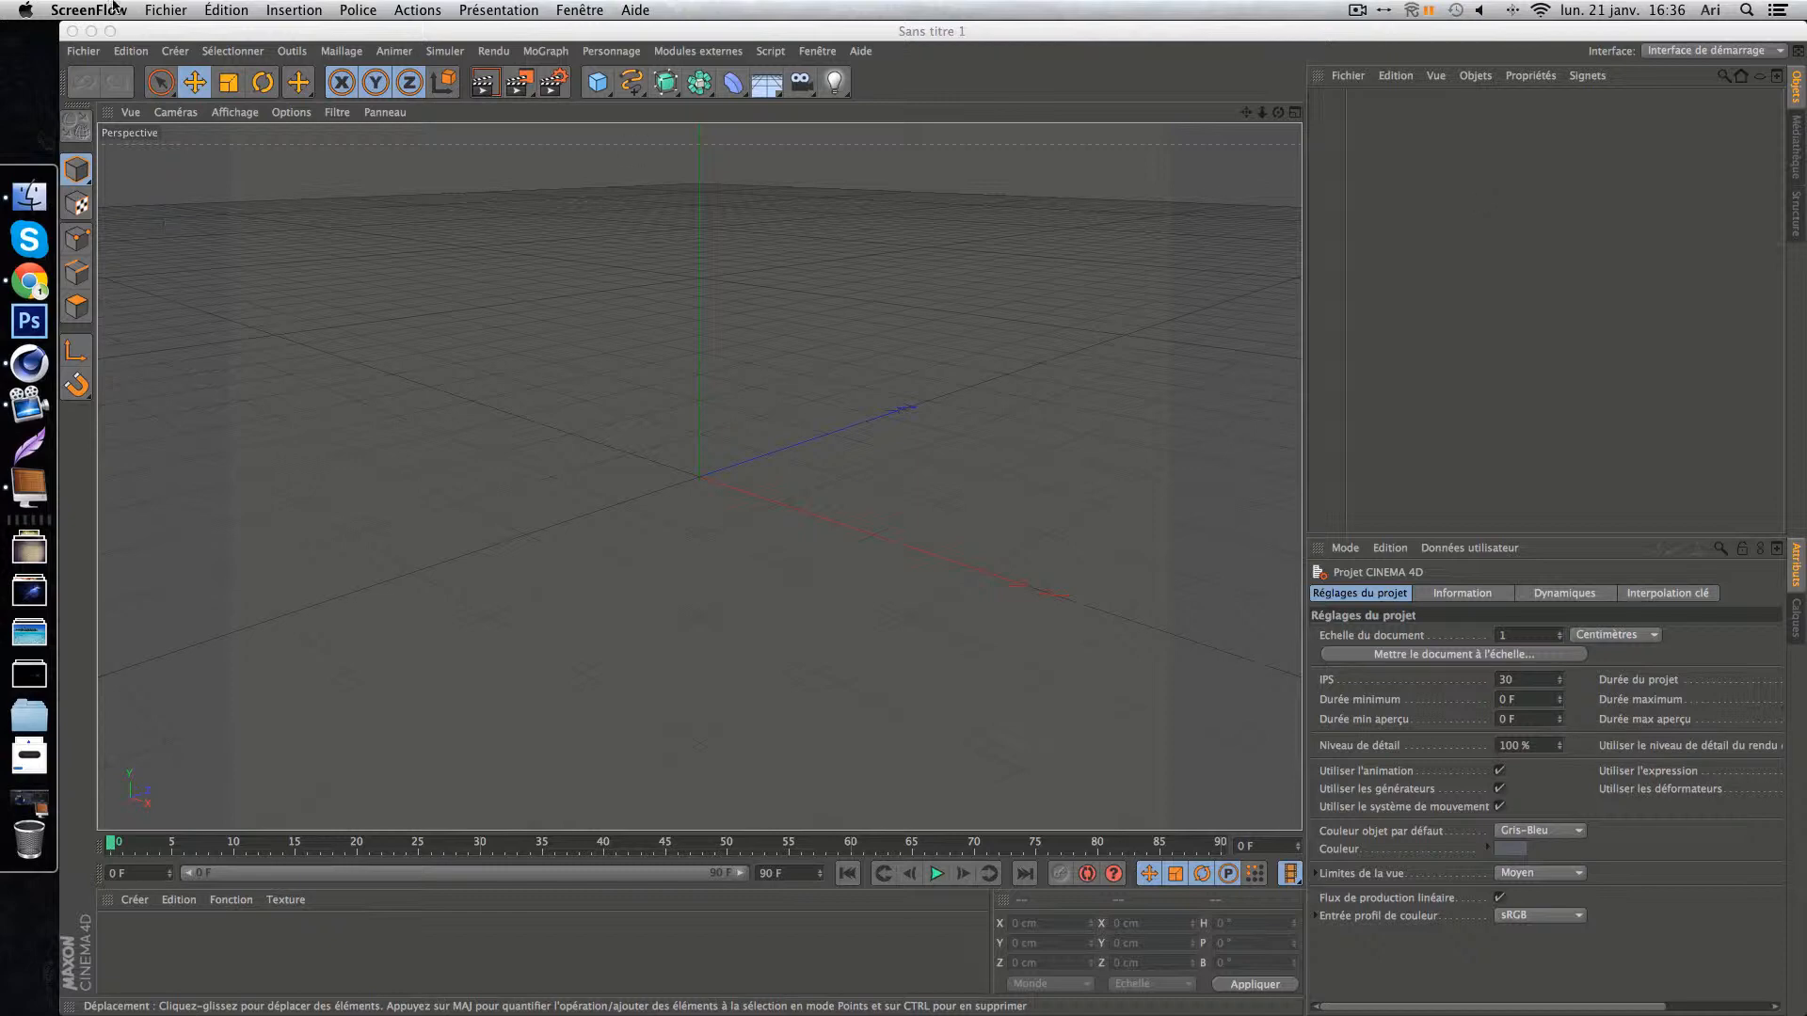
View Wallpaper.jpg in the Création > Pour moi > Wallpapers folder as a reference, close it and return to Cinema 4D.
{"action": "left_click", "coordinate": [91, 31]}
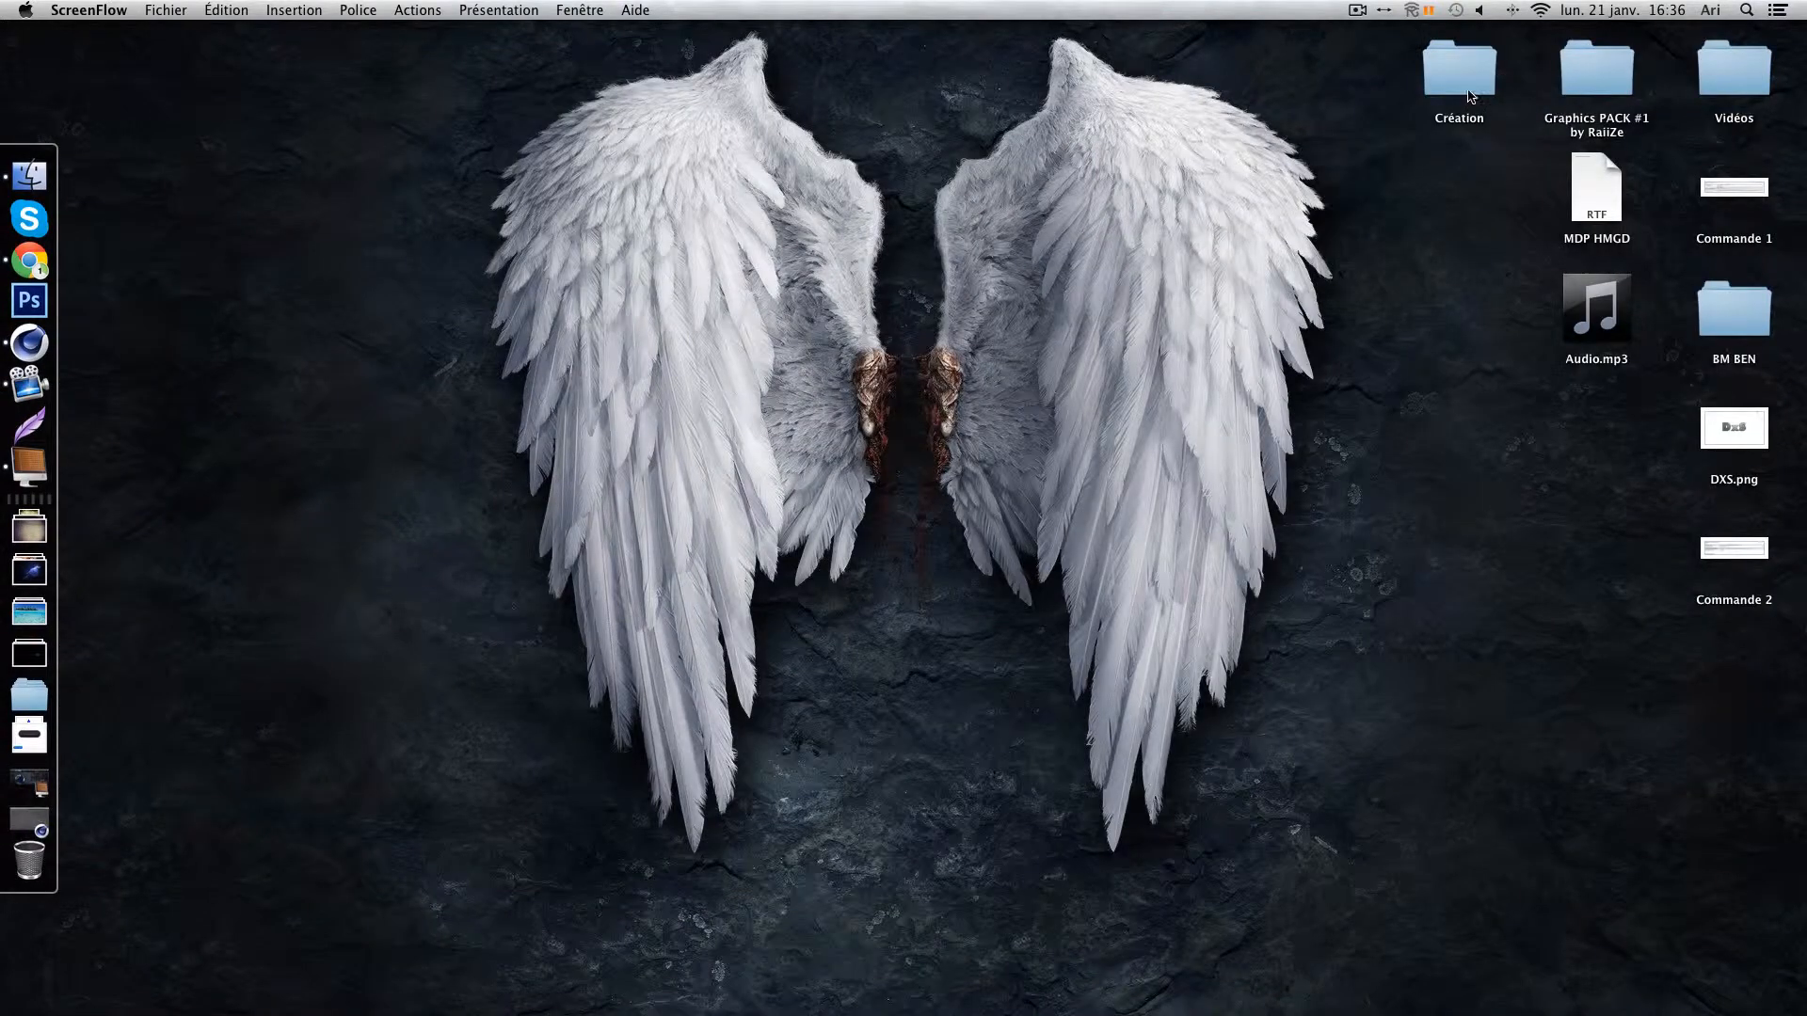
{"action": "double_click", "coordinate": [1459, 104]}
{"action": "double_click", "coordinate": [1342, 143]}
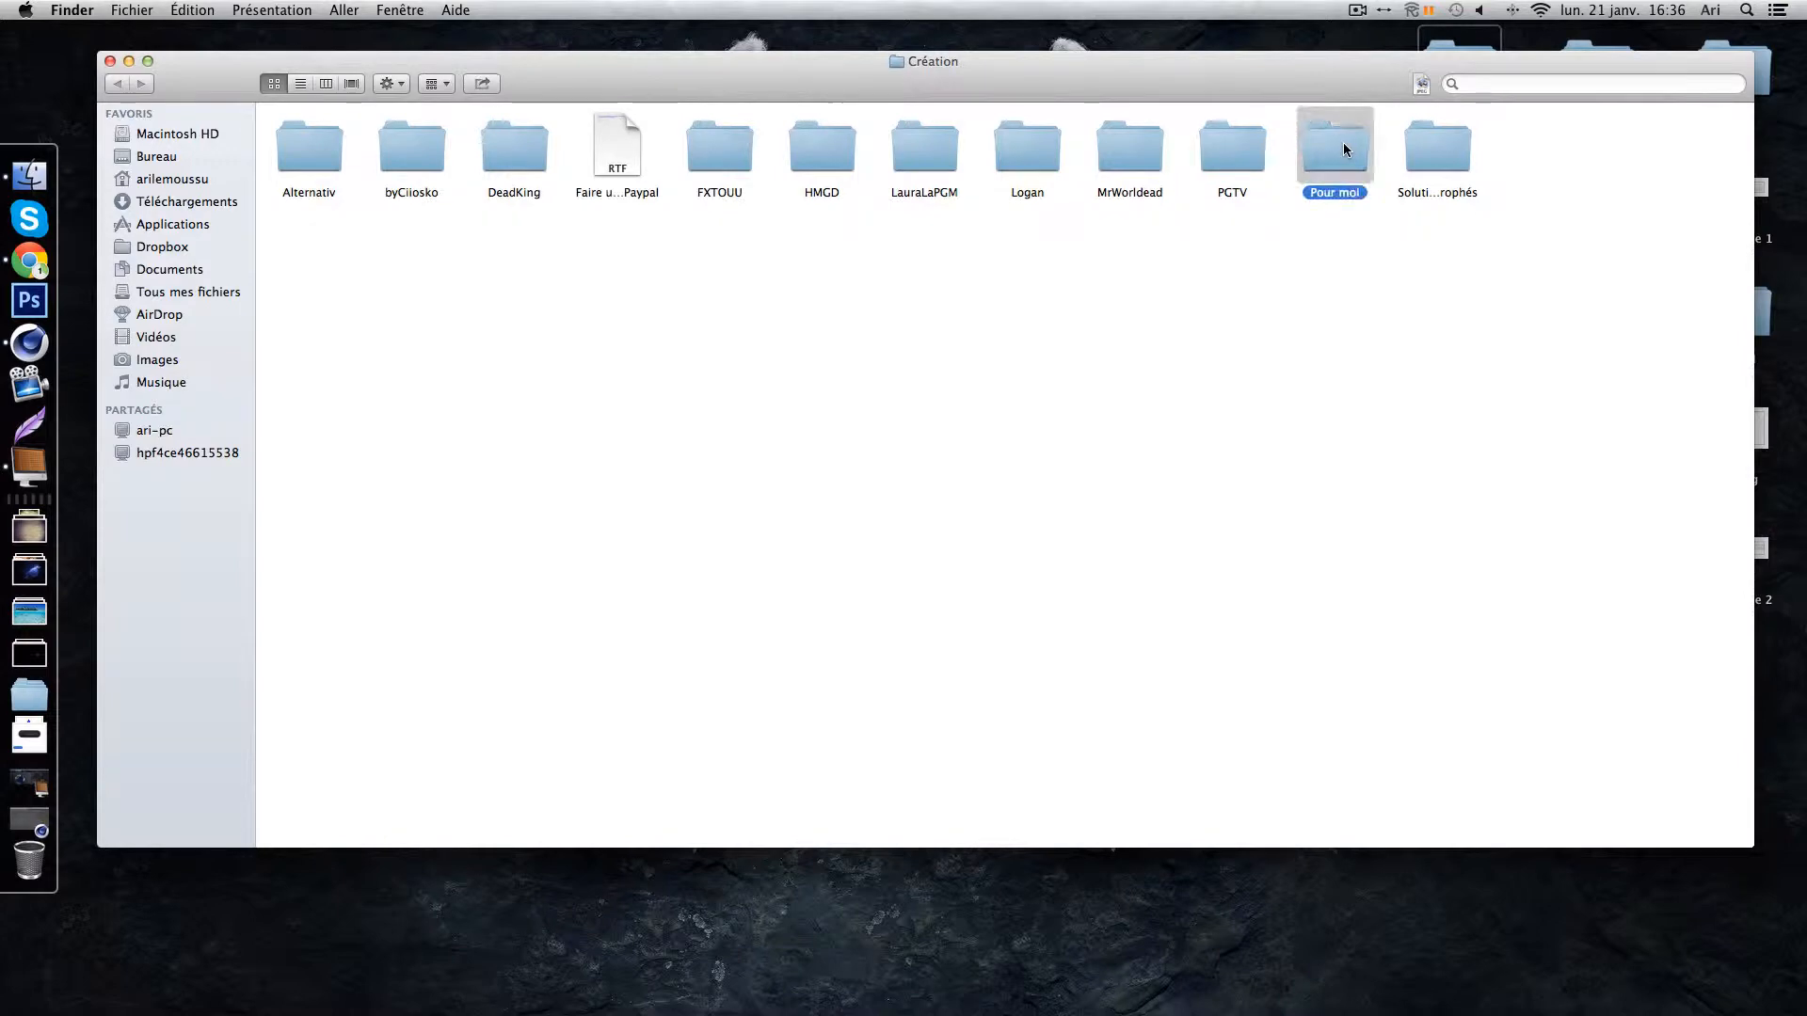
{"action": "double_click", "coordinate": [614, 150]}
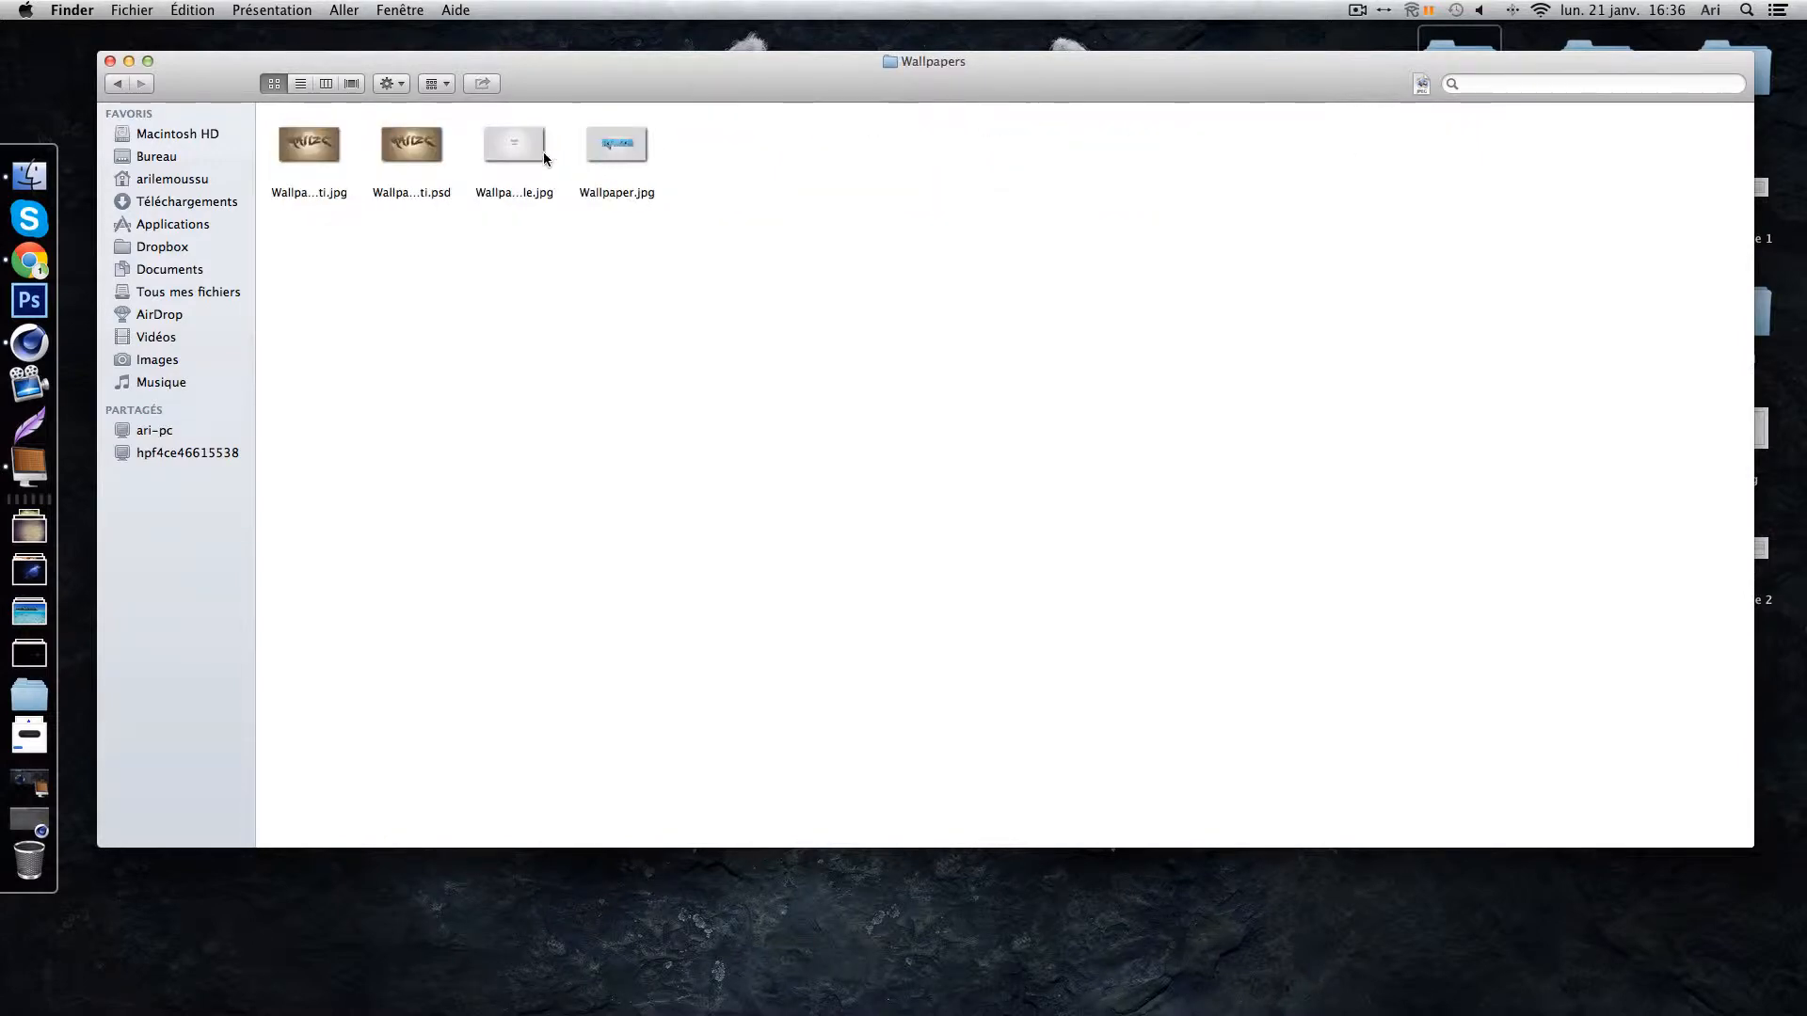
{"action": "double_click", "coordinate": [604, 142]}
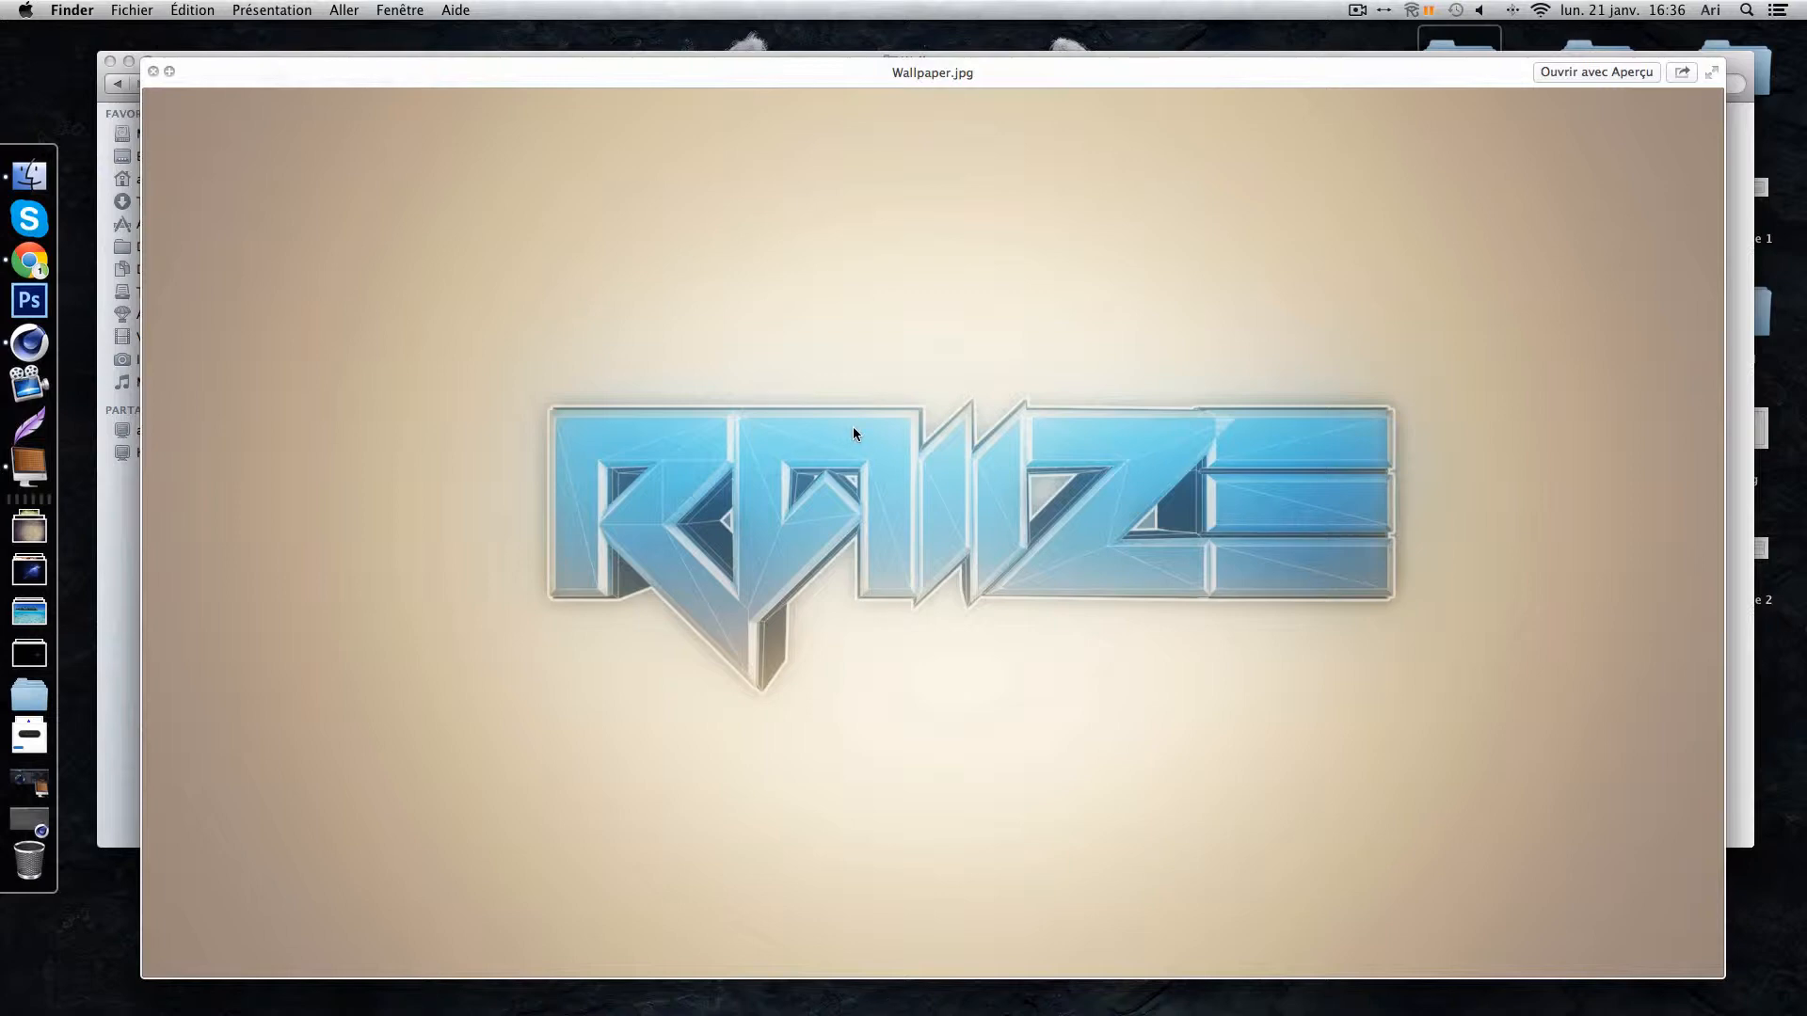
{"action": "left_click", "coordinate": [152, 71]}
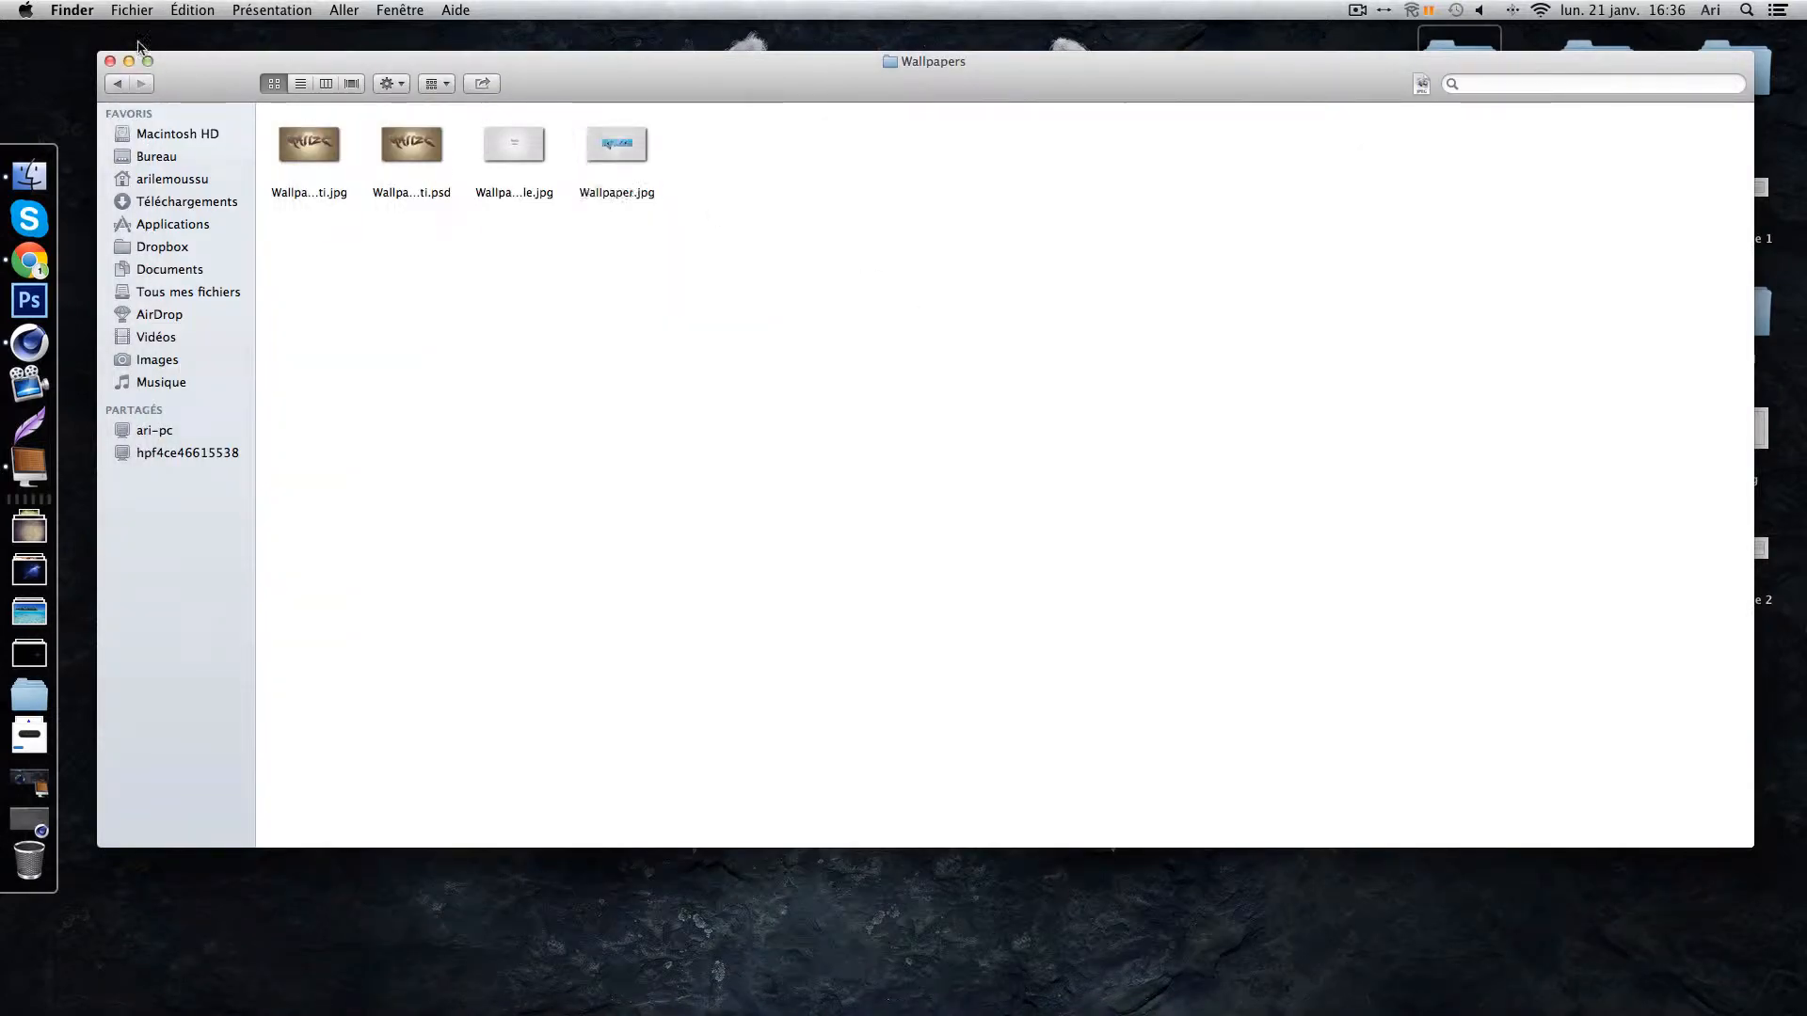
{"action": "left_click", "coordinate": [110, 61]}
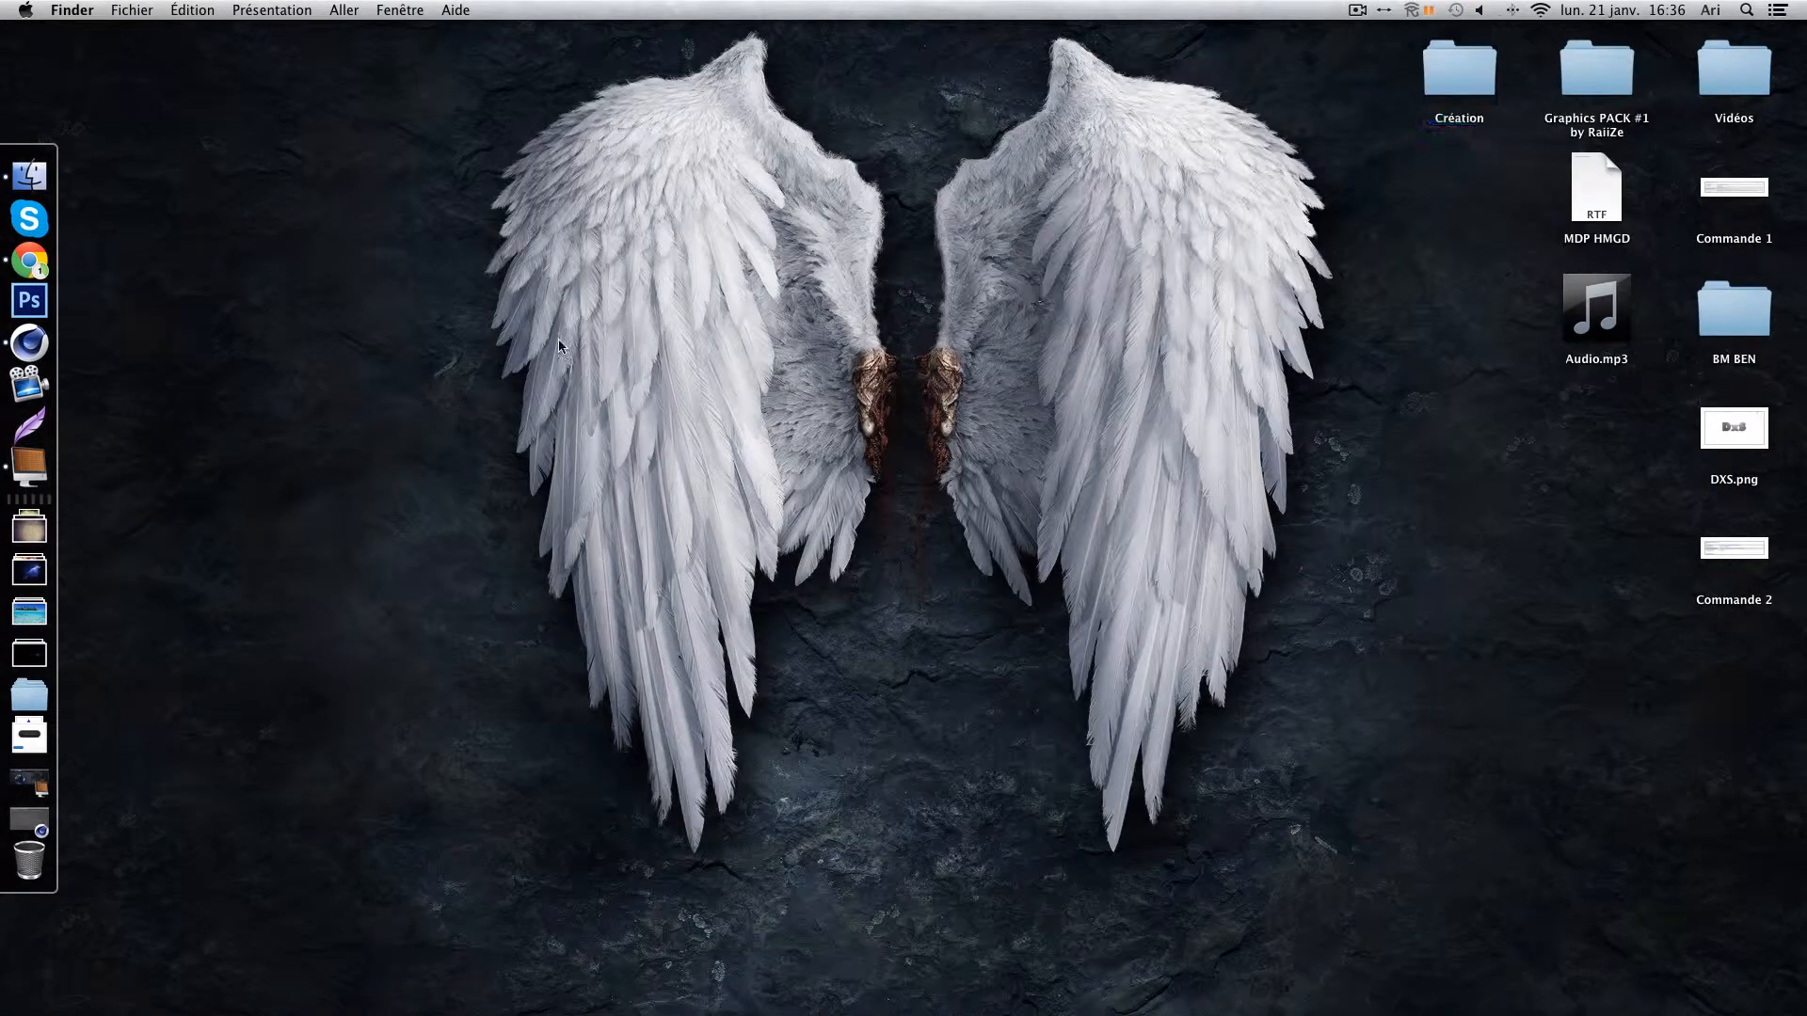
{"action": "left_click", "coordinate": [29, 343]}
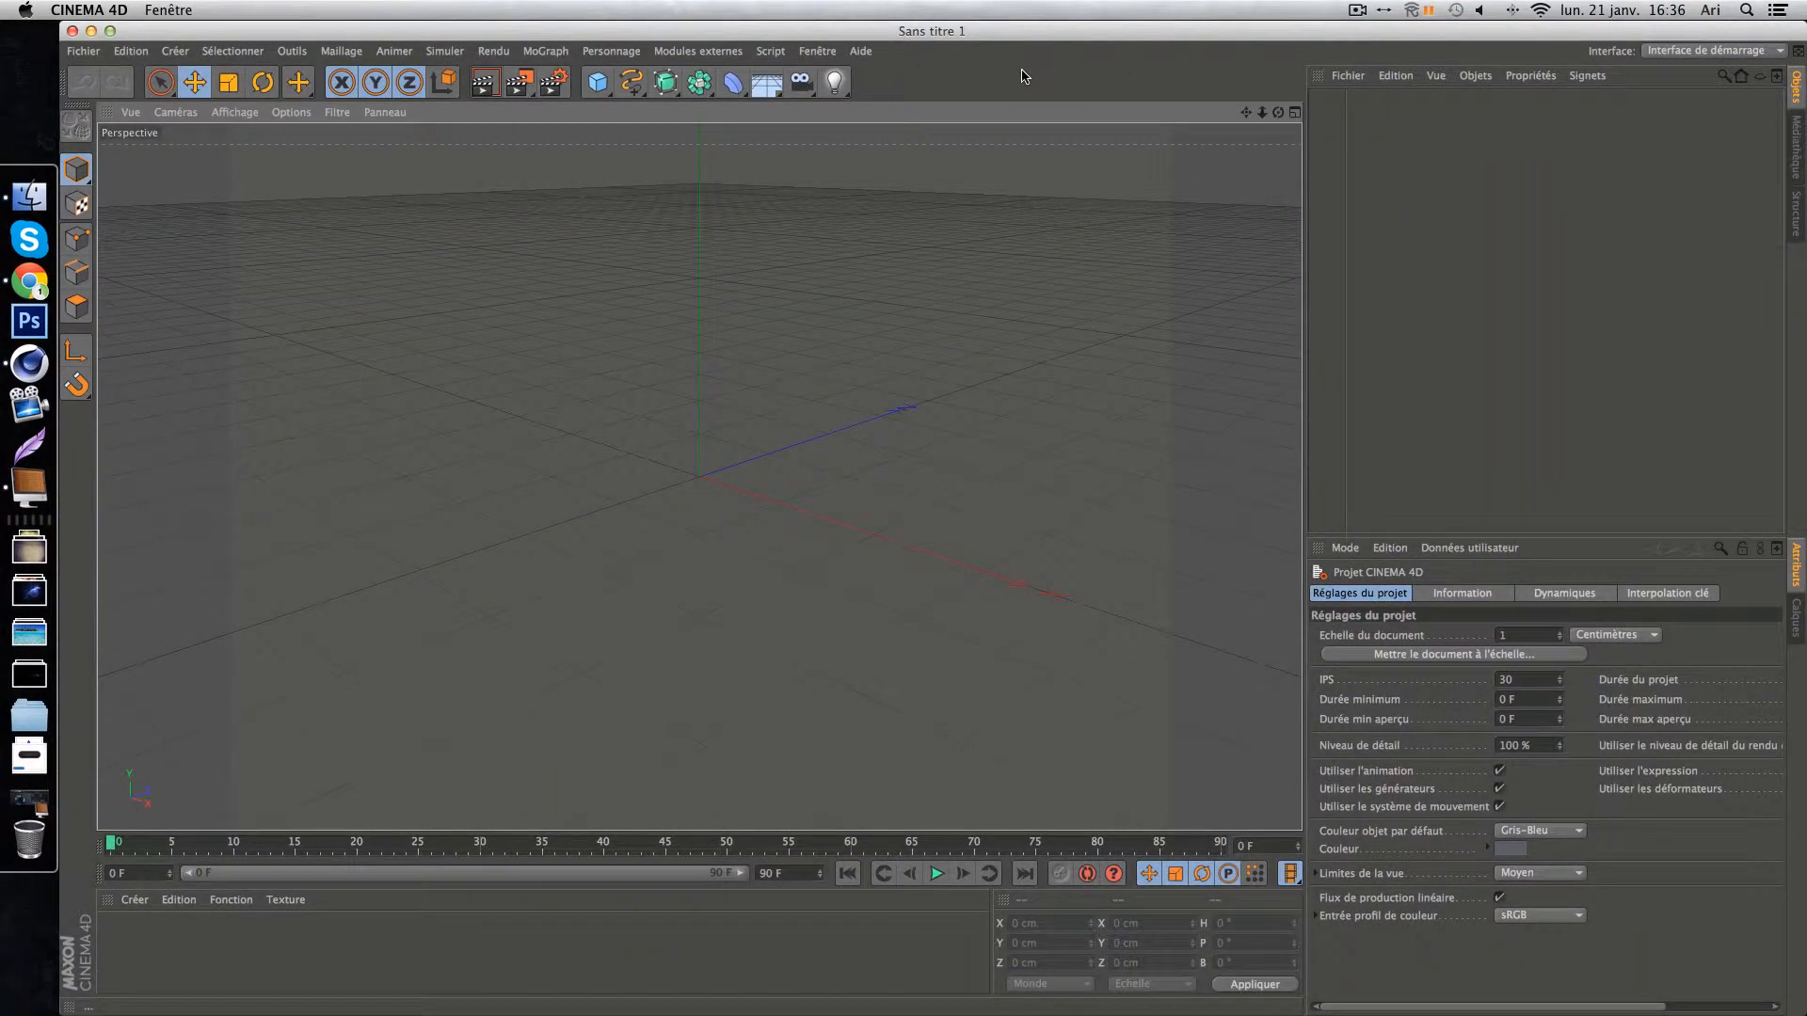
Add a MoGraph Mo Texte object to the scene and set its text to RaiiZe.
{"action": "left_click", "coordinate": [547, 53]}
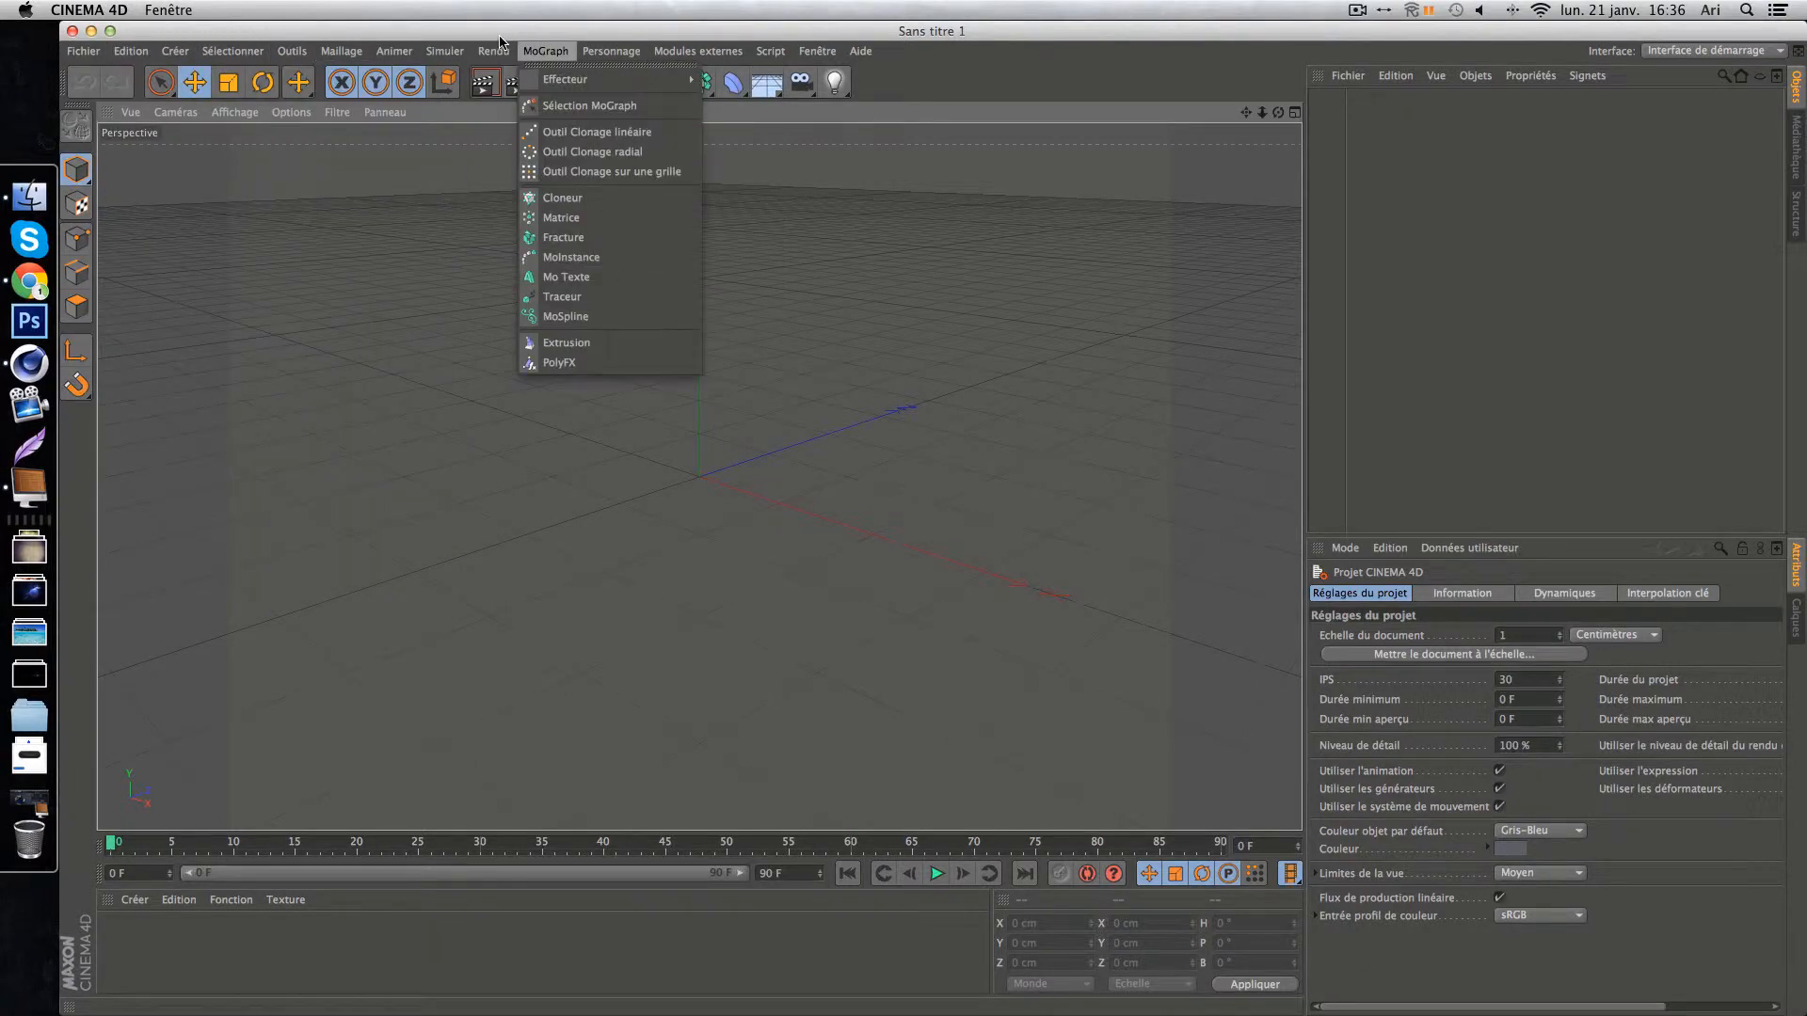
{"action": "mouse_move", "coordinate": [591, 55]}
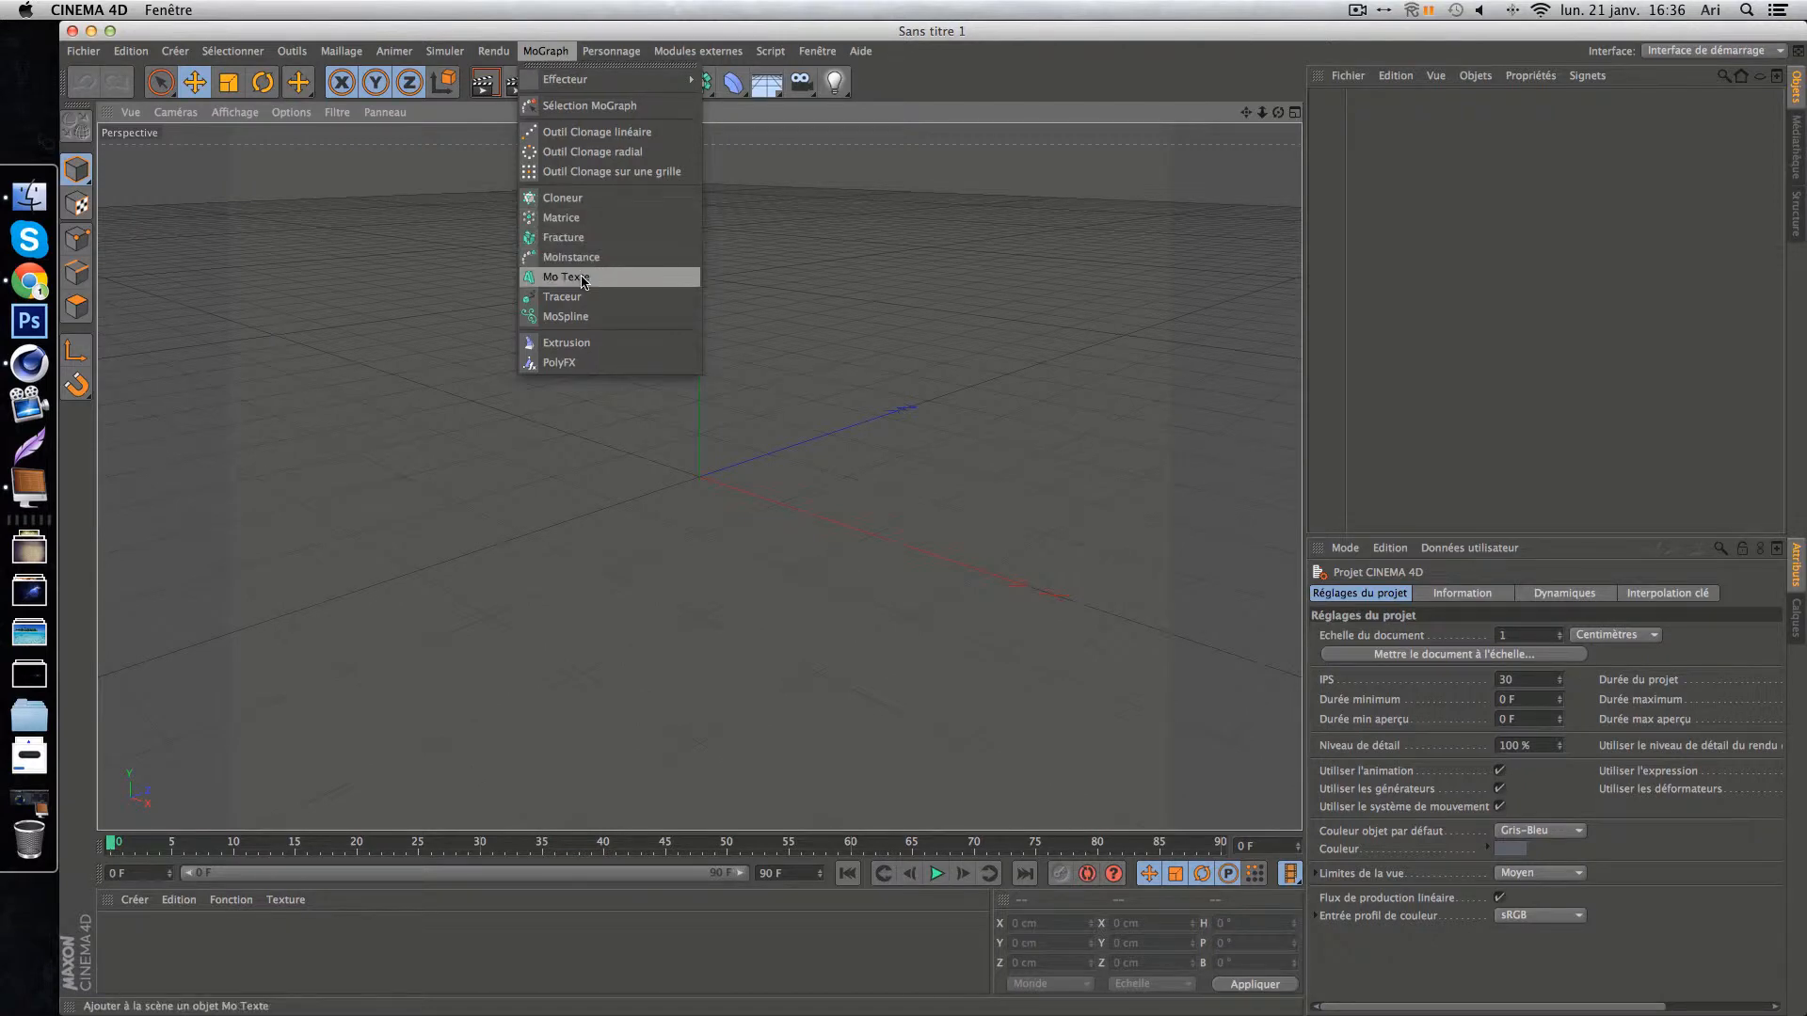
{"action": "left_click", "coordinate": [584, 278]}
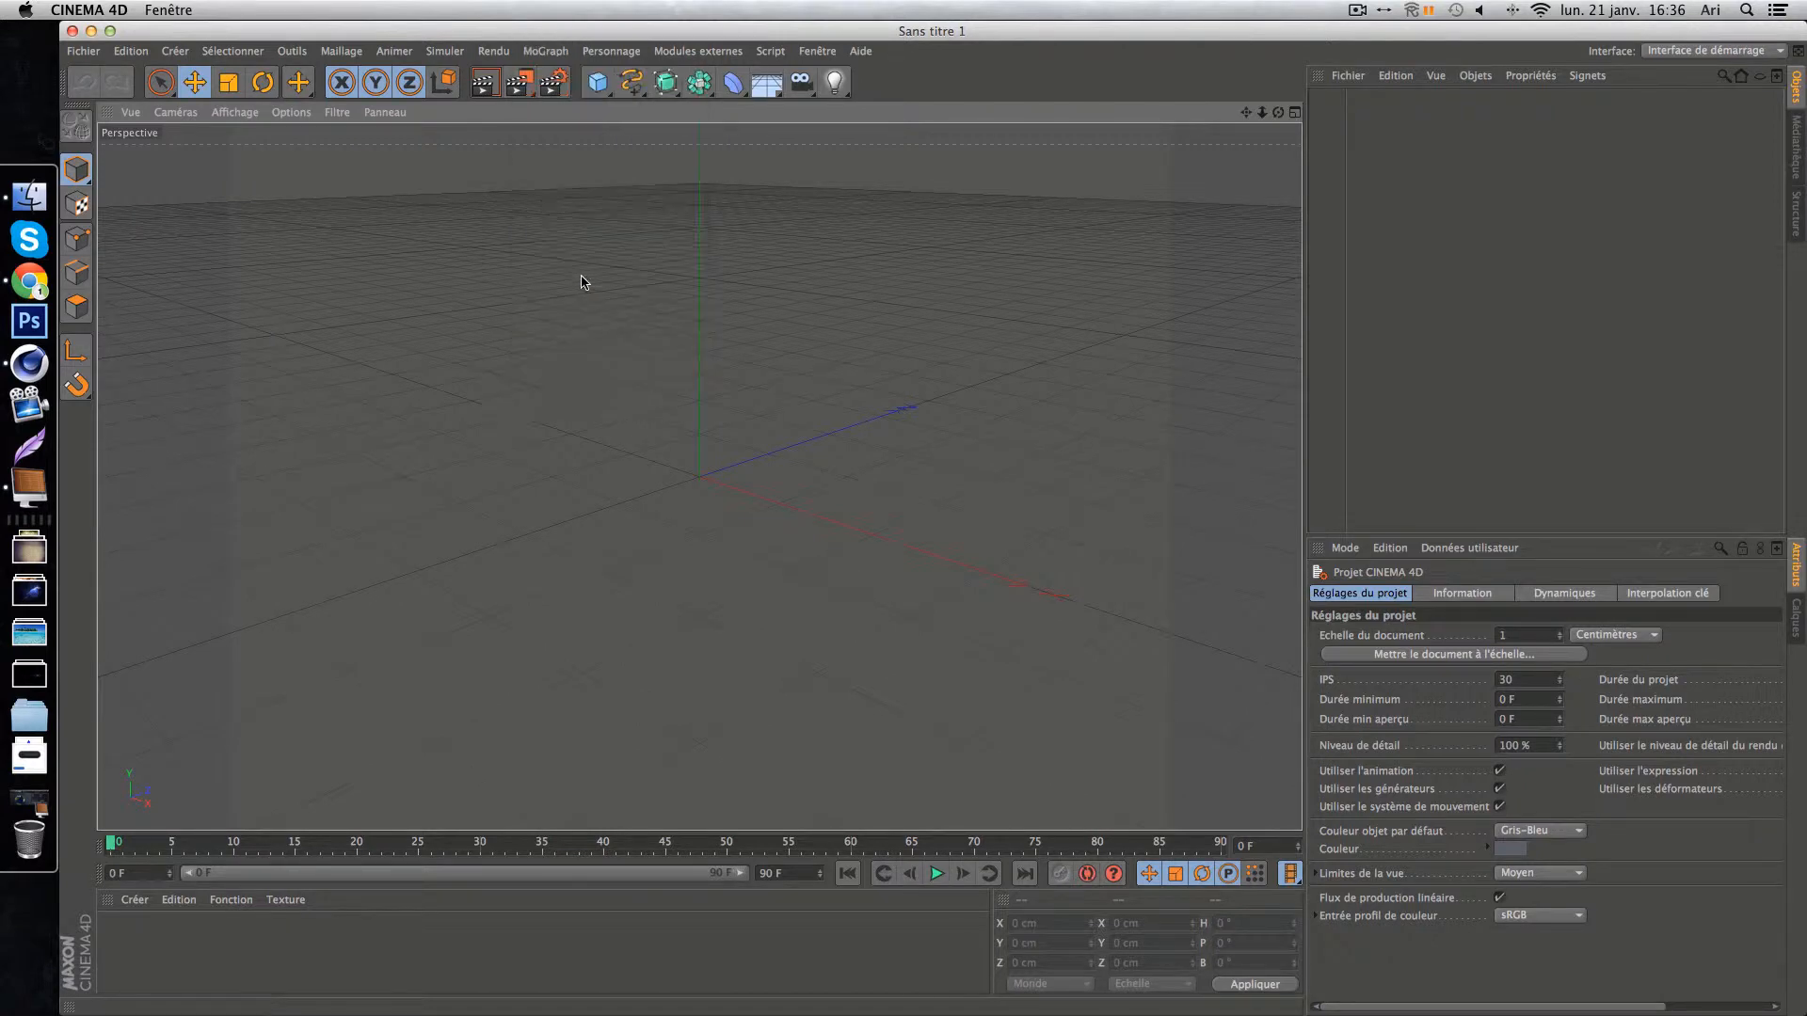
{"action": "left_click_drag", "start_coordinate": [1277, 113], "coordinate": [1247, 114]}
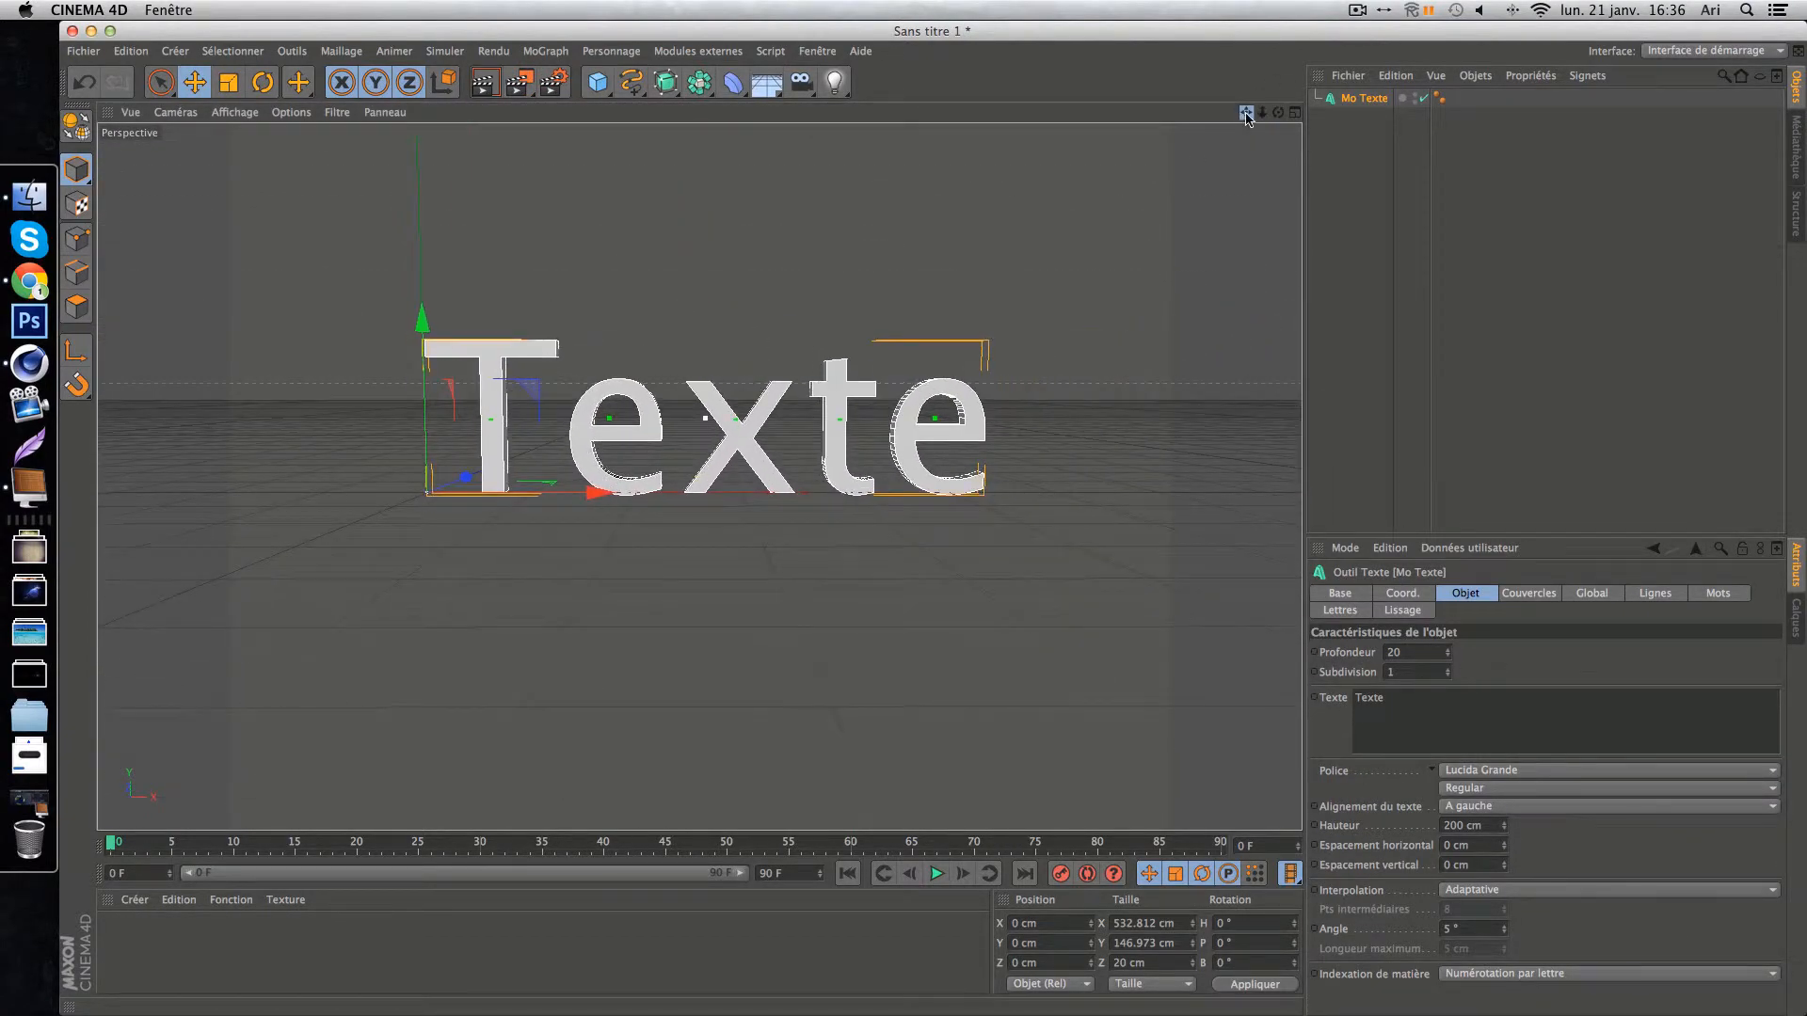
{"action": "left_click", "coordinate": [1449, 710]}
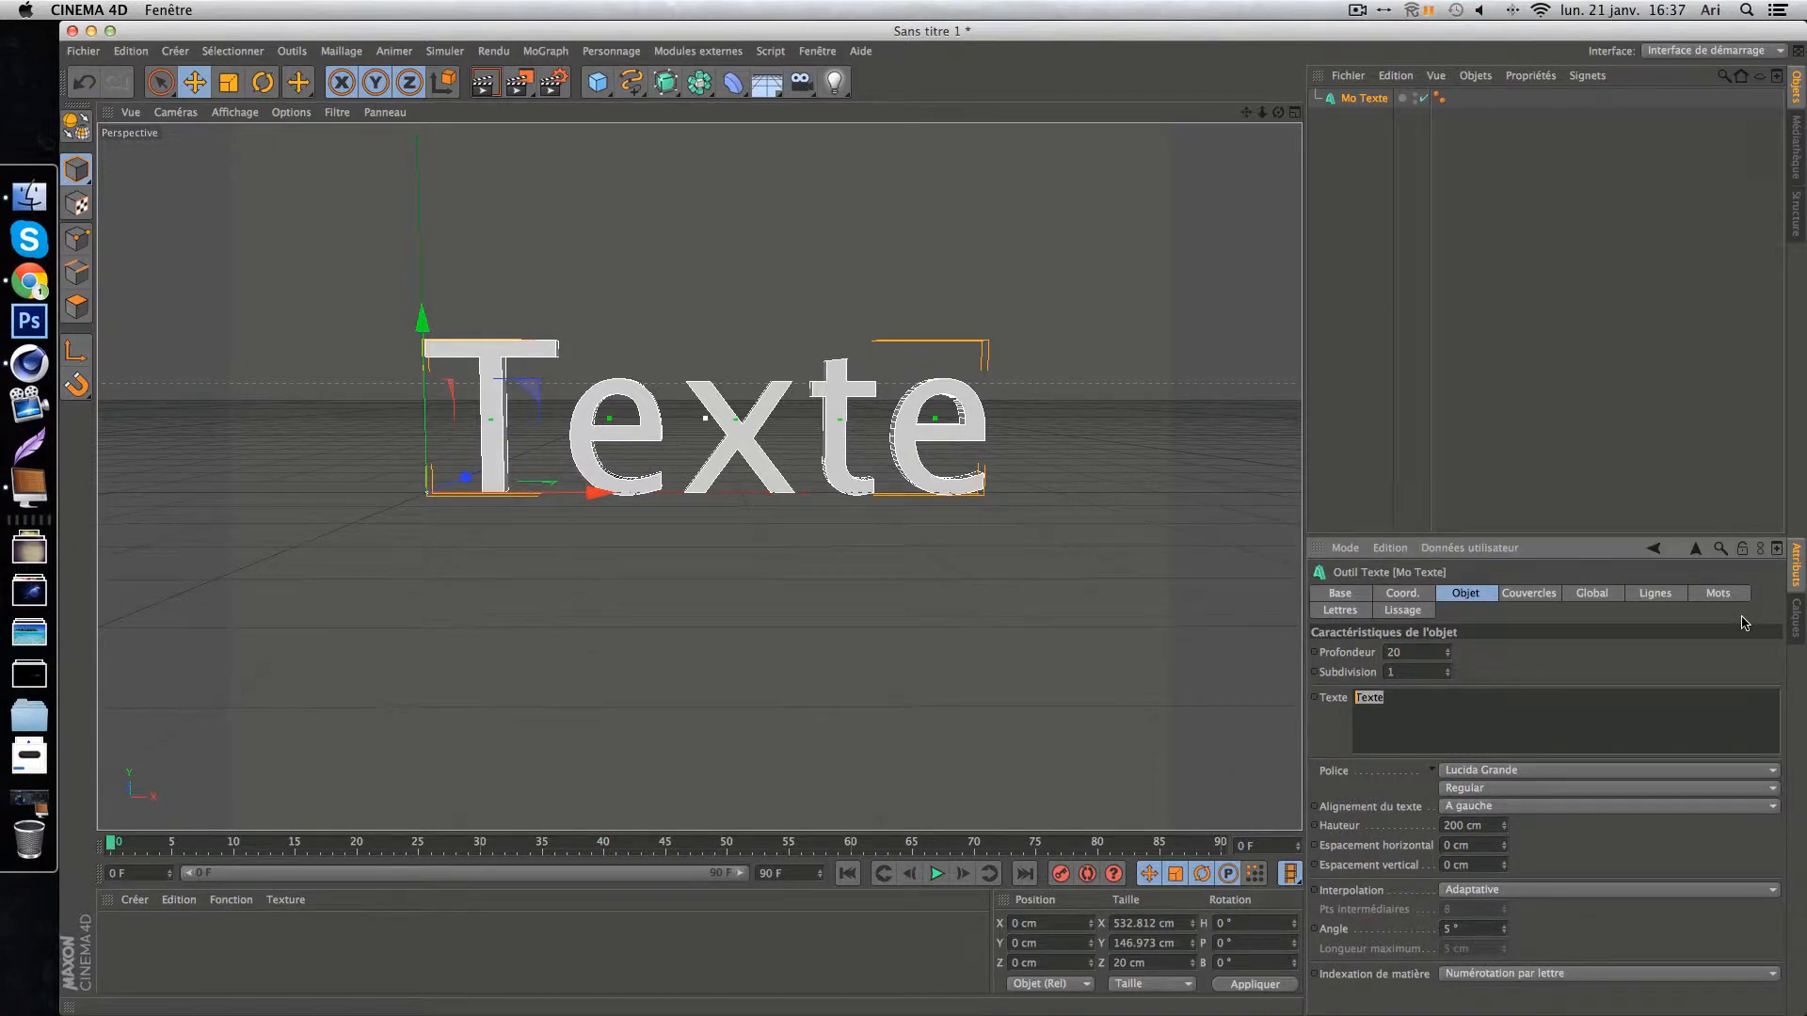
{"action": "type", "text": "Ral"}
{"action": "left_click", "coordinate": [1629, 659]}
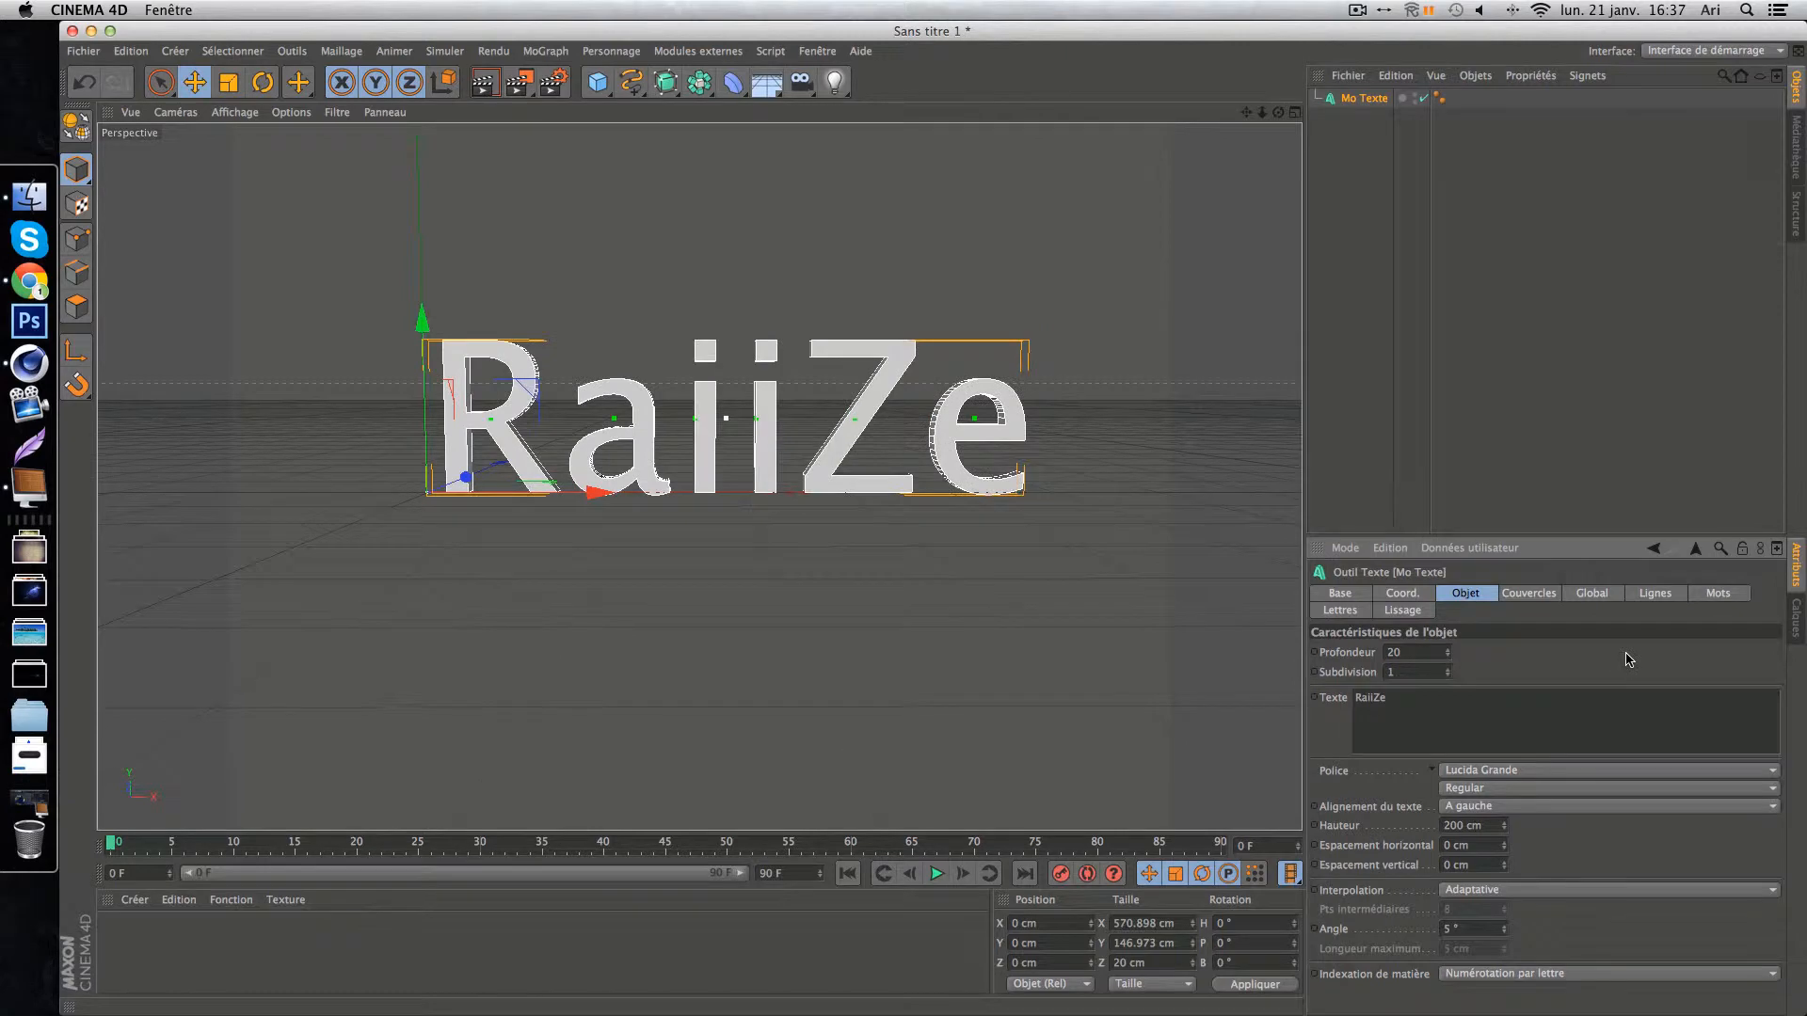
Try the Europe Underground and Typomoderno fonts on the RaiiZe text.
{"action": "left_click", "coordinate": [1522, 767]}
{"action": "scroll", "coordinate": [1502, 725], "scroll_direction": "up", "scroll_amount": 20}
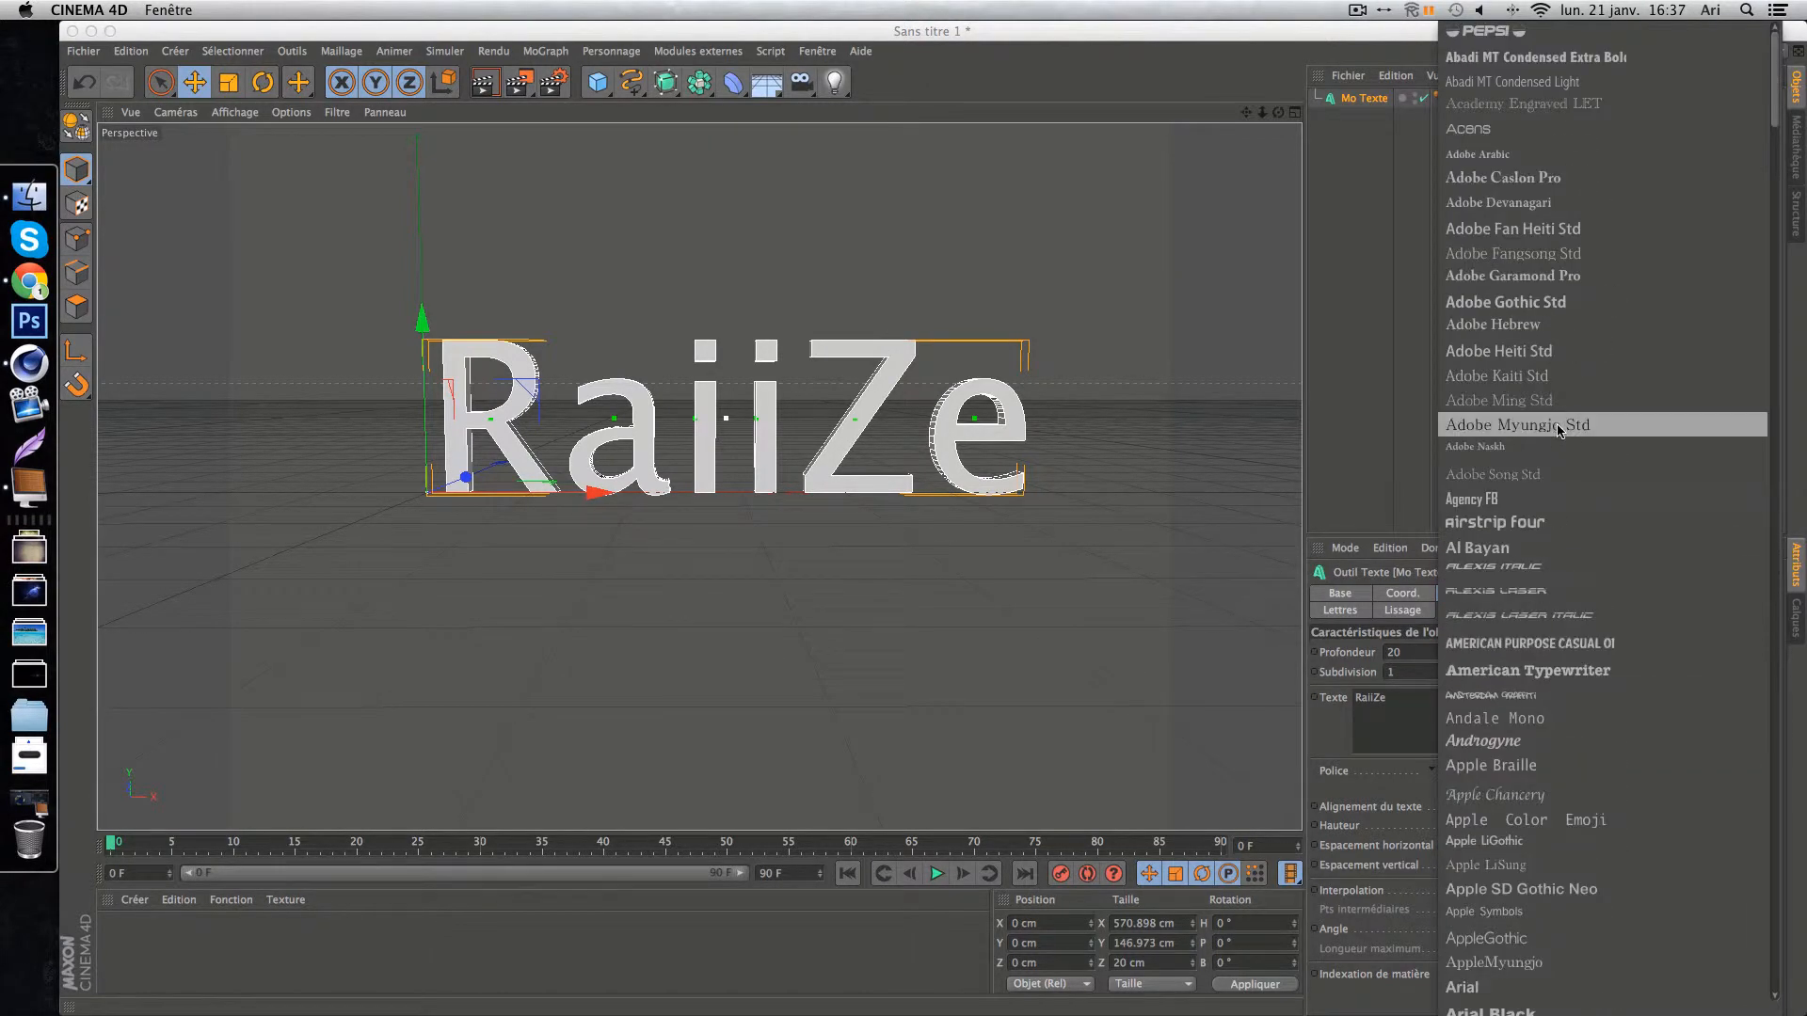
{"action": "scroll", "coordinate": [1557, 423], "scroll_direction": "down", "scroll_amount": 15}
{"action": "scroll", "coordinate": [1558, 430], "scroll_direction": "up", "scroll_amount": 15}
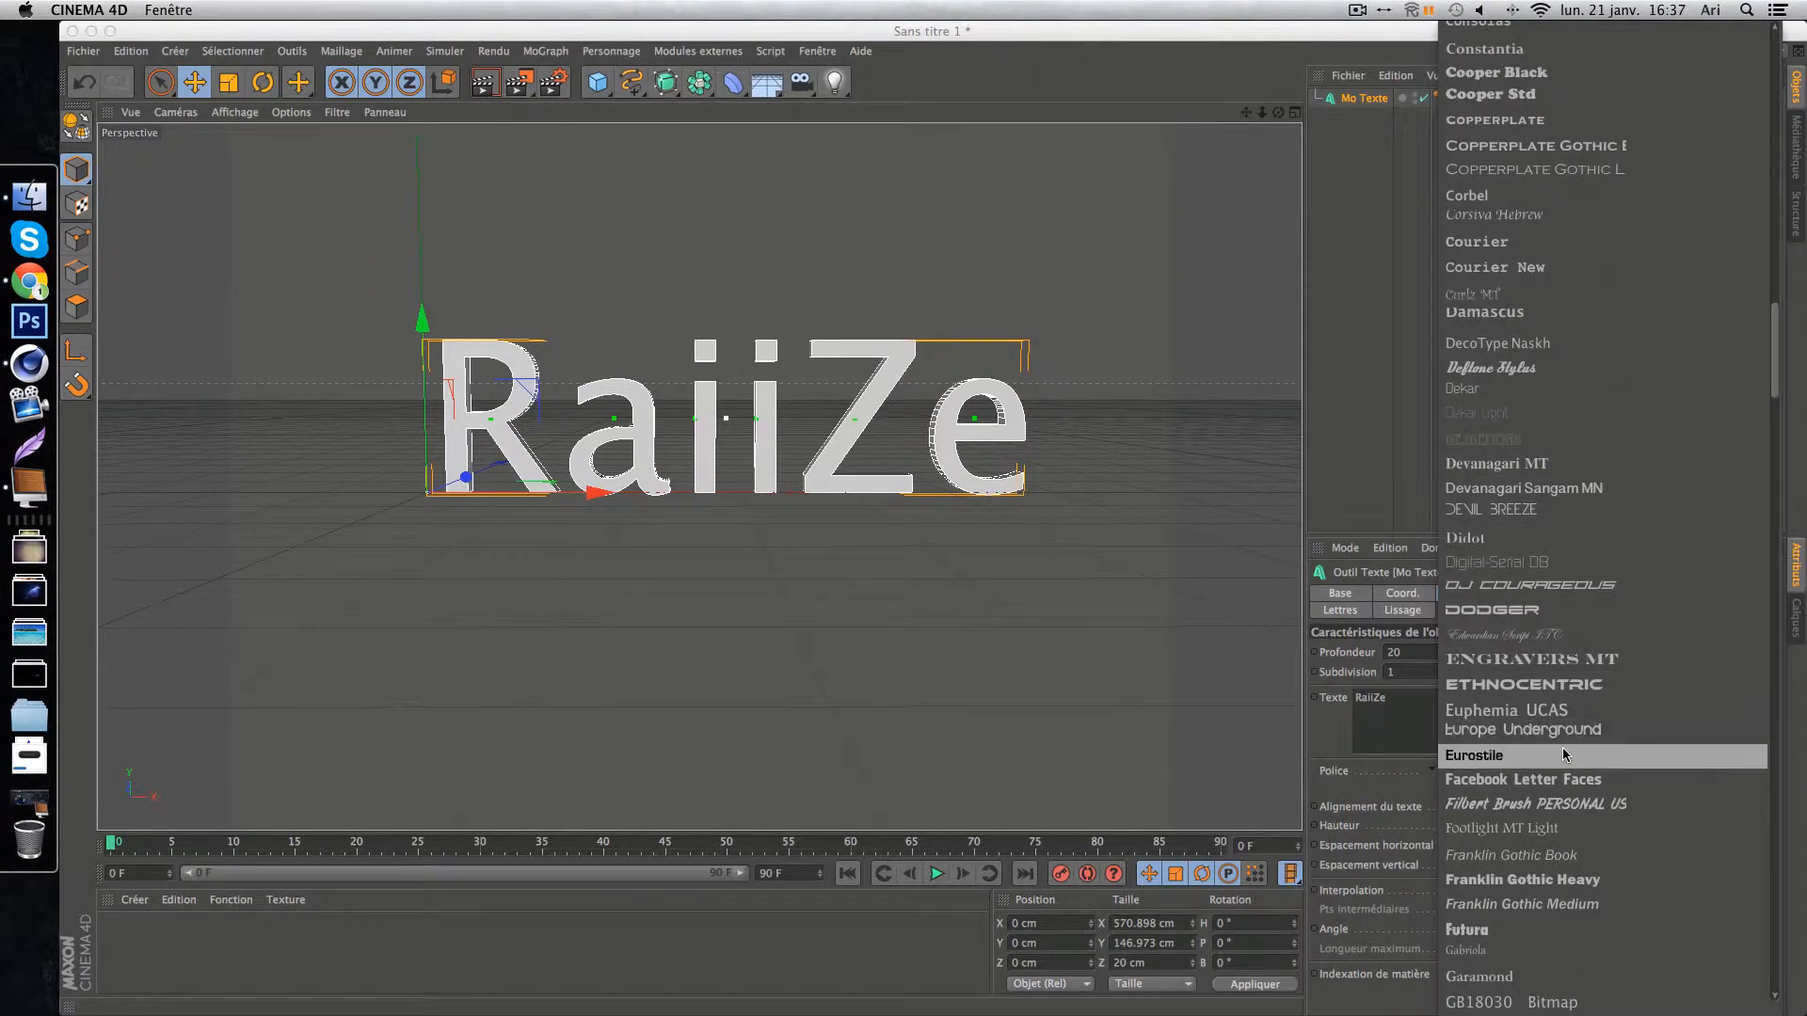
{"action": "left_click", "coordinate": [1577, 739]}
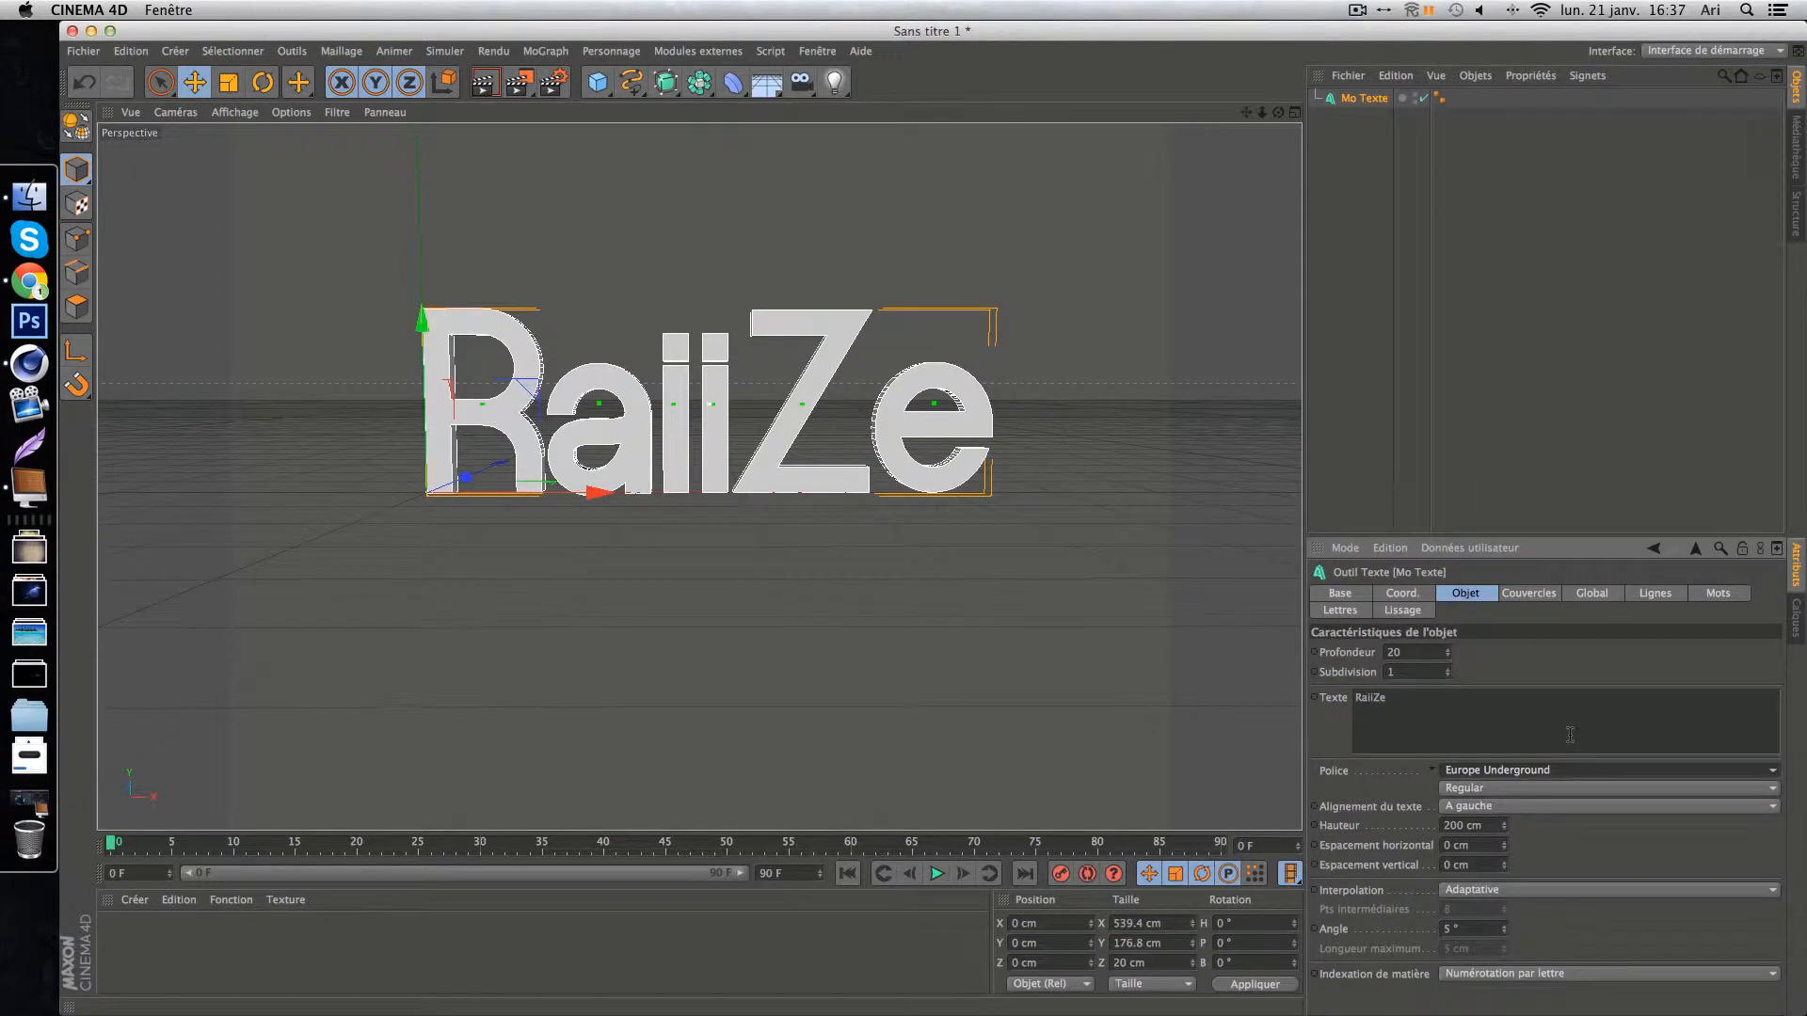
{"action": "left_click", "coordinate": [1548, 773]}
{"action": "scroll", "coordinate": [1544, 678], "scroll_direction": "down", "scroll_amount": 10}
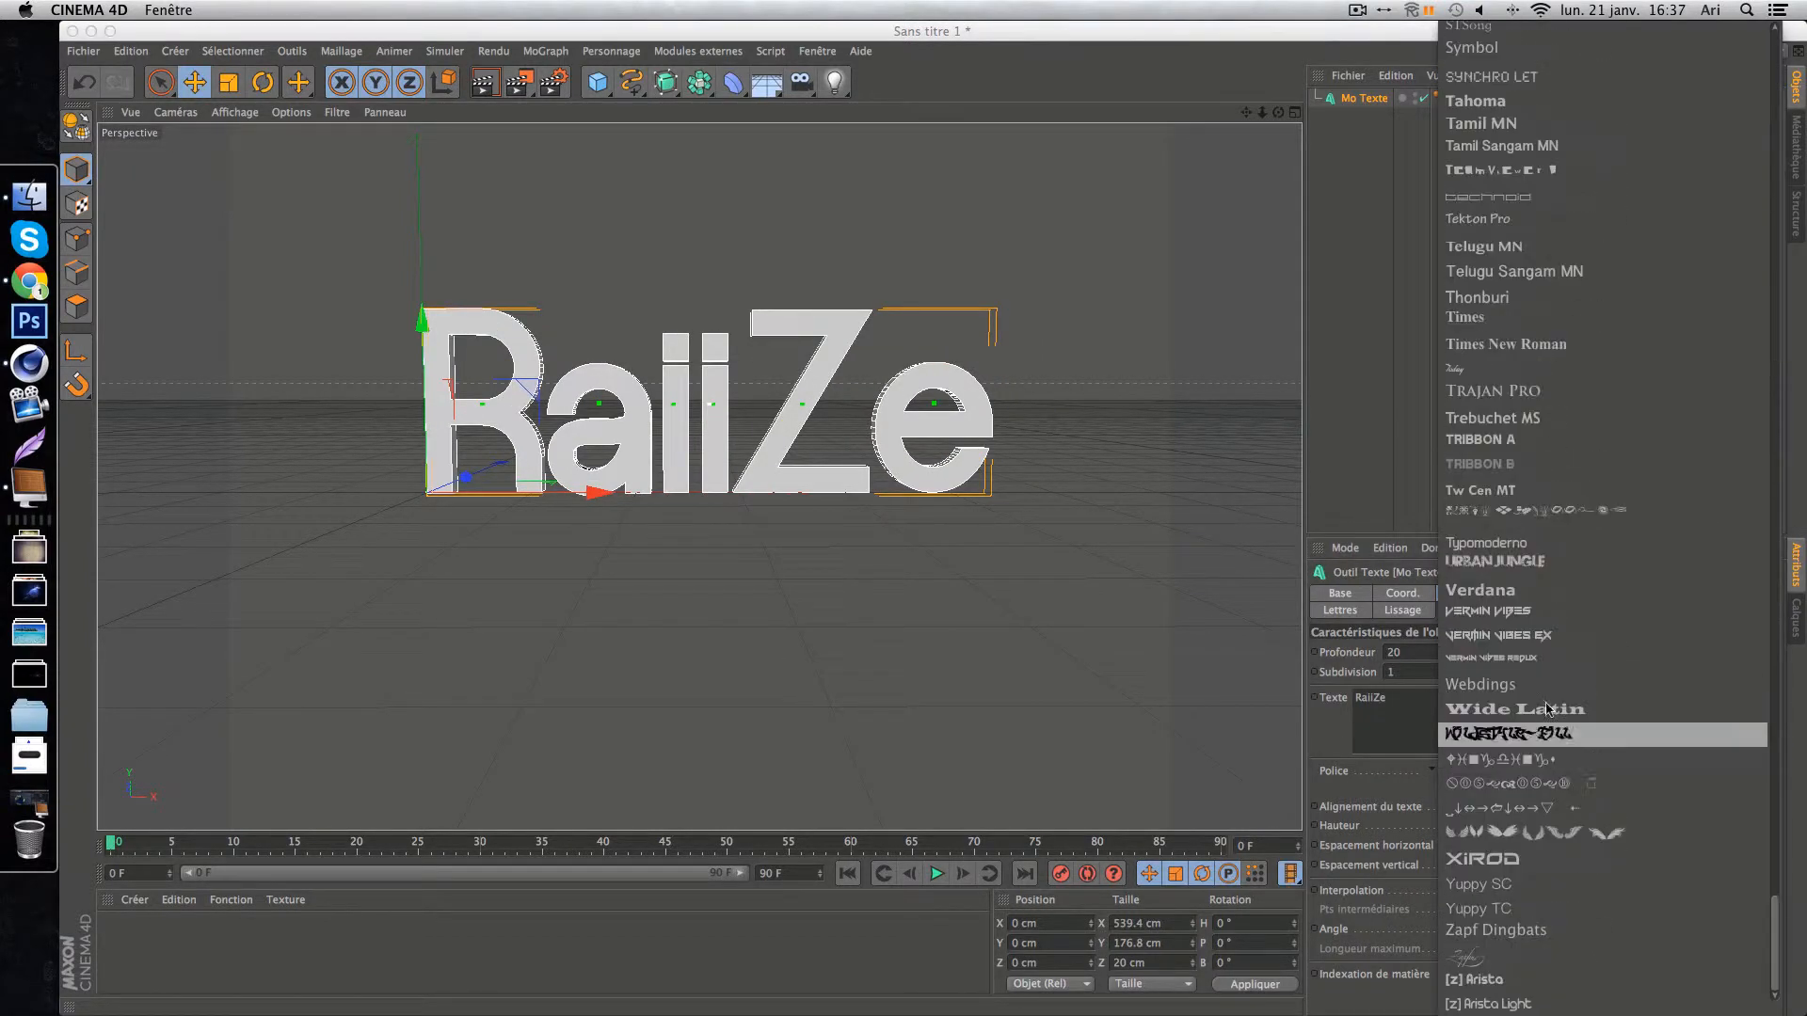
{"action": "left_click", "coordinate": [1512, 565]}
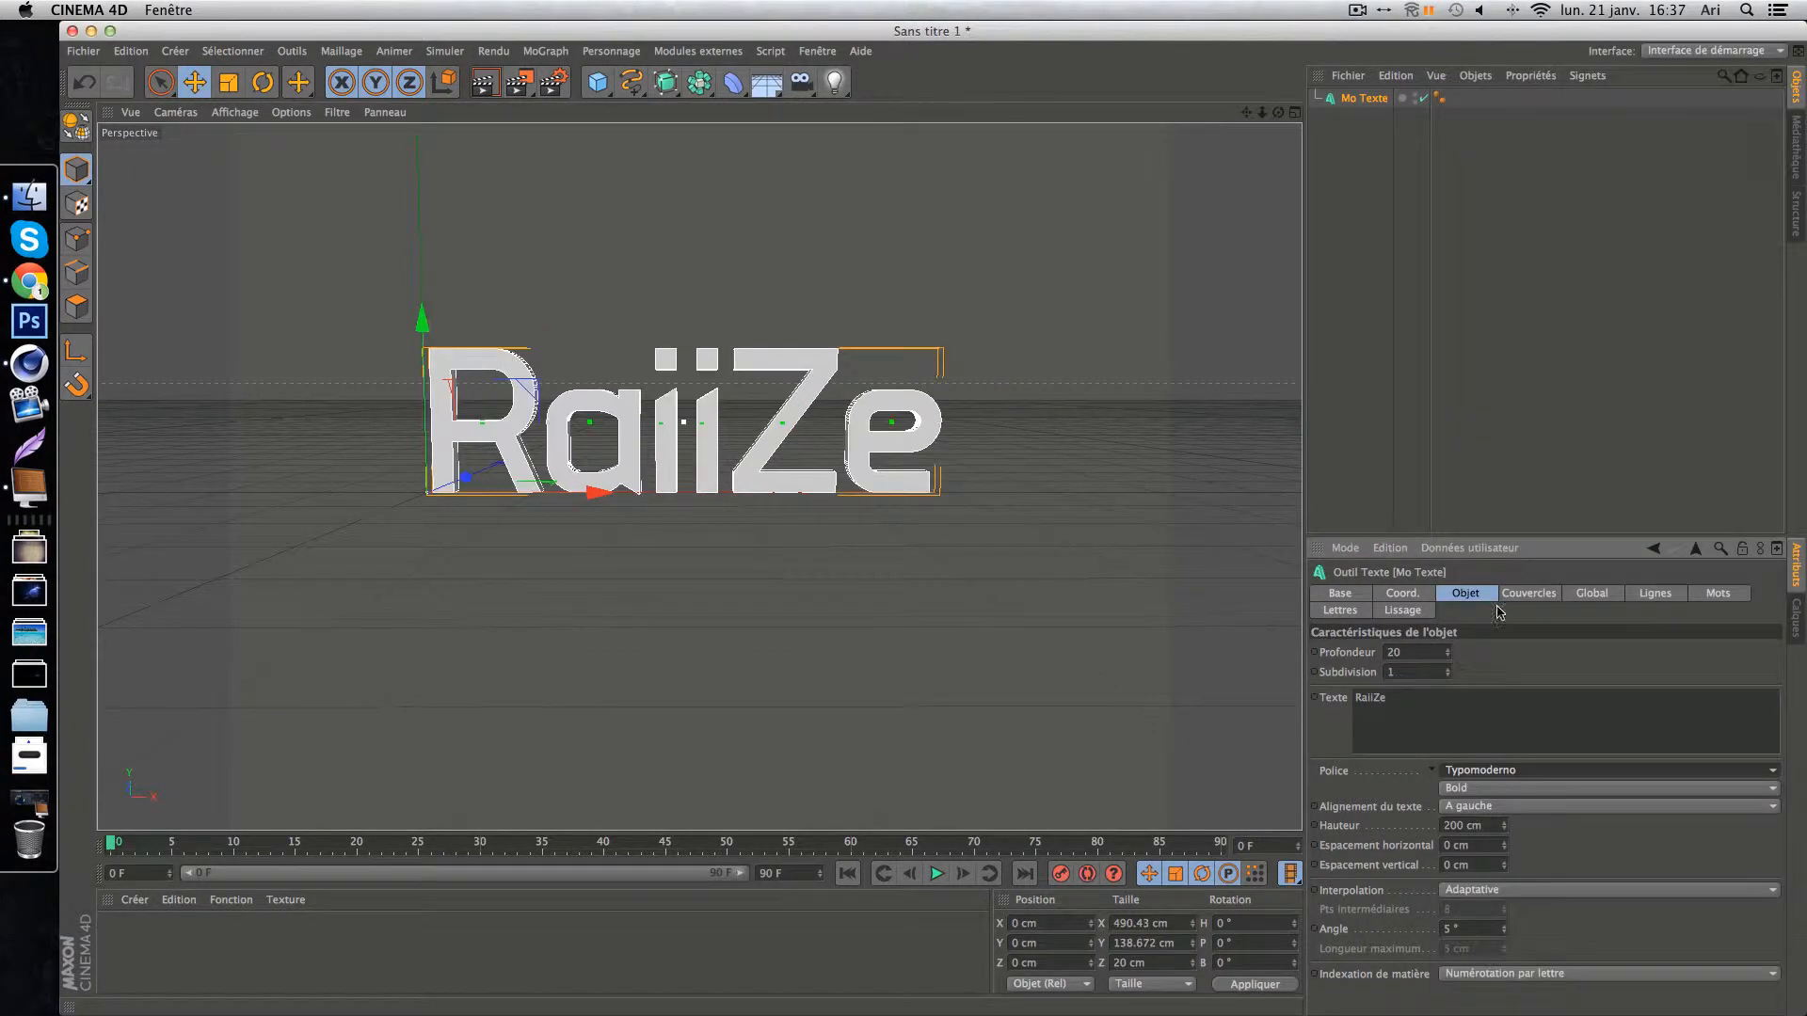
Set the font of the RaiiZe text to Vermin Vibes.
{"action": "left_click", "coordinate": [1481, 776]}
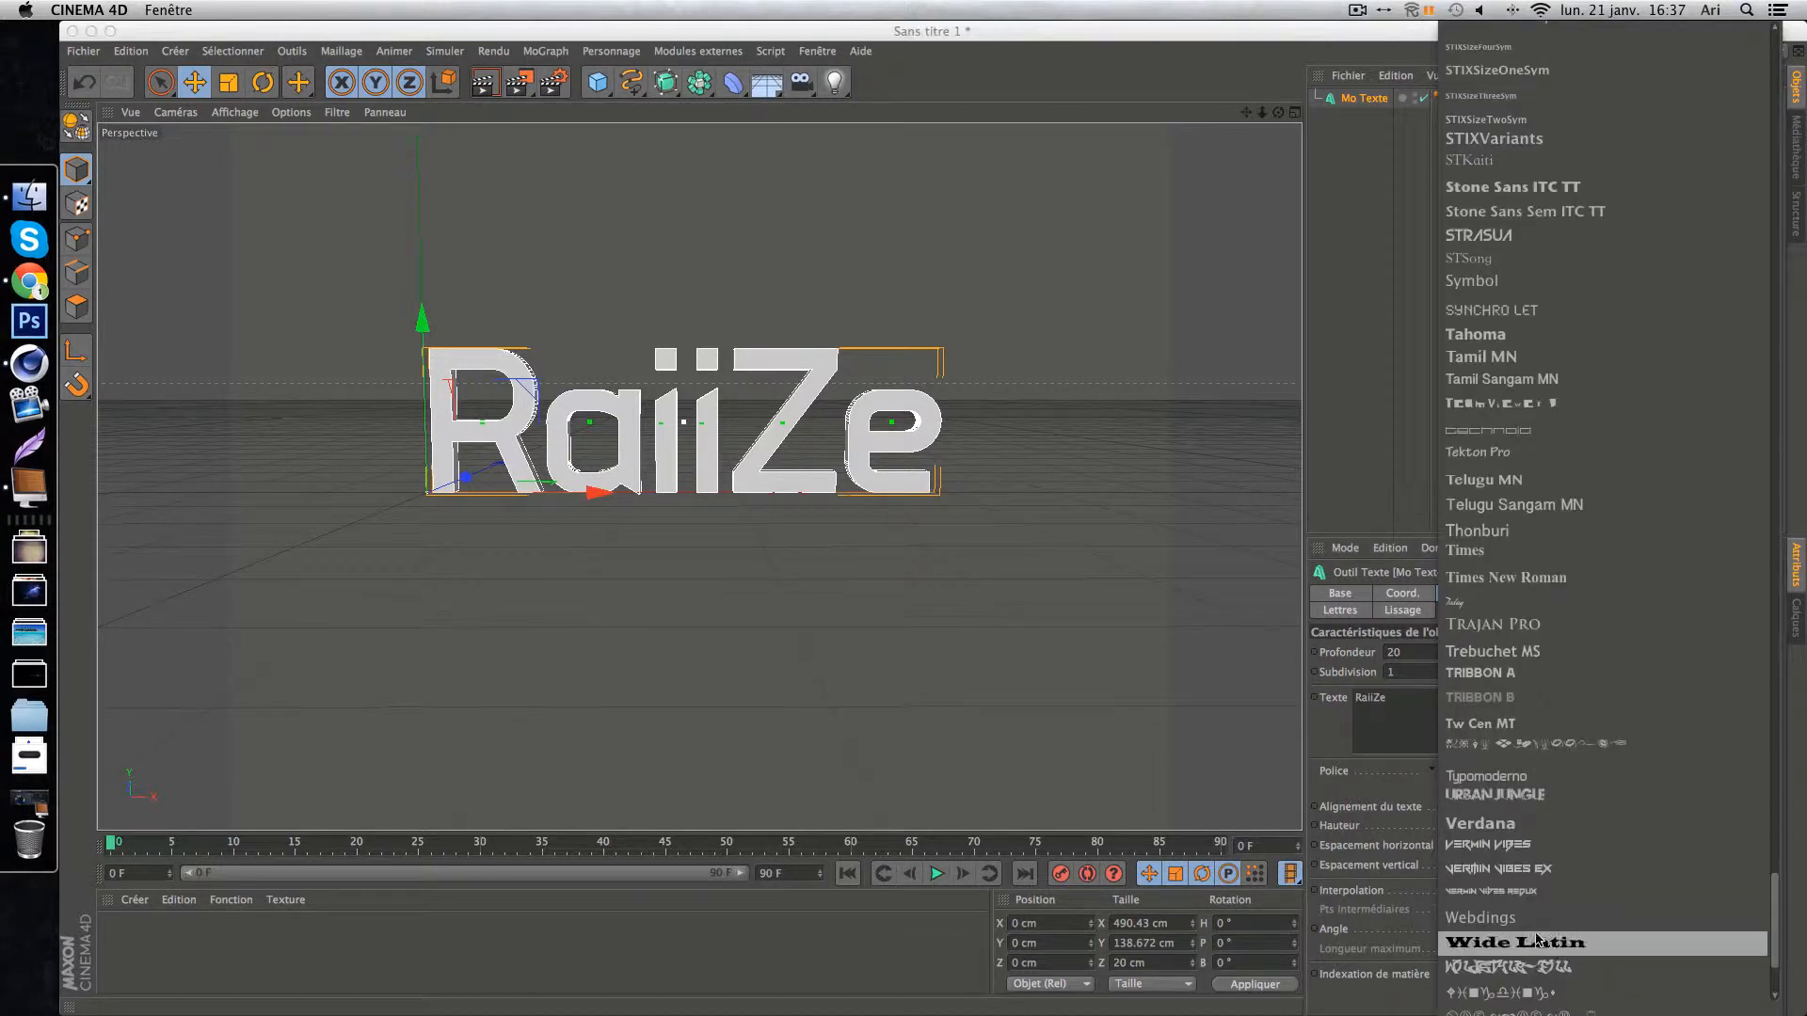
{"action": "left_click", "coordinate": [1528, 853]}
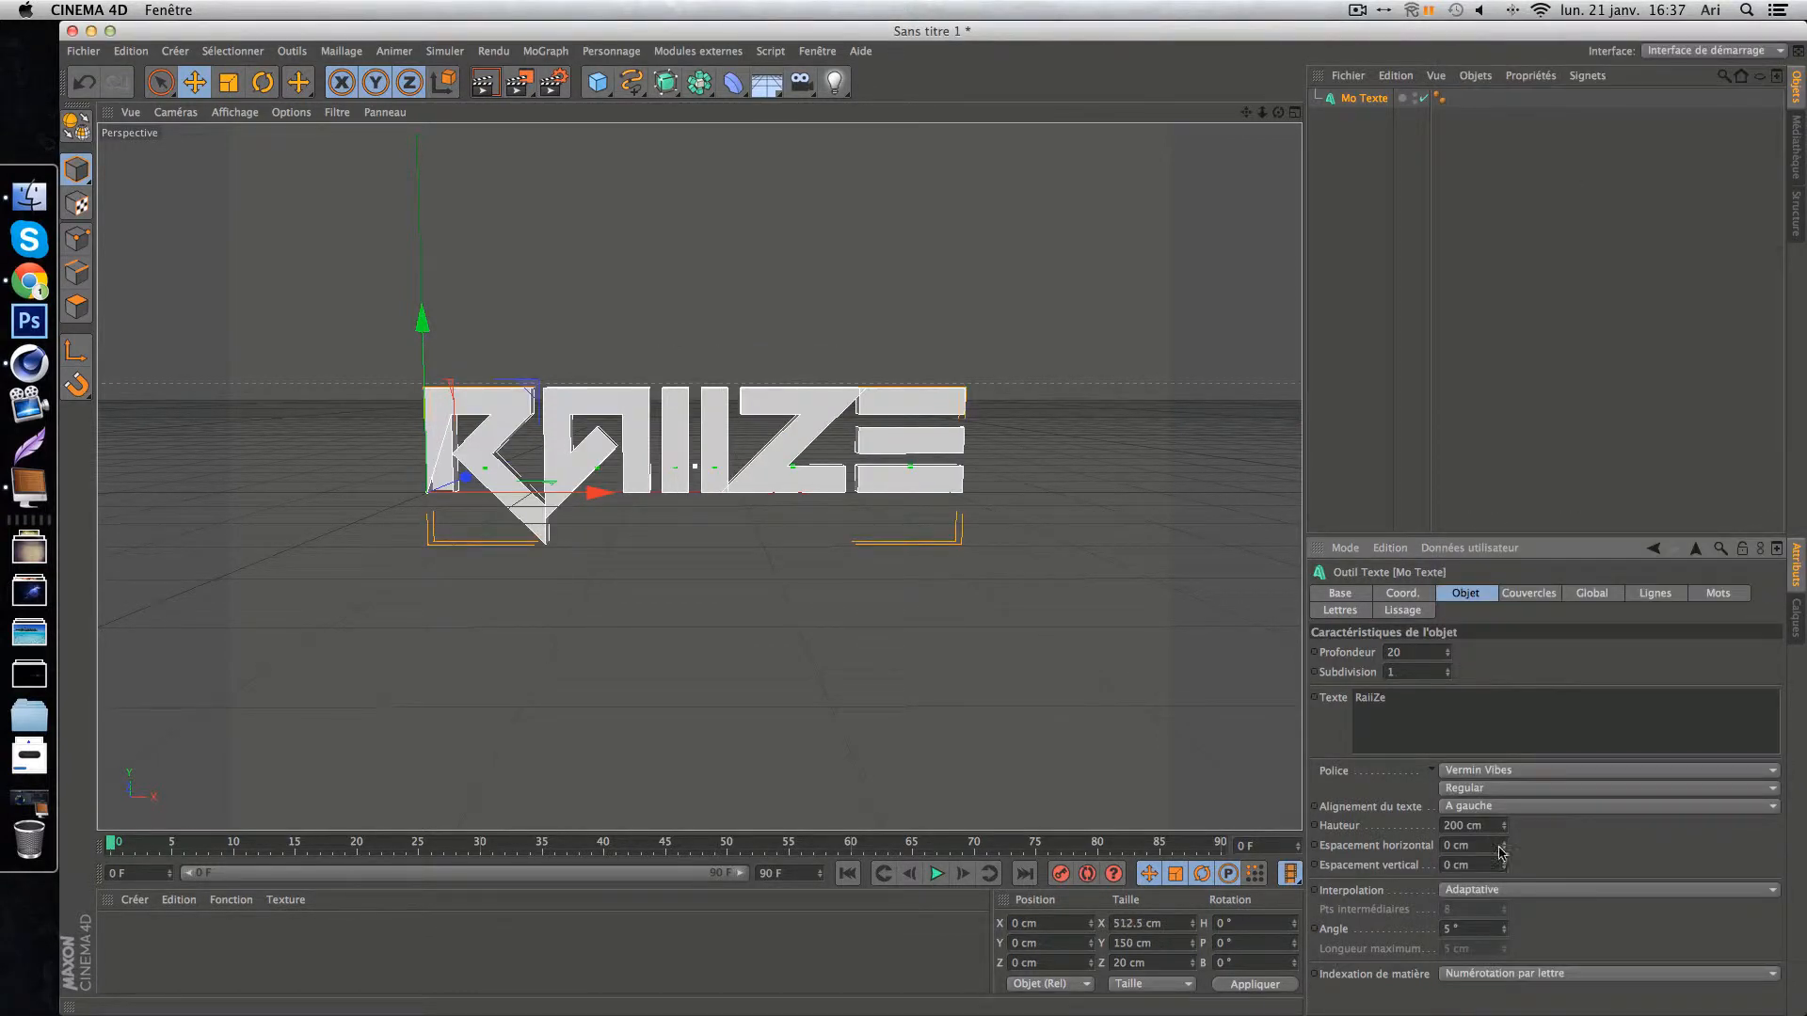
Render a preview of the 3D text in the perspective view to check its look.
{"action": "mouse_move", "coordinate": [1276, 114]}
{"action": "left_mouse_down"}
{"action": "mouse_move", "coordinate": [1318, 113]}
{"action": "mouse_move", "coordinate": [1273, 115]}
{"action": "left_mouse_up"}
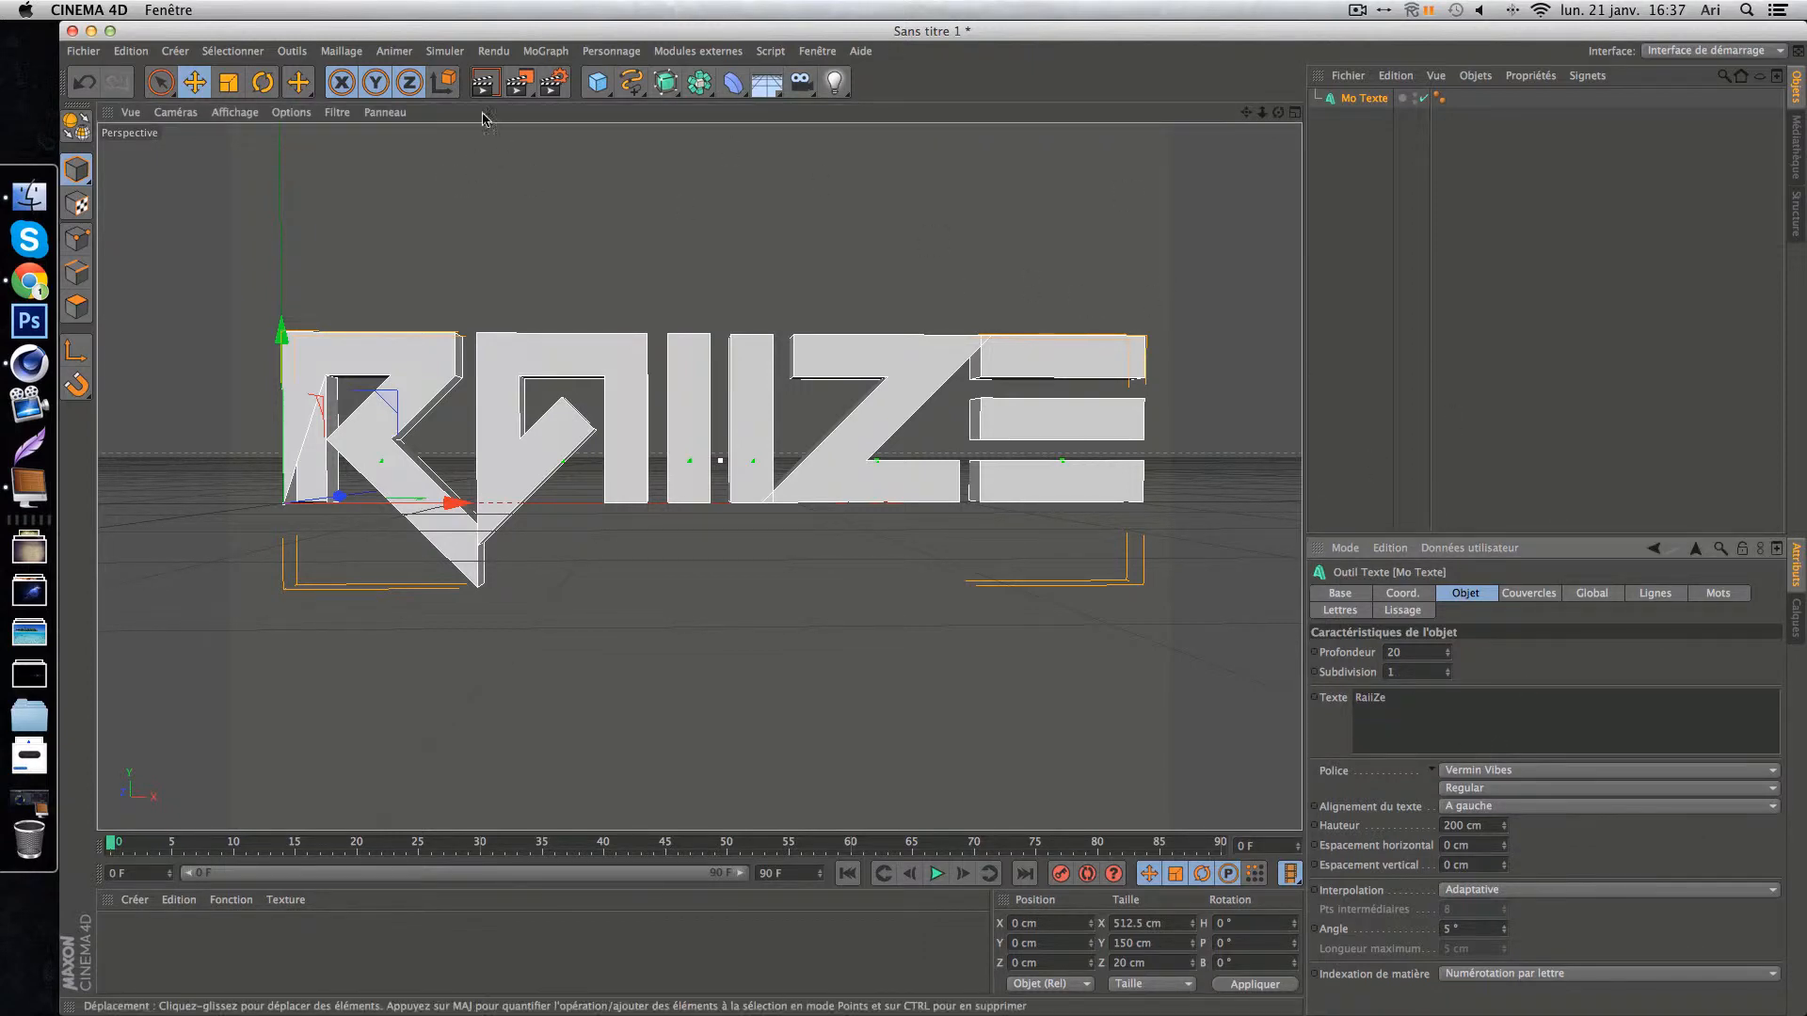
{"action": "left_click", "coordinate": [486, 88]}
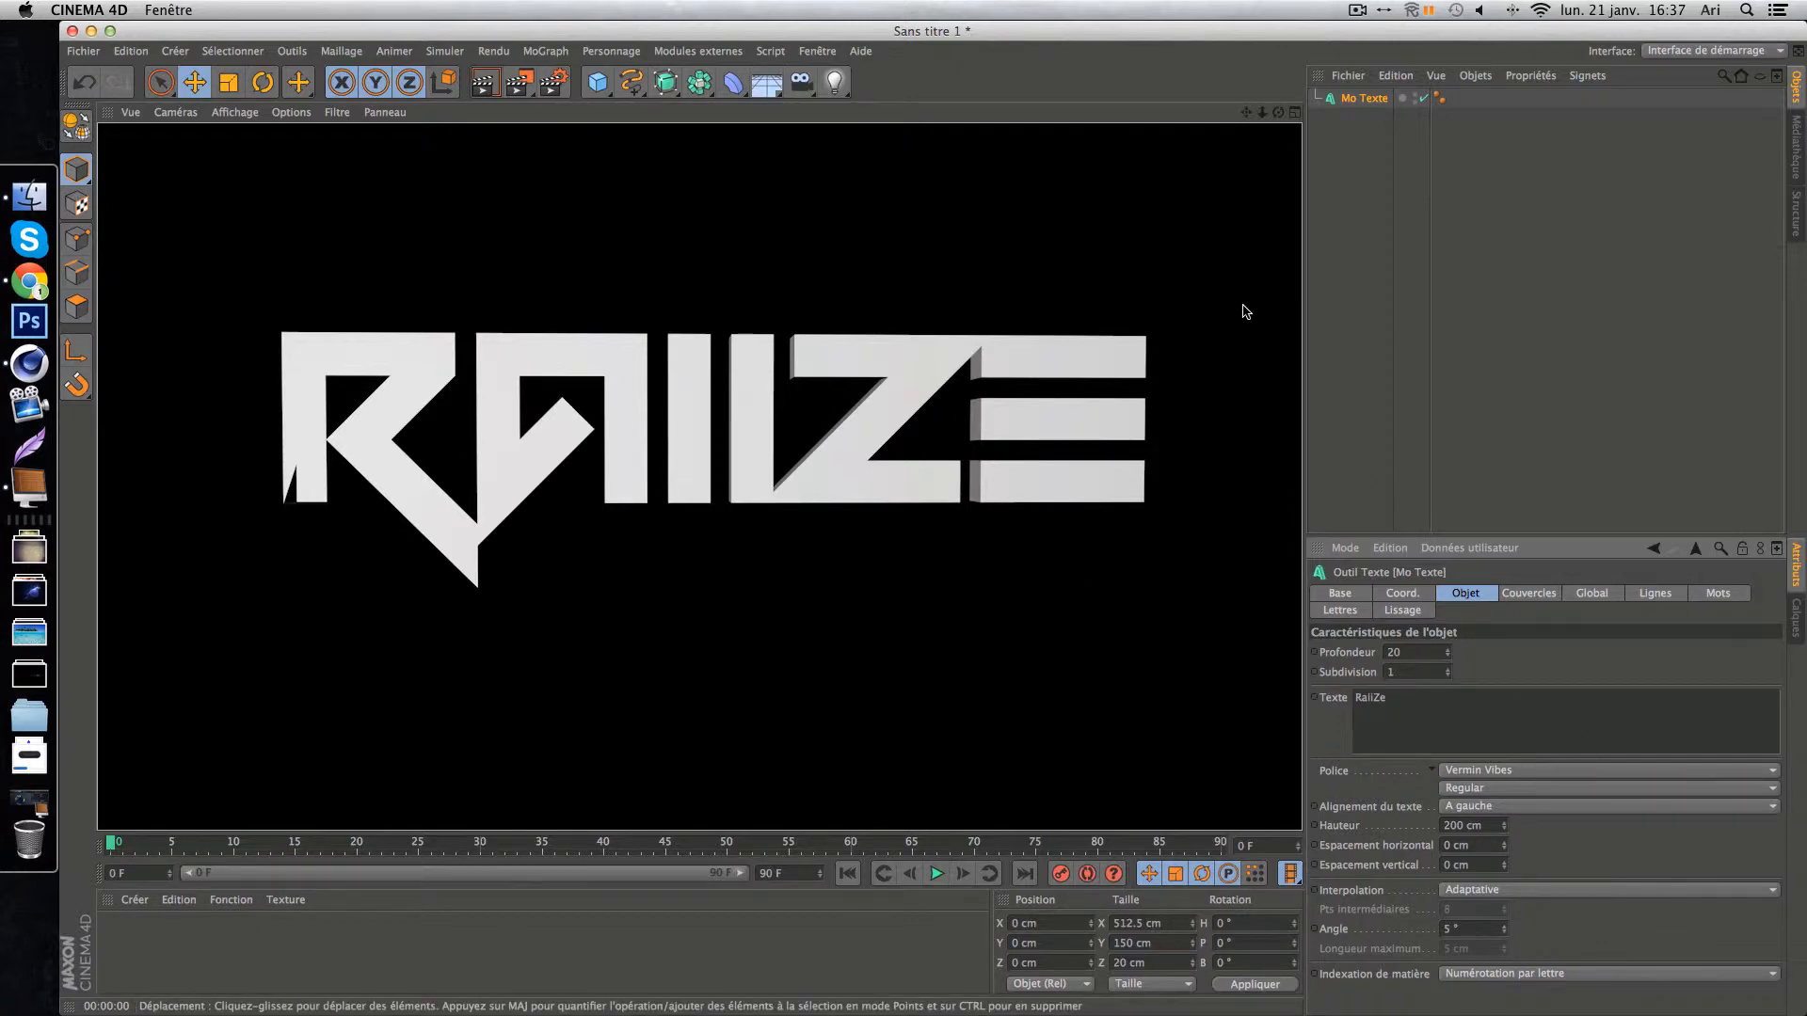
{"action": "scroll", "coordinate": [1261, 188], "scroll_direction": "down", "scroll_amount": 1}
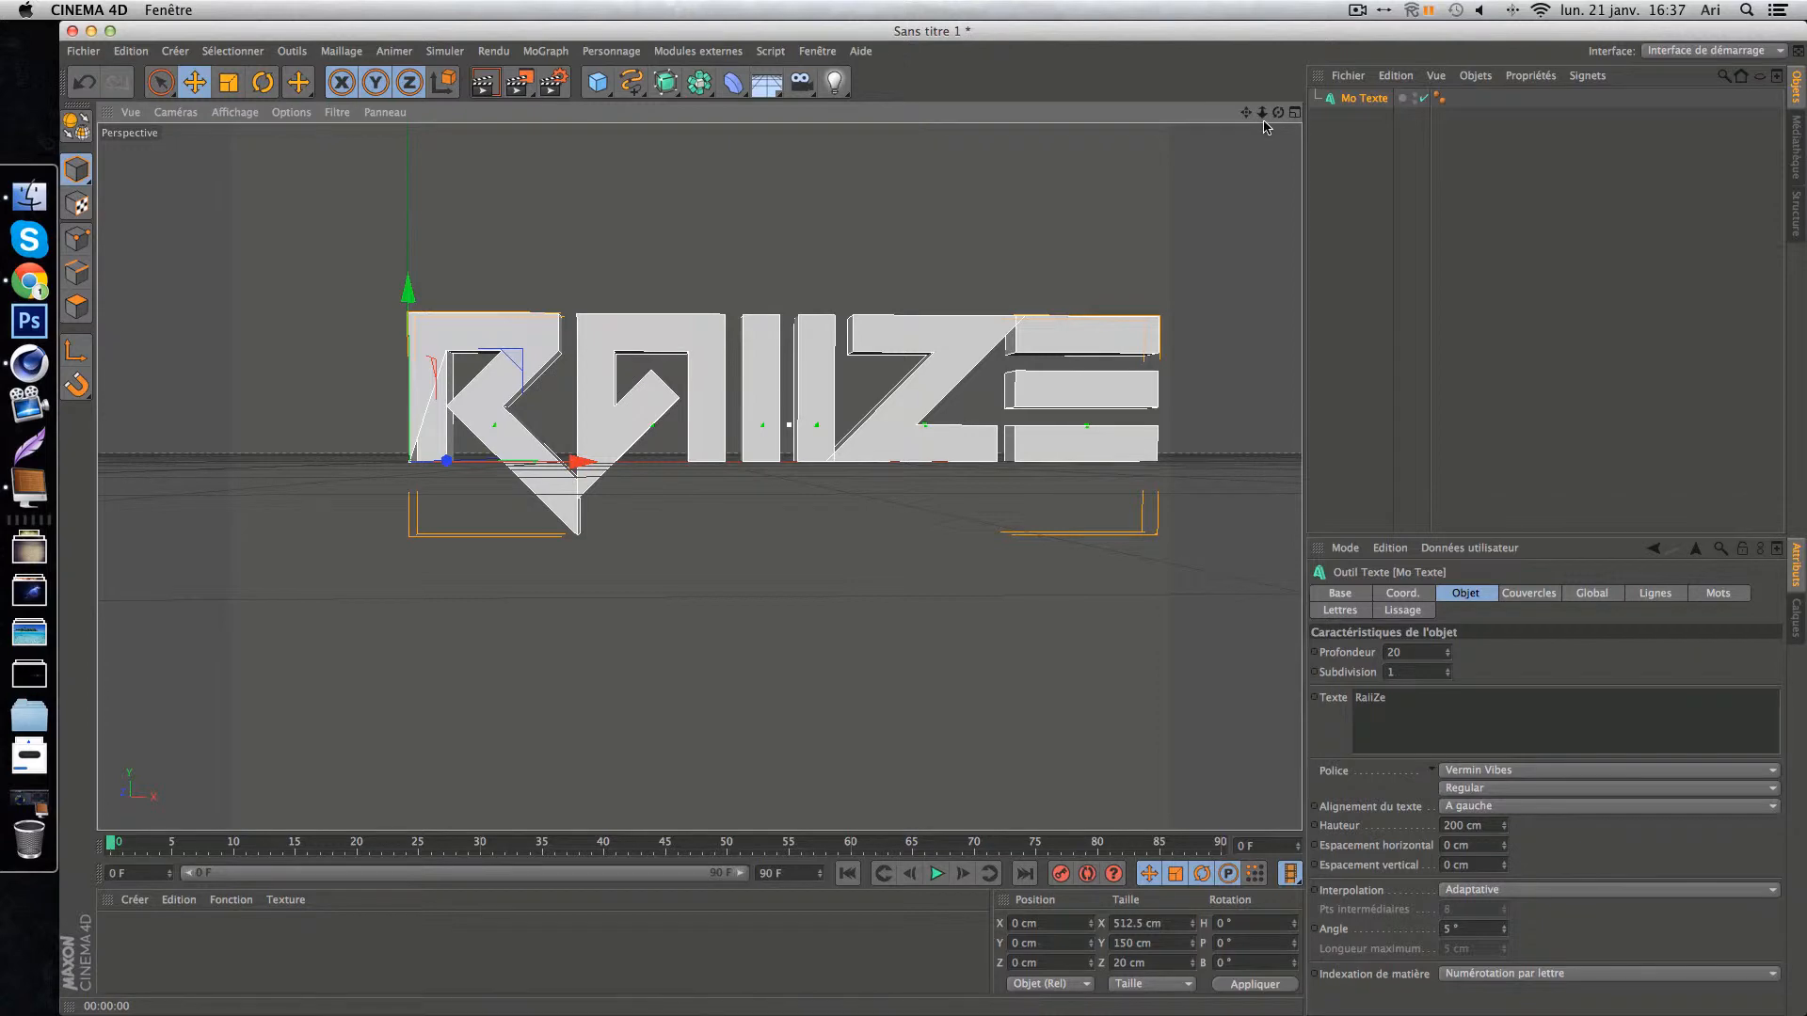
Set the render output to the Film/Vidéo preset HDV/HDTV 720 29.97.
{"action": "left_click", "coordinate": [554, 82]}
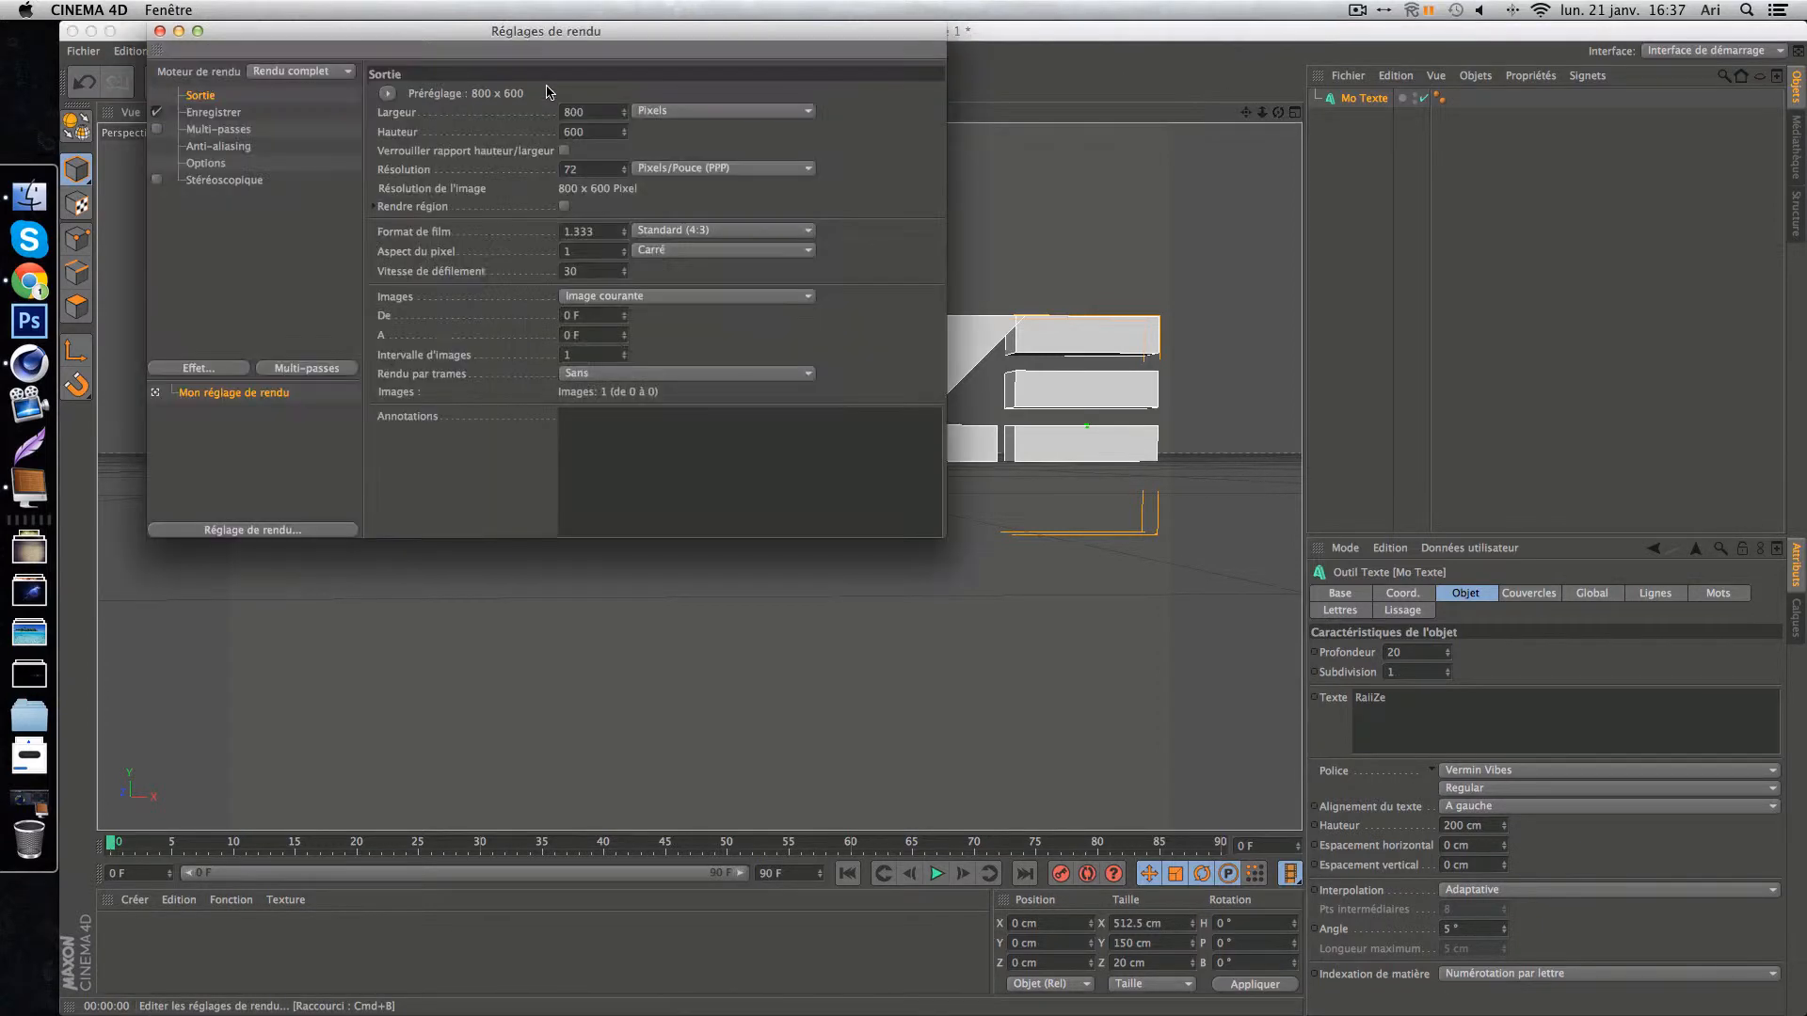
{"action": "left_click", "coordinate": [387, 94]}
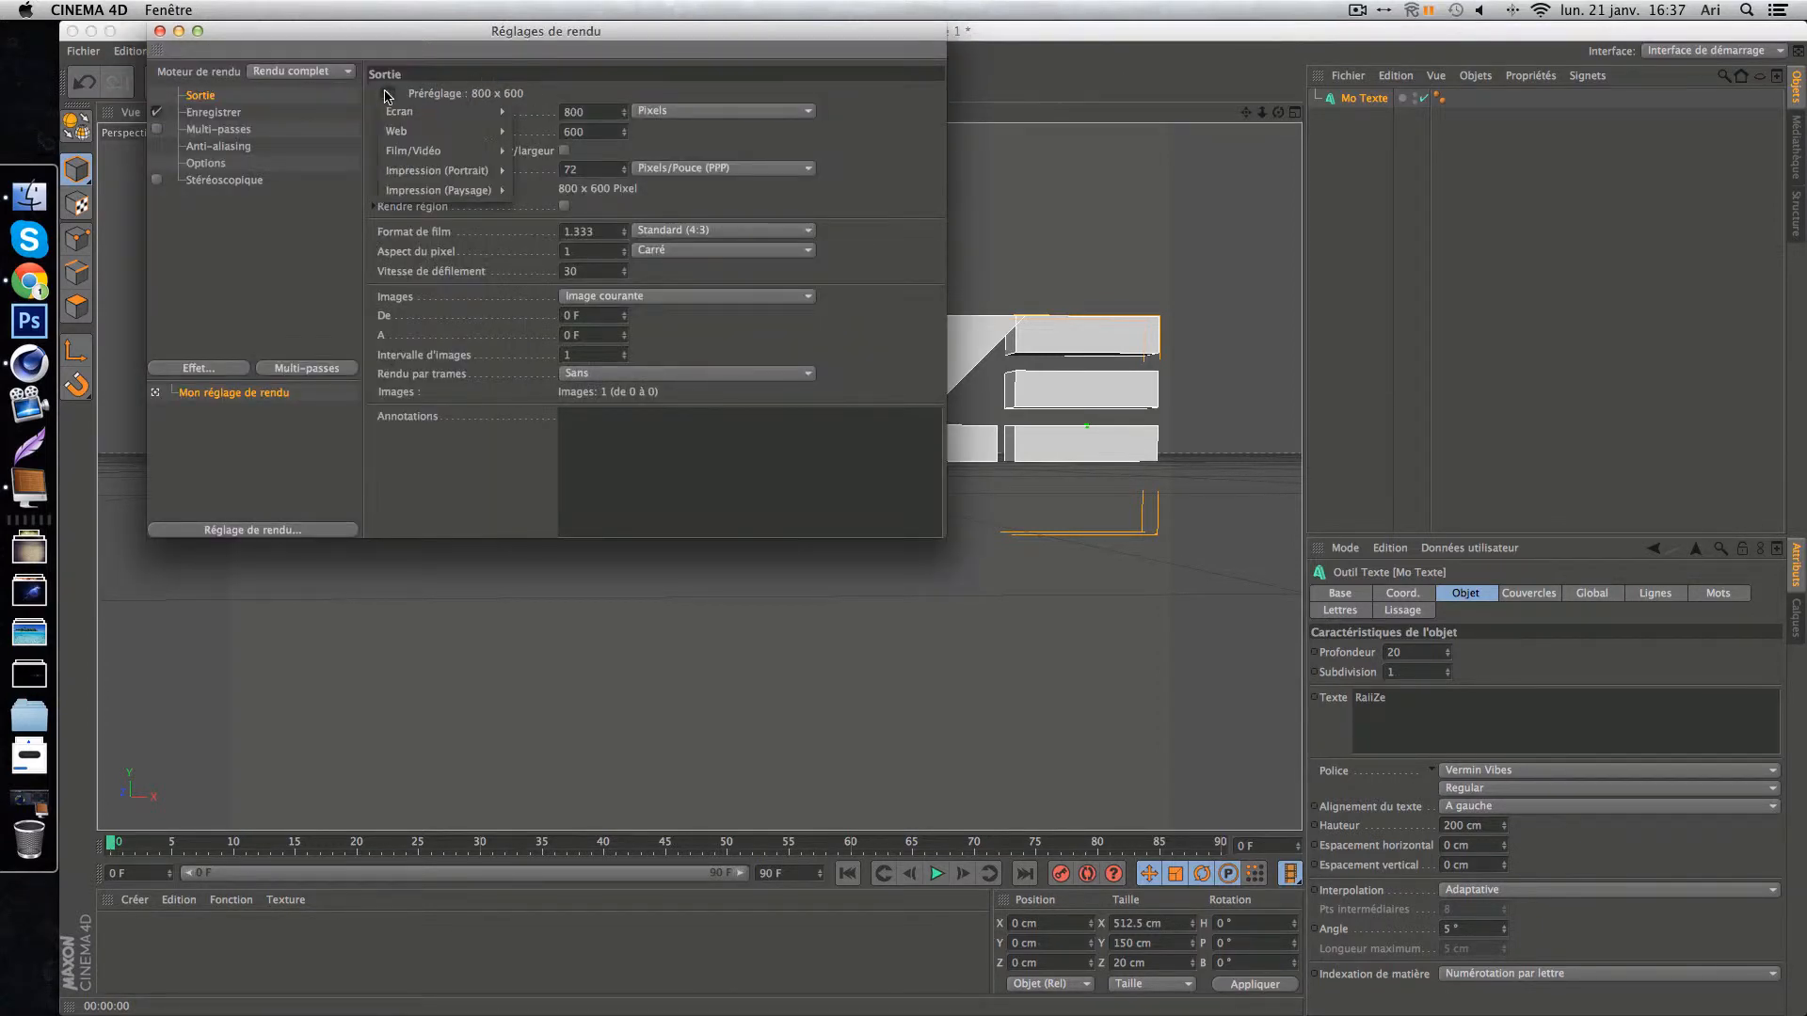
{"action": "left_click", "coordinate": [387, 92]}
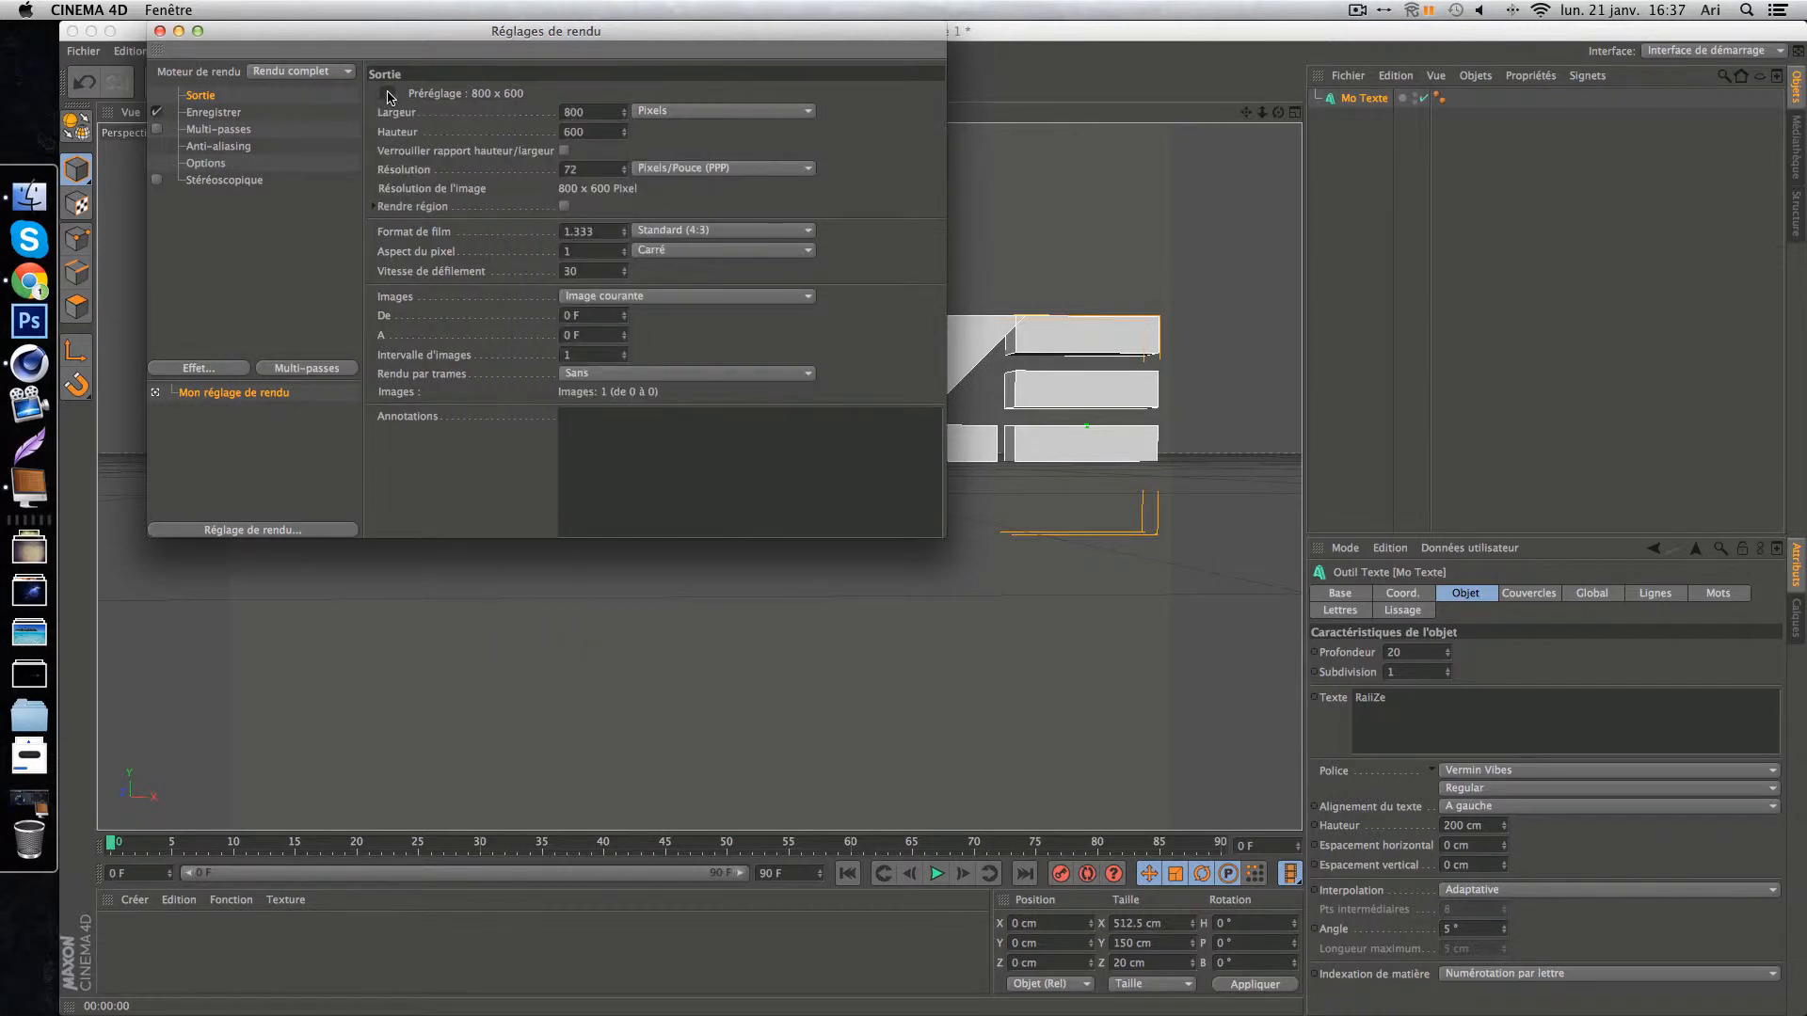
{"action": "left_click", "coordinate": [387, 94]}
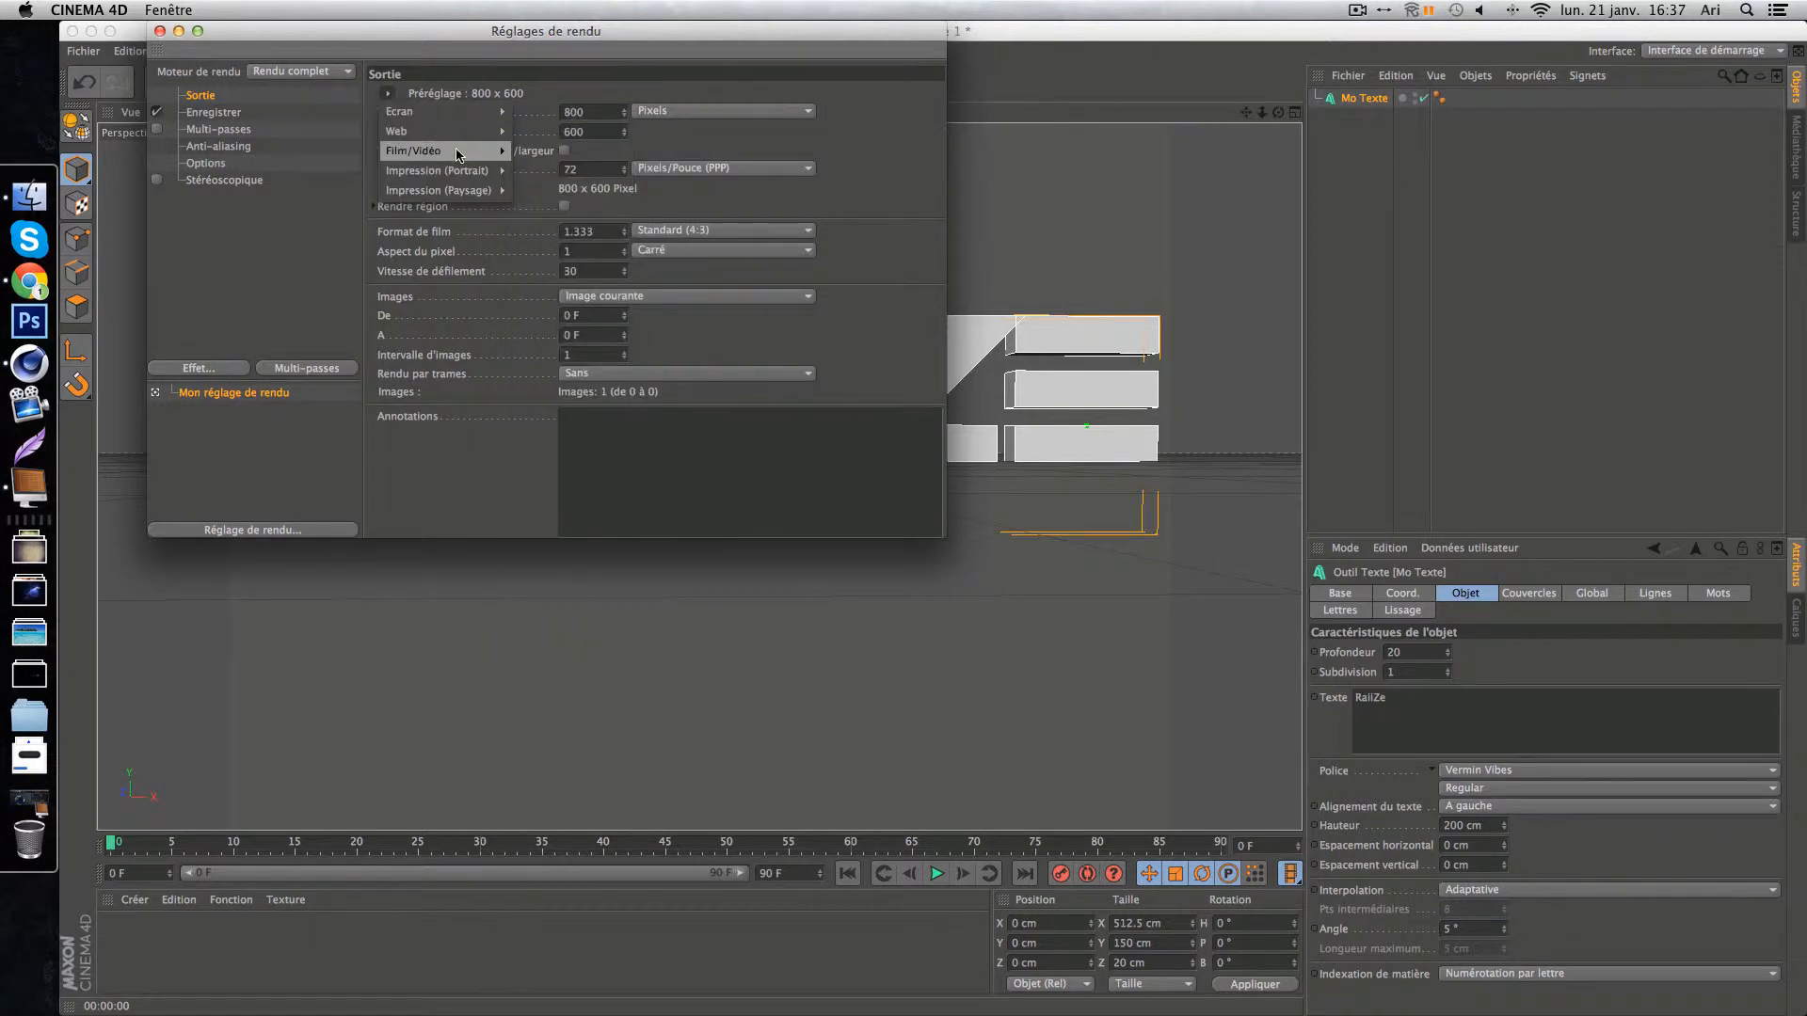
{"action": "mouse_move", "coordinate": [460, 153]}
{"action": "mouse_move", "coordinate": [448, 118]}
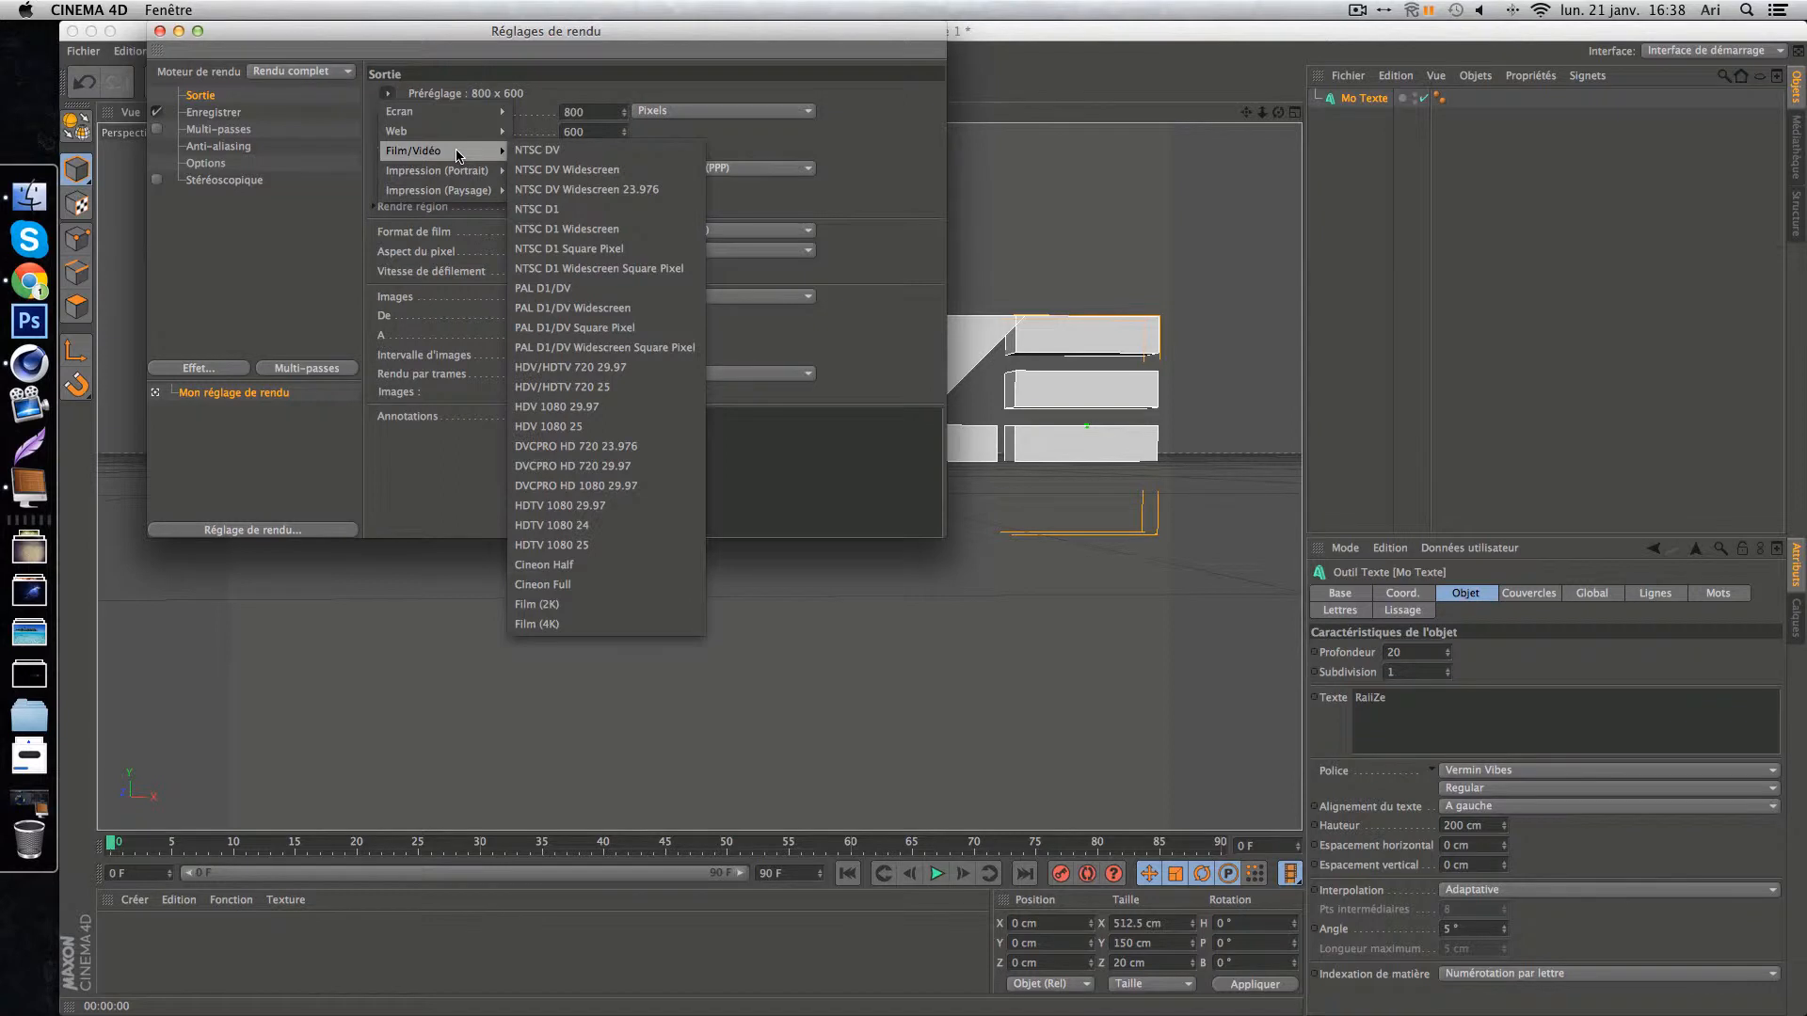
{"action": "left_click", "coordinate": [648, 368]}
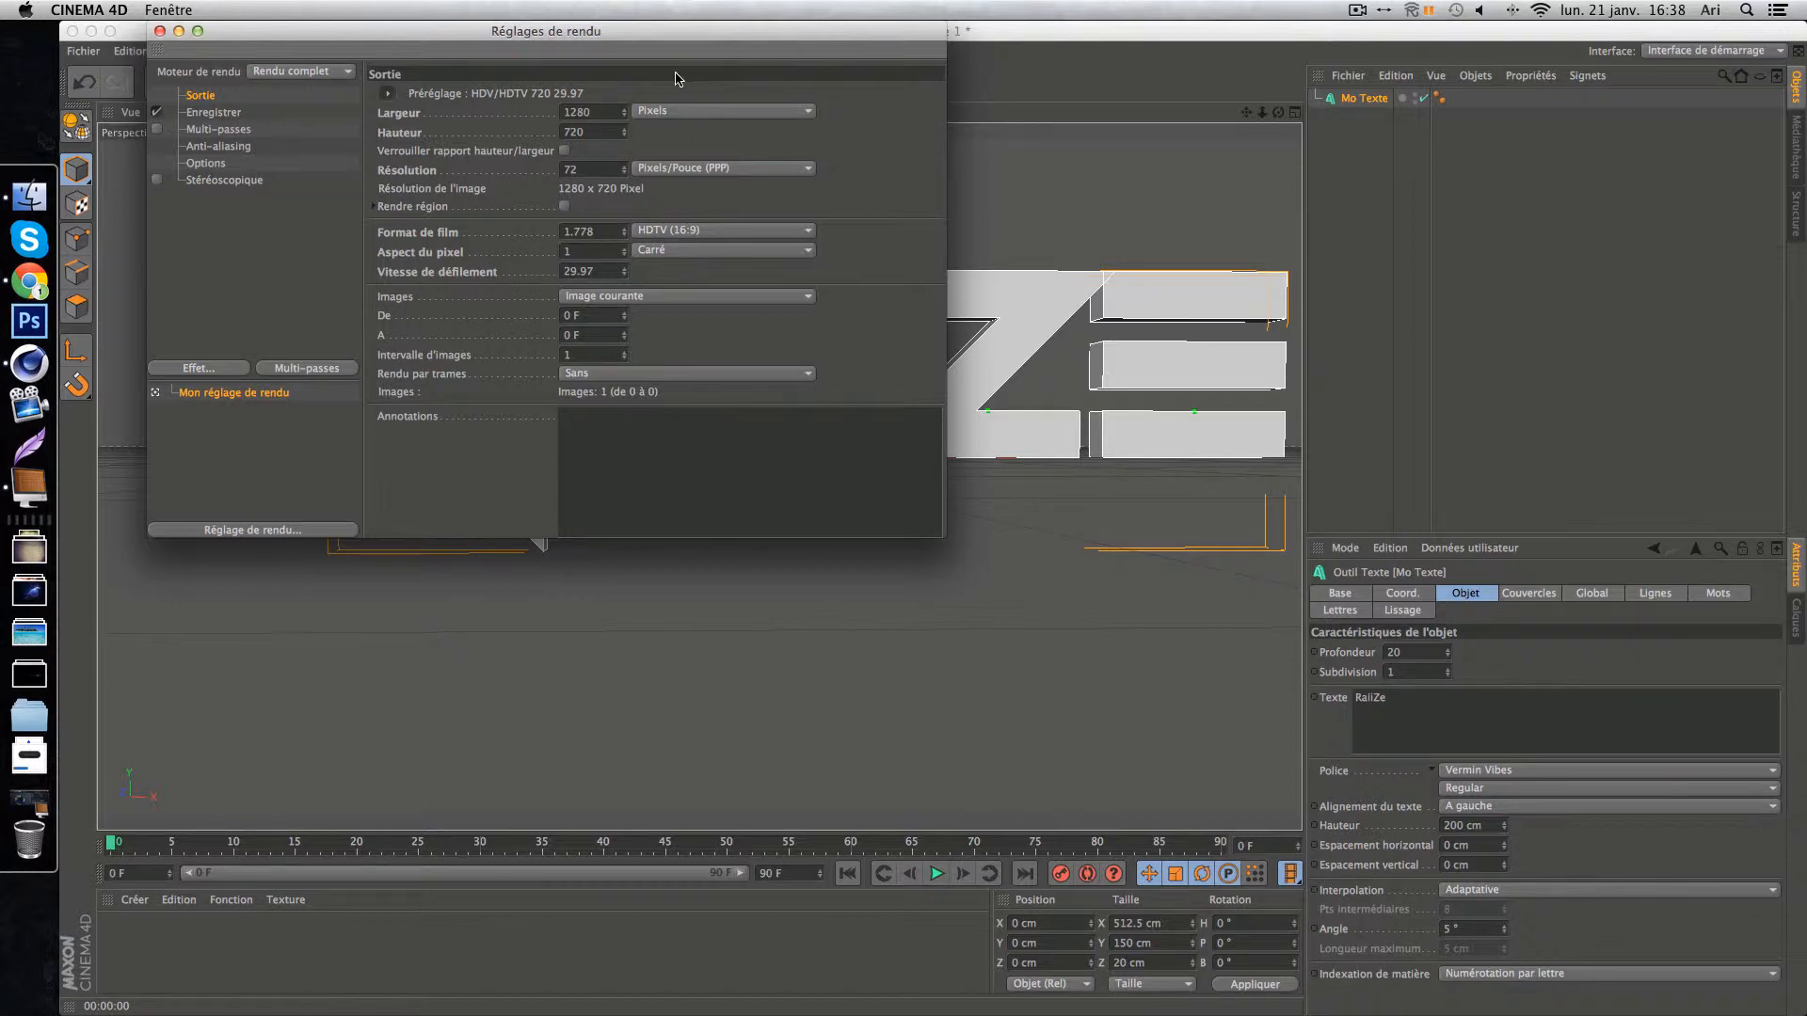
{"action": "left_click_drag", "start_coordinate": [590, 110], "coordinate": [533, 135]}
{"action": "left_click", "coordinate": [387, 95]}
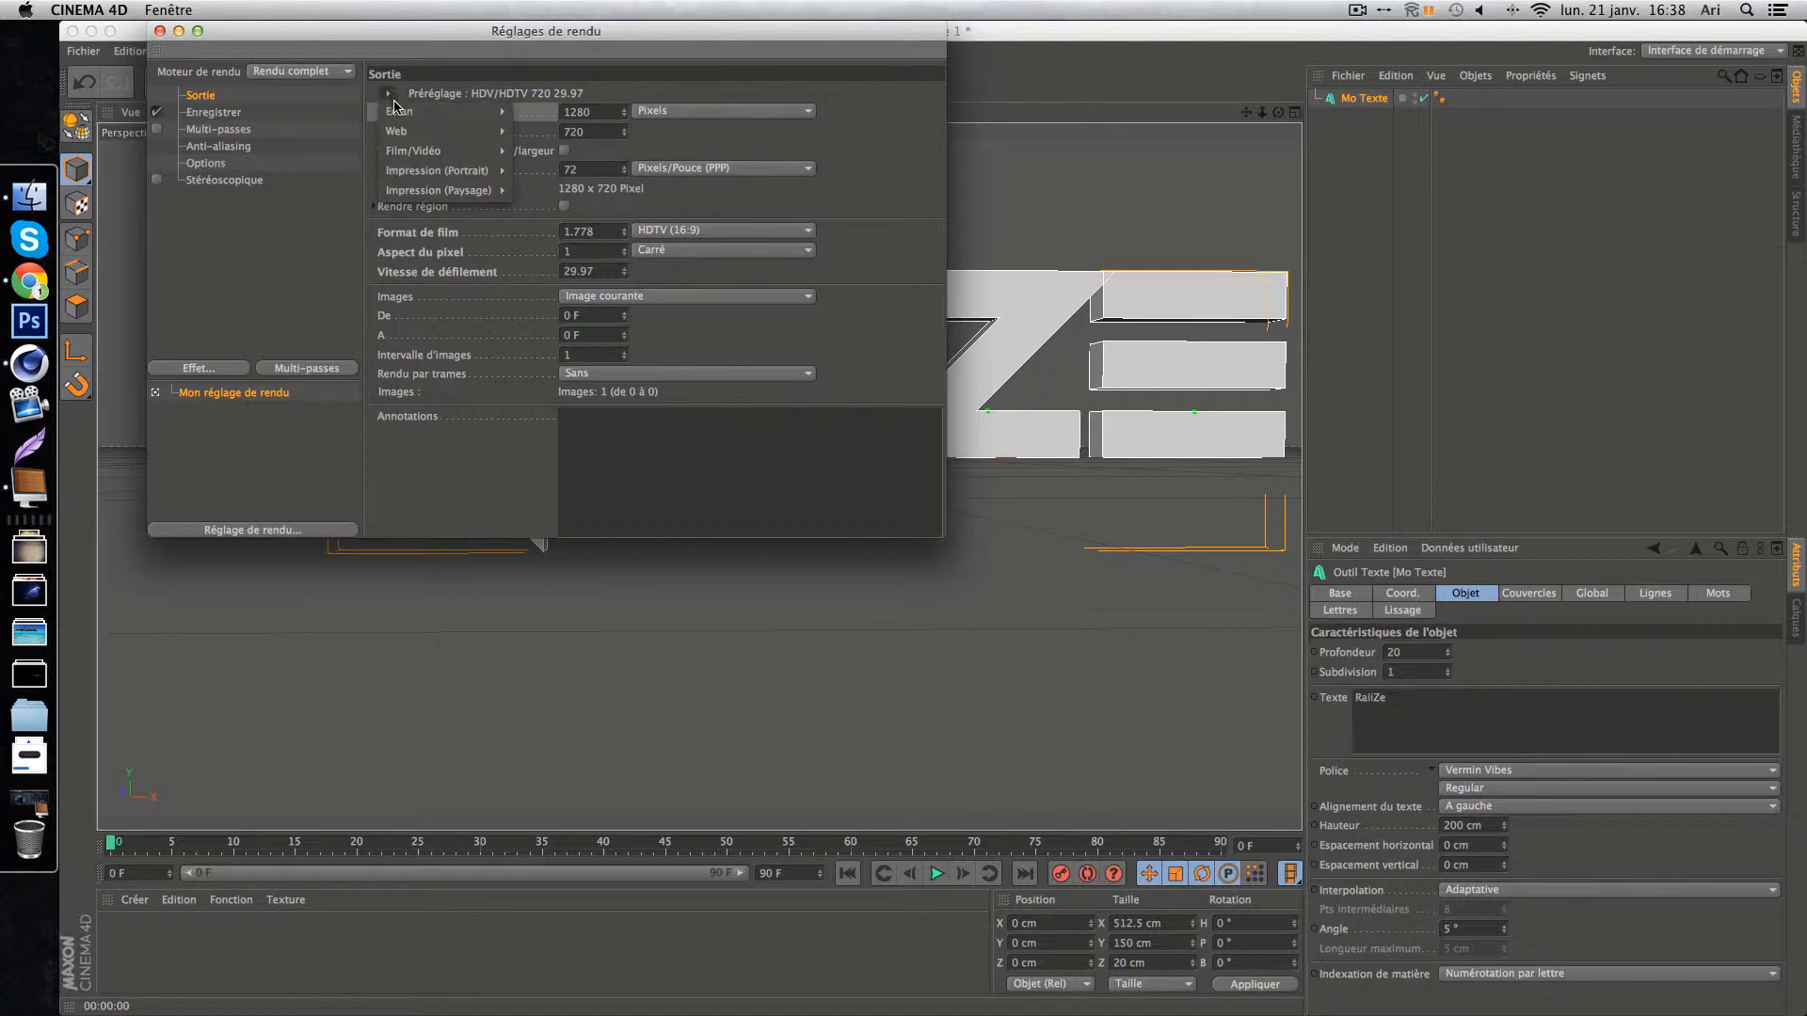
{"action": "mouse_move", "coordinate": [414, 154]}
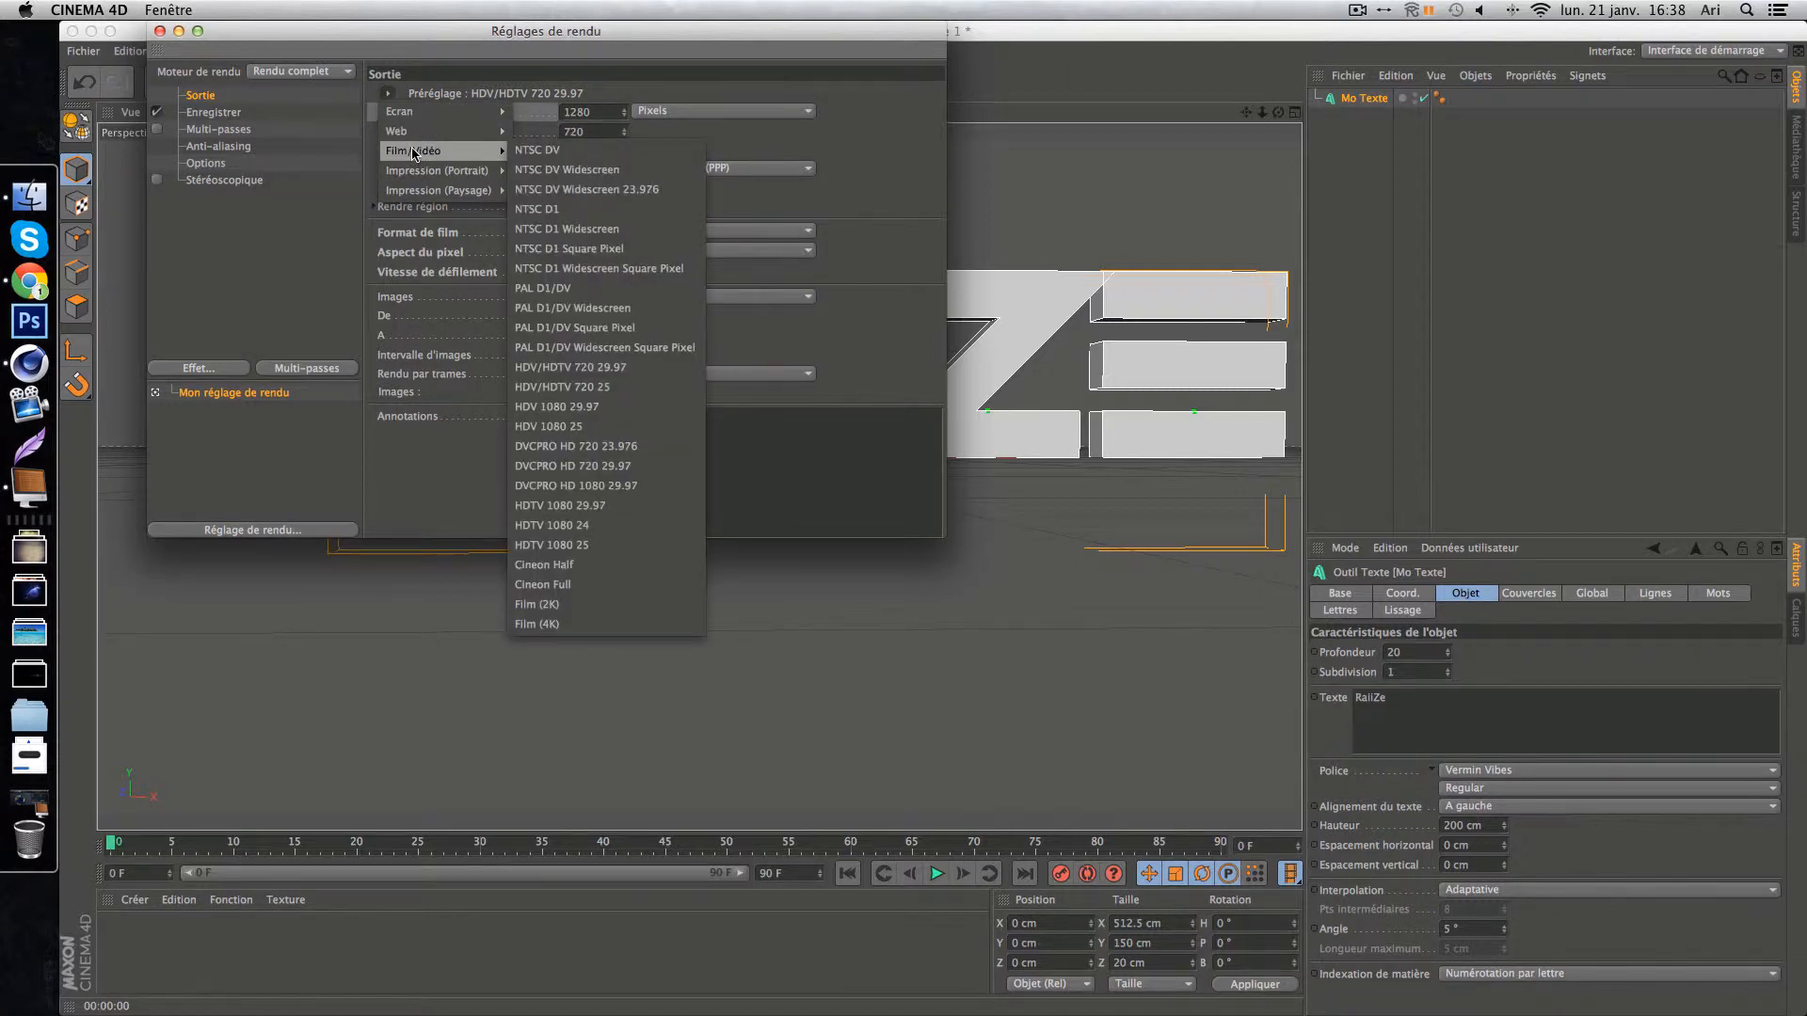
{"action": "left_click", "coordinate": [627, 370]}
Set the render's save path to a file named texte on the Bureau (Desktop).
{"action": "left_click", "coordinate": [214, 112]}
{"action": "left_click", "coordinate": [687, 151]}
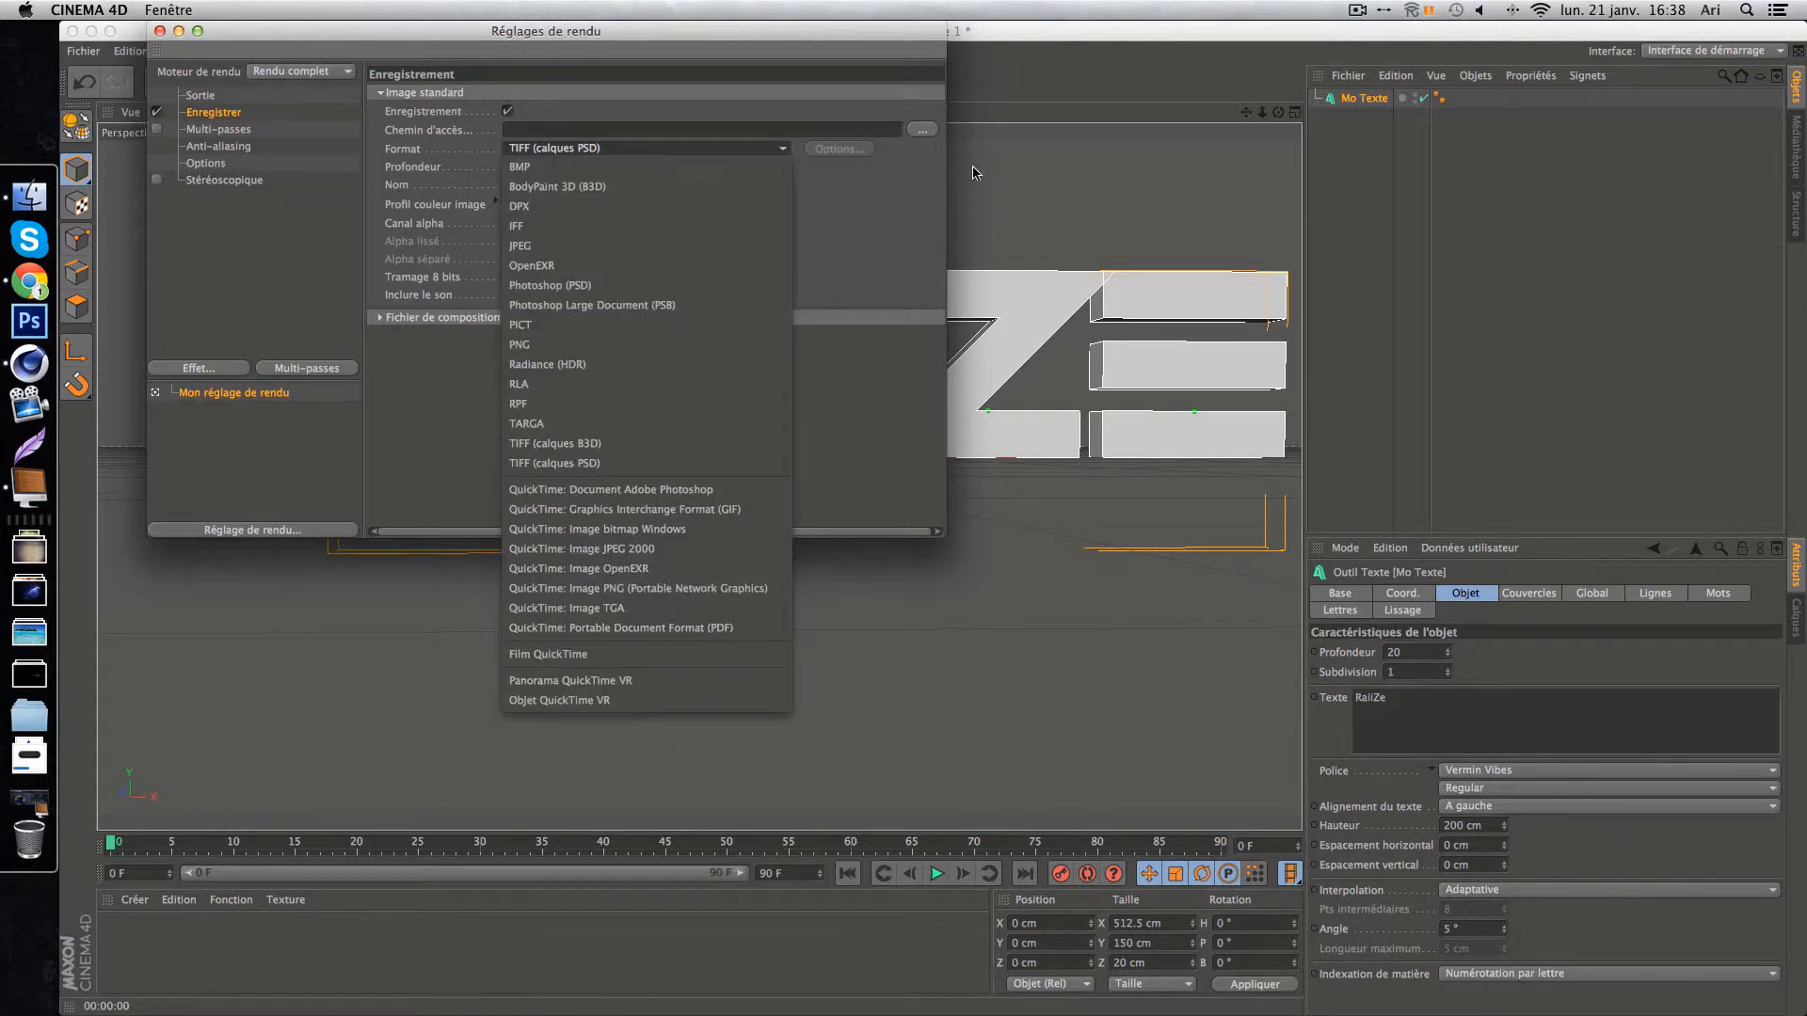
{"action": "left_click", "coordinate": [908, 169]}
{"action": "left_click", "coordinate": [922, 129]}
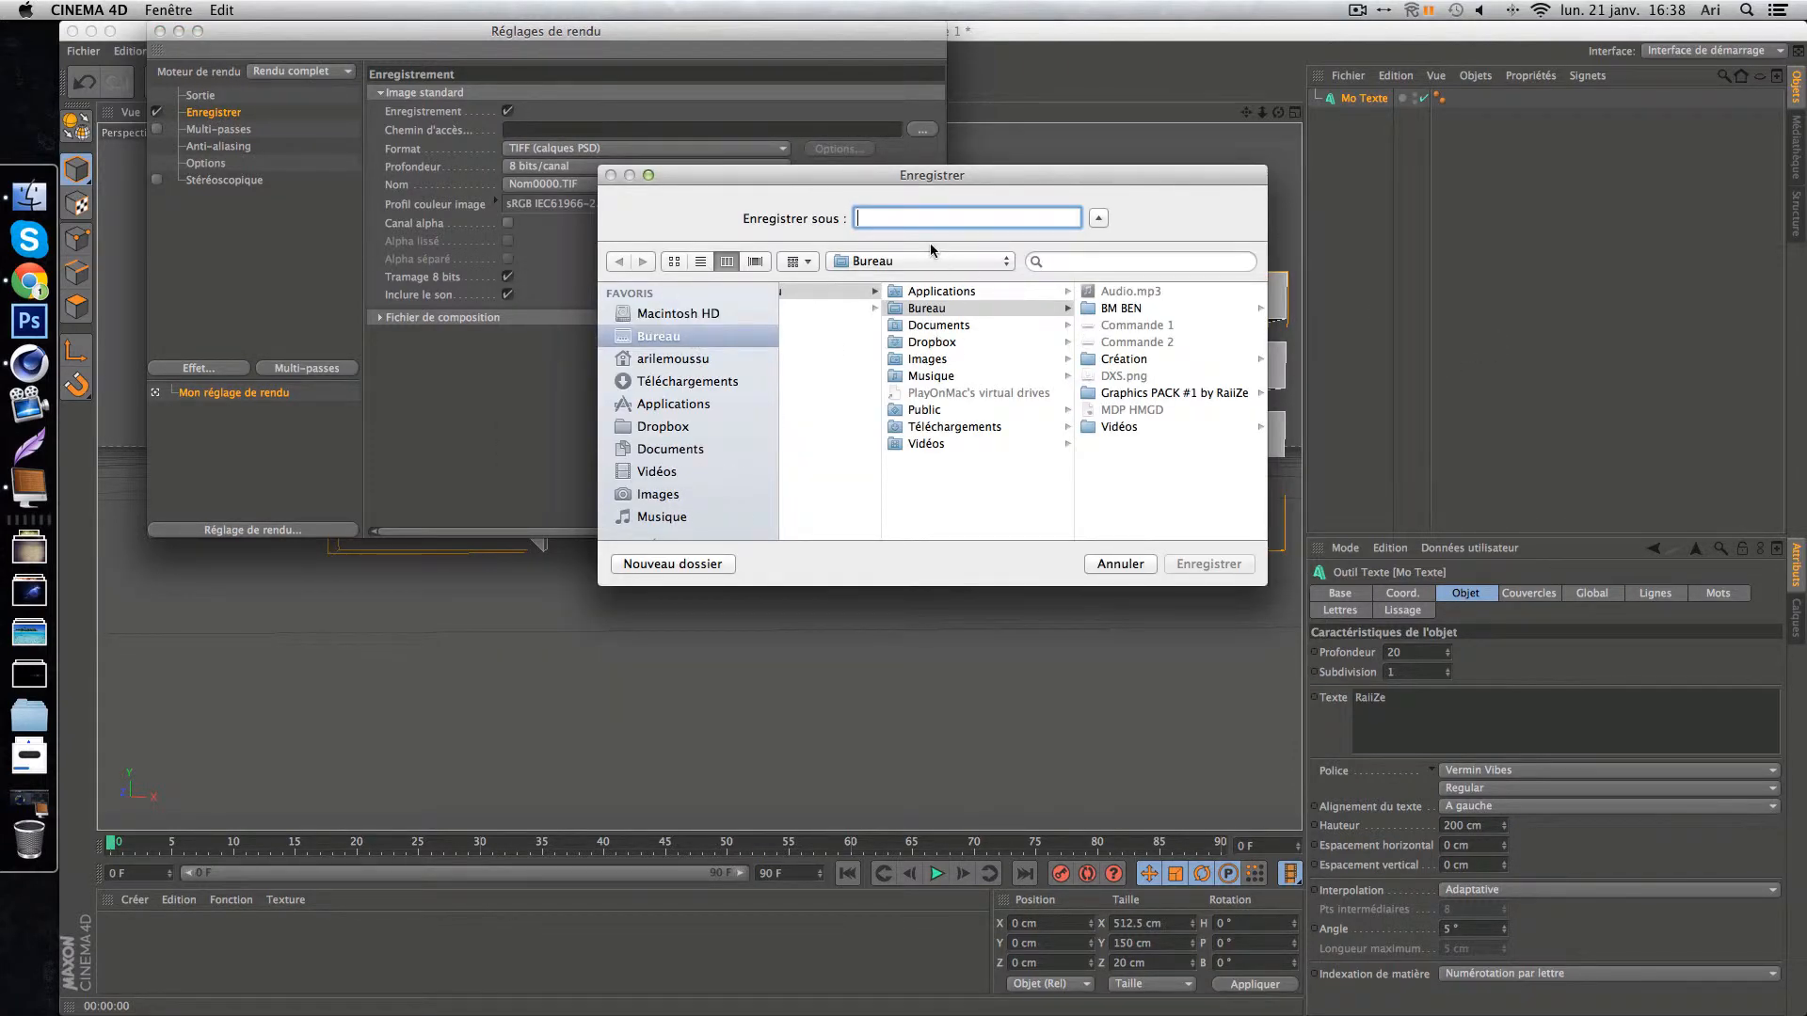
{"action": "type", "text": "texte"}
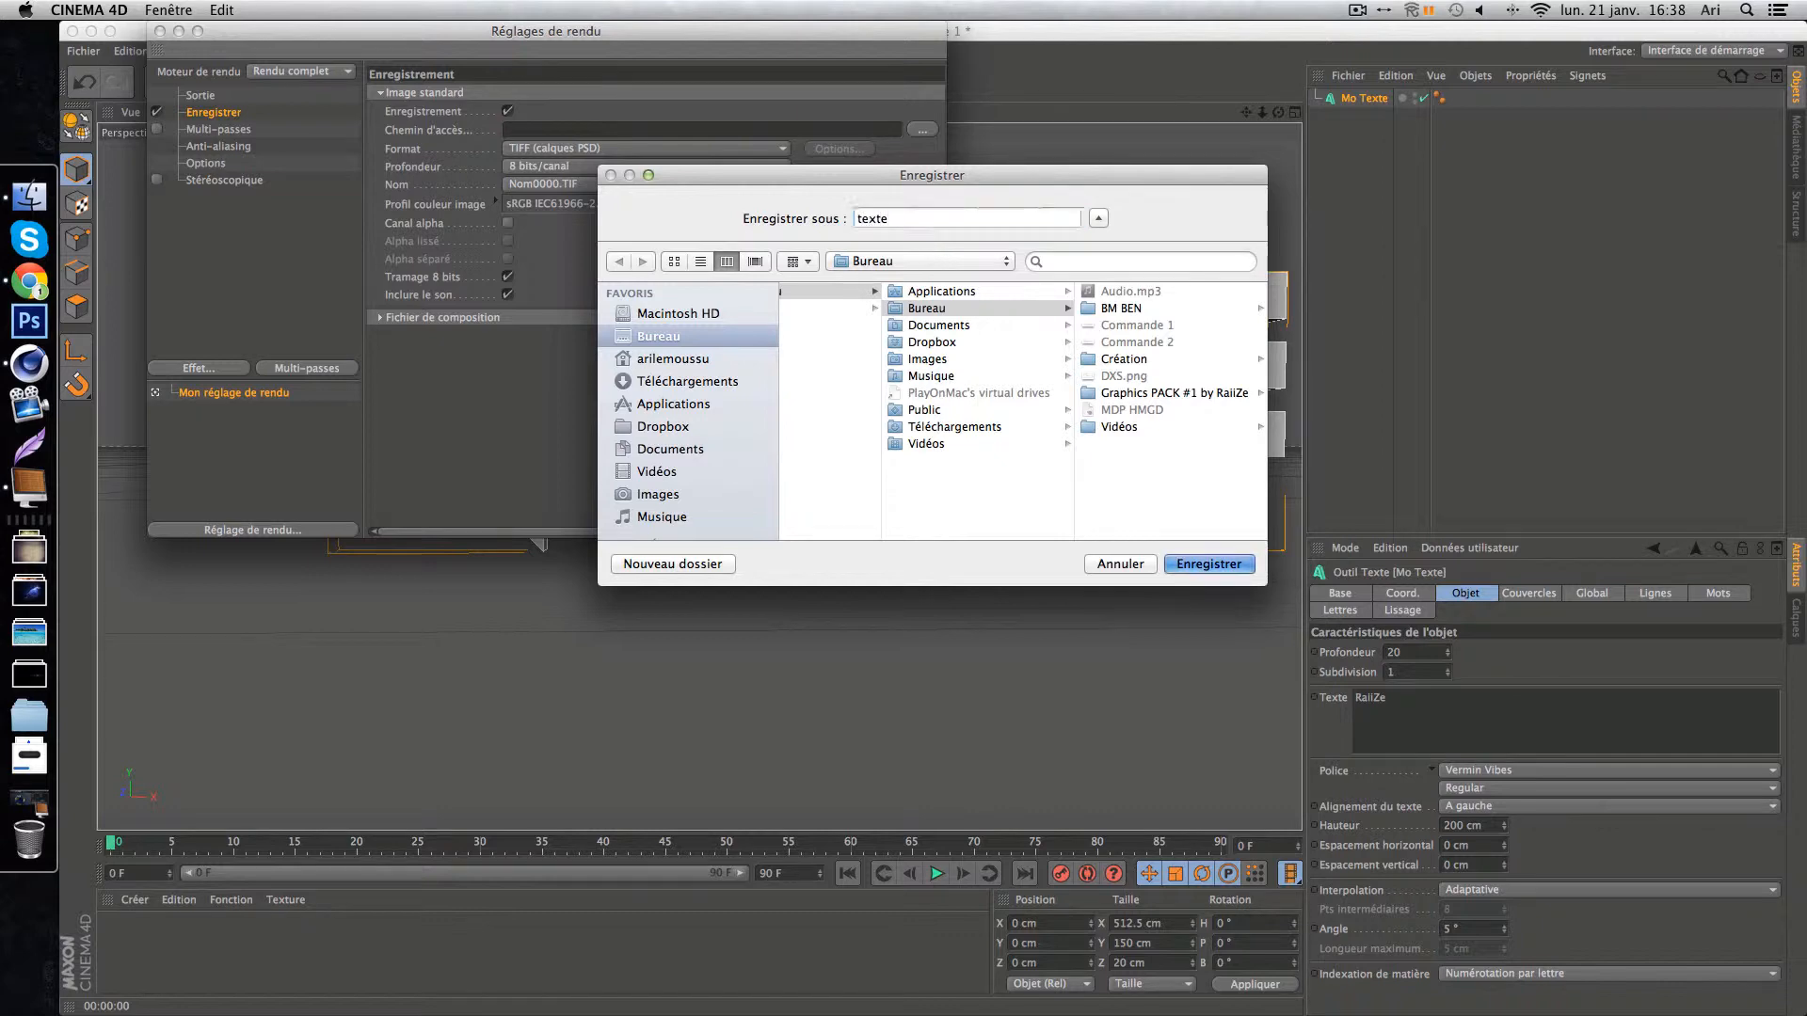
{"action": "key", "text": "Return"}
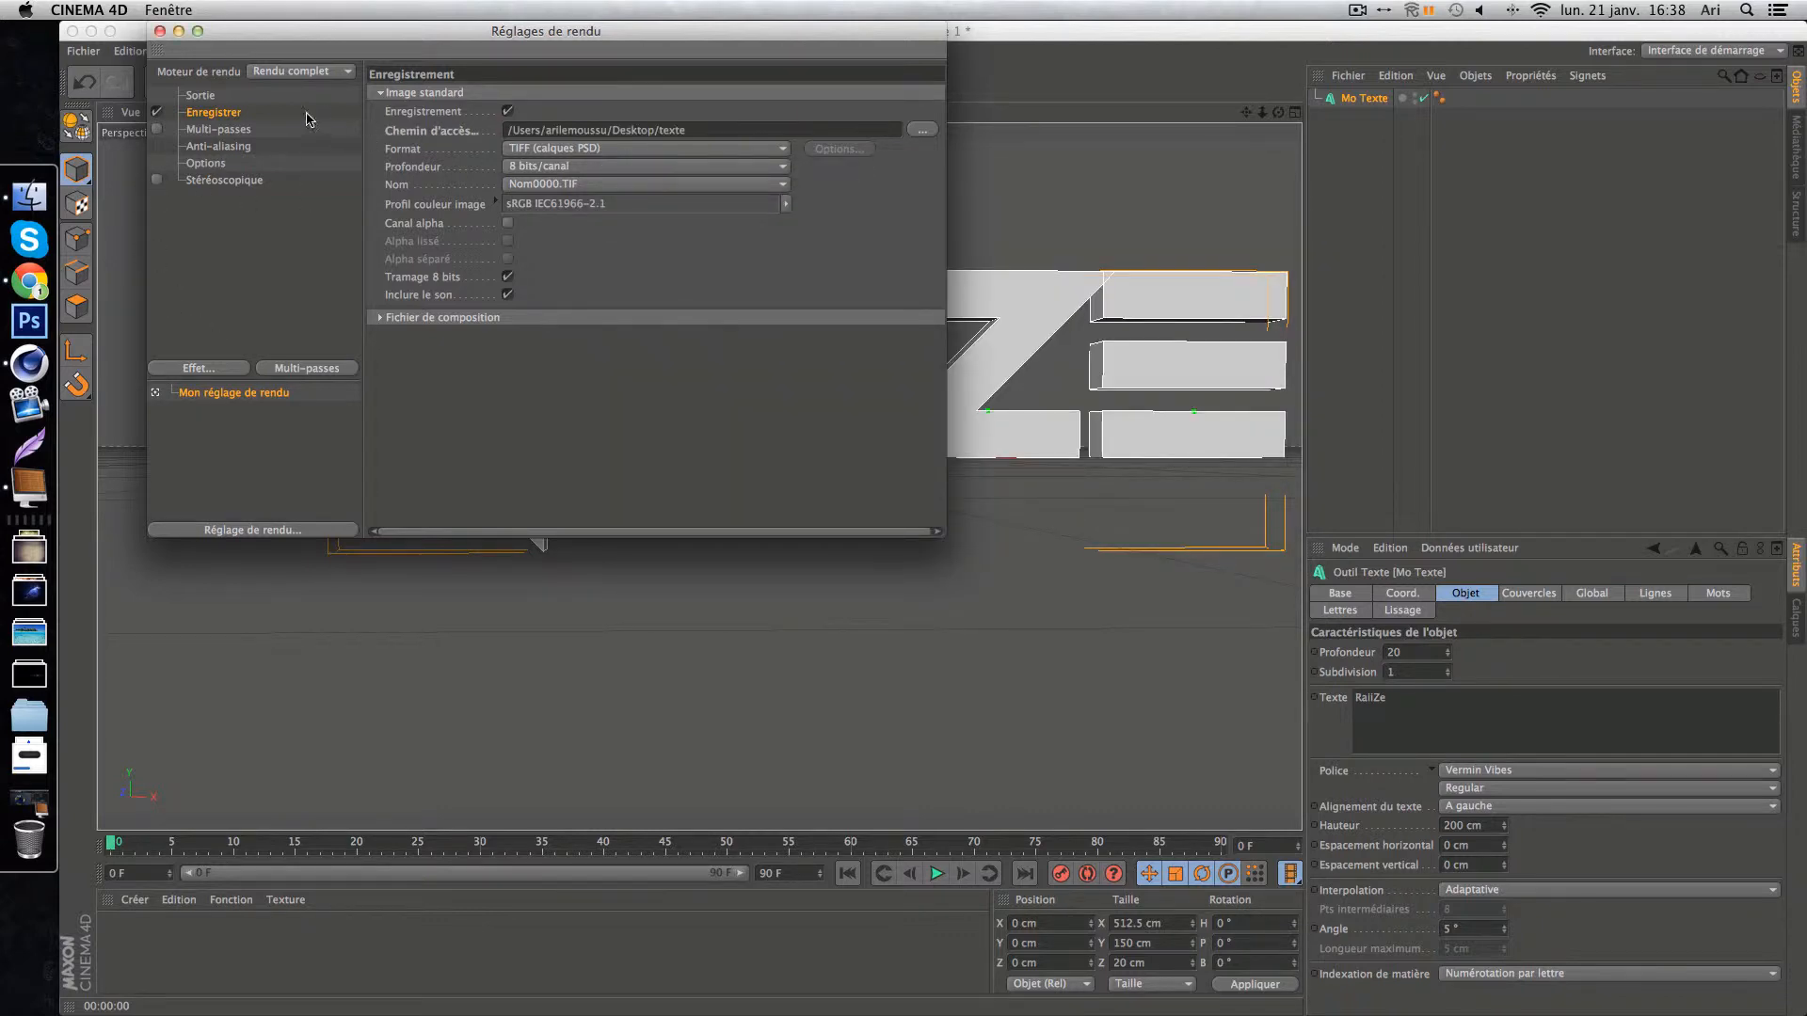
Set the saved render image's format to PNG and enable its alpha channel (Canal alpha).
{"action": "left_click", "coordinate": [569, 149]}
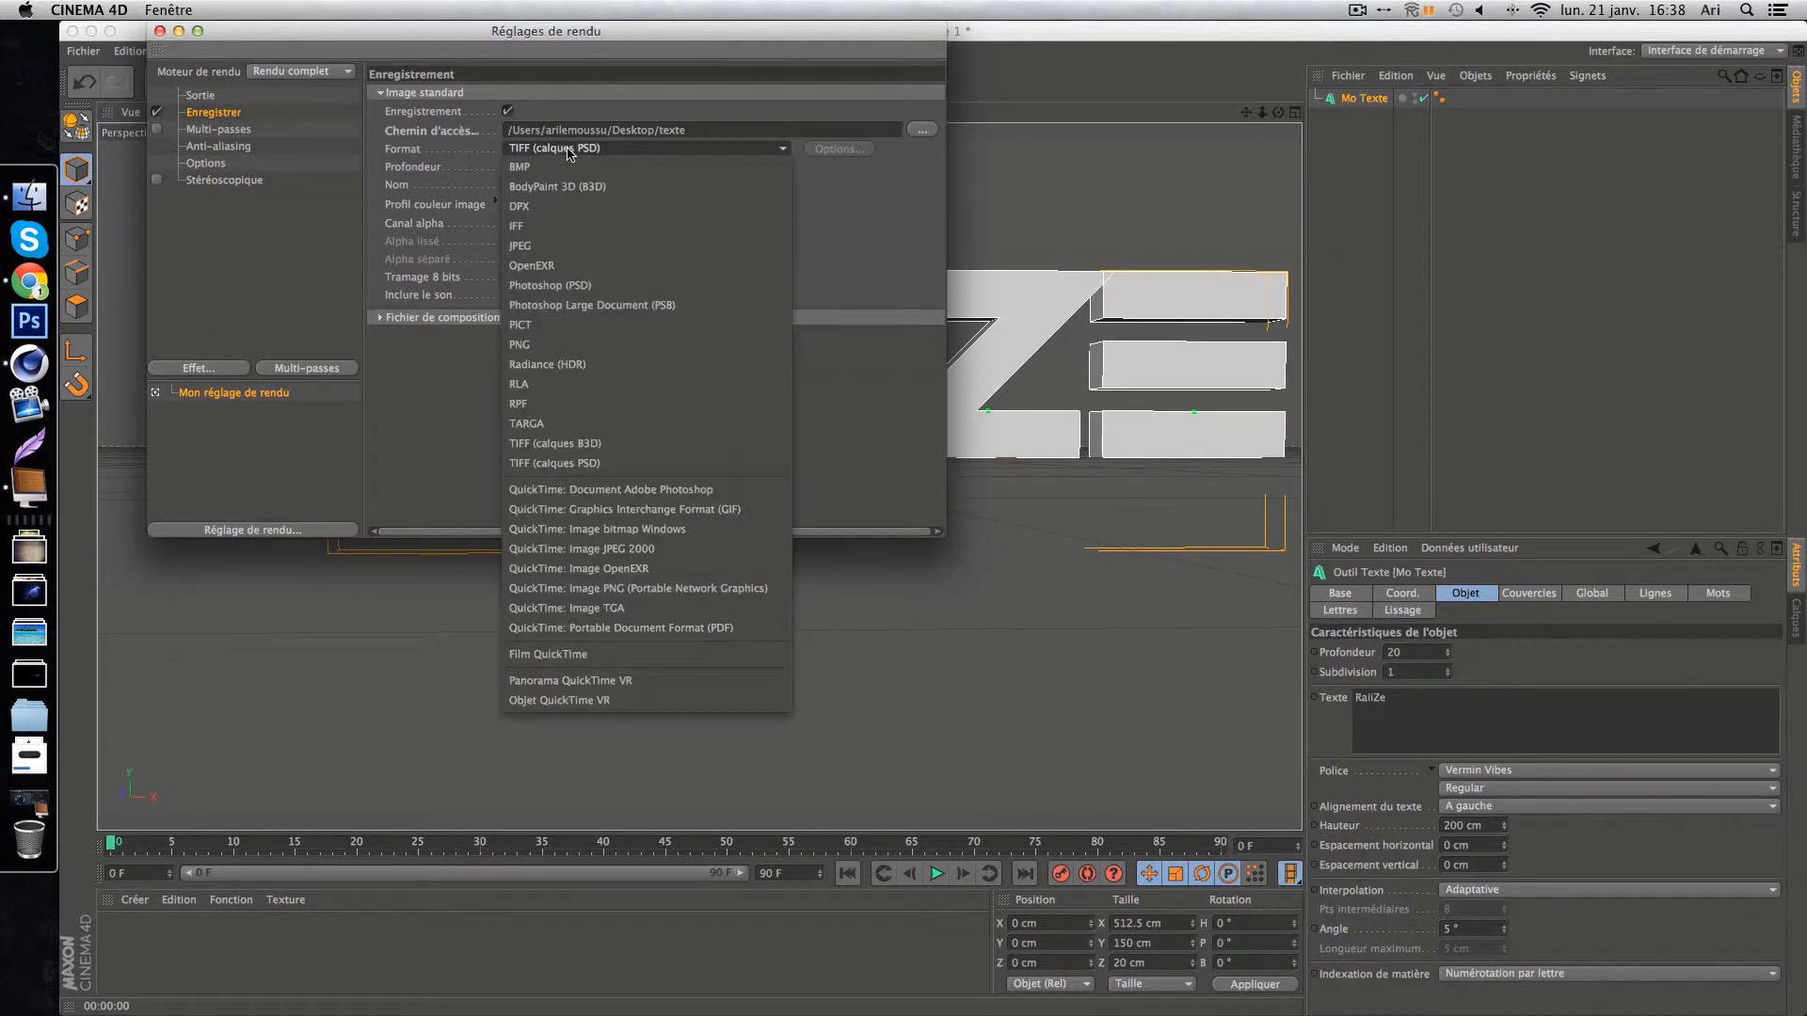
{"action": "left_click", "coordinate": [536, 346]}
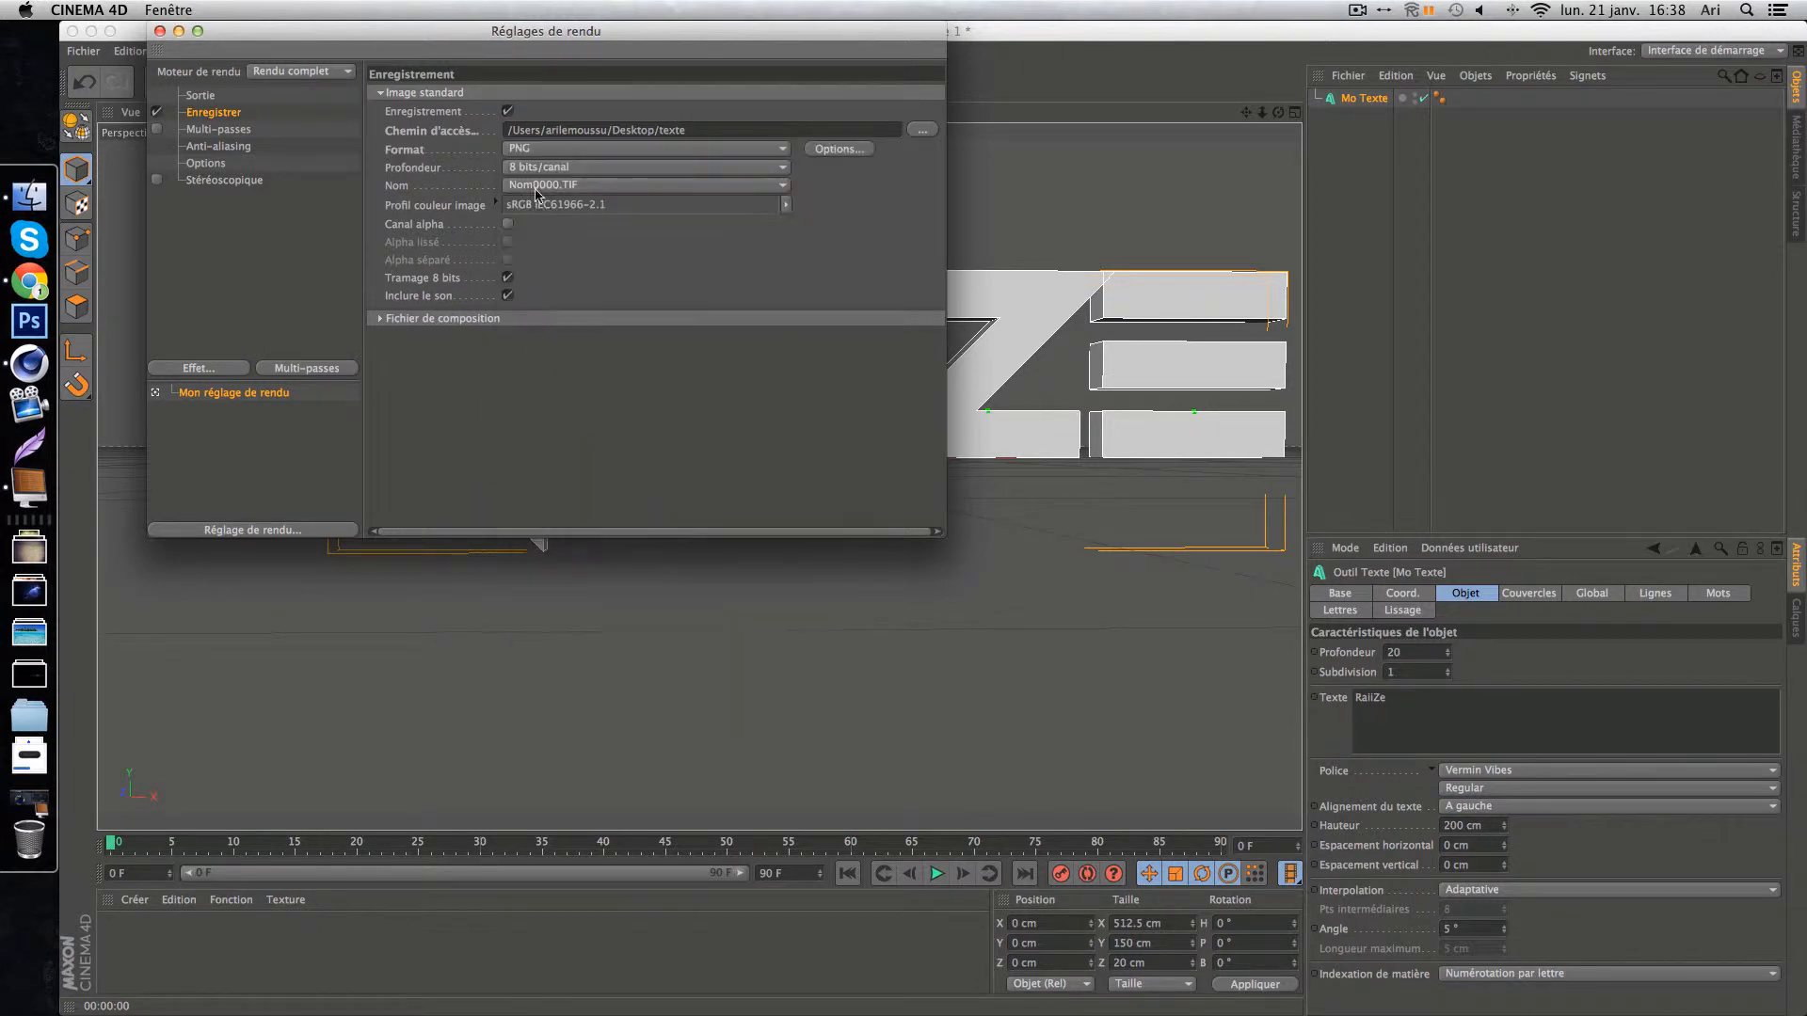
{"action": "left_click", "coordinate": [508, 225]}
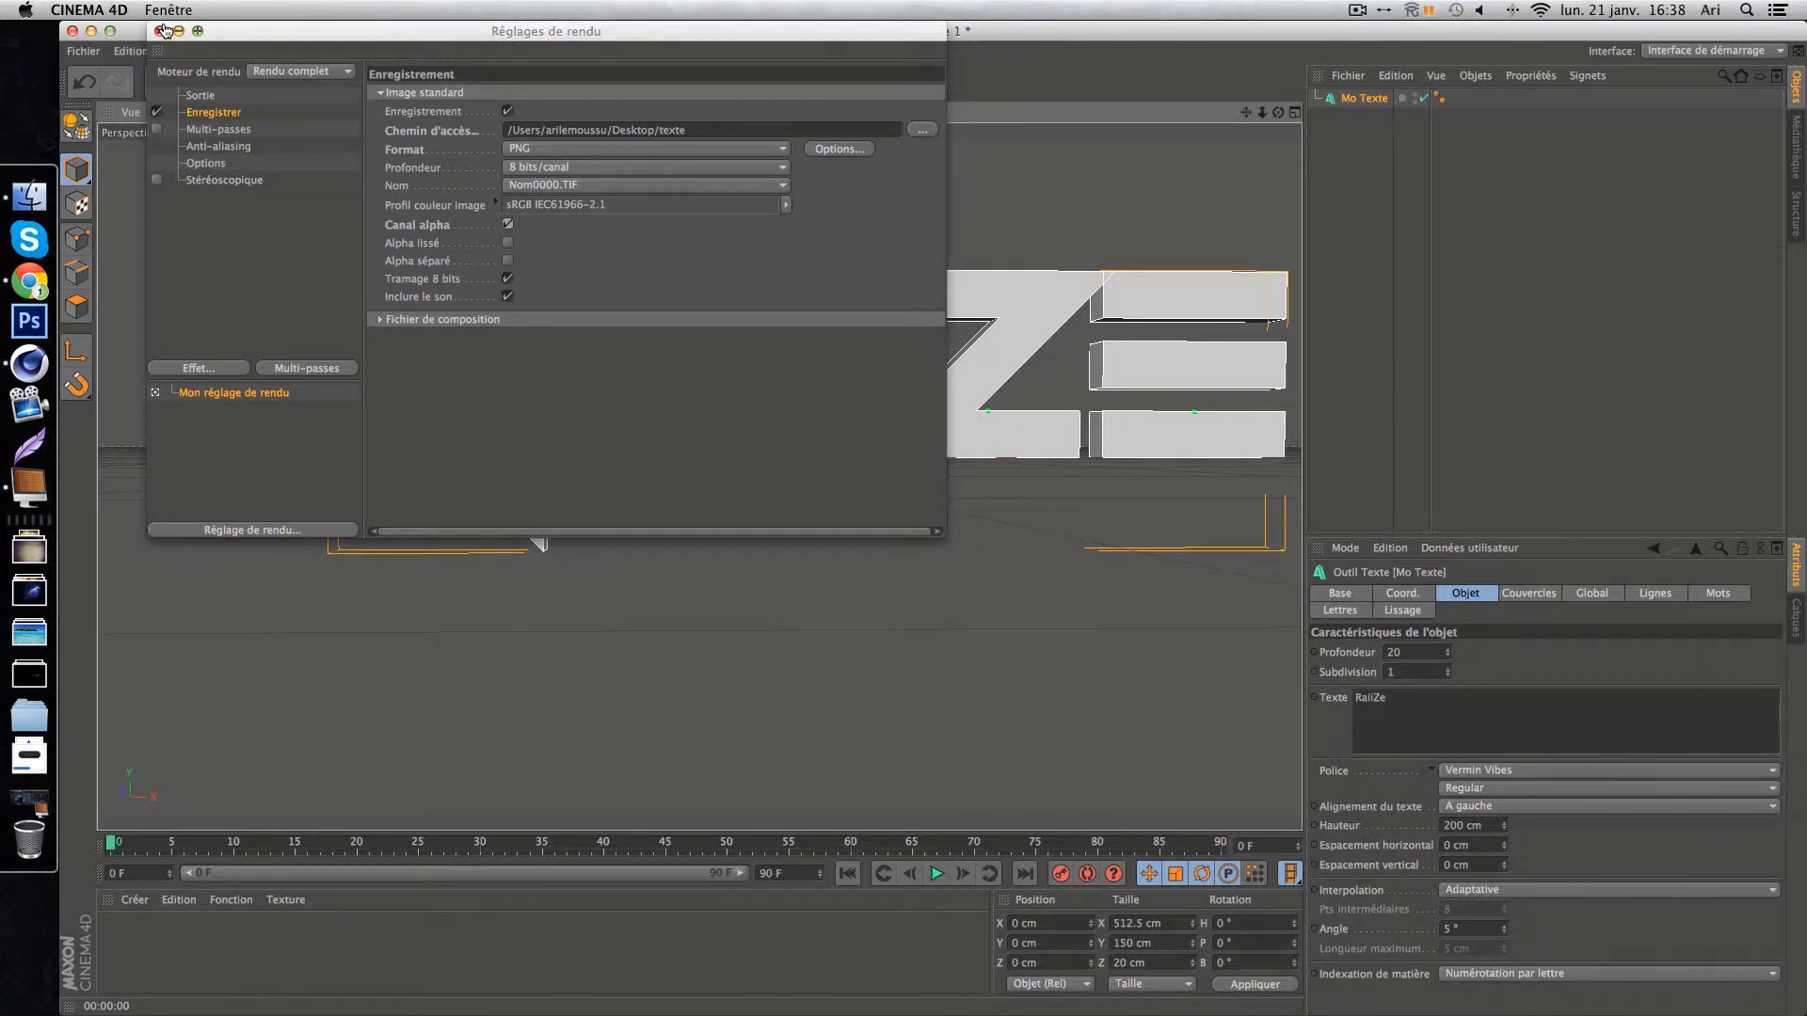
Add the Rendu cellulo effect to the render settings, disable it and close the settings.
{"action": "left_click", "coordinate": [235, 131]}
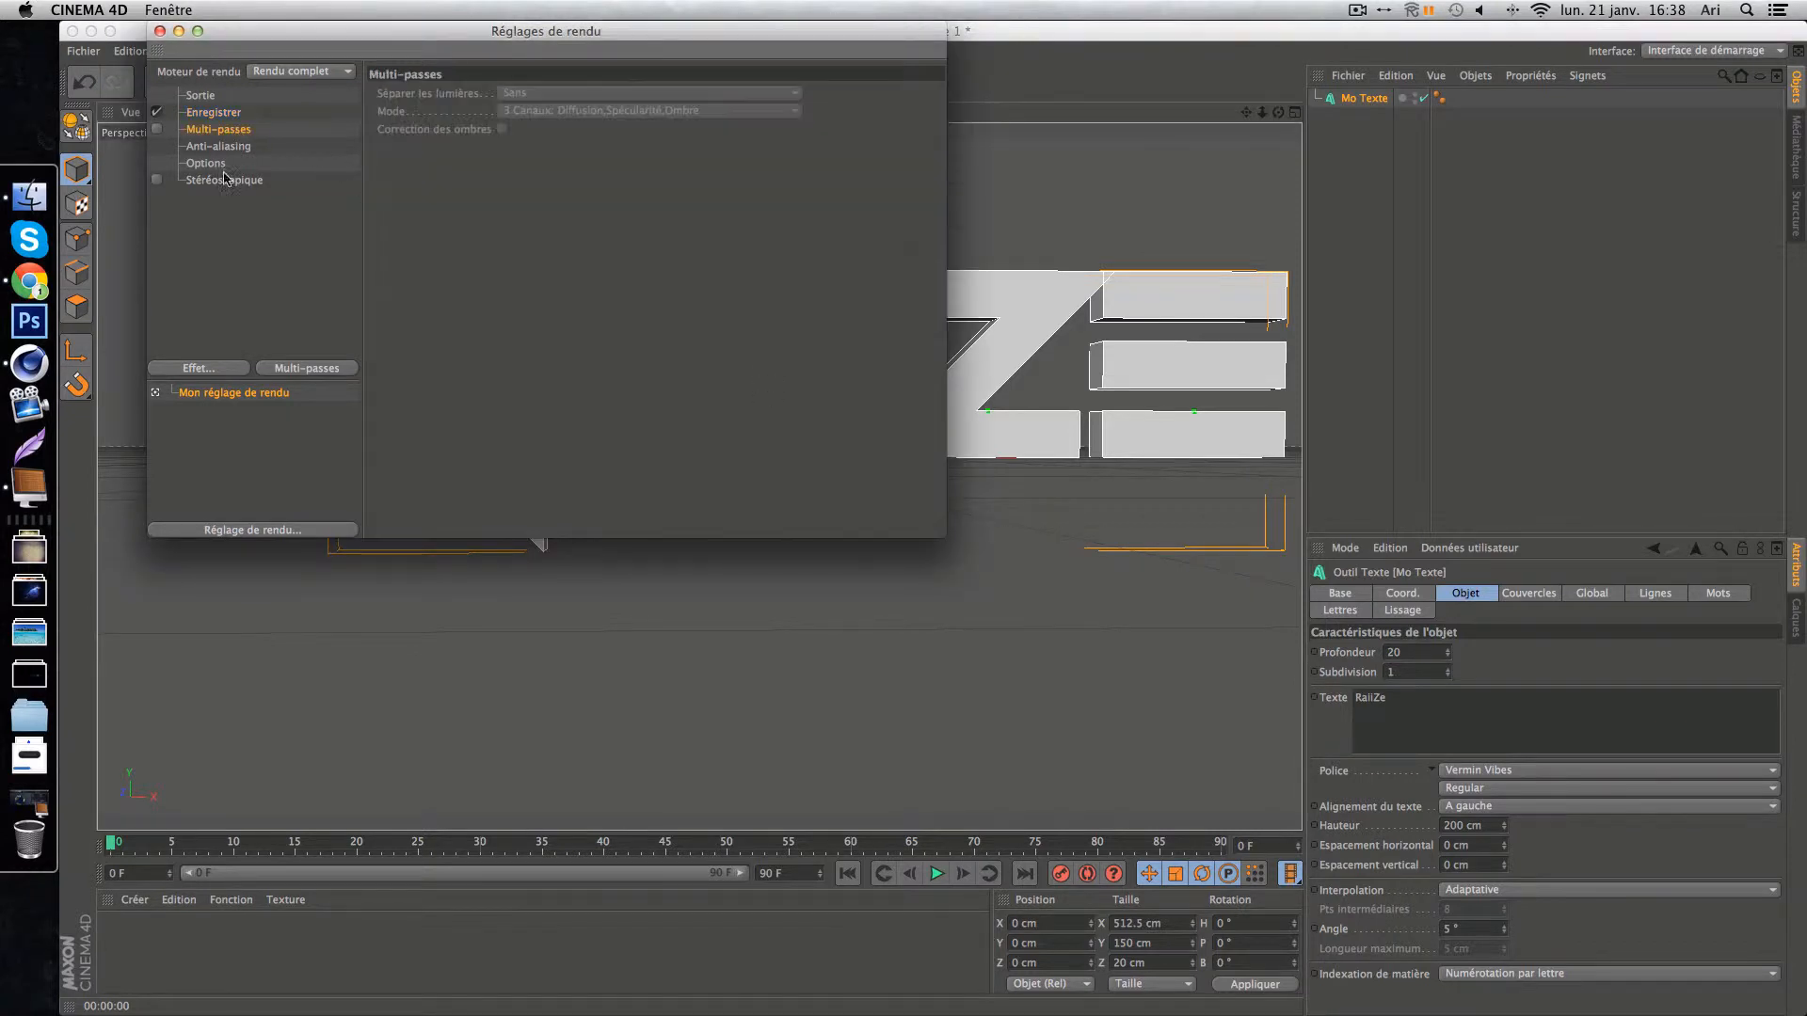
{"action": "left_click", "coordinate": [226, 227]}
{"action": "left_click", "coordinate": [189, 368]}
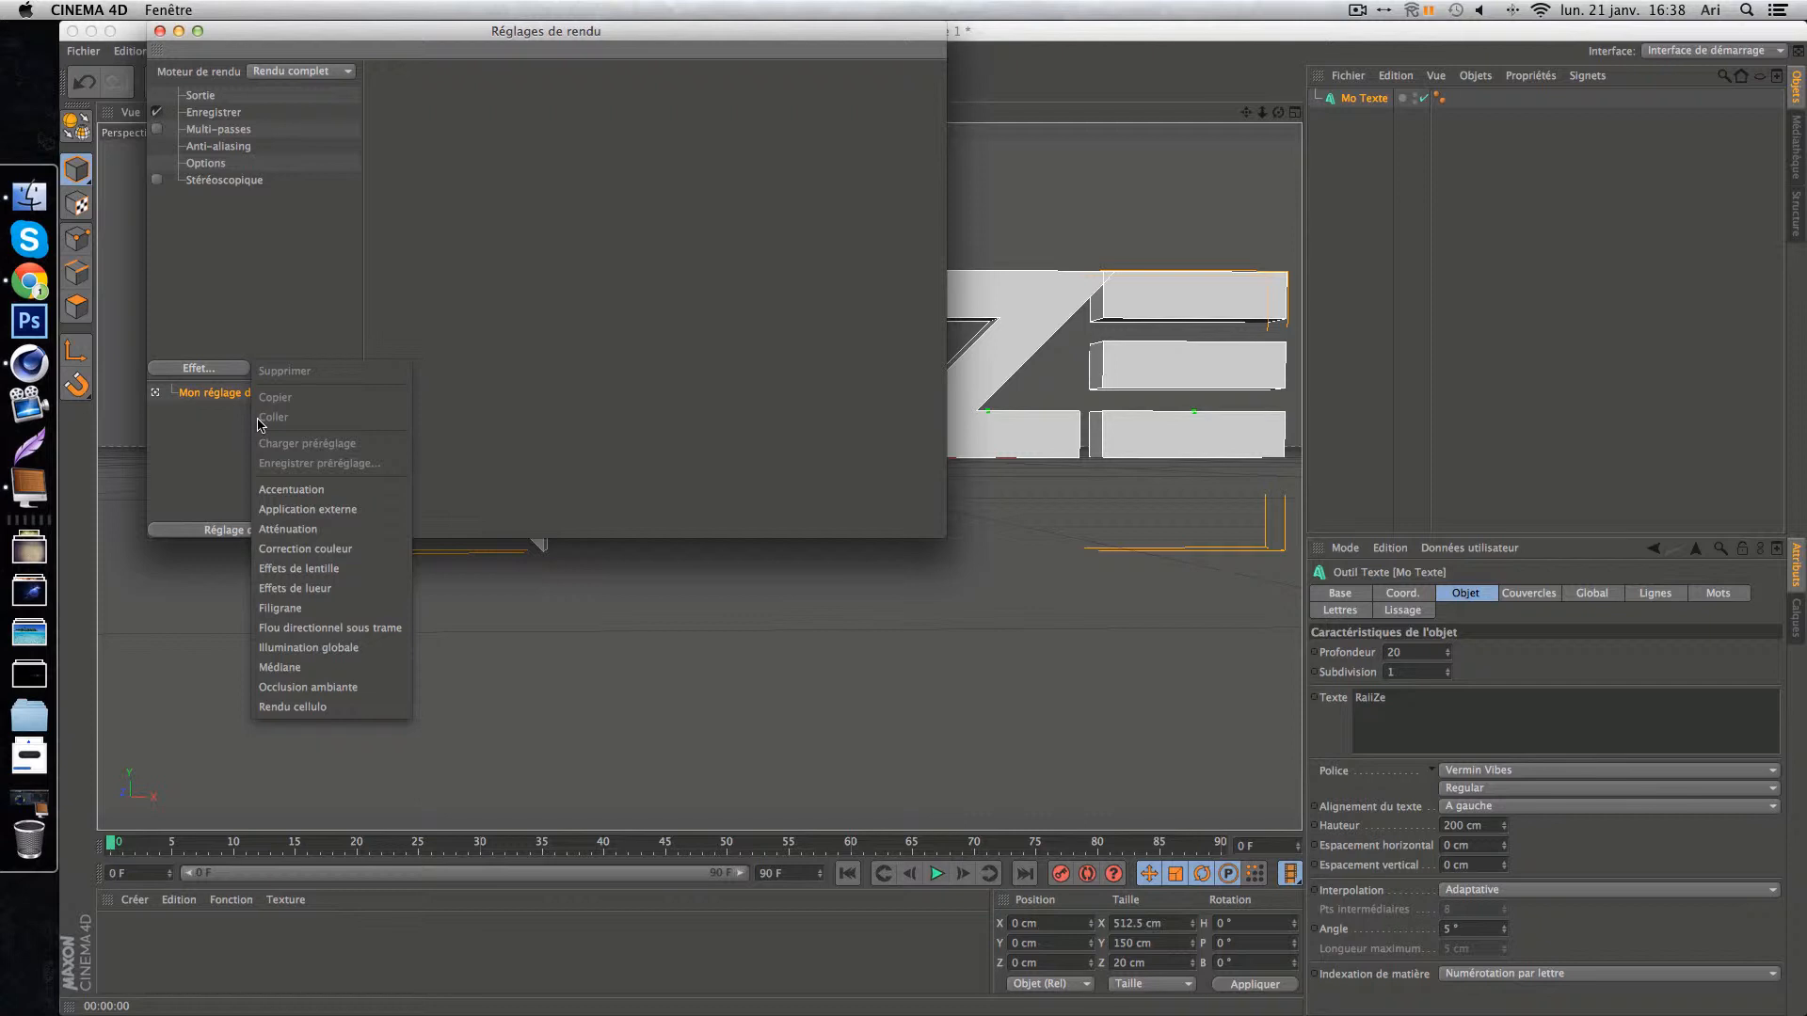
{"action": "left_click", "coordinate": [327, 706]}
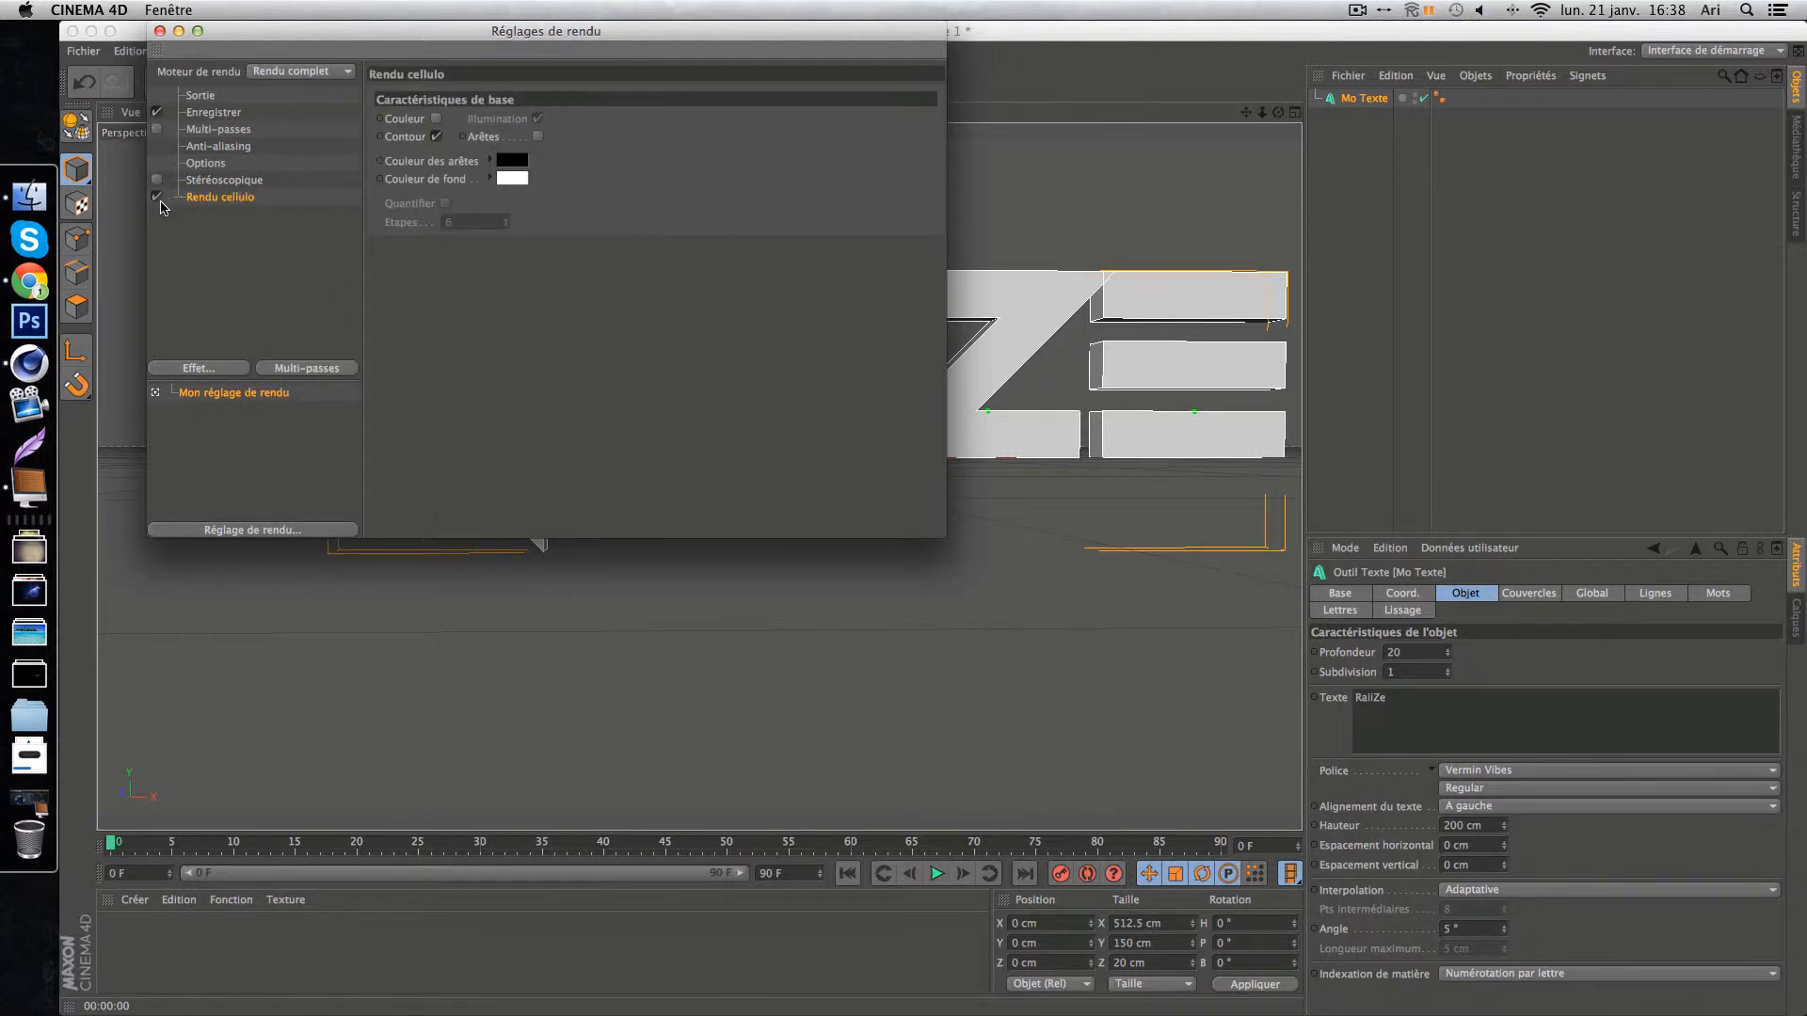
{"action": "left_click", "coordinate": [156, 197]}
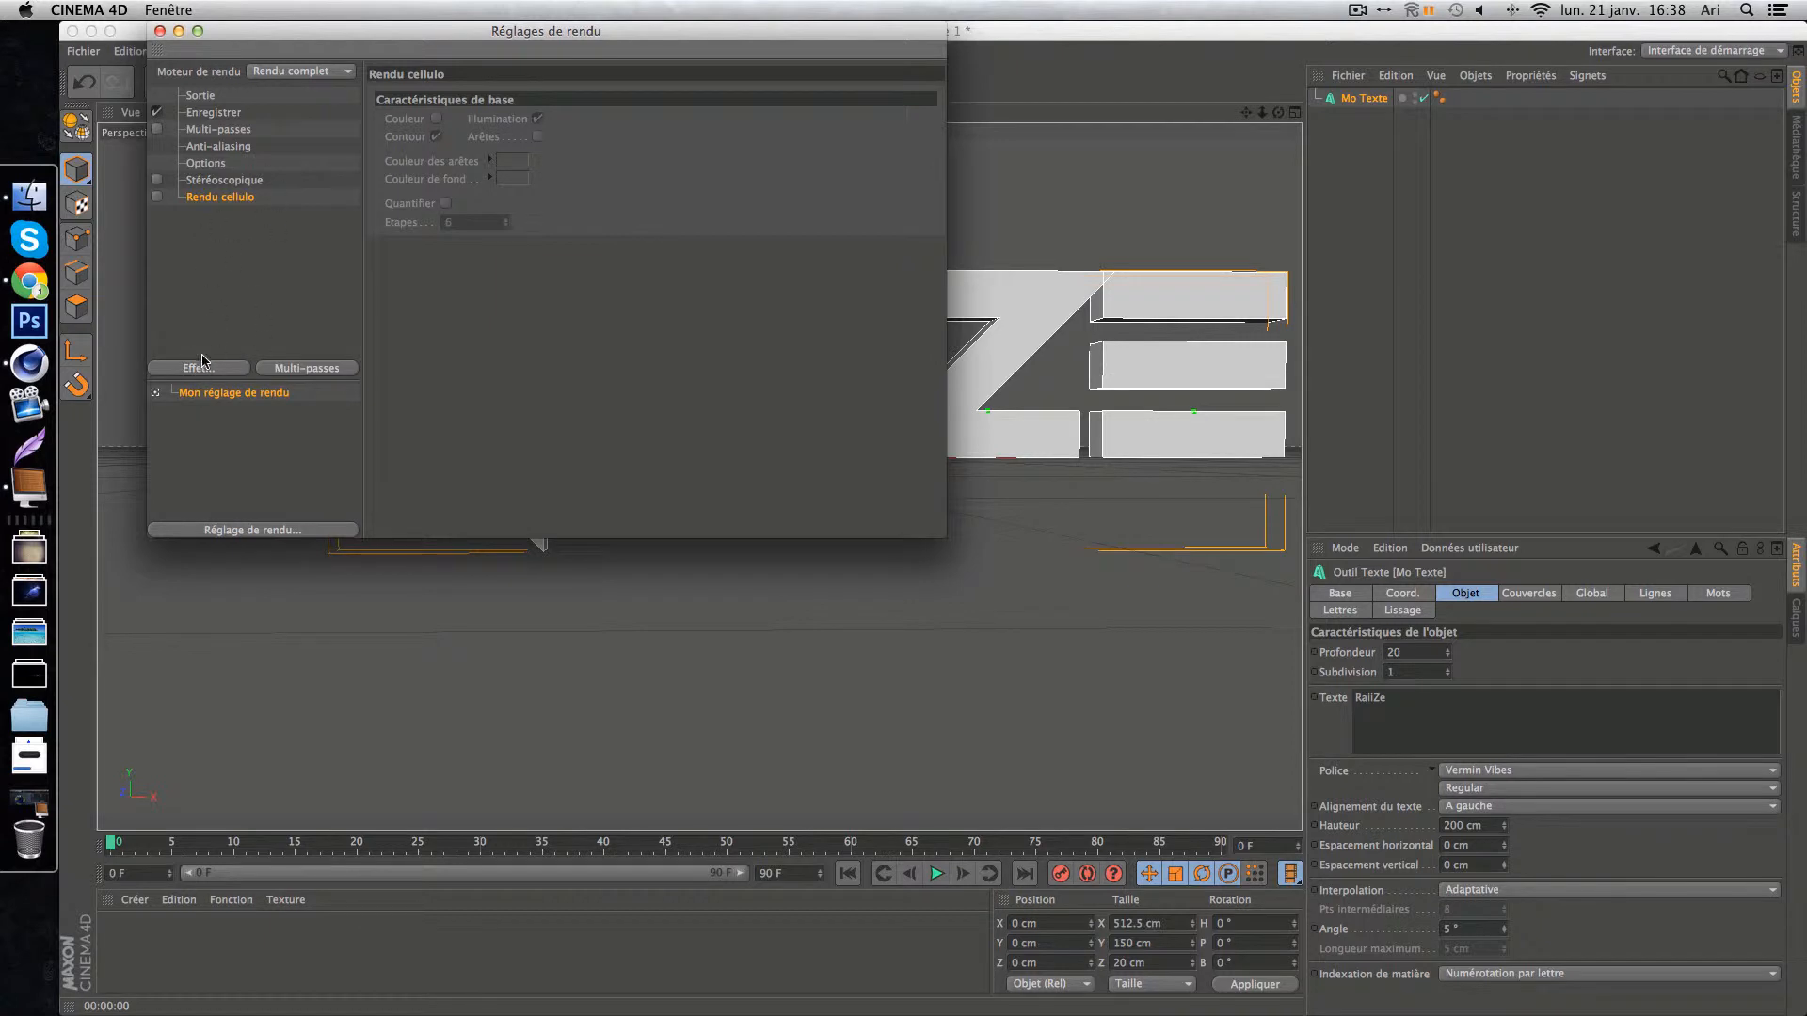
{"action": "left_click", "coordinate": [179, 32]}
Render a preview of the whole untextured RaiiZe text in the perspective view.
{"action": "mouse_move", "coordinate": [1248, 112]}
{"action": "left_mouse_down"}
{"action": "mouse_move", "coordinate": [1144, 155]}
{"action": "mouse_move", "coordinate": [1248, 112]}
{"action": "mouse_move", "coordinate": [1182, 112]}
{"action": "mouse_move", "coordinate": [1243, 105]}
{"action": "left_mouse_up"}
{"action": "left_click", "coordinate": [486, 81]}
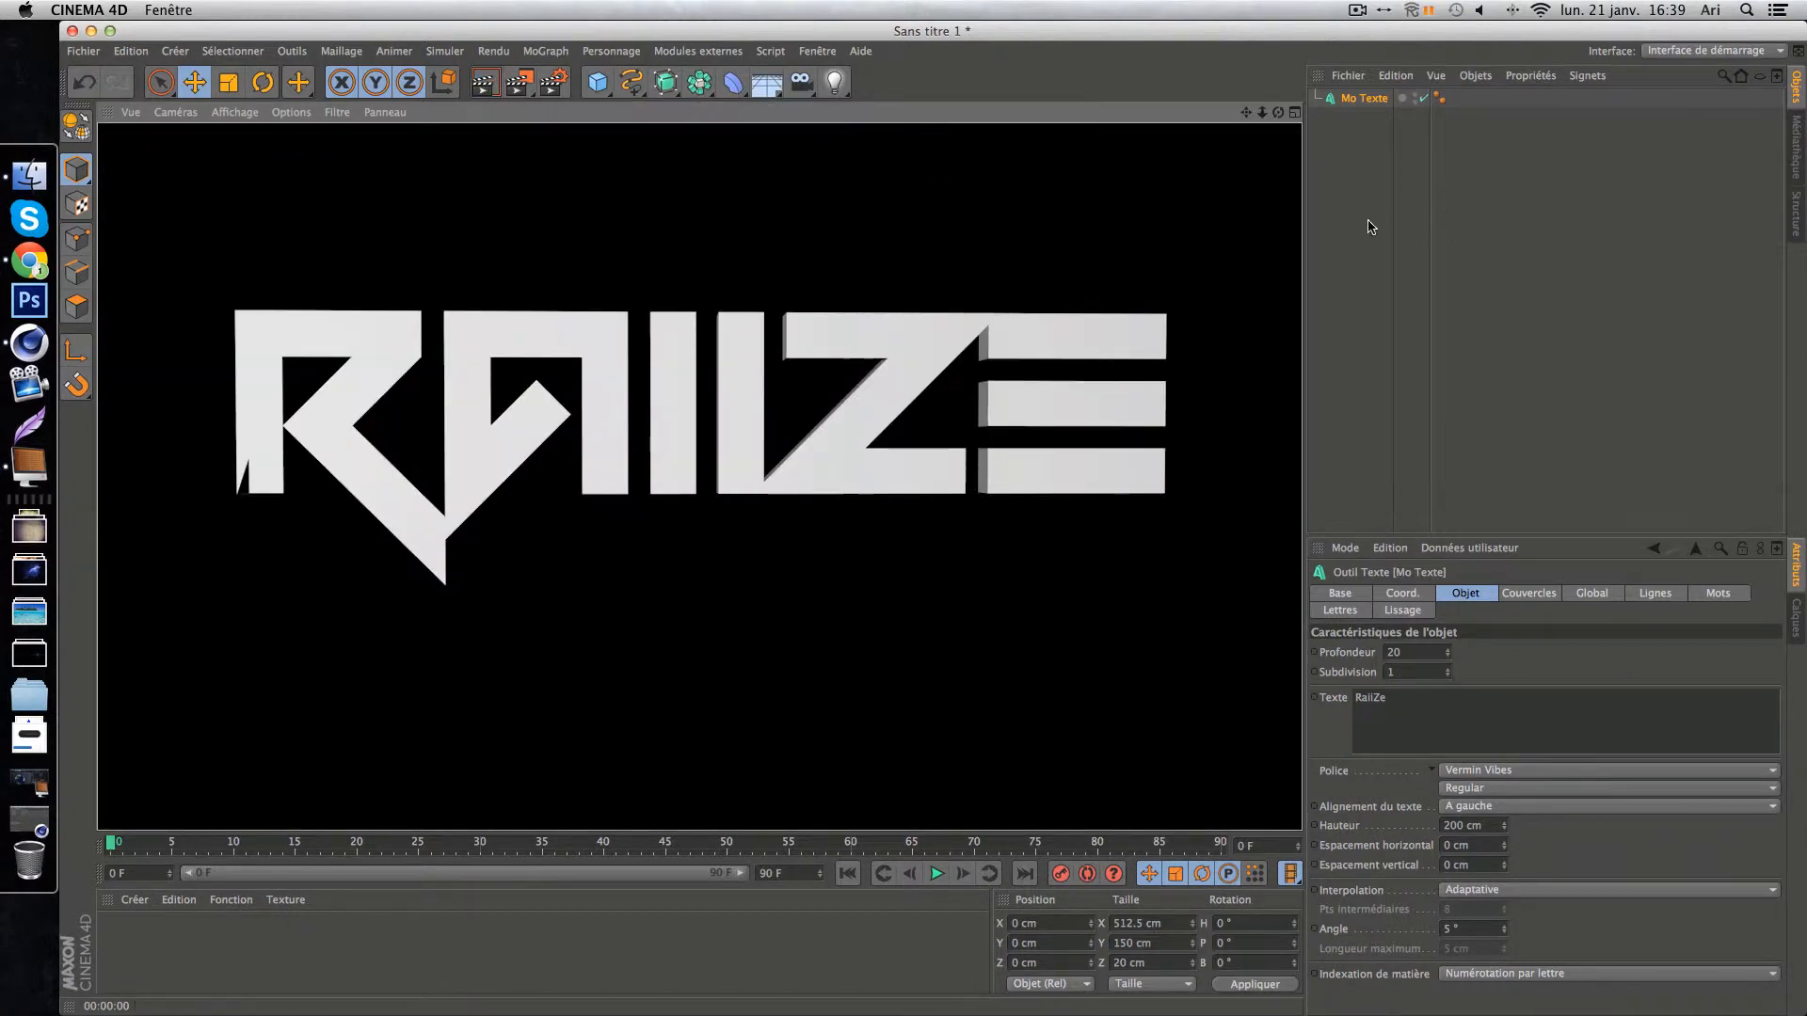
{"action": "left_click", "coordinate": [1361, 99]}
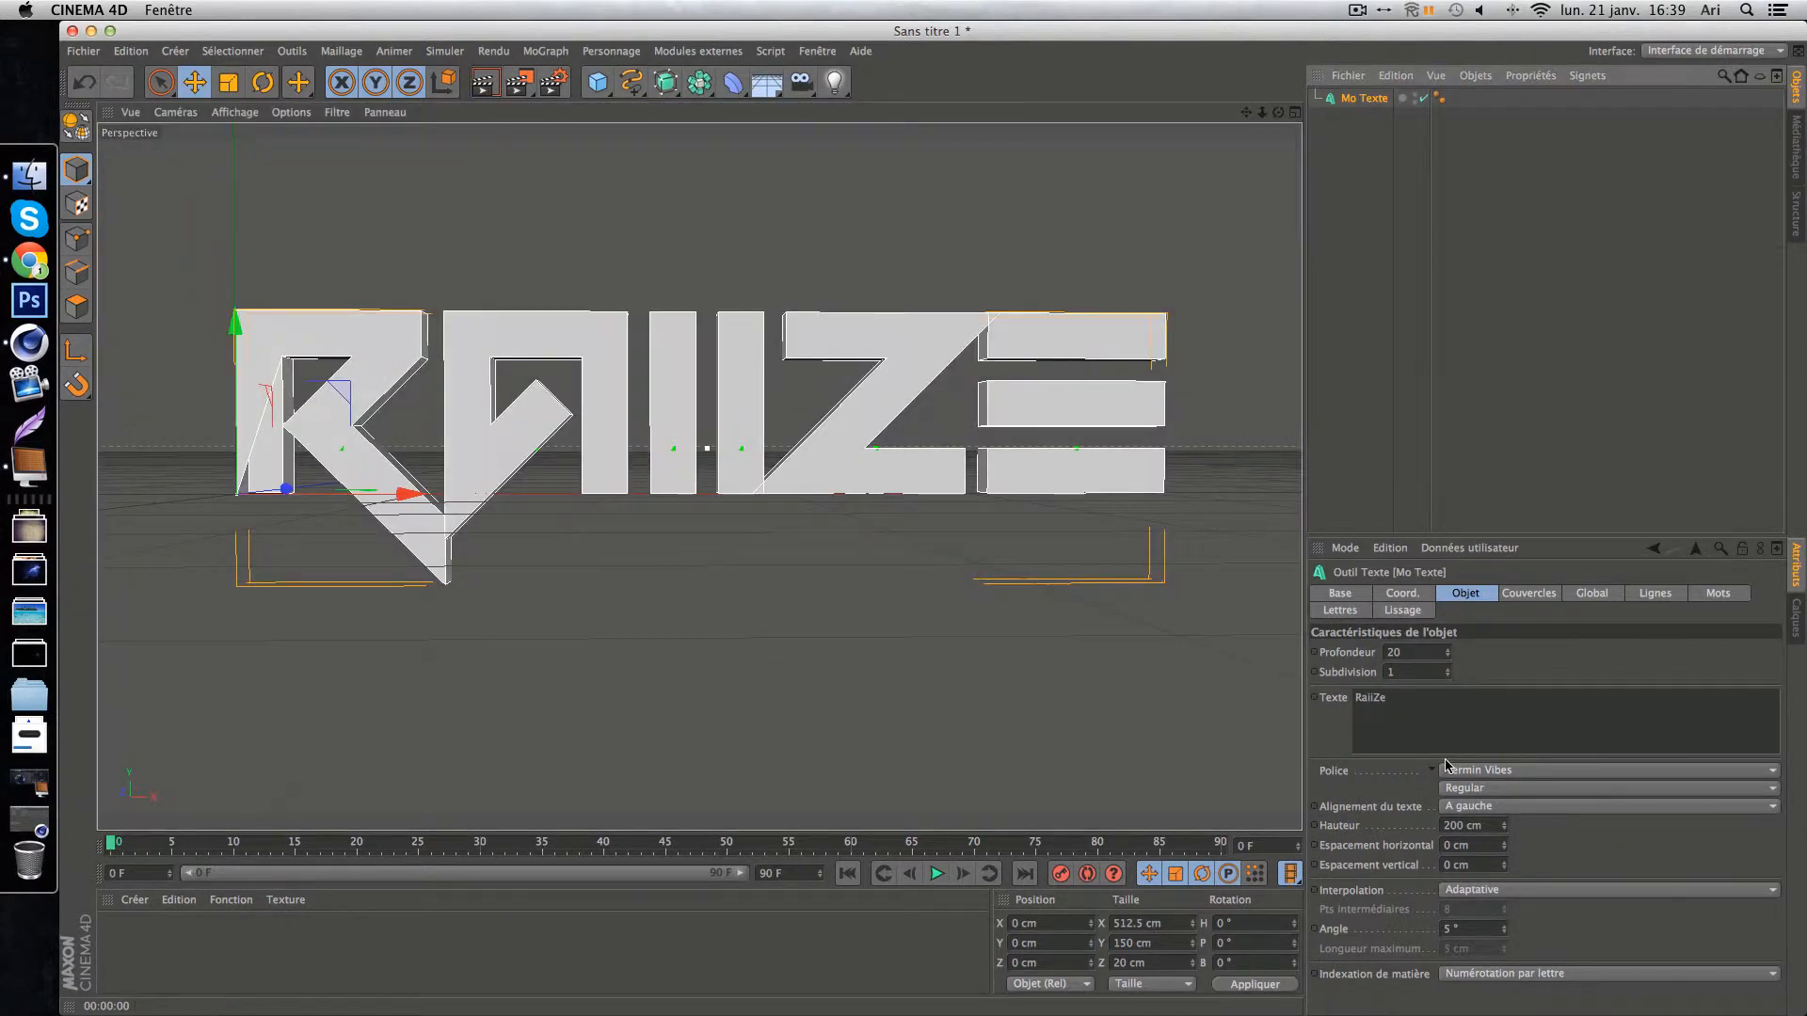
Create a new material with a red colour (R 190, V 14, B 14) and reflection at 18 % intensity.
{"action": "double_click", "coordinate": [421, 926]}
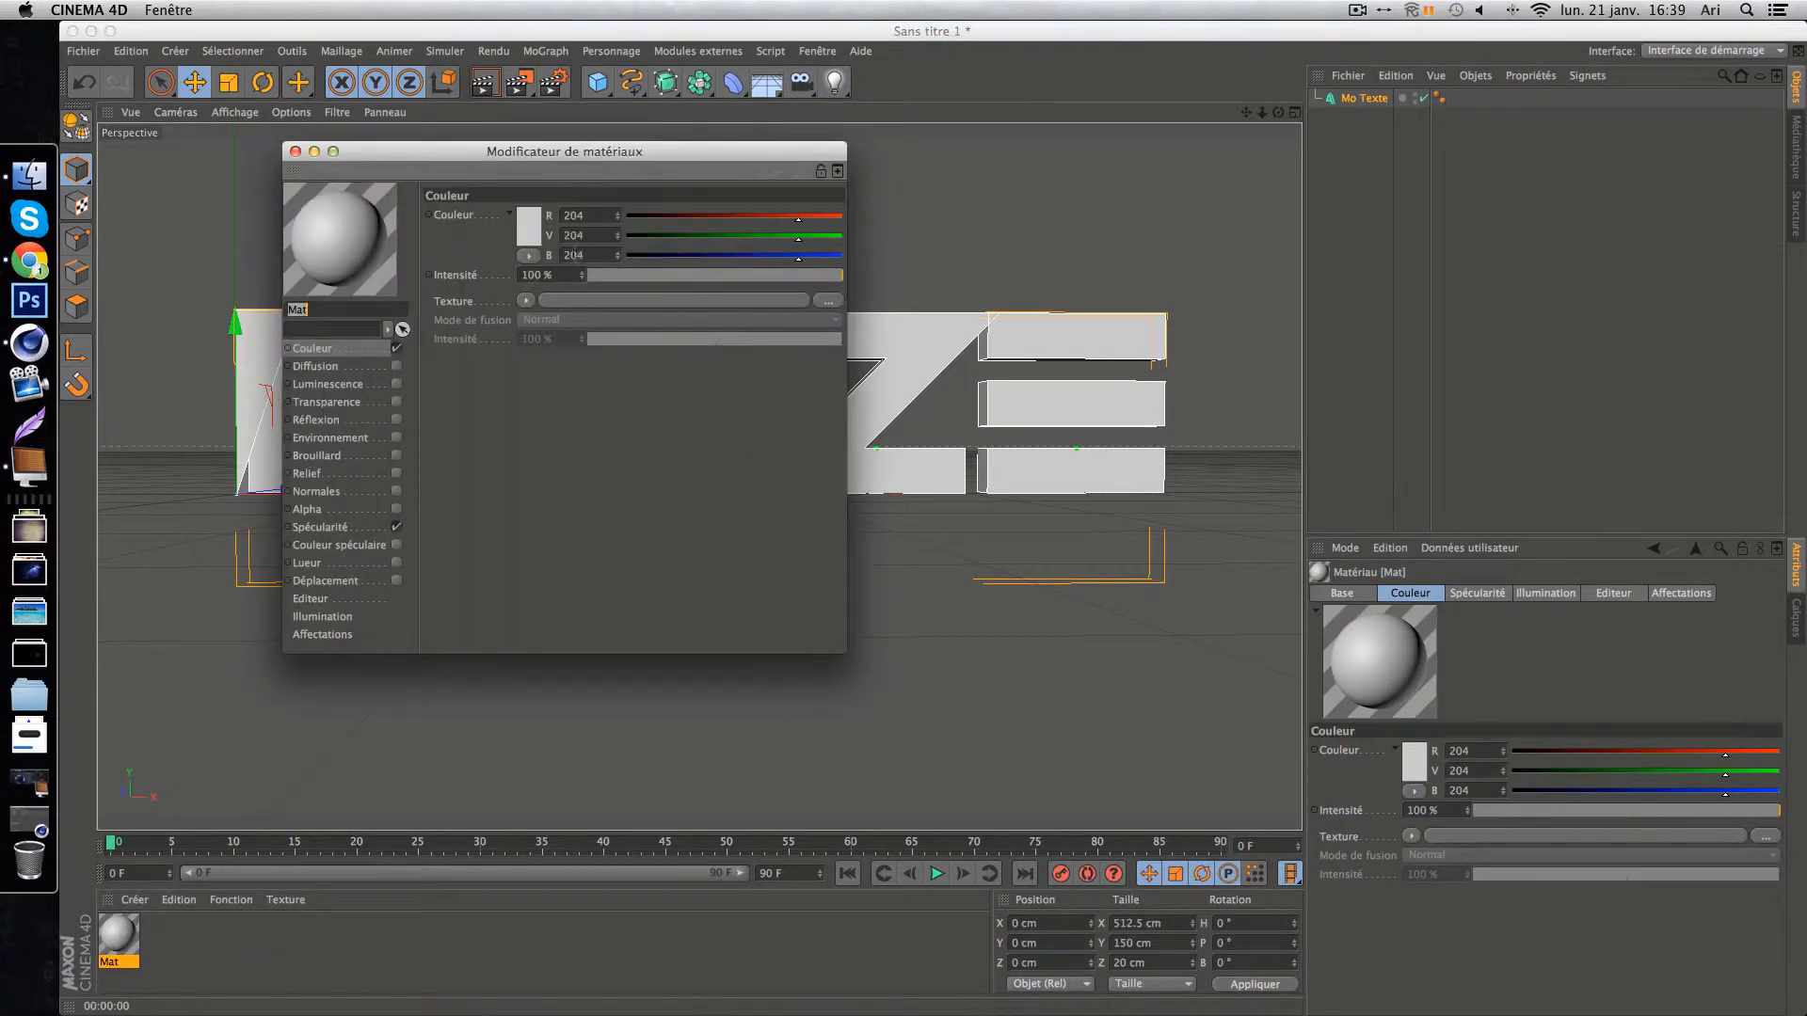
{"action": "left_click", "coordinate": [529, 226]}
{"action": "left_click", "coordinate": [525, 189]}
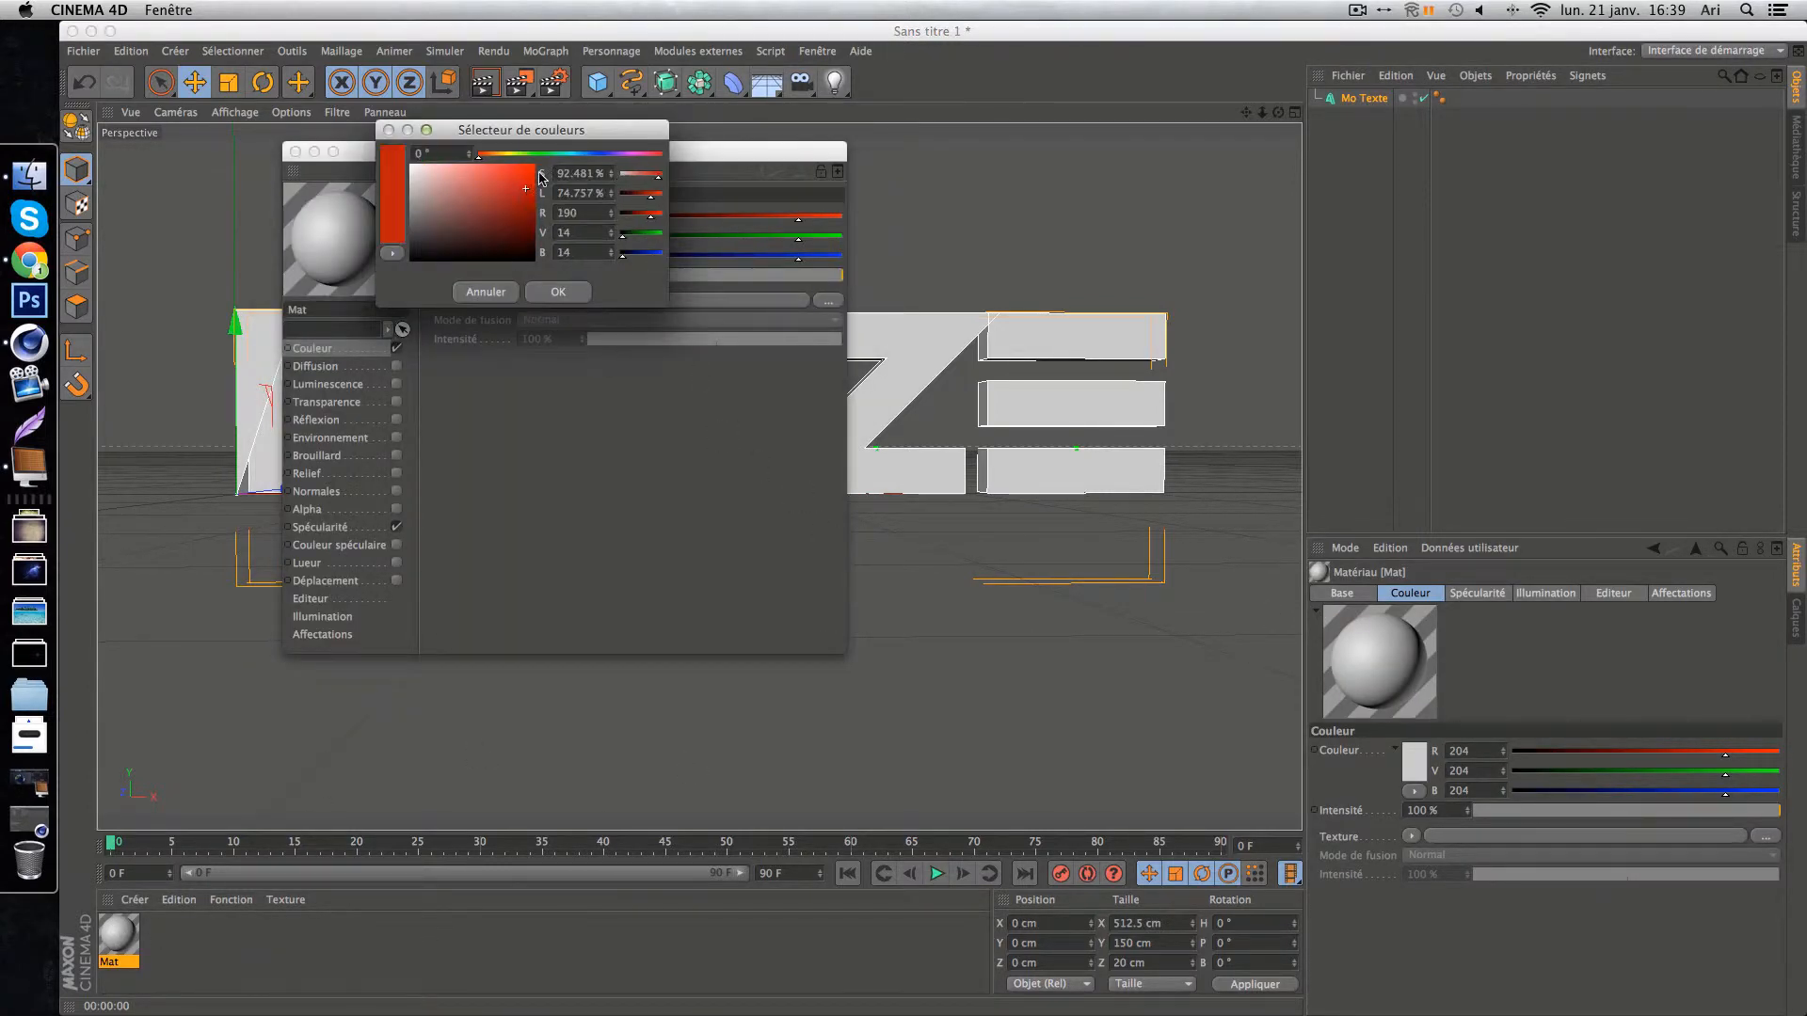
{"action": "left_click", "coordinate": [580, 291]}
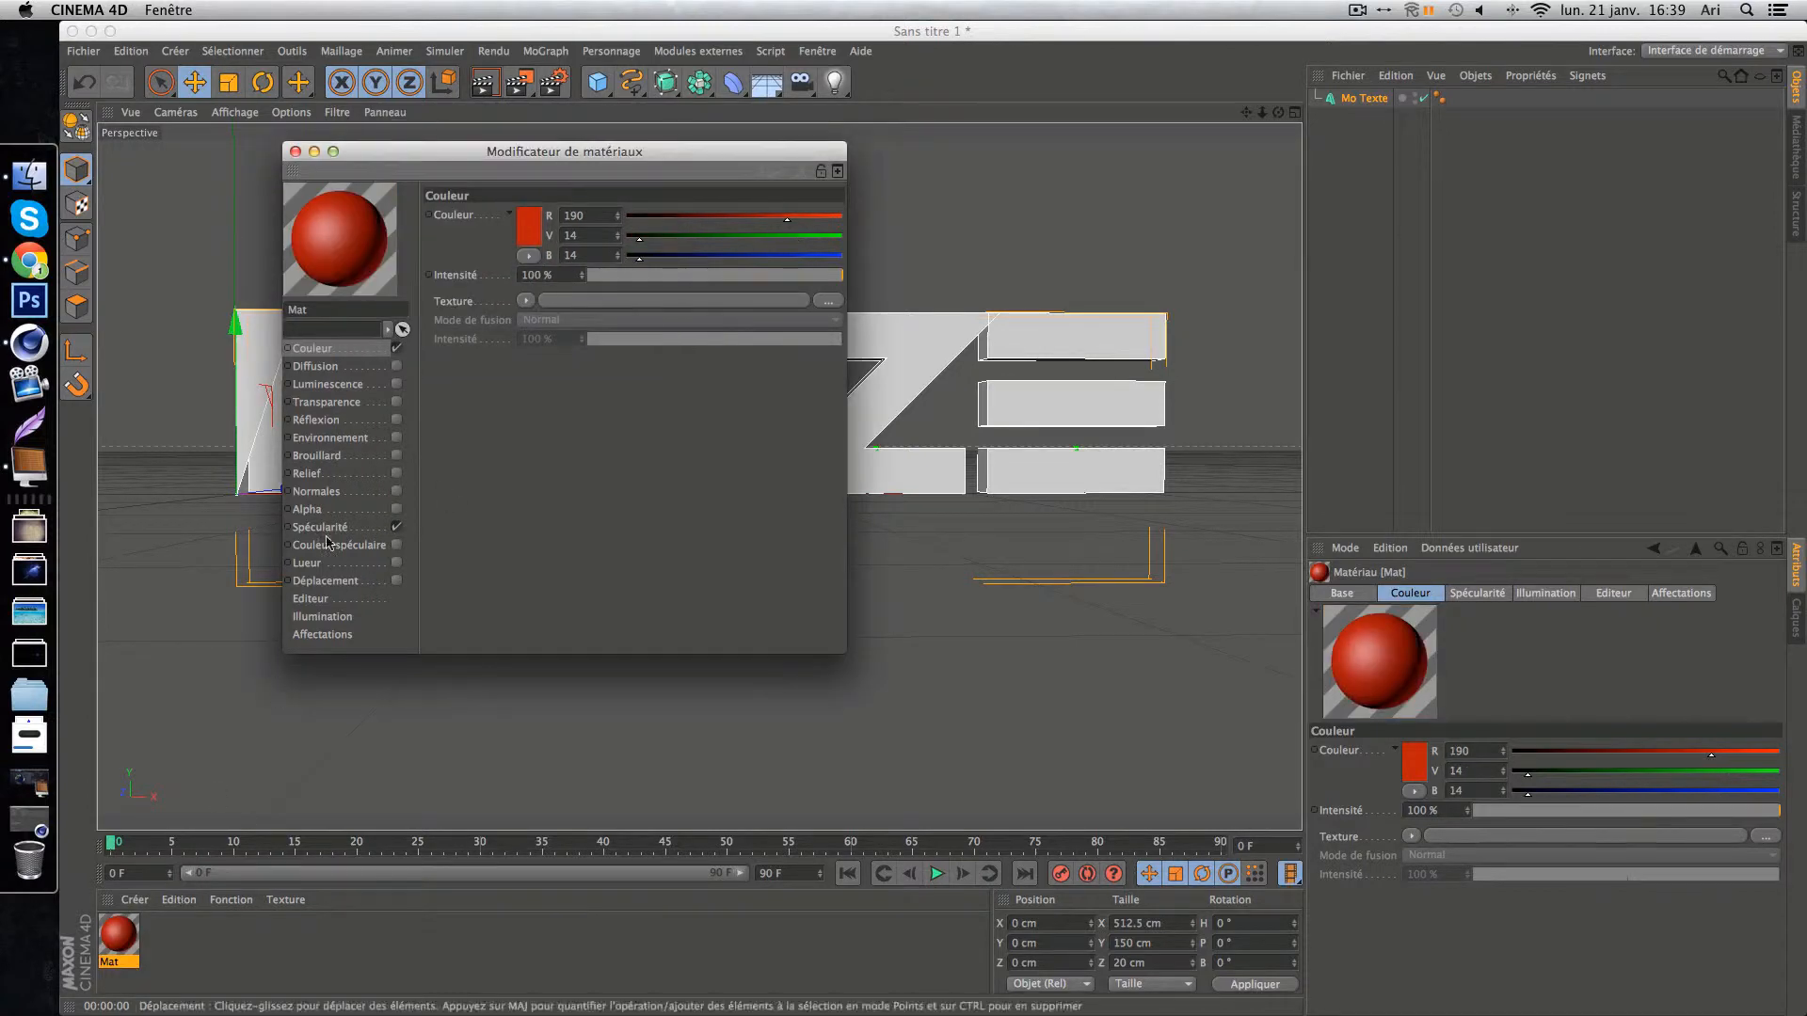
{"action": "left_click", "coordinate": [397, 420]}
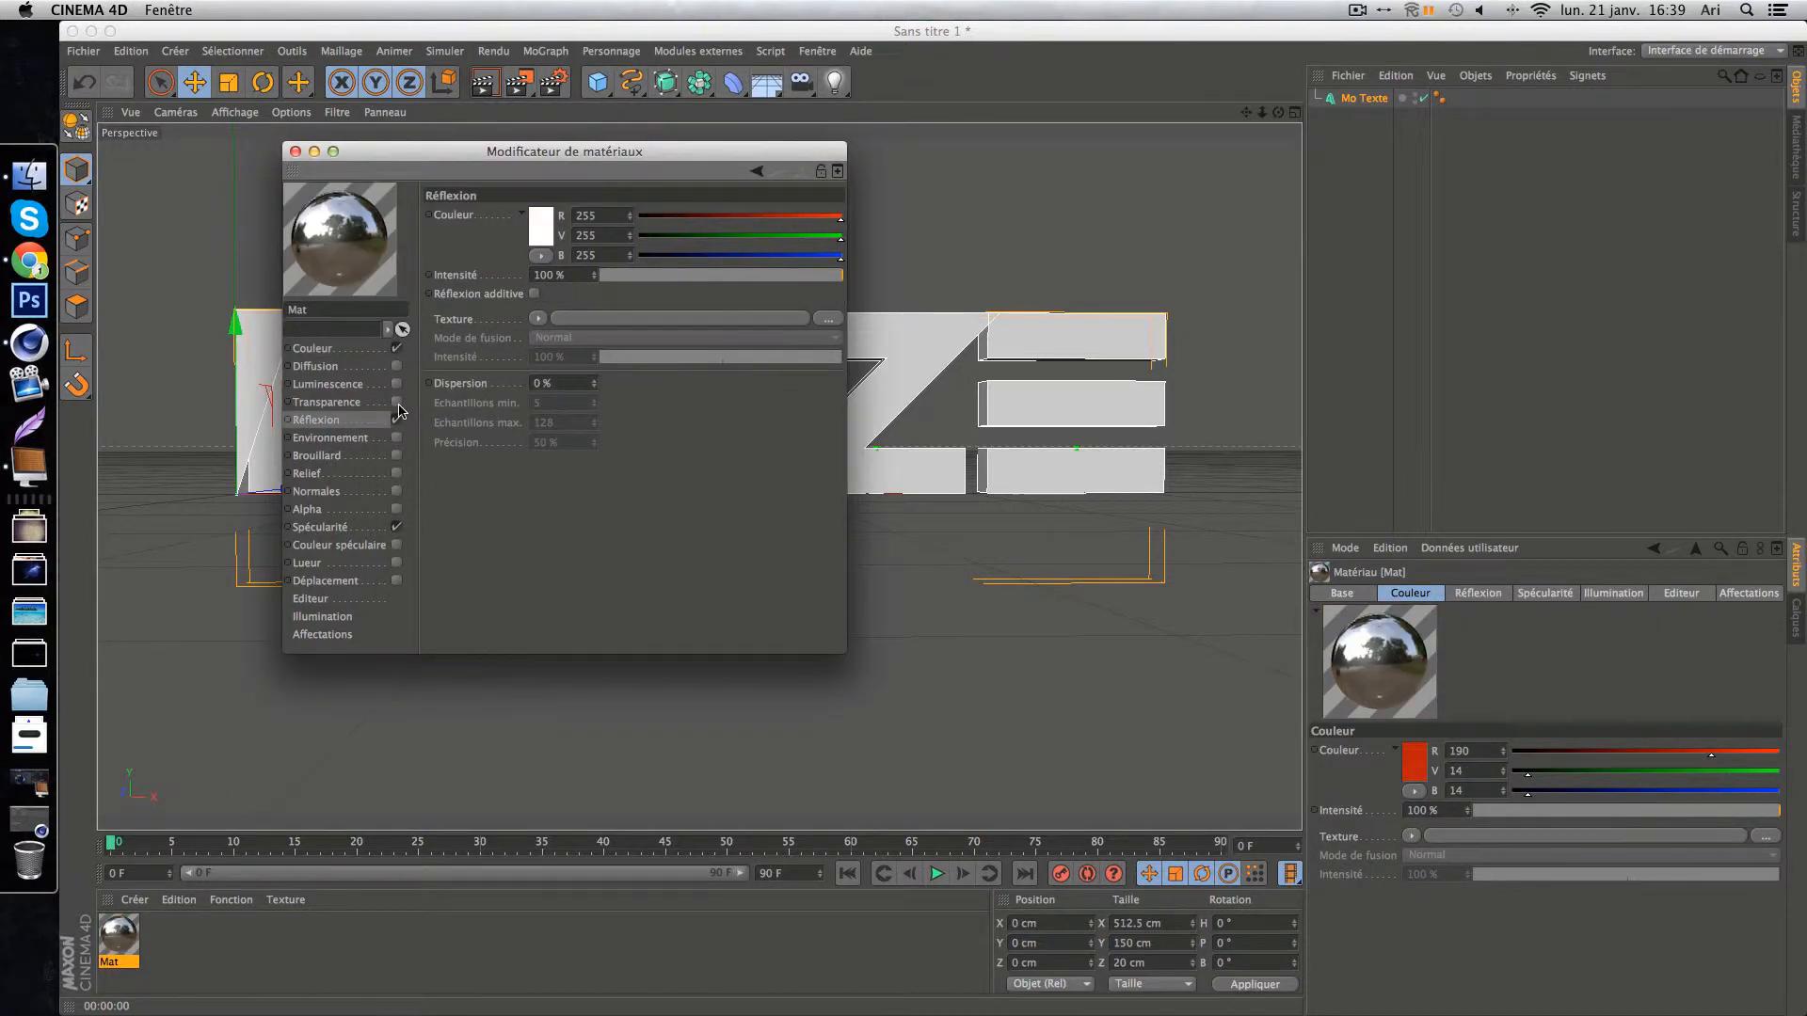
{"action": "left_click", "coordinate": [642, 276]}
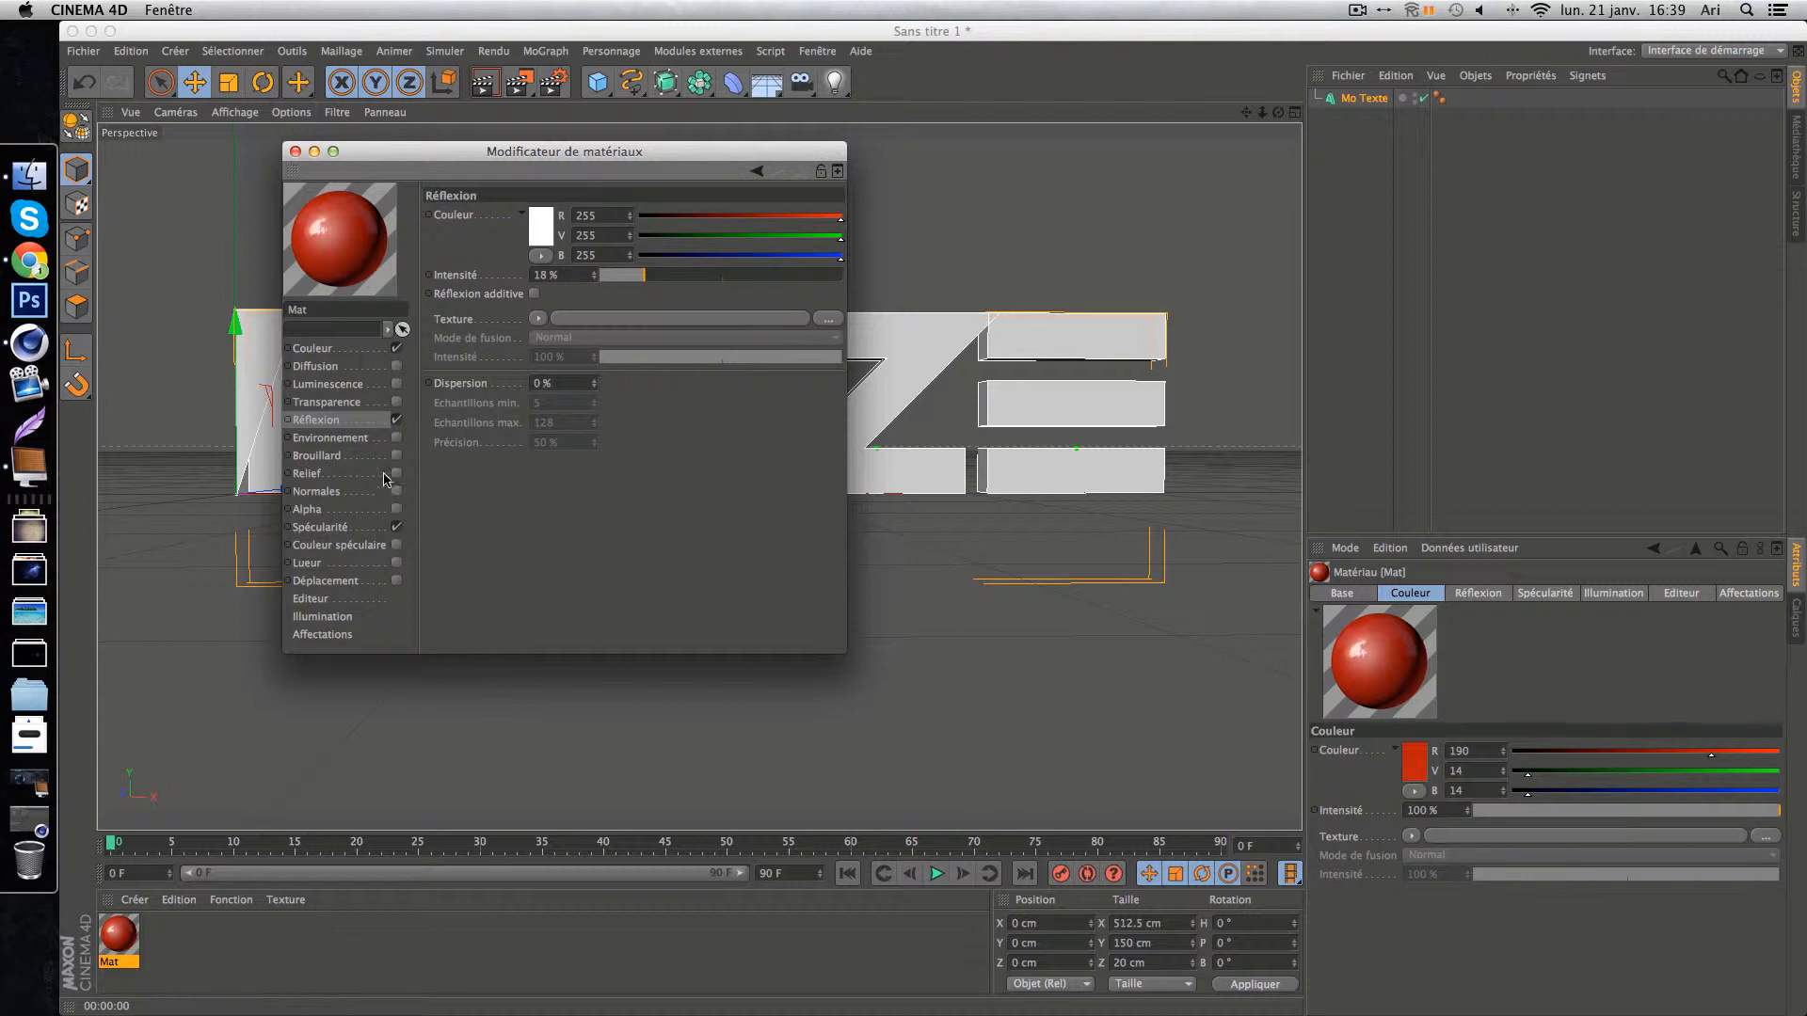
Load the first Black Background Wood 4 image from the Graphics PACK #1 Textures folder as the material's colour texture.
{"action": "left_click", "coordinate": [315, 348]}
{"action": "left_click", "coordinate": [538, 303]}
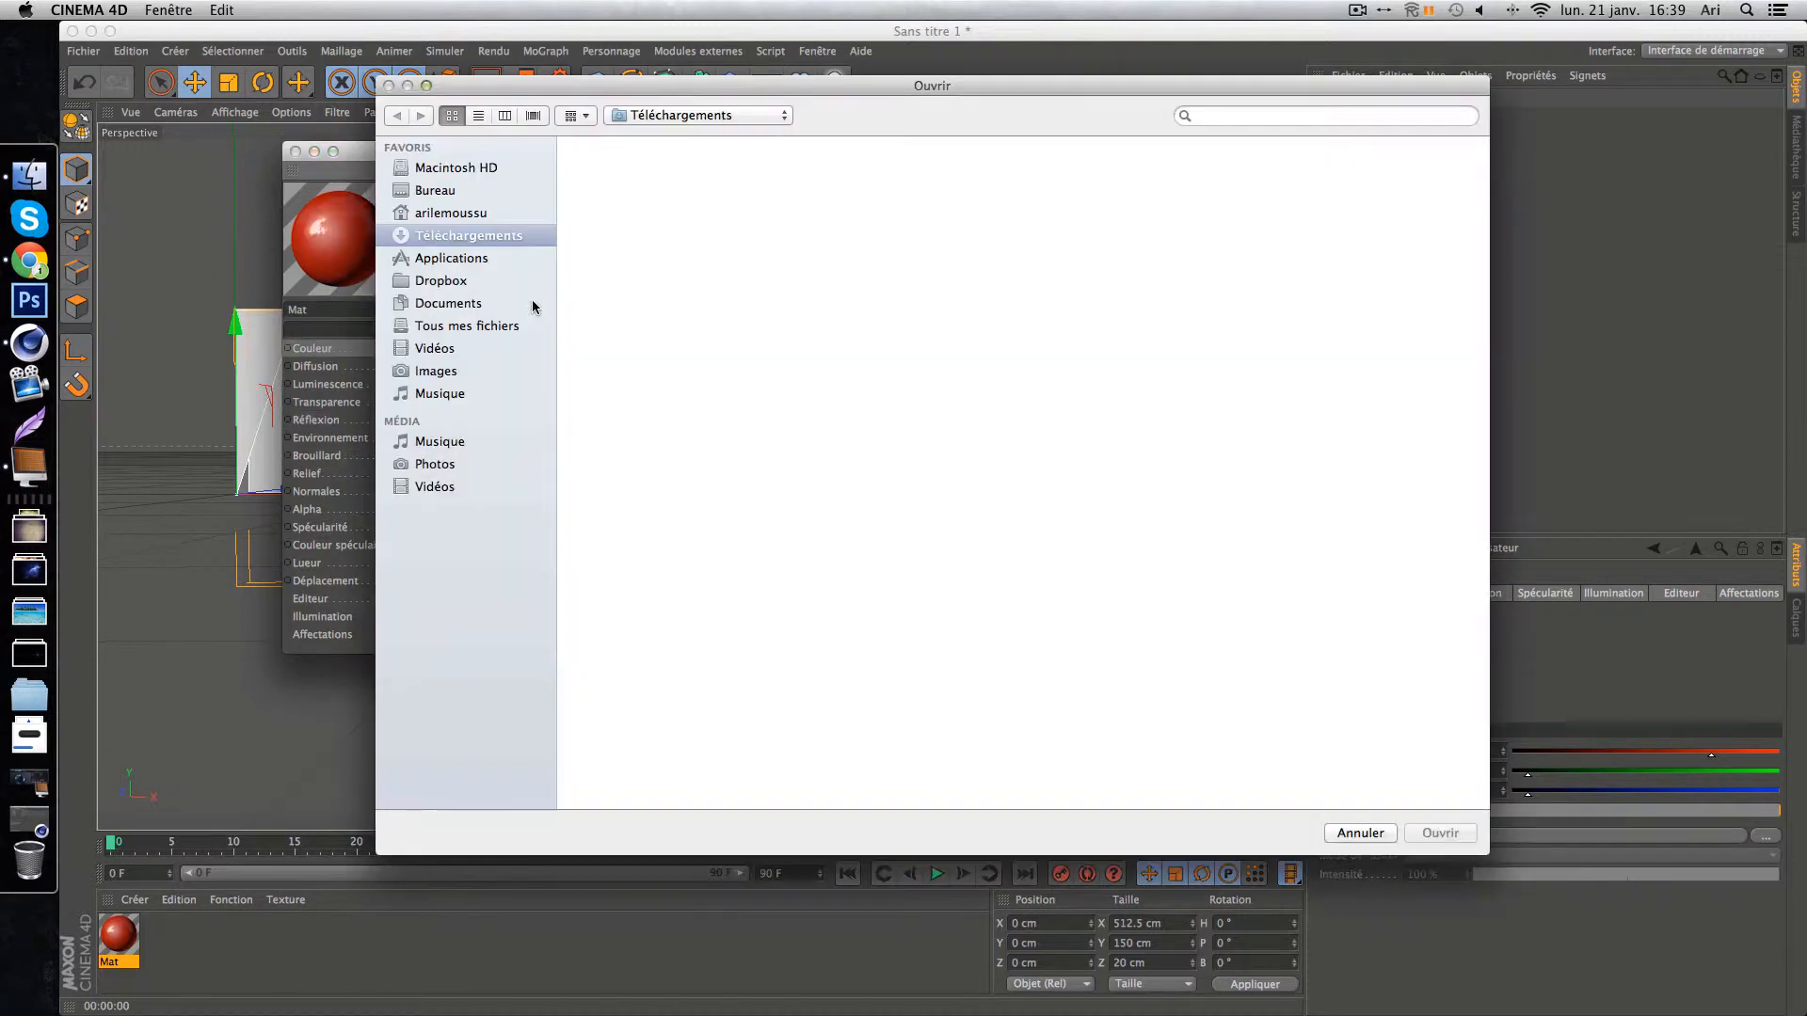
{"action": "key", "text": "Escape"}
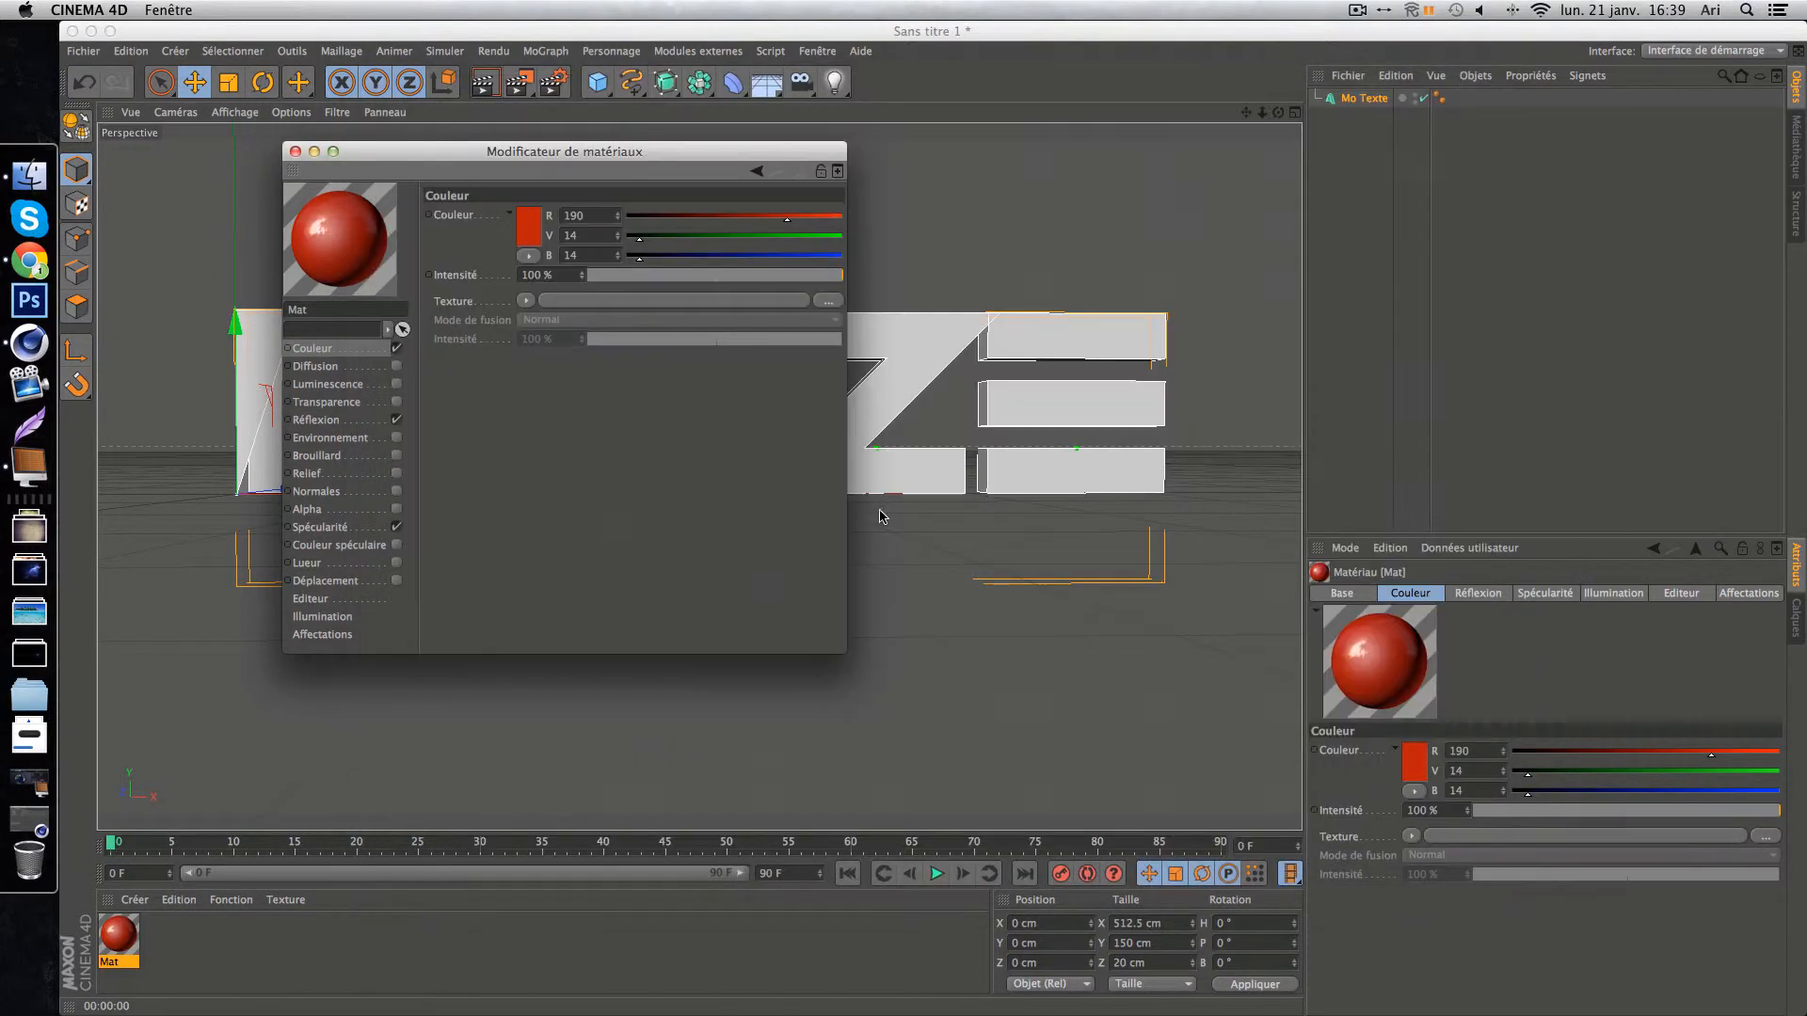
{"action": "left_click", "coordinate": [525, 300]}
{"action": "left_click", "coordinate": [546, 322]}
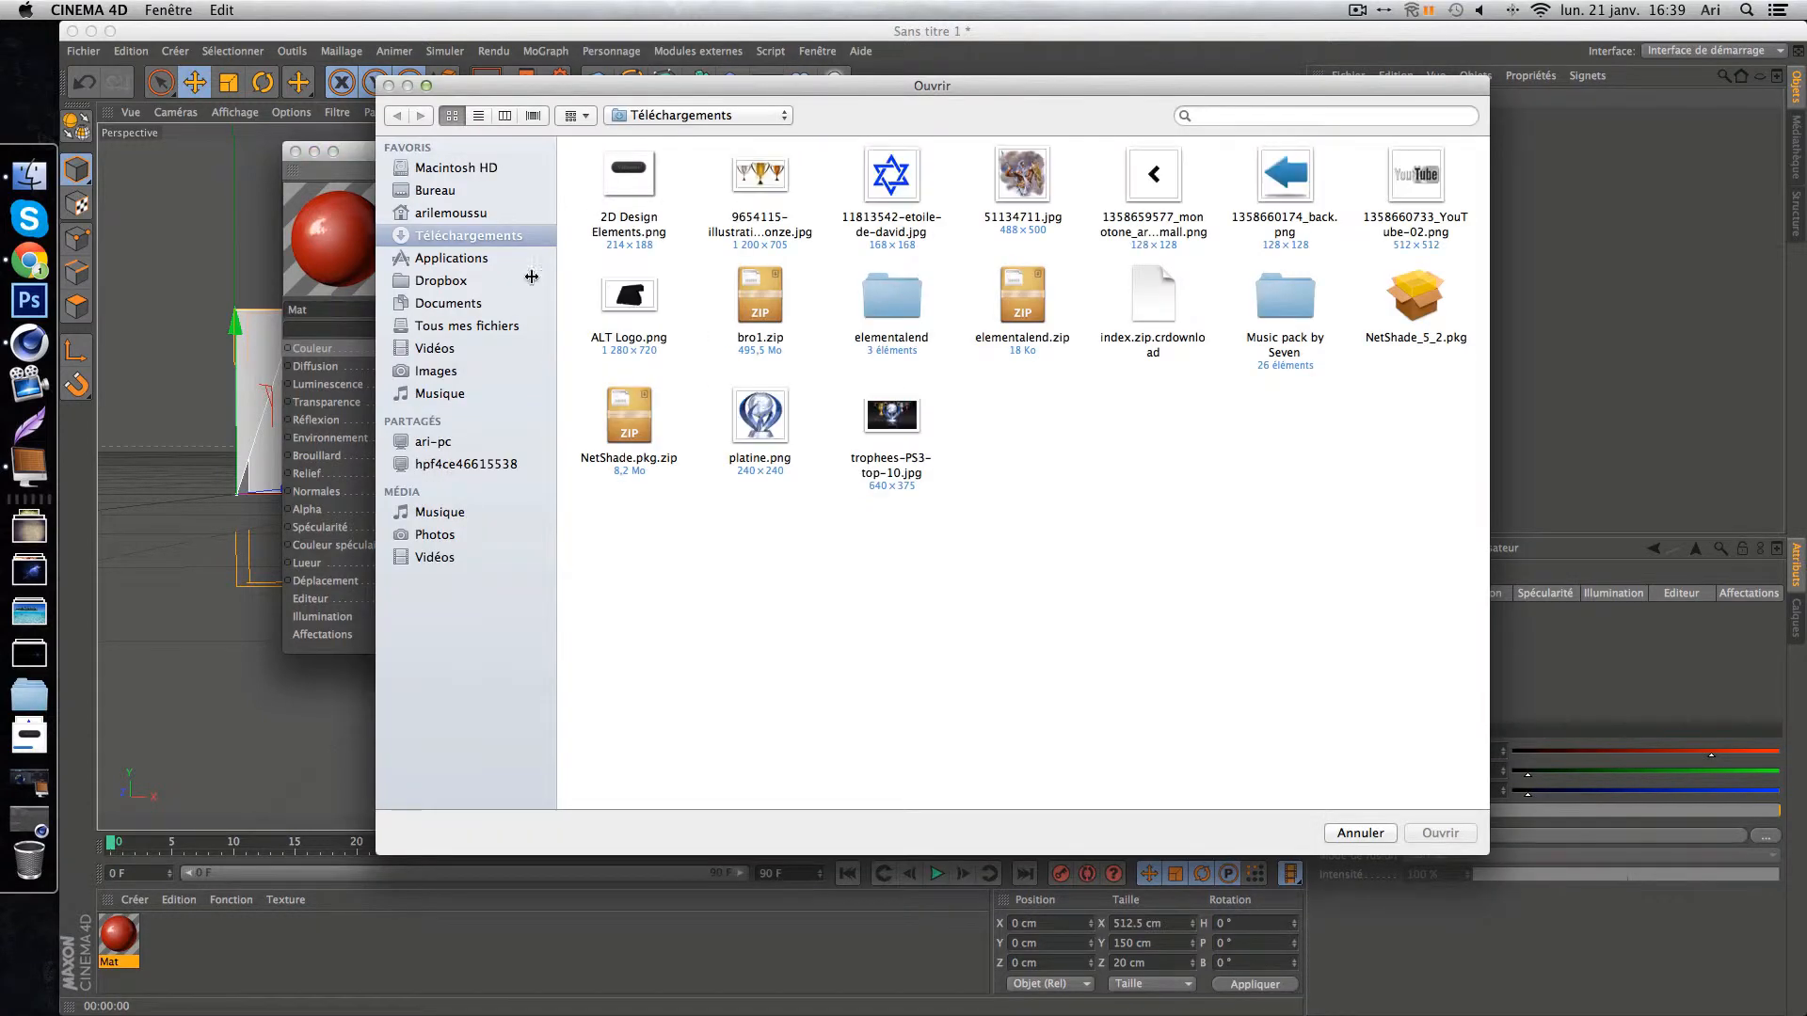
{"action": "left_click", "coordinate": [474, 192]}
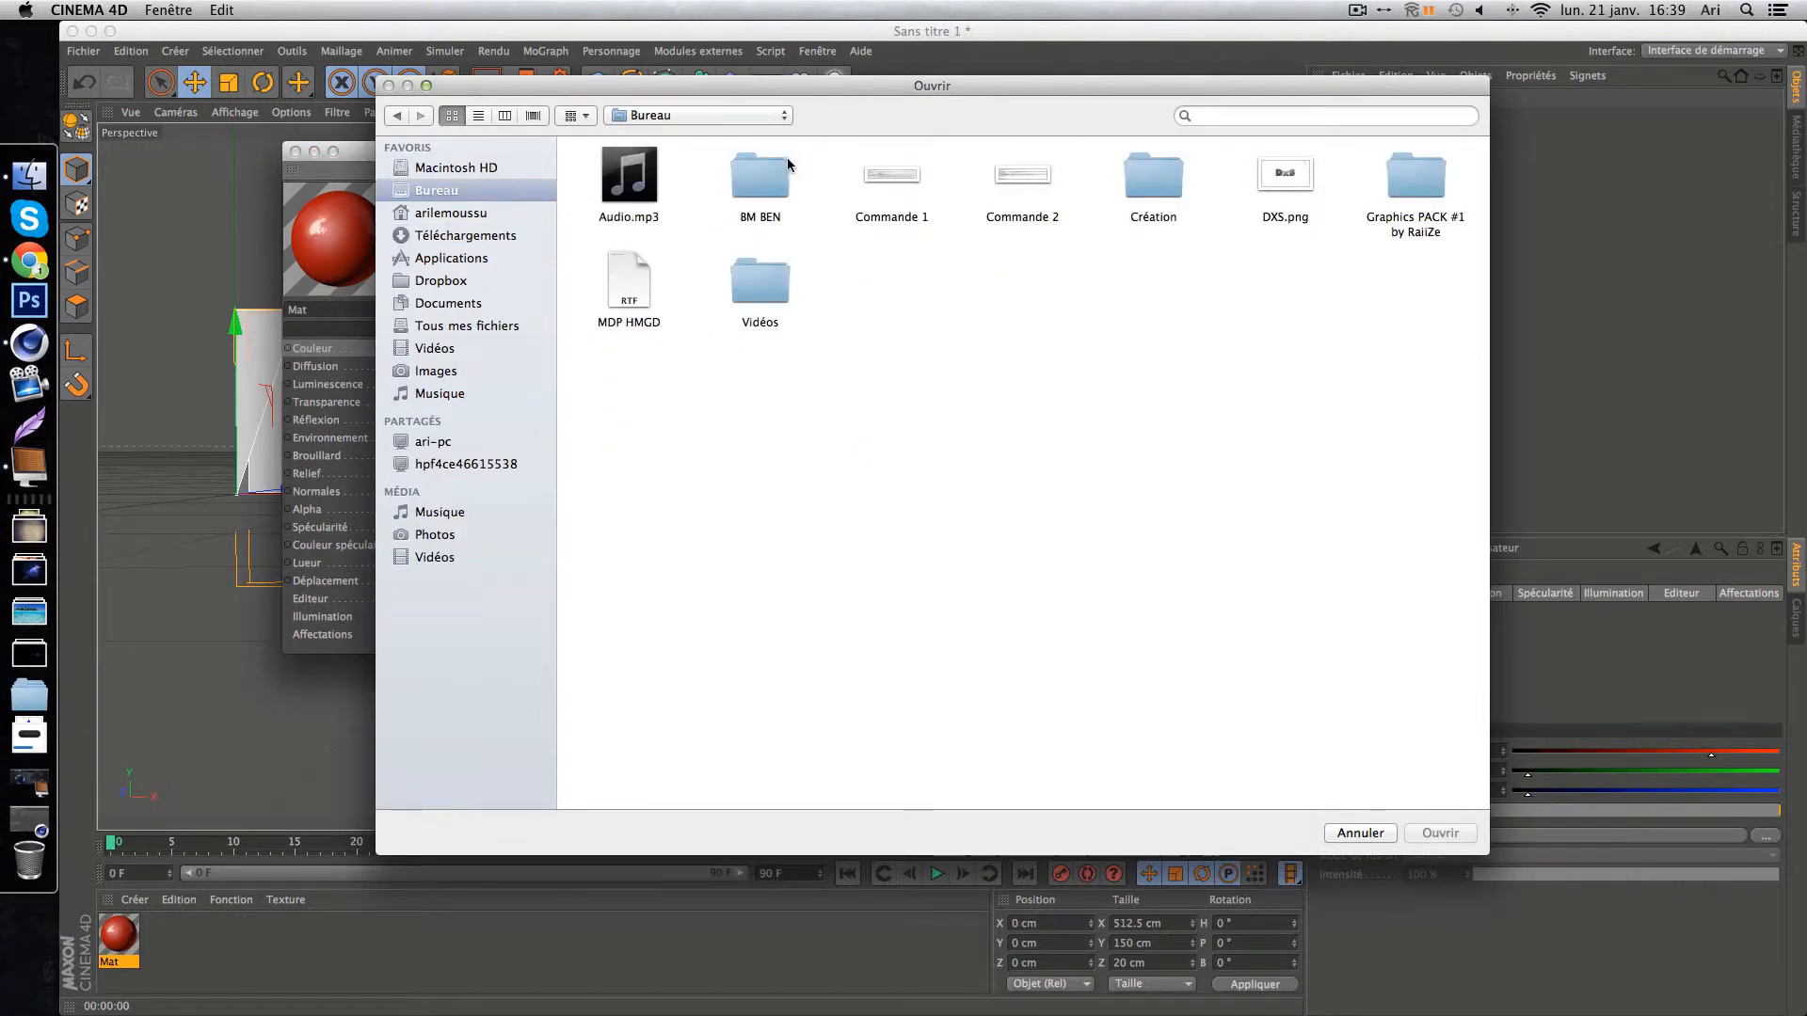
{"action": "double_click", "coordinate": [1184, 186]}
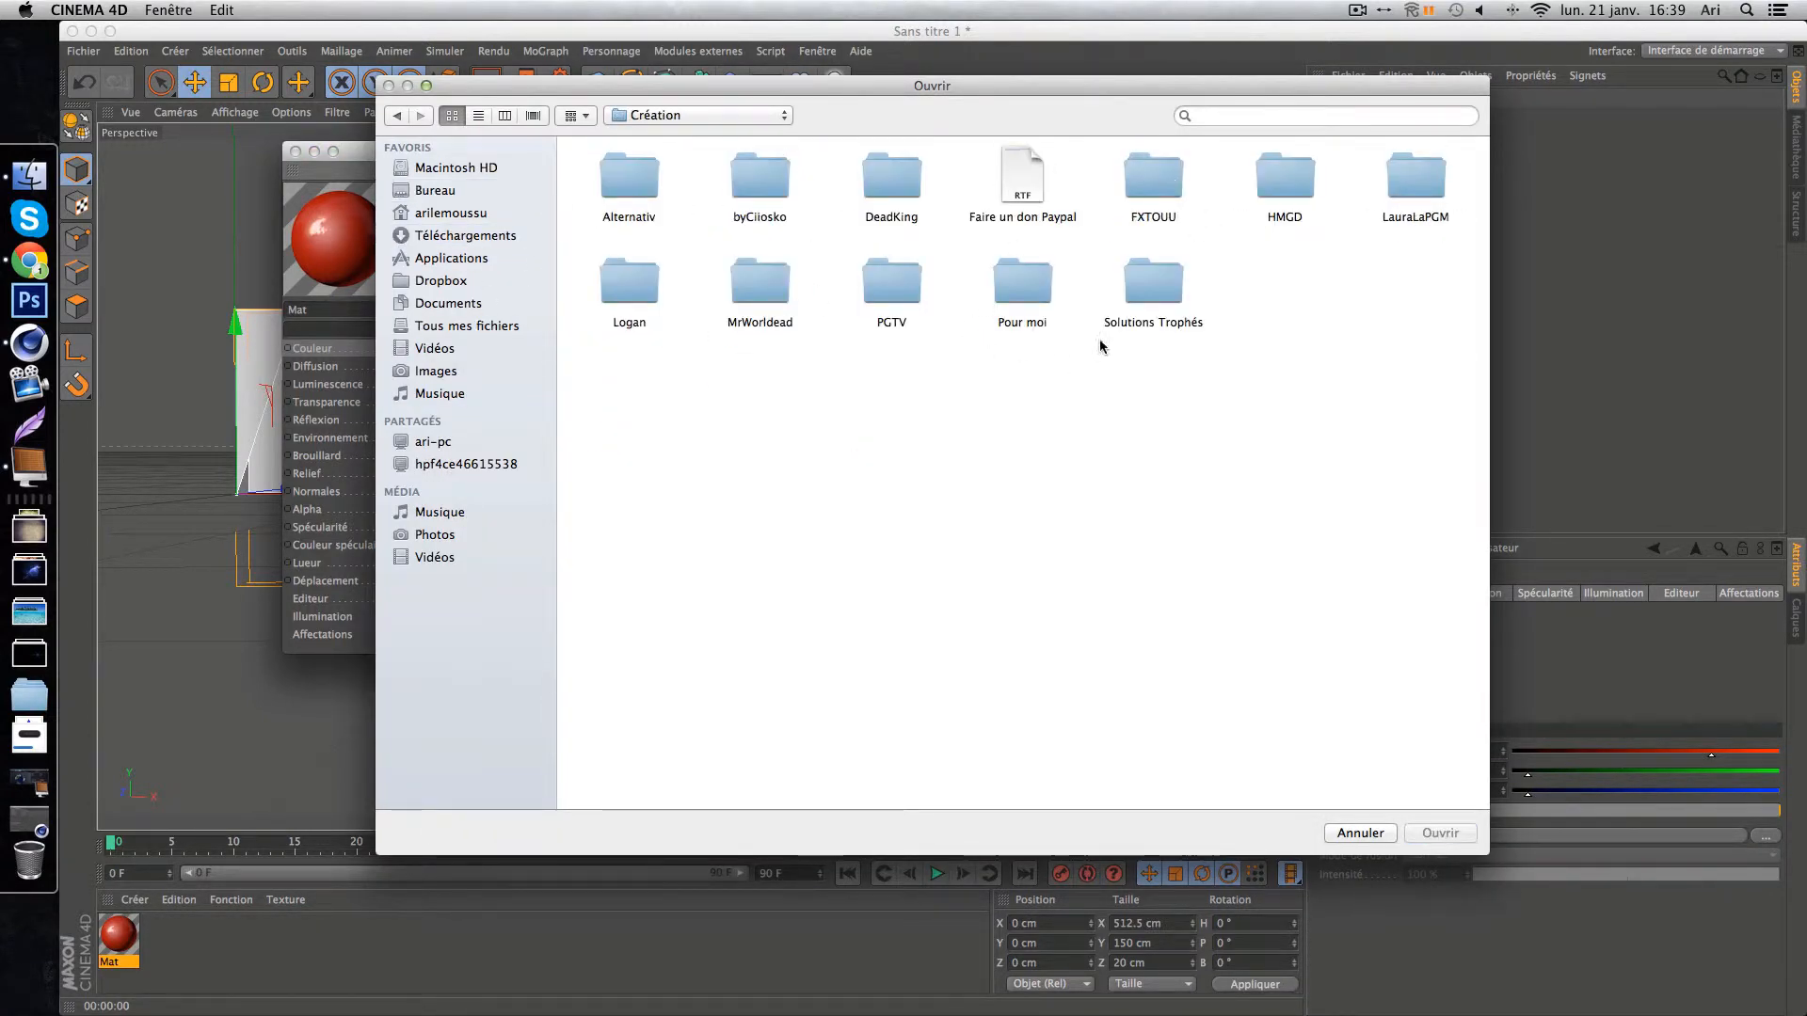
{"action": "left_click", "coordinate": [461, 190]}
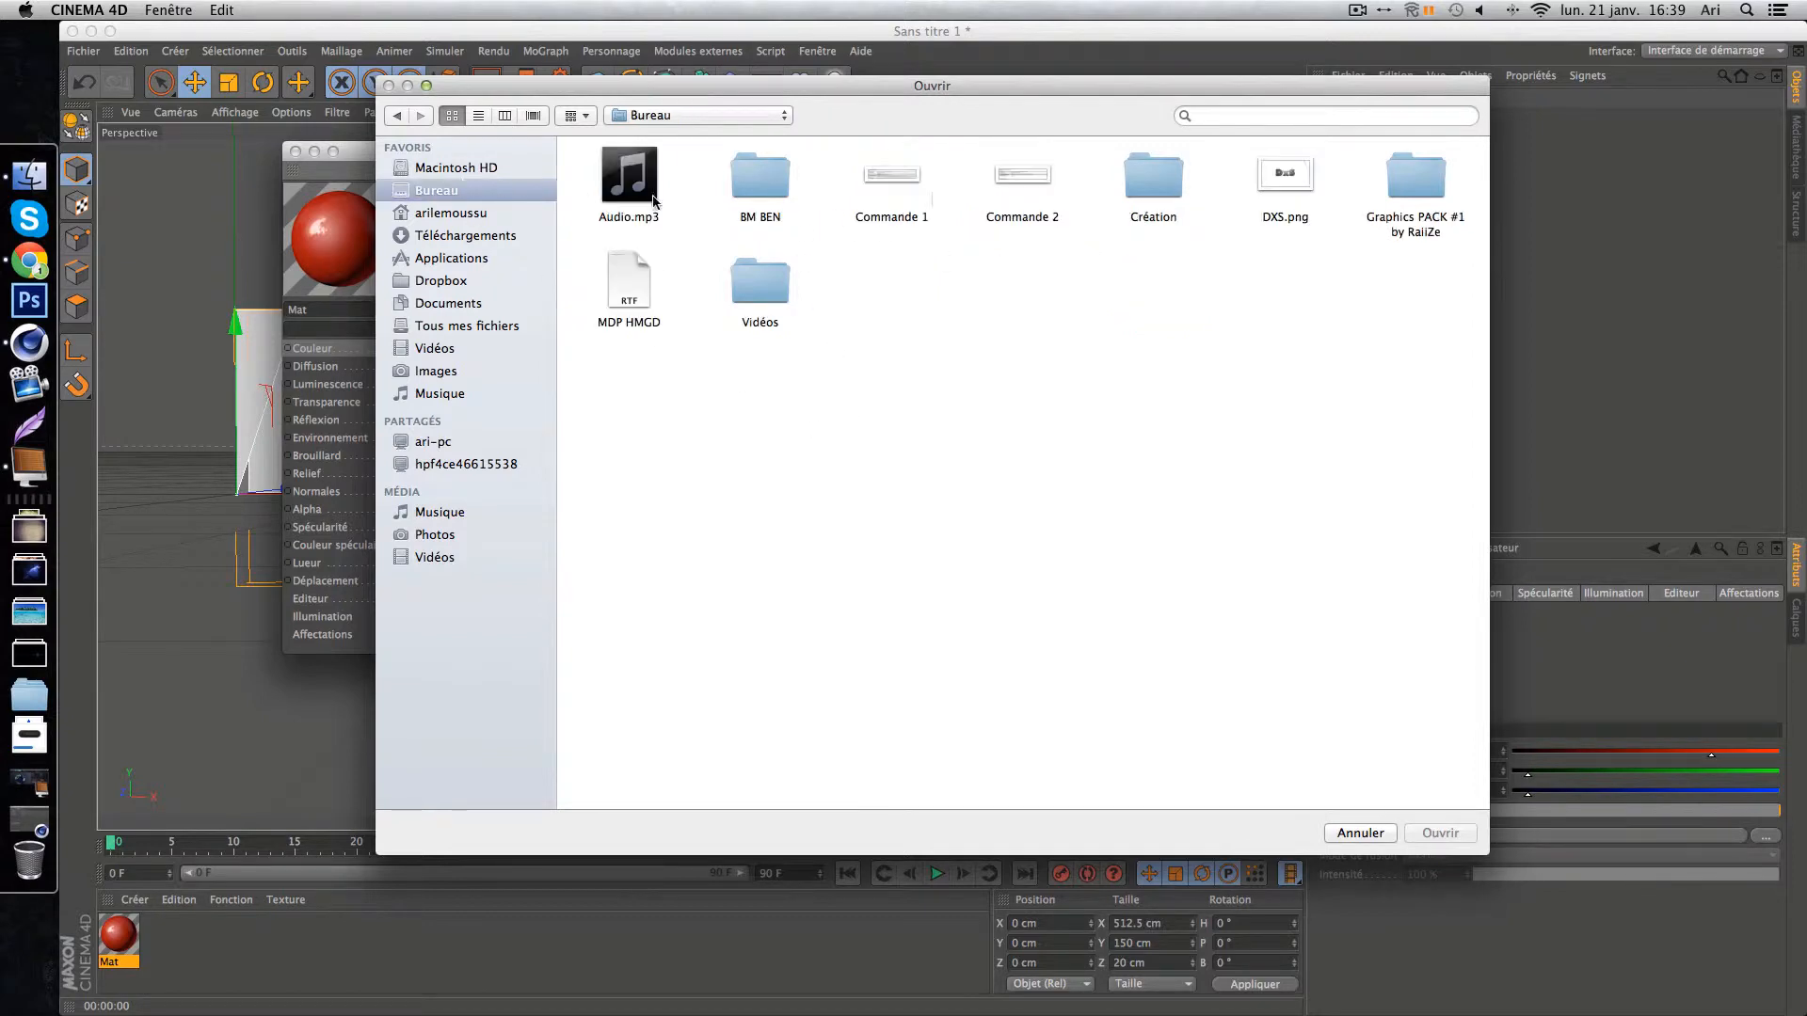
{"action": "double_click", "coordinate": [1432, 181]}
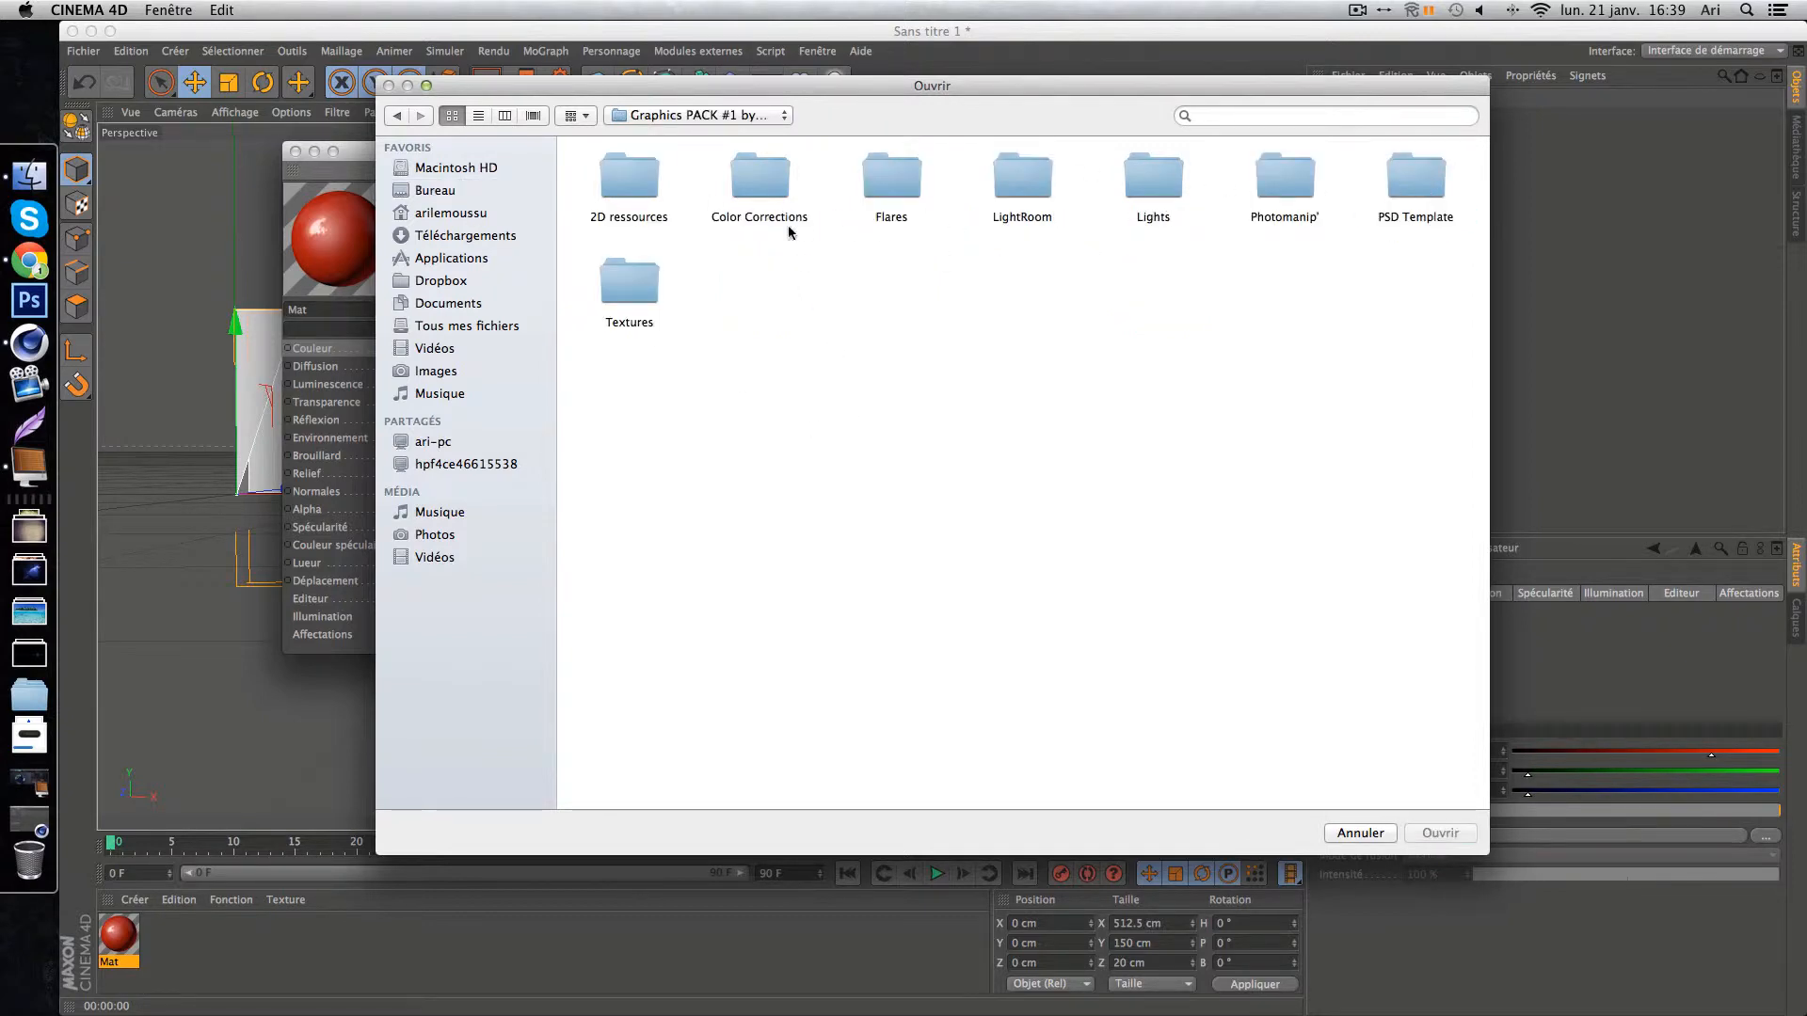
{"action": "left_click", "coordinate": [640, 282]}
{"action": "double_click", "coordinate": [640, 282]}
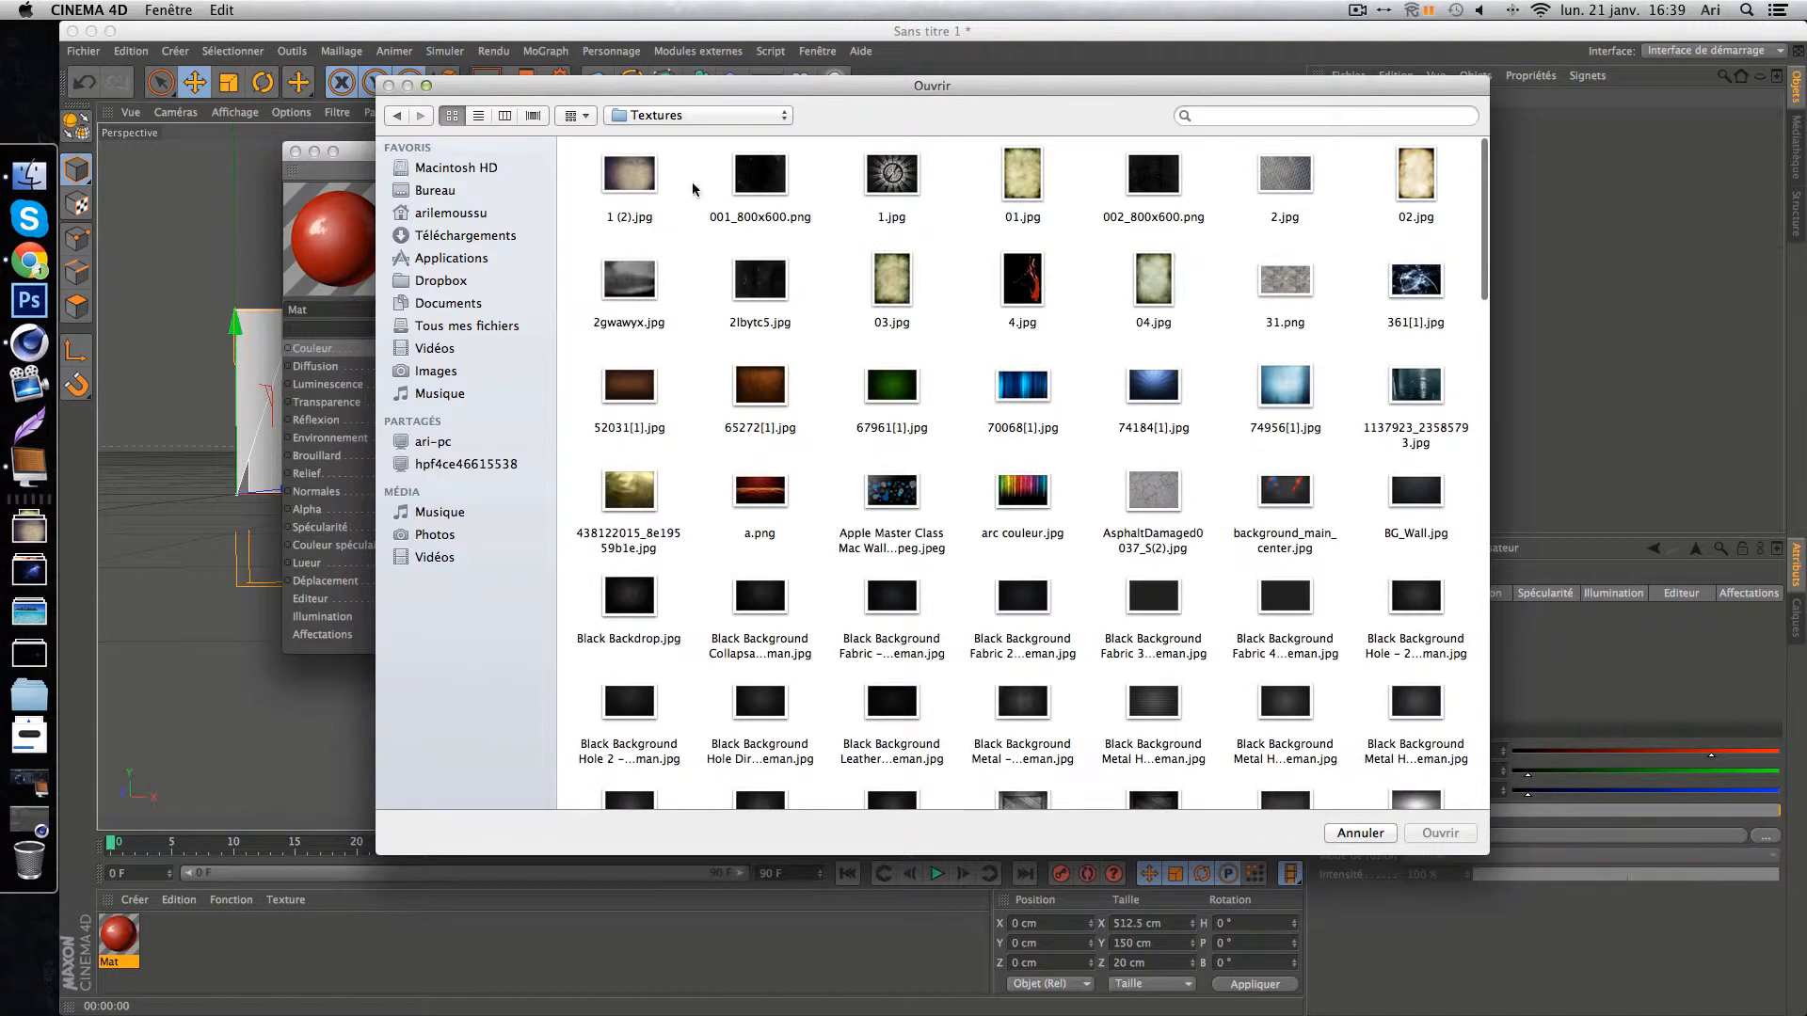
{"action": "scroll", "coordinate": [1292, 414], "scroll_direction": "down", "scroll_amount": 5}
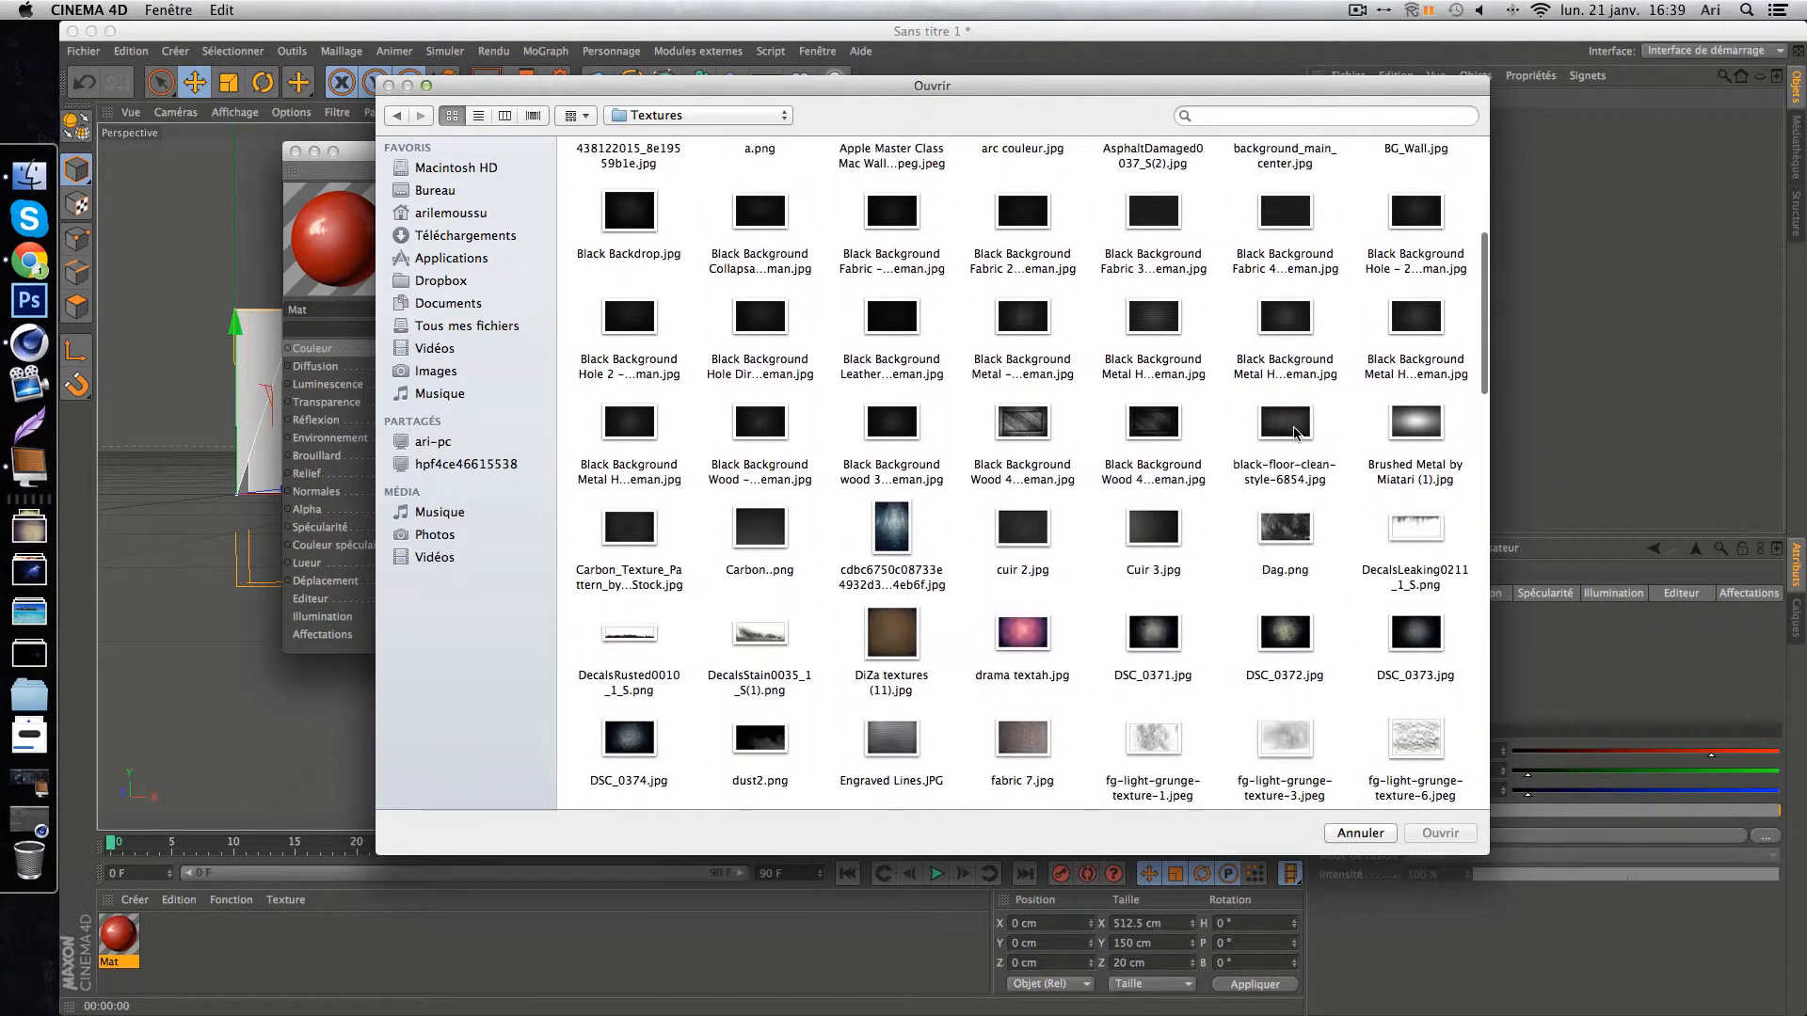
{"action": "left_click", "coordinate": [1022, 396]}
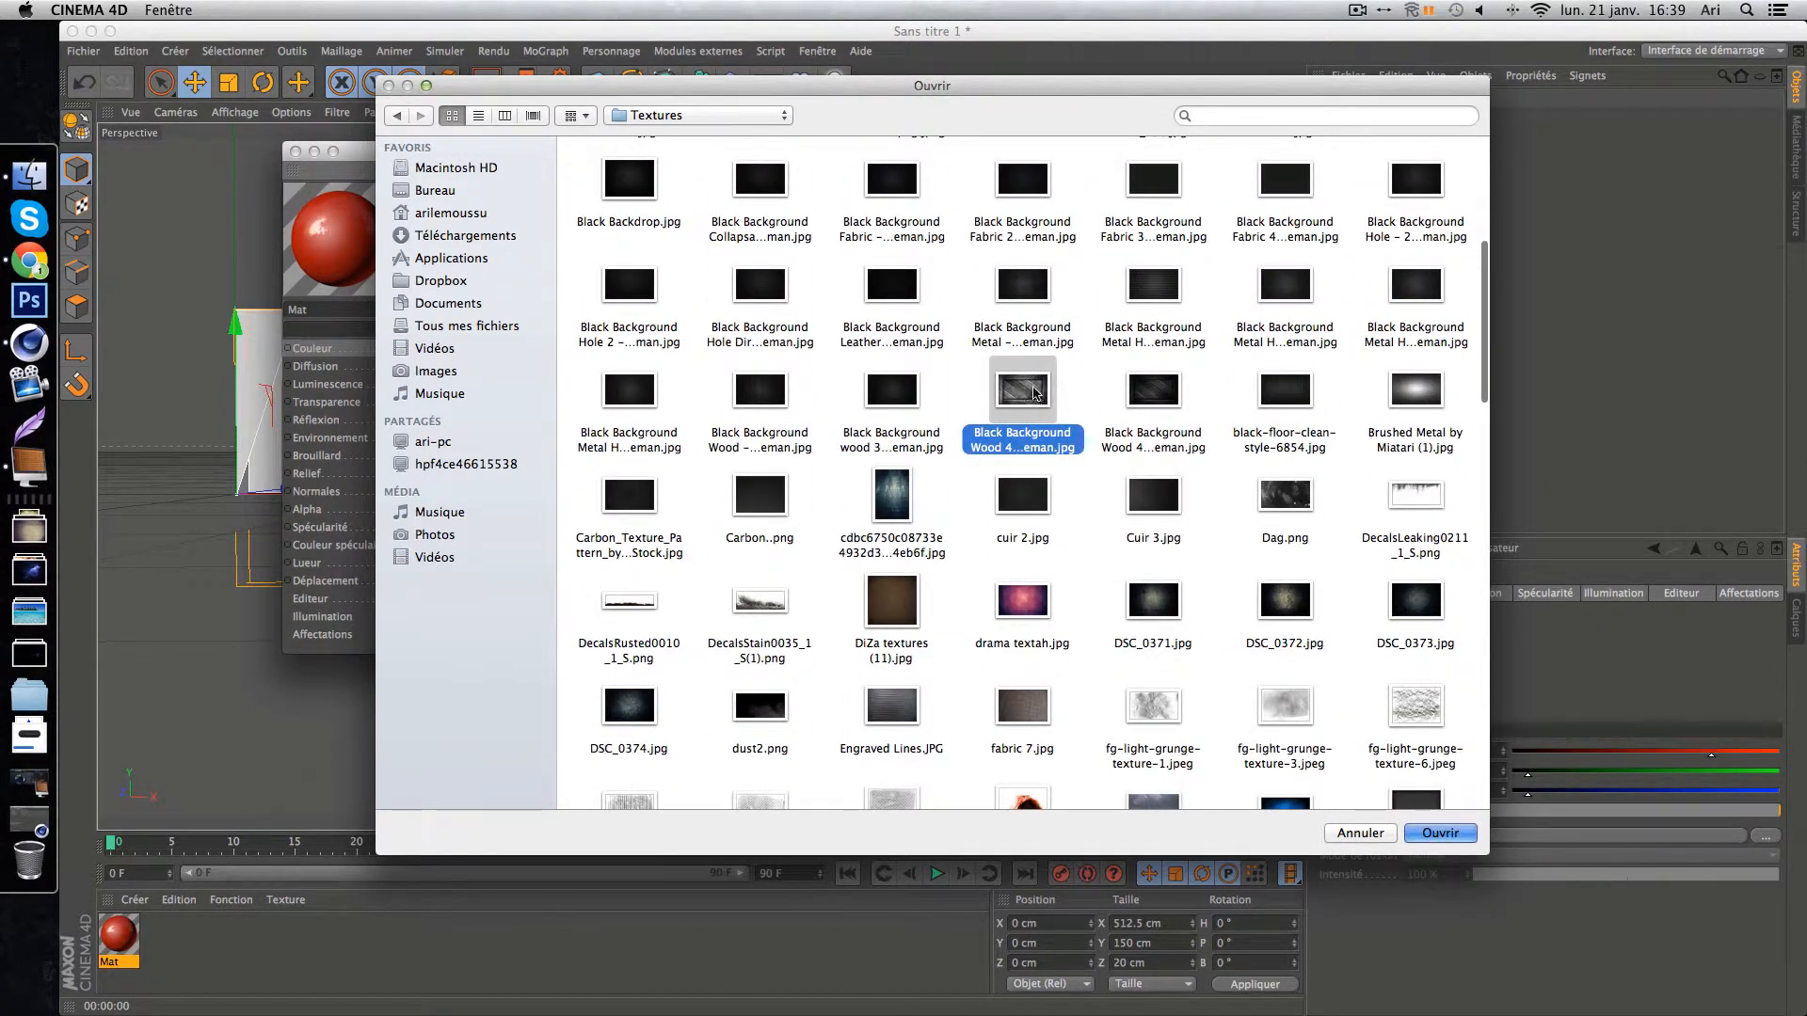
{"action": "double_click", "coordinate": [1026, 395]}
{"action": "left_click", "coordinate": [1073, 360]}
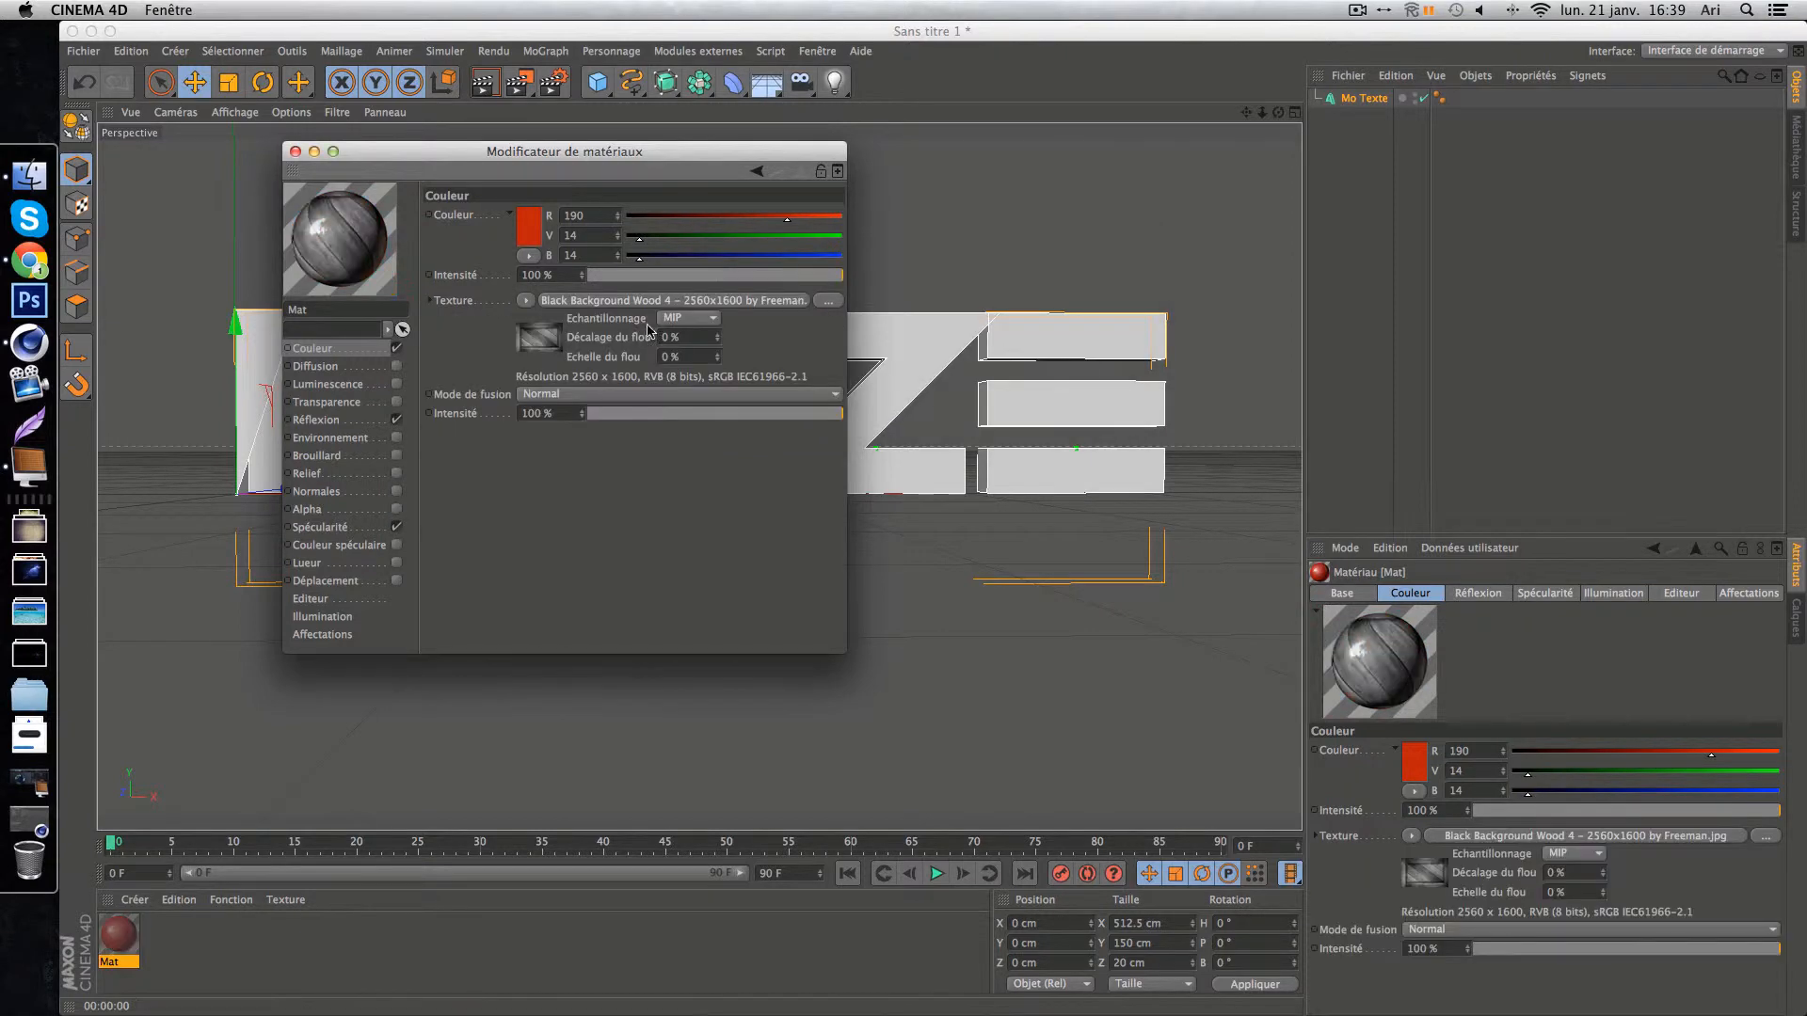
{"action": "left_click", "coordinate": [295, 151]}
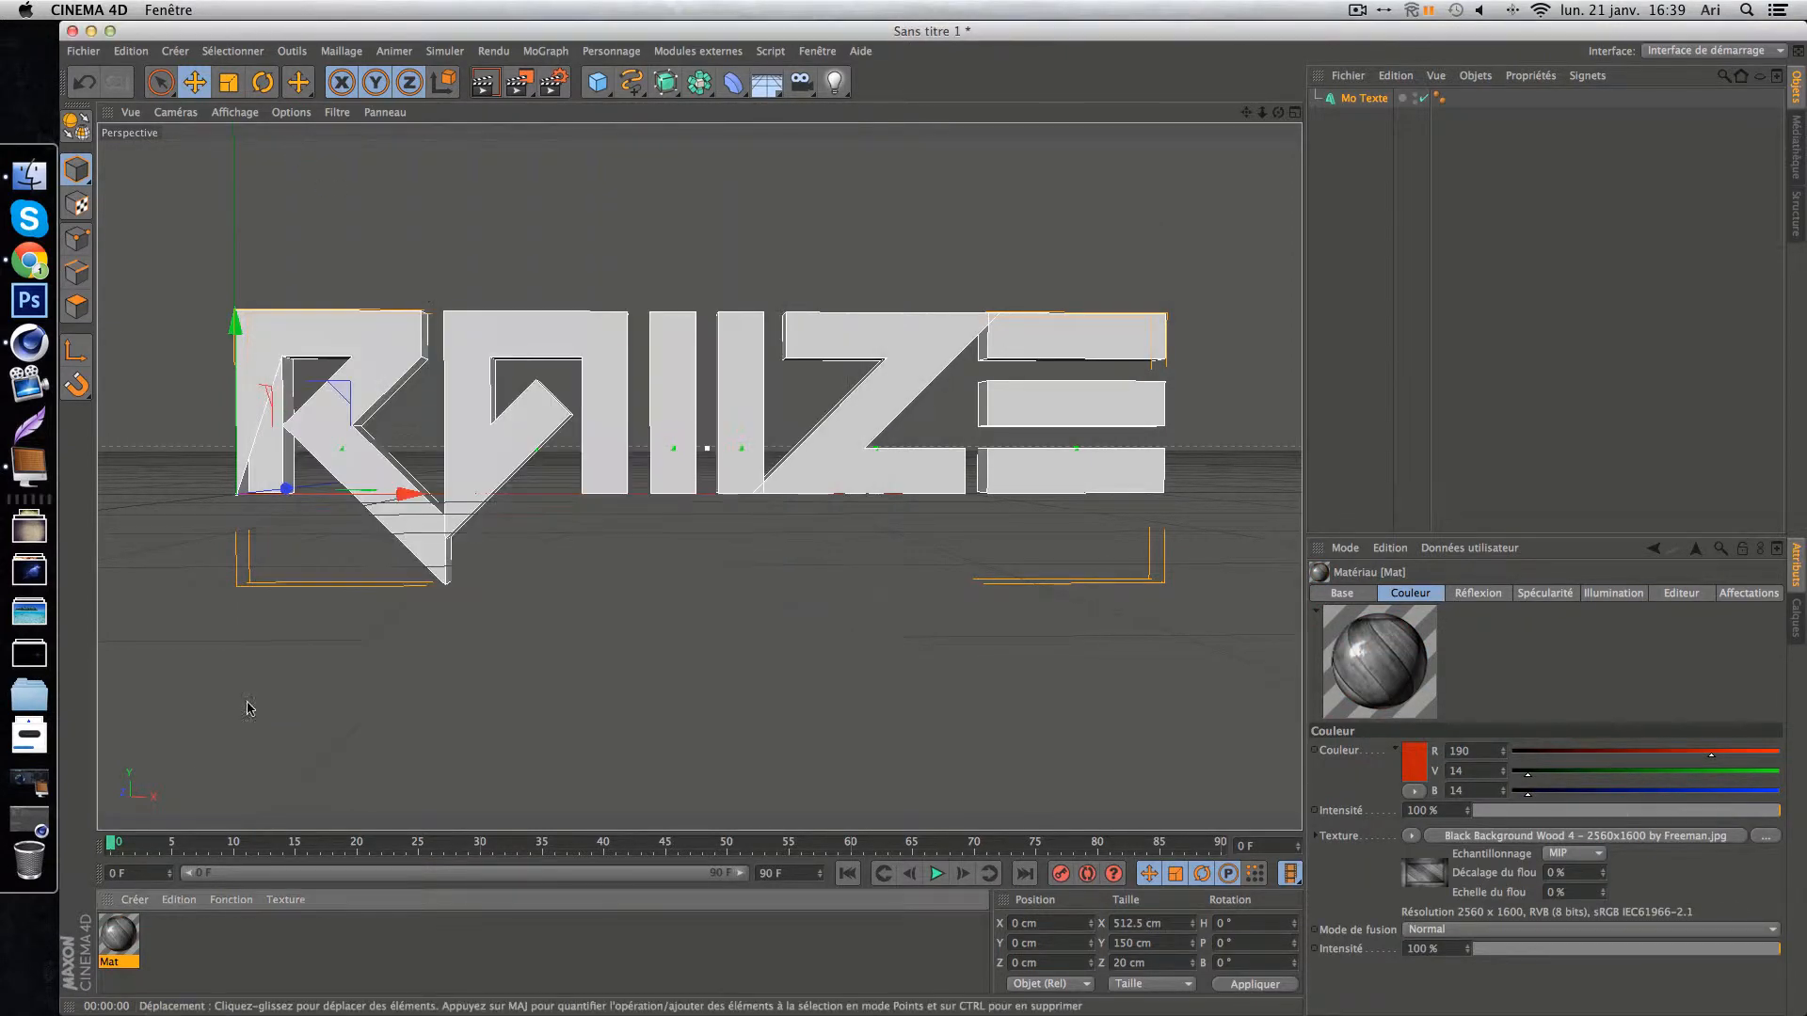
Apply the wood-textured material to the Mo Texte object and render a preview of it.
{"action": "left_click_drag", "start_coordinate": [1362, 414], "coordinate": [1383, 102]}
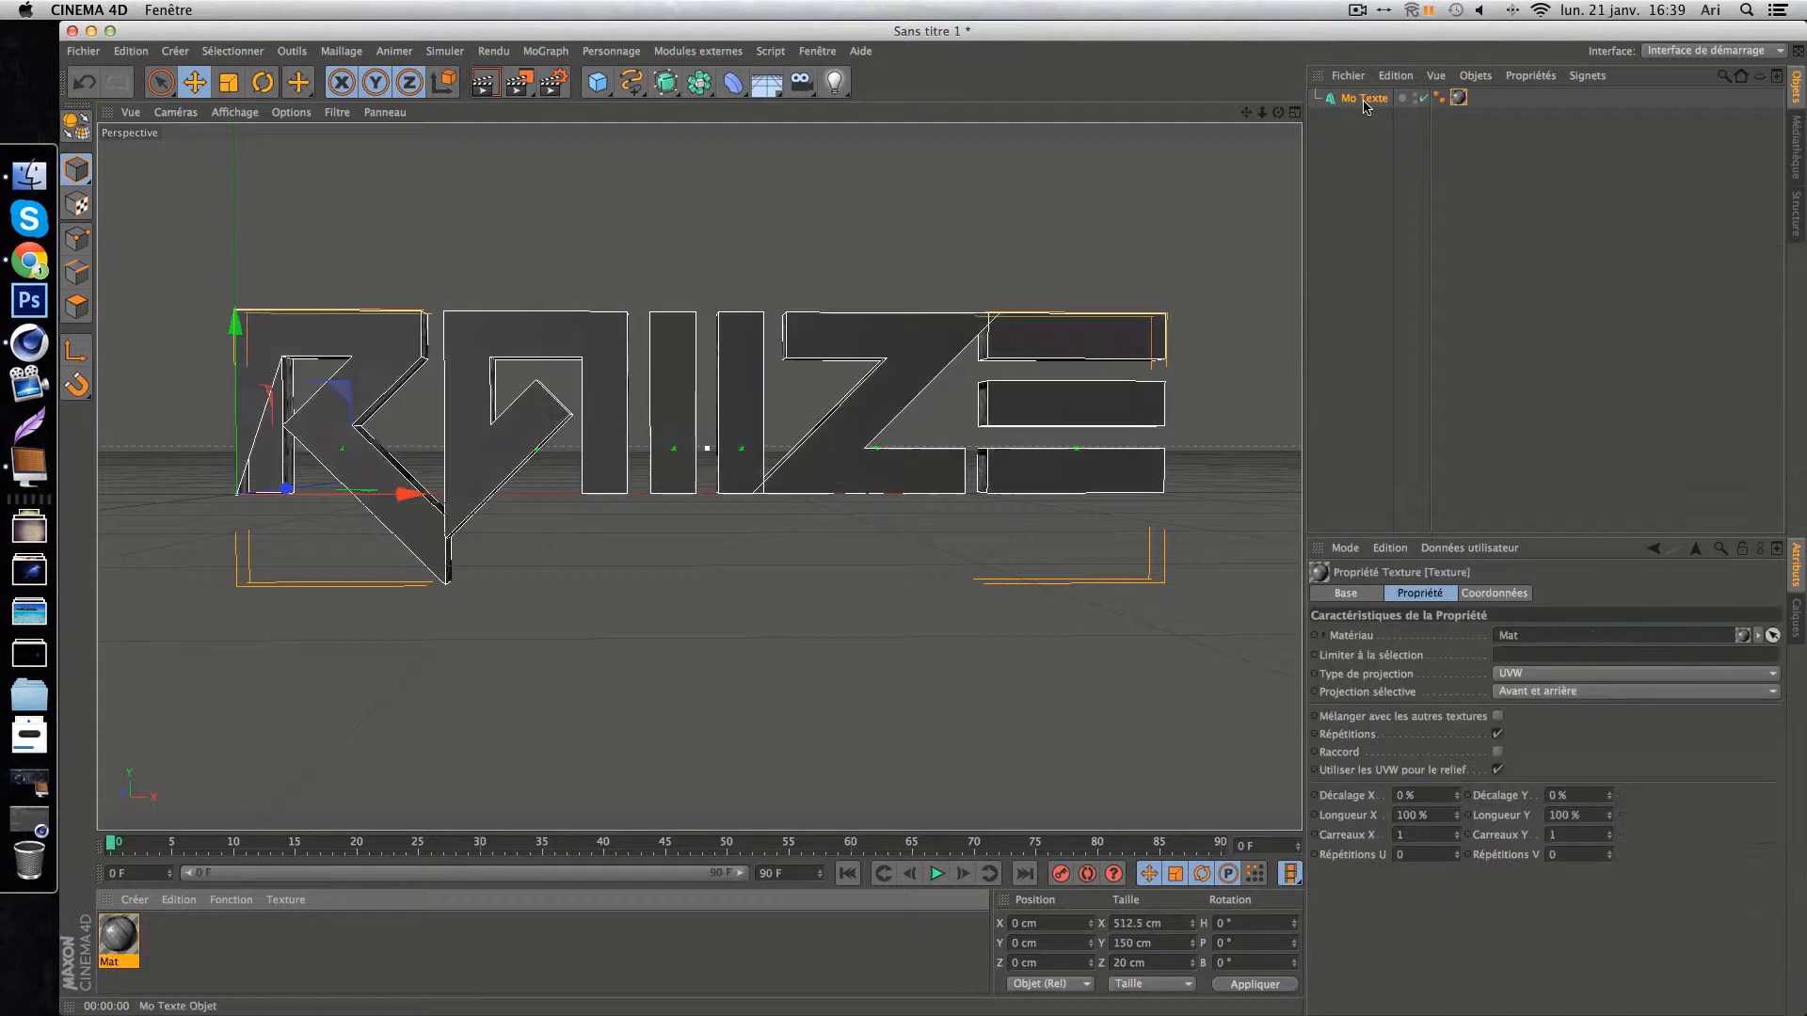
{"action": "left_click", "coordinate": [483, 83]}
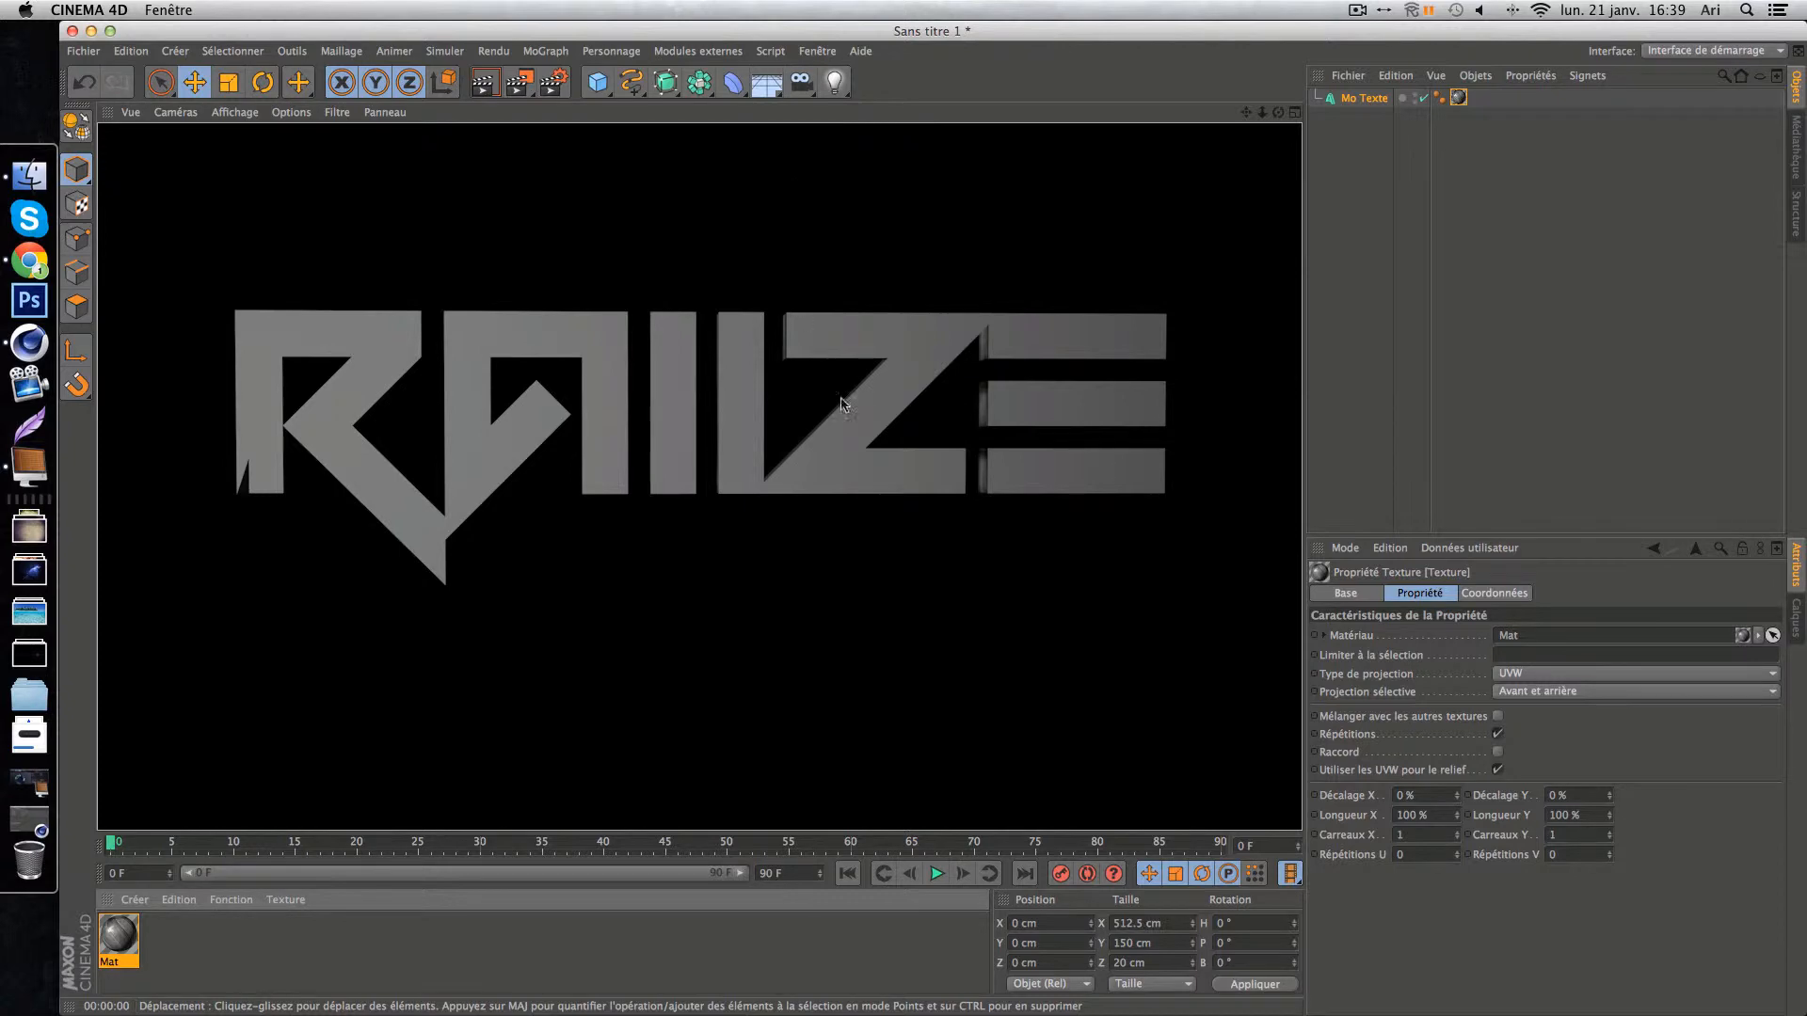
Set both the start (Début) and end (Fin) caps of the Mo Texte object to Couvercle et biseau.
{"action": "left_click", "coordinate": [1364, 98]}
{"action": "left_click", "coordinate": [1531, 595]}
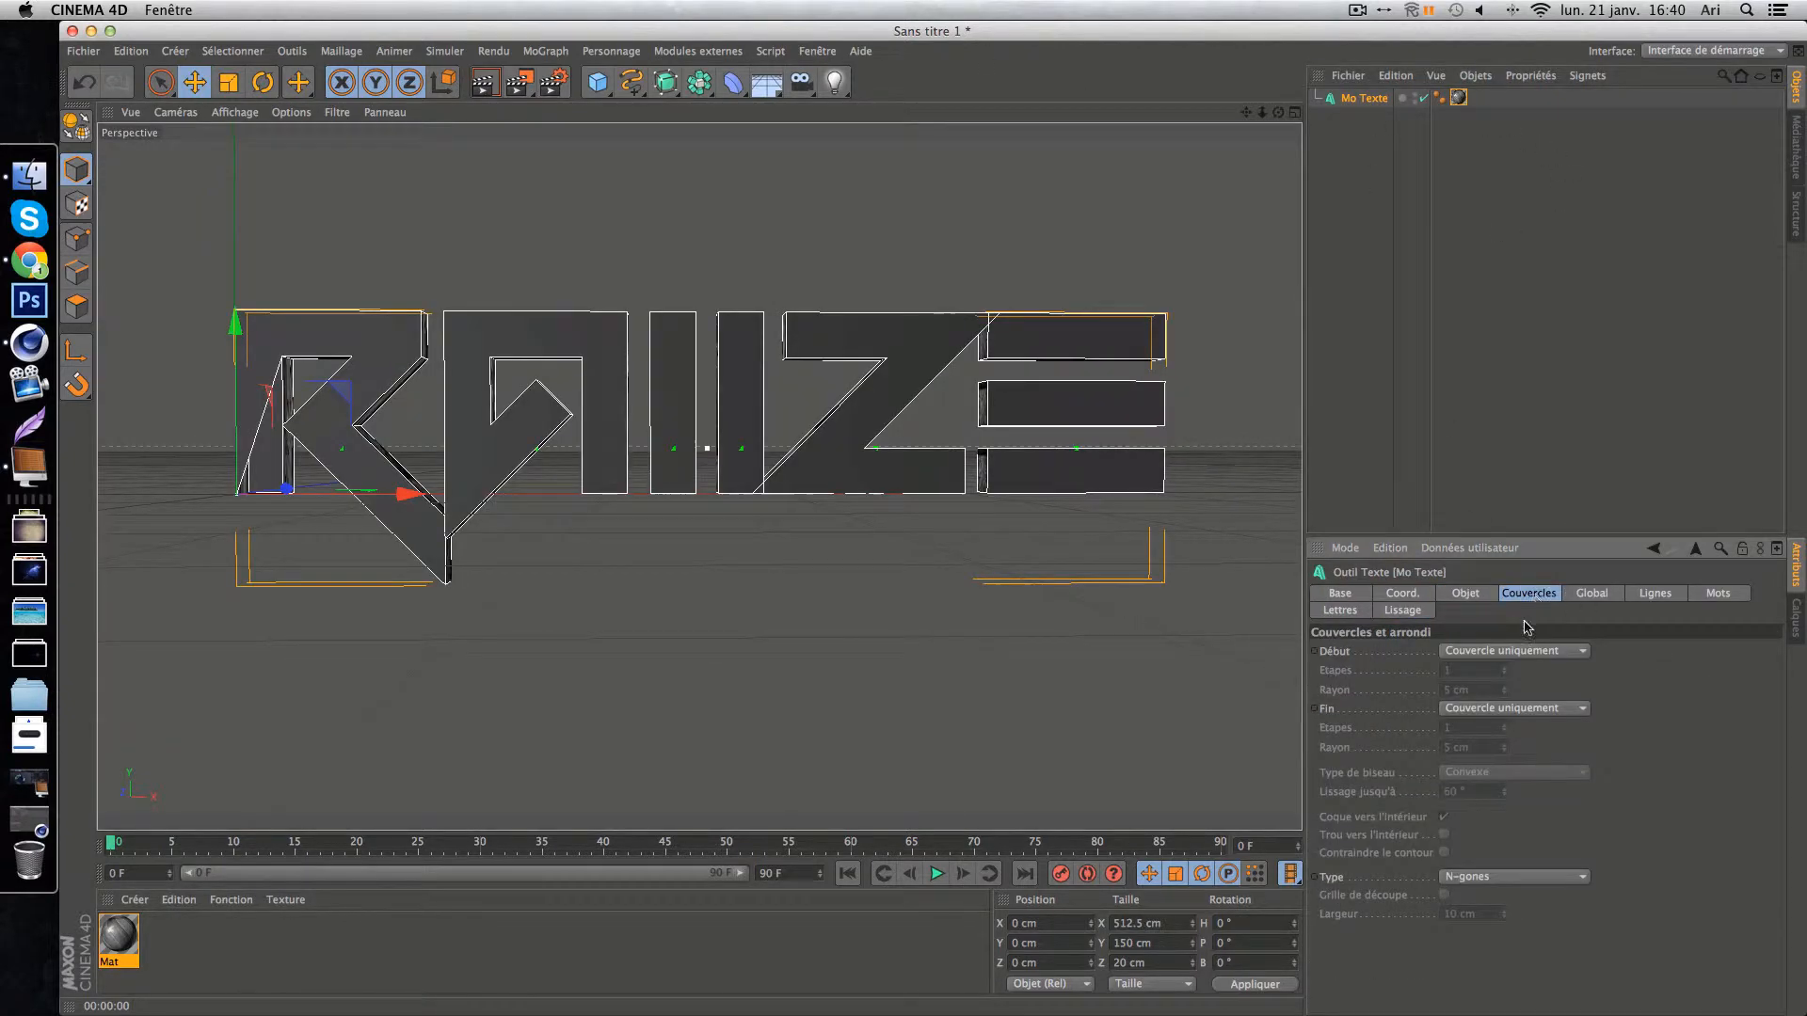
{"action": "left_click", "coordinate": [1517, 651]}
{"action": "left_click", "coordinate": [1488, 715]}
{"action": "left_click", "coordinate": [1488, 715]}
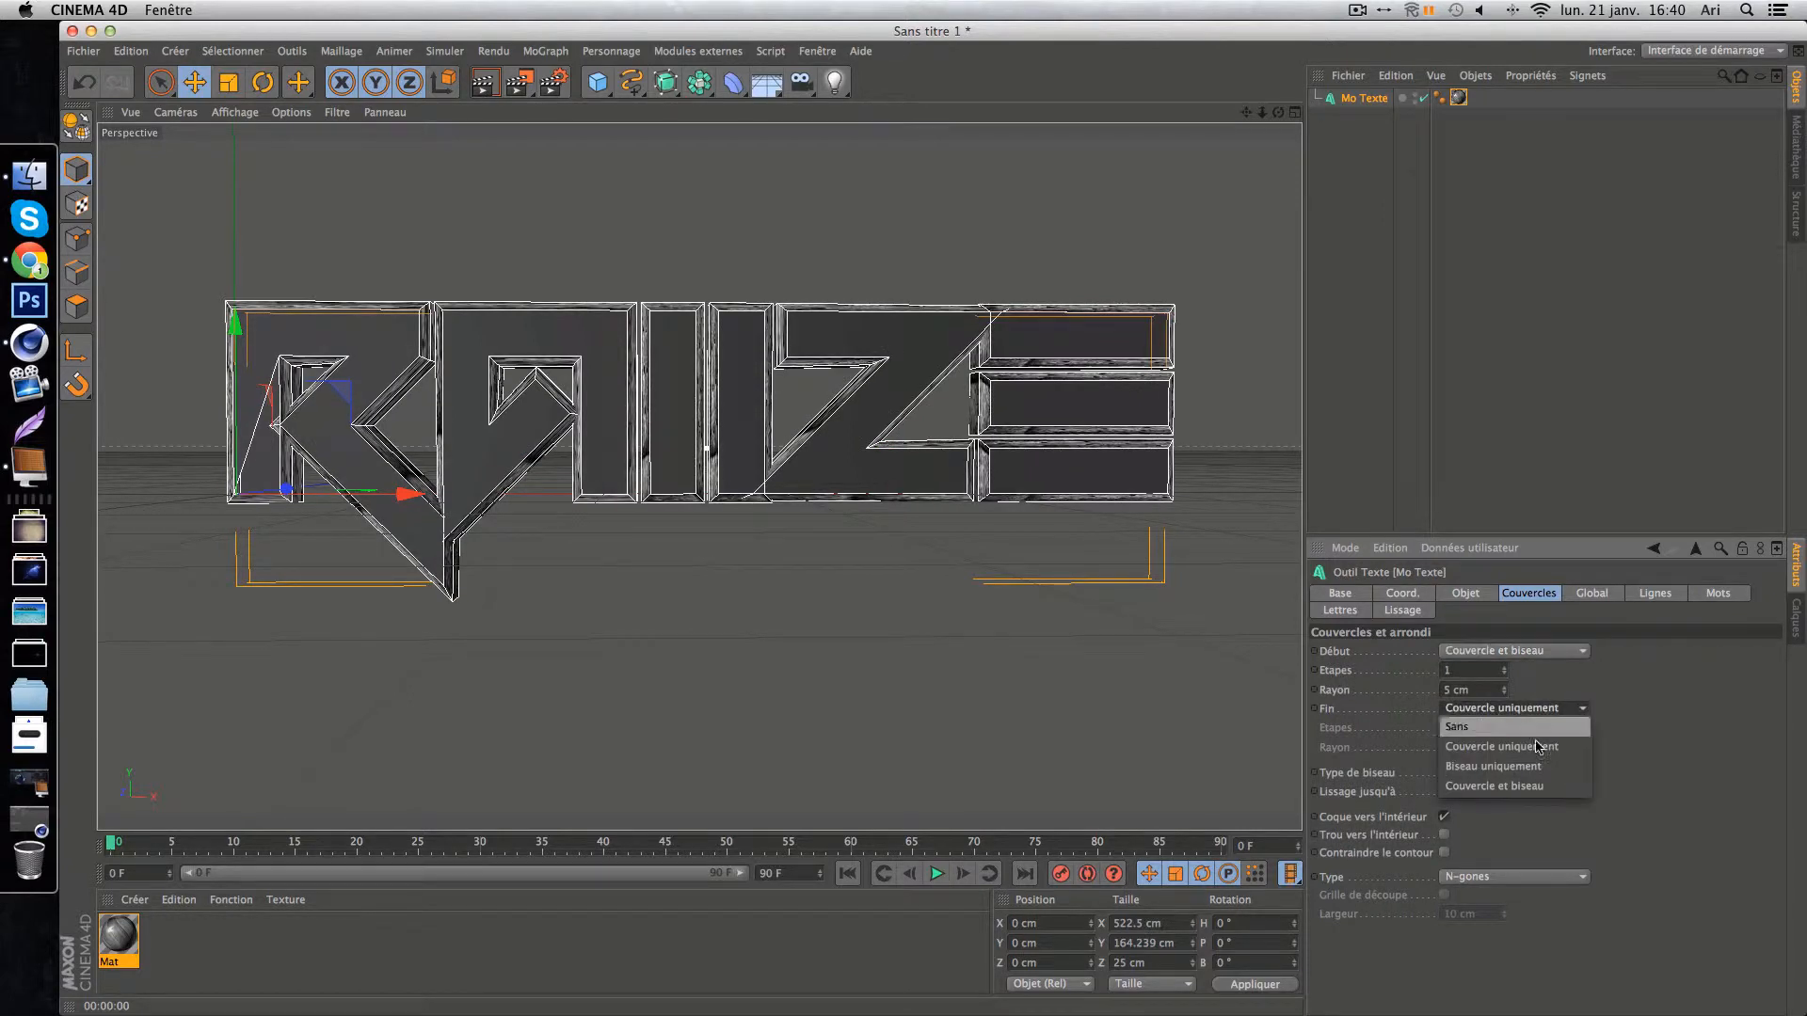
{"action": "left_click", "coordinate": [1530, 784]}
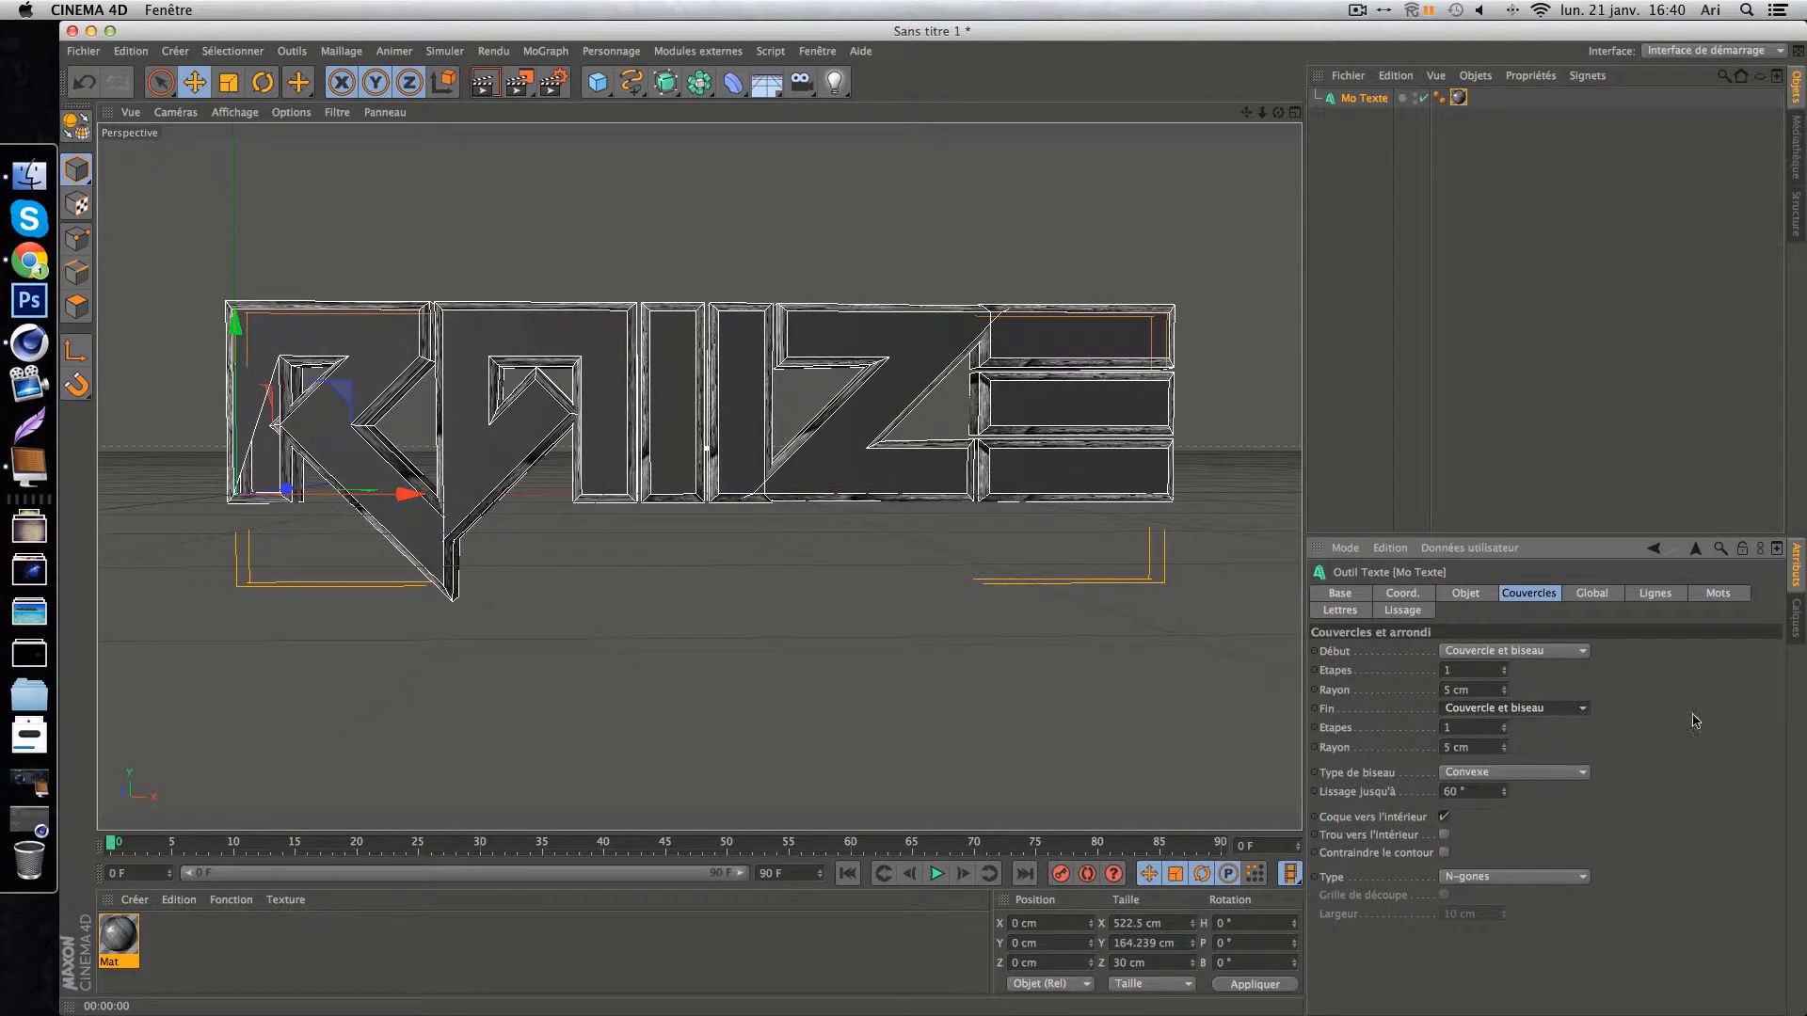
Set the RaiiZe text's depth (Profondeur) to 100 and render a preview of the thicker text.
{"action": "left_click", "coordinate": [1431, 597]}
{"action": "left_click", "coordinate": [1468, 600]}
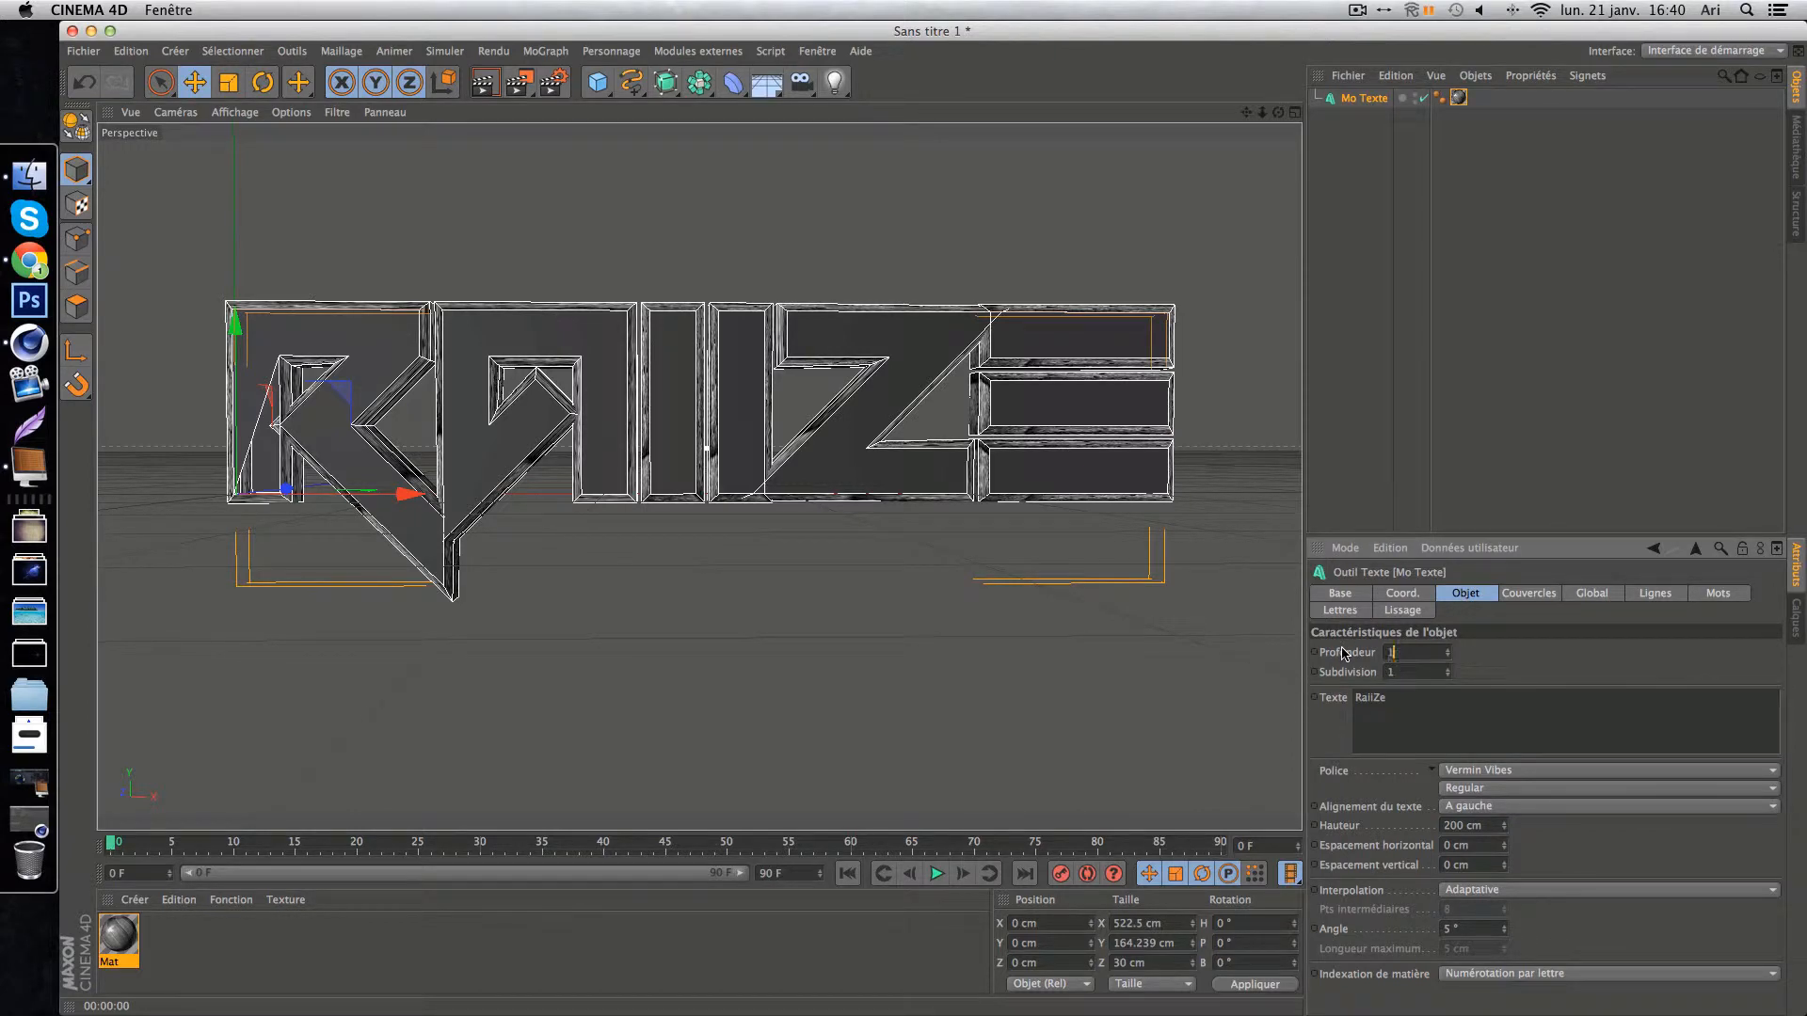
{"action": "type", "text": "100"}
{"action": "key", "text": "Return"}
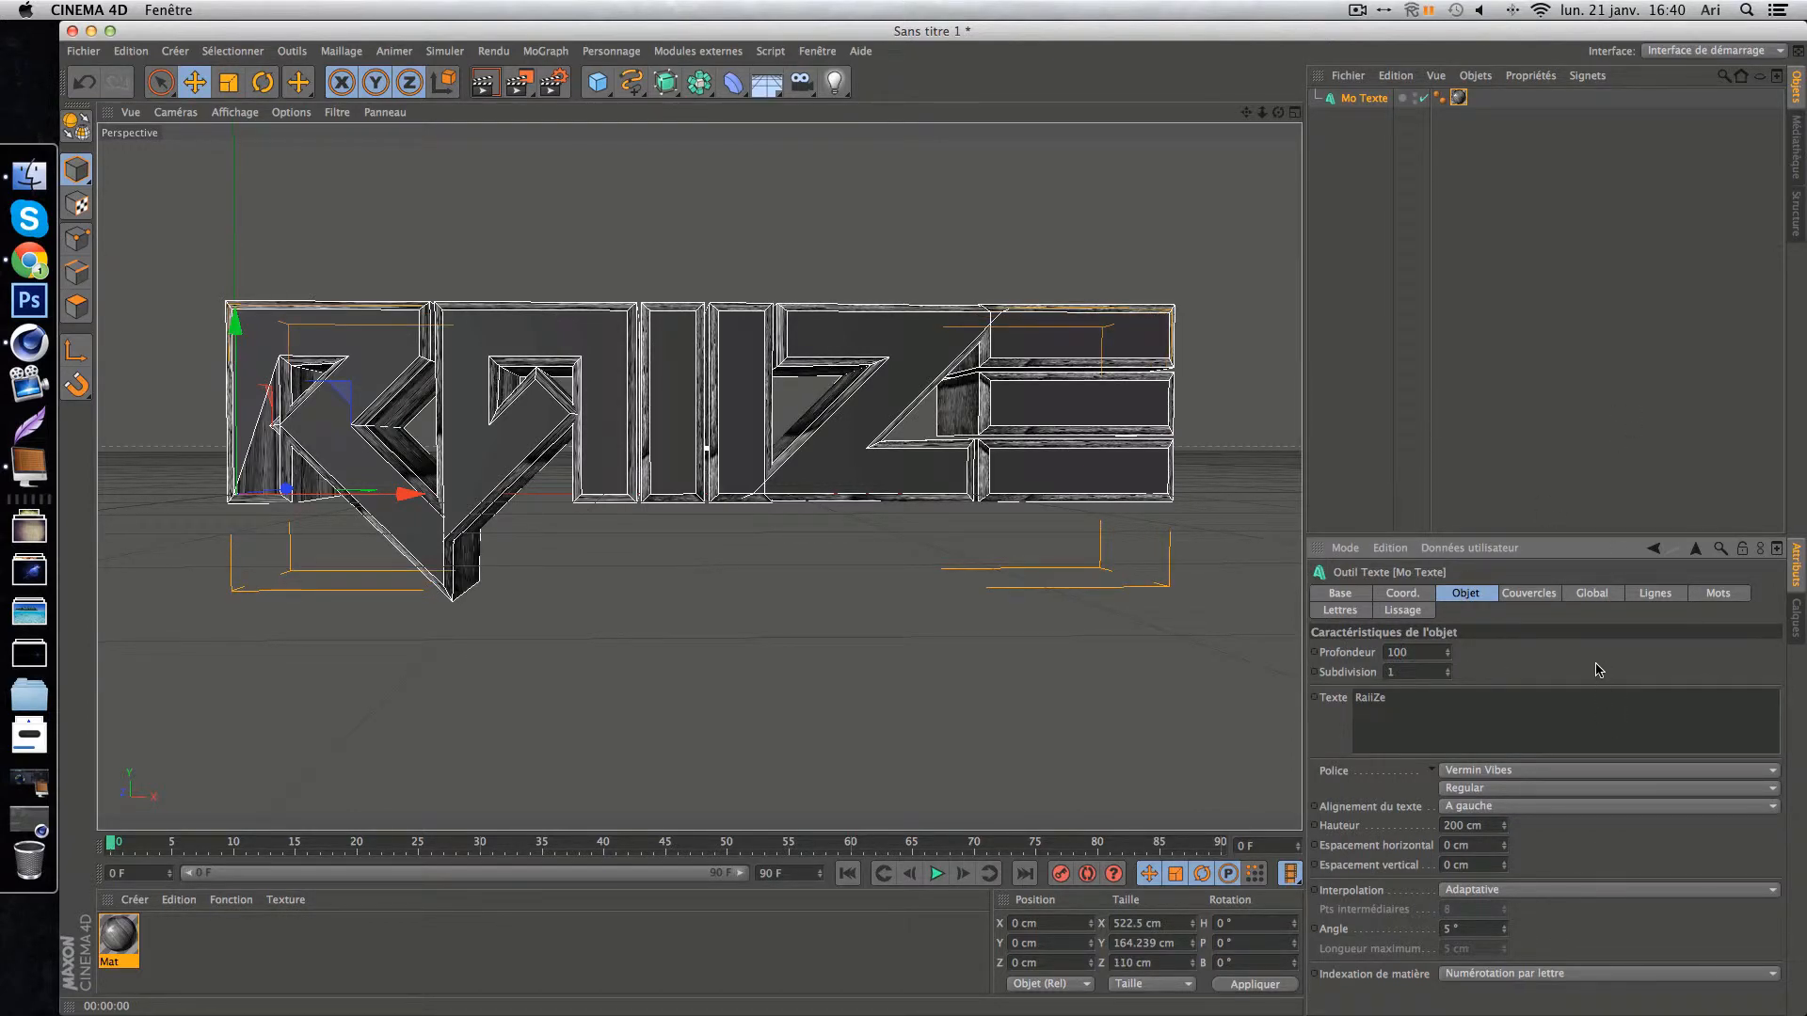
{"action": "left_click", "coordinate": [488, 82]}
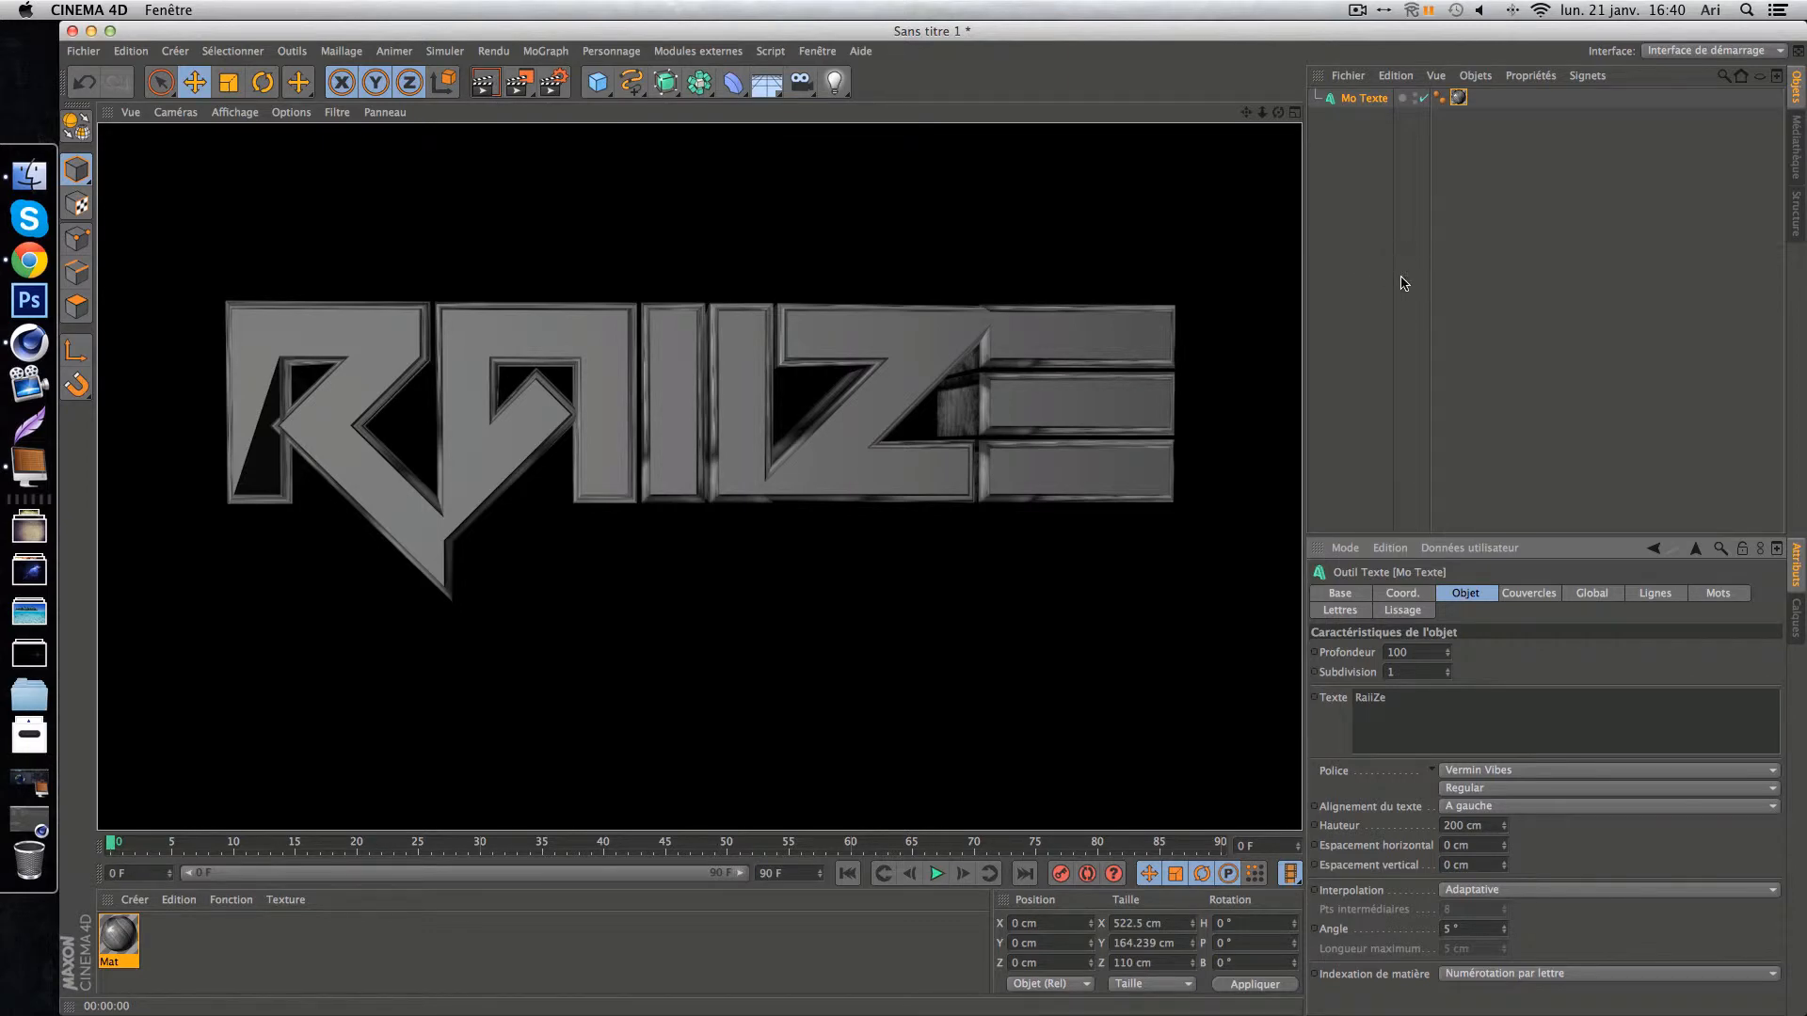
{"action": "left_click", "coordinate": [1347, 193]}
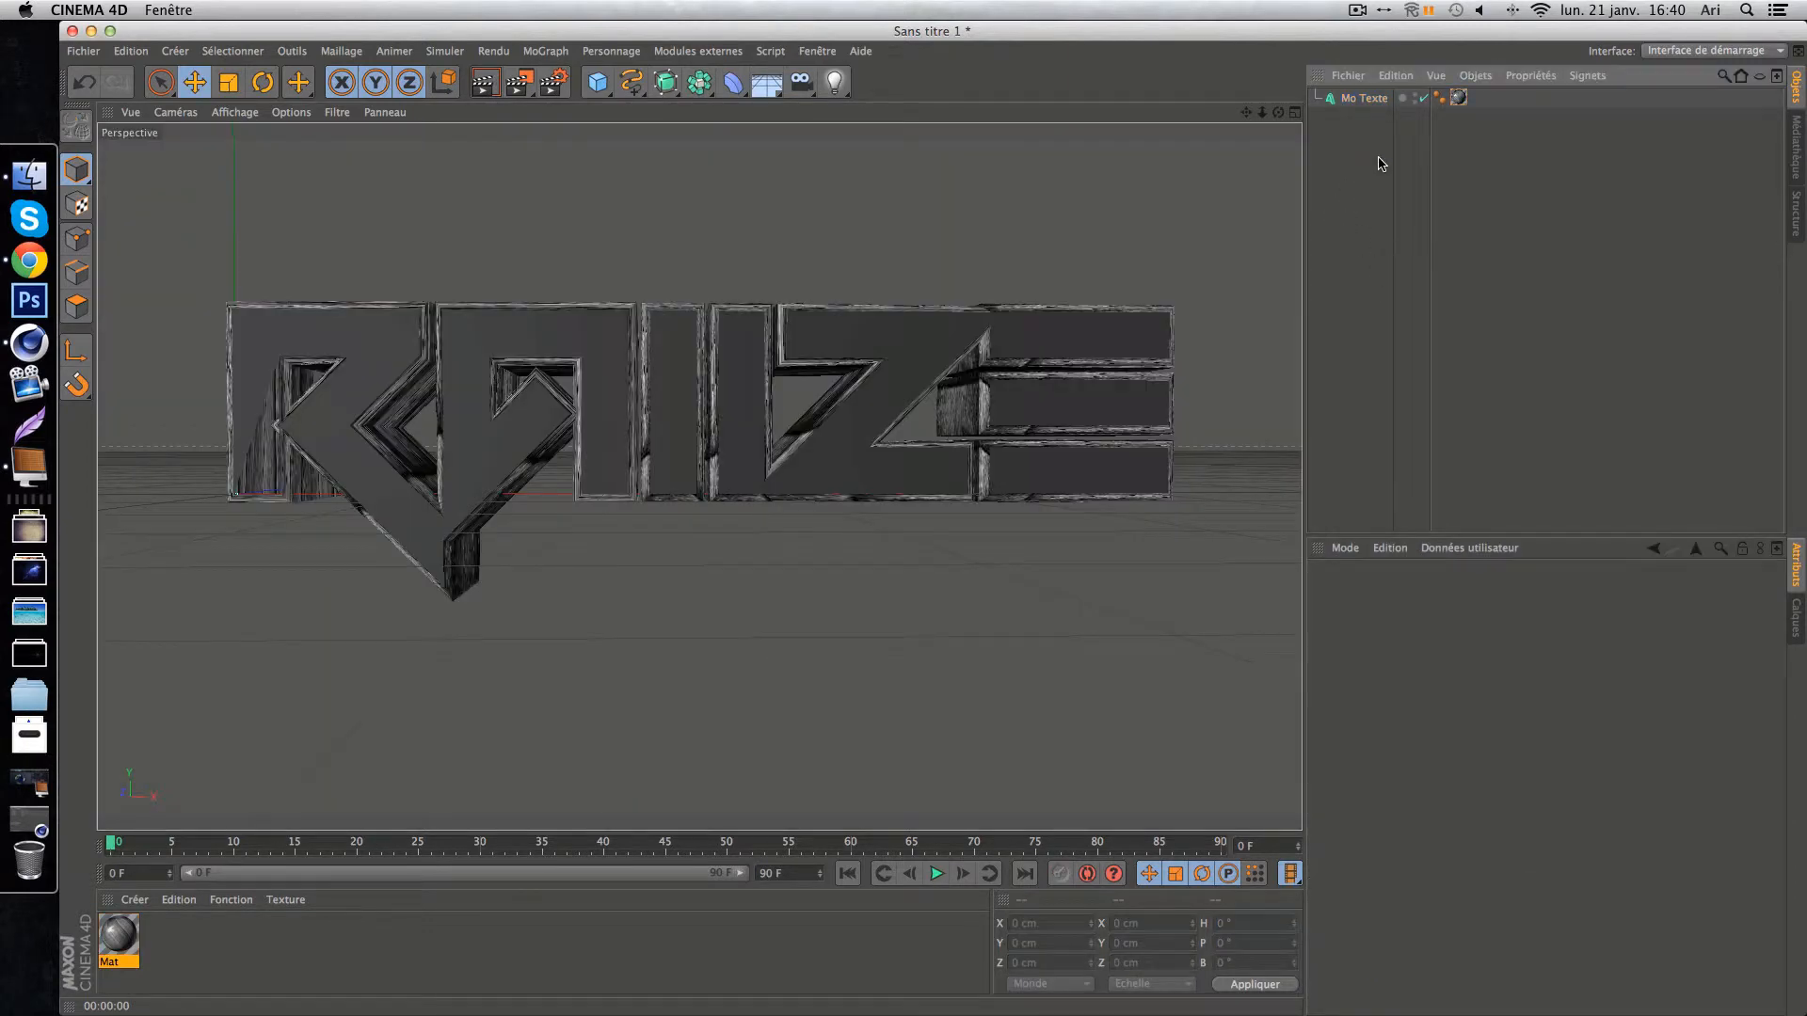
Render the bevelled RaiiZe text to texte.png and view the whole image at 53 % in the picture viewer.
{"action": "left_click", "coordinate": [487, 84]}
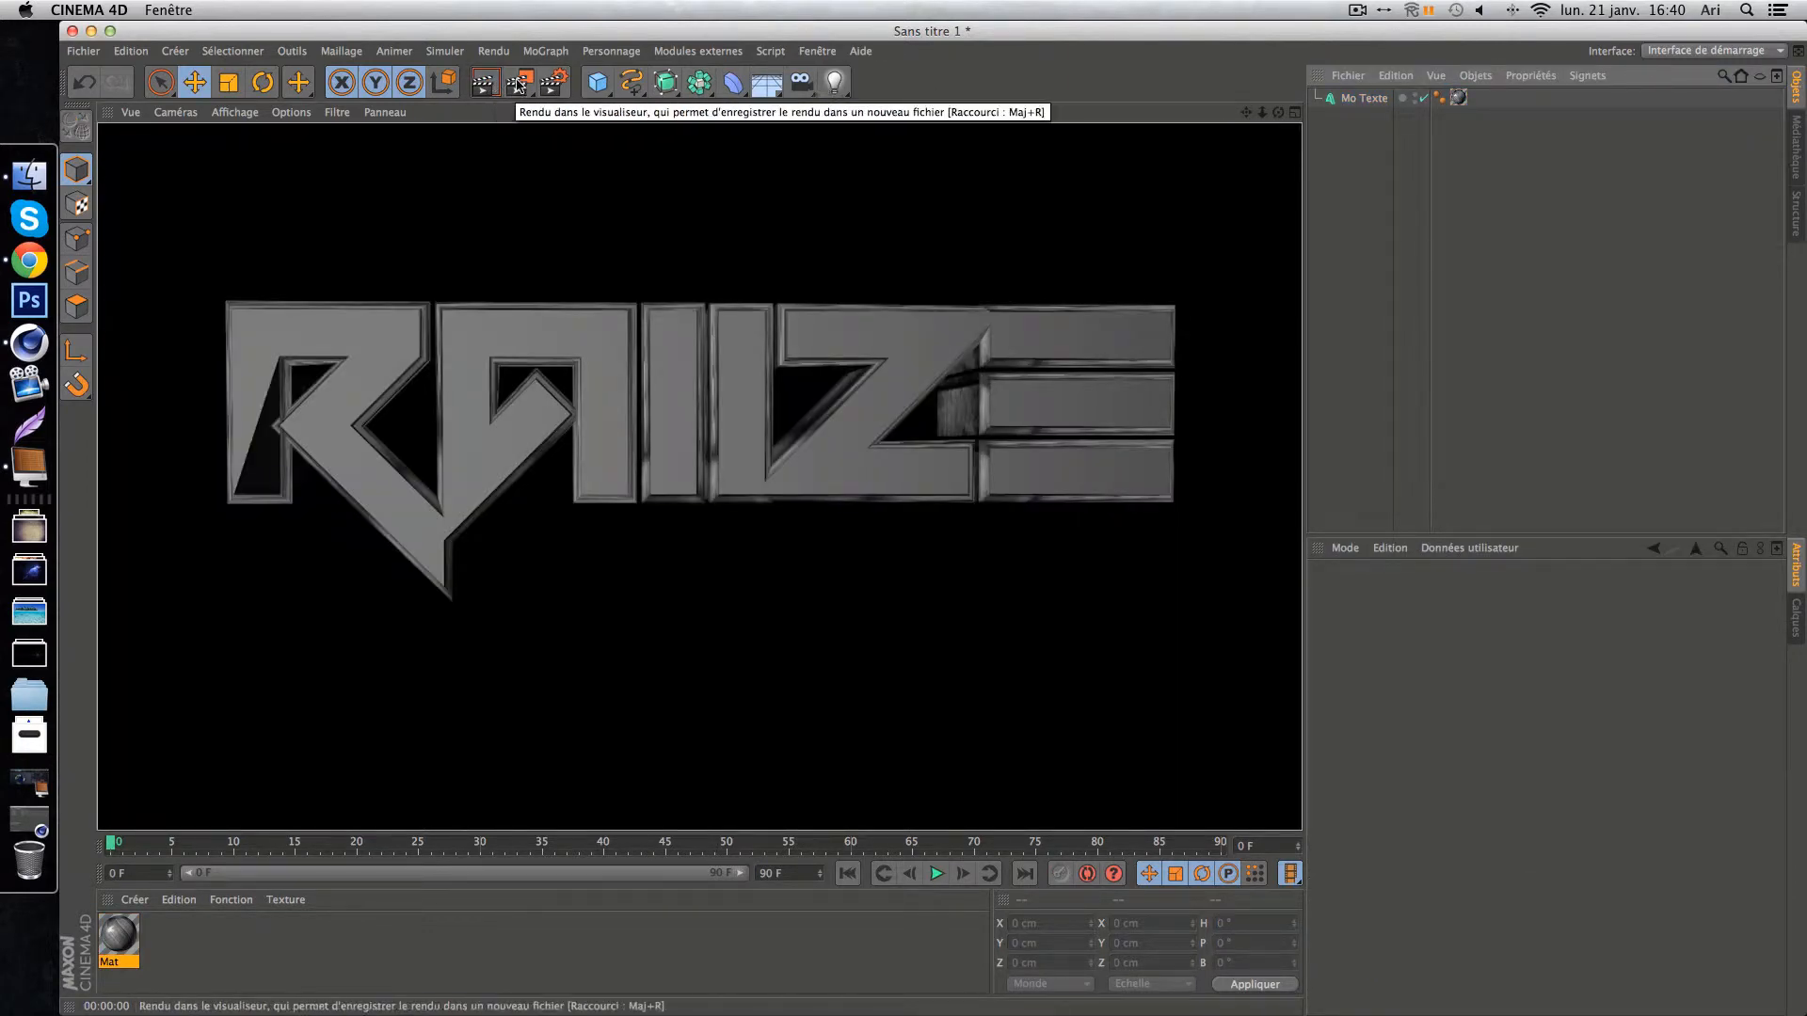
{"action": "left_click", "coordinate": [519, 85]}
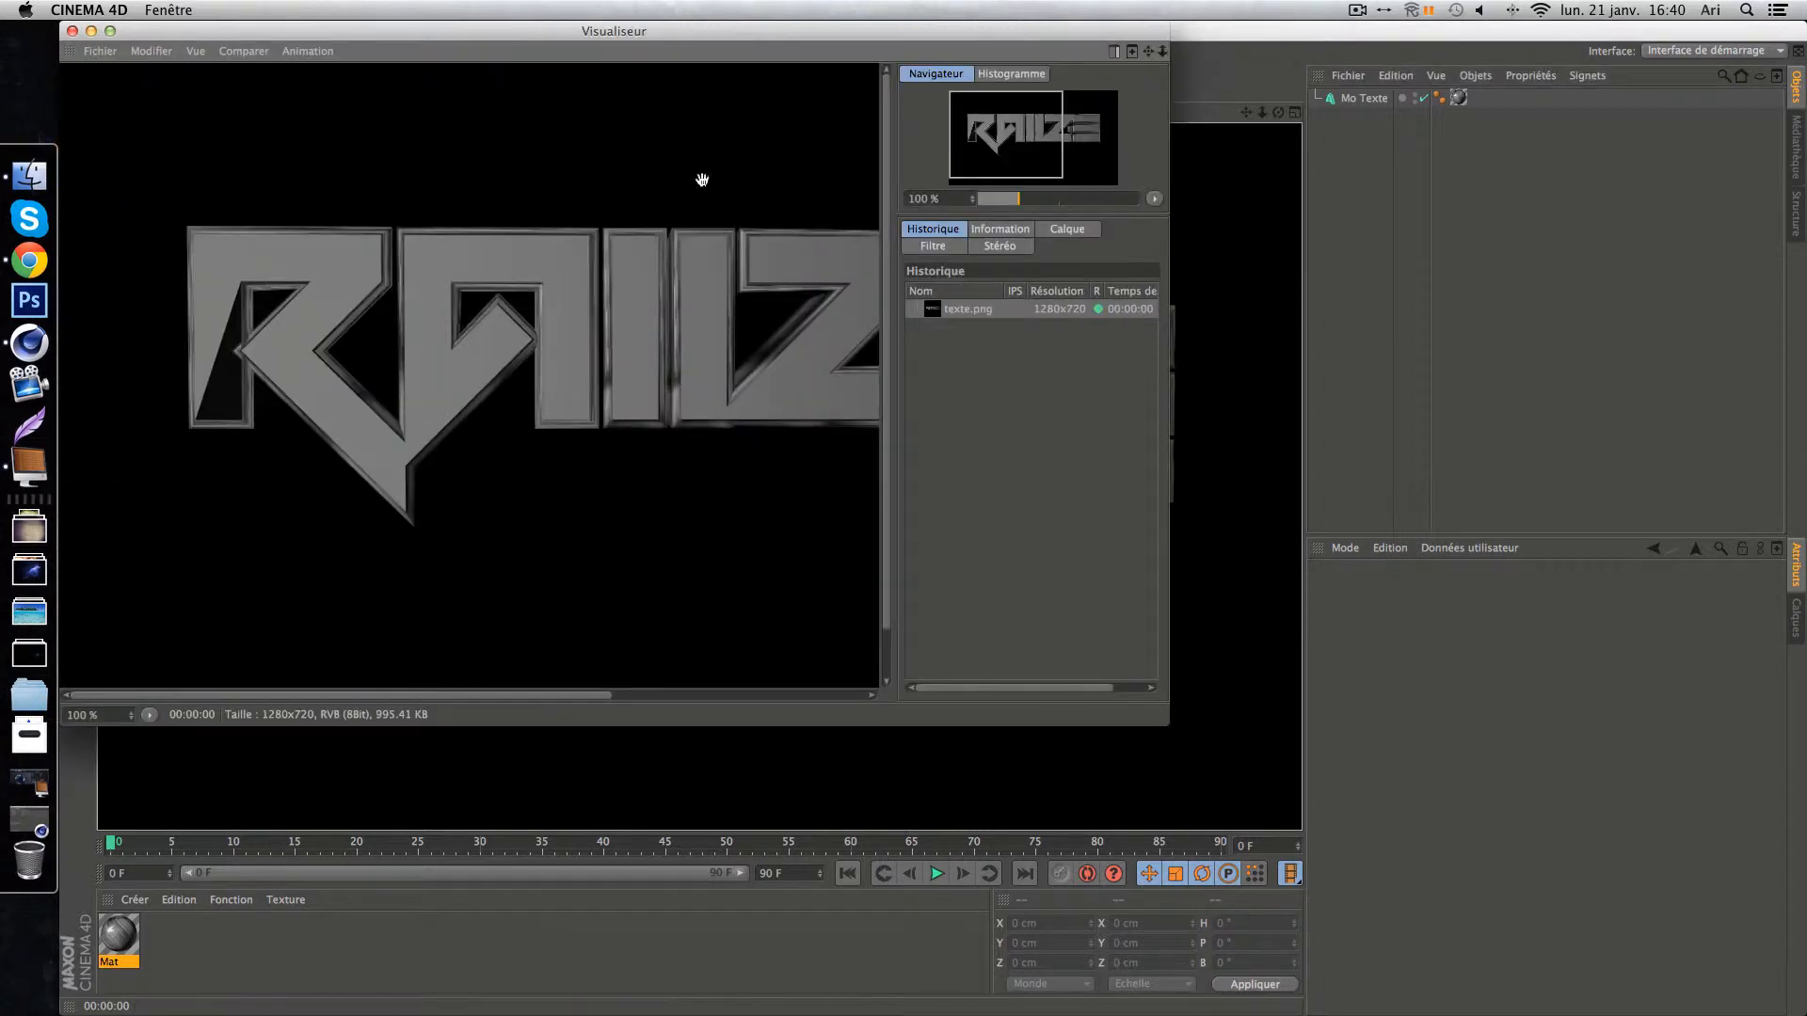
{"action": "left_click", "coordinate": [1006, 199]}
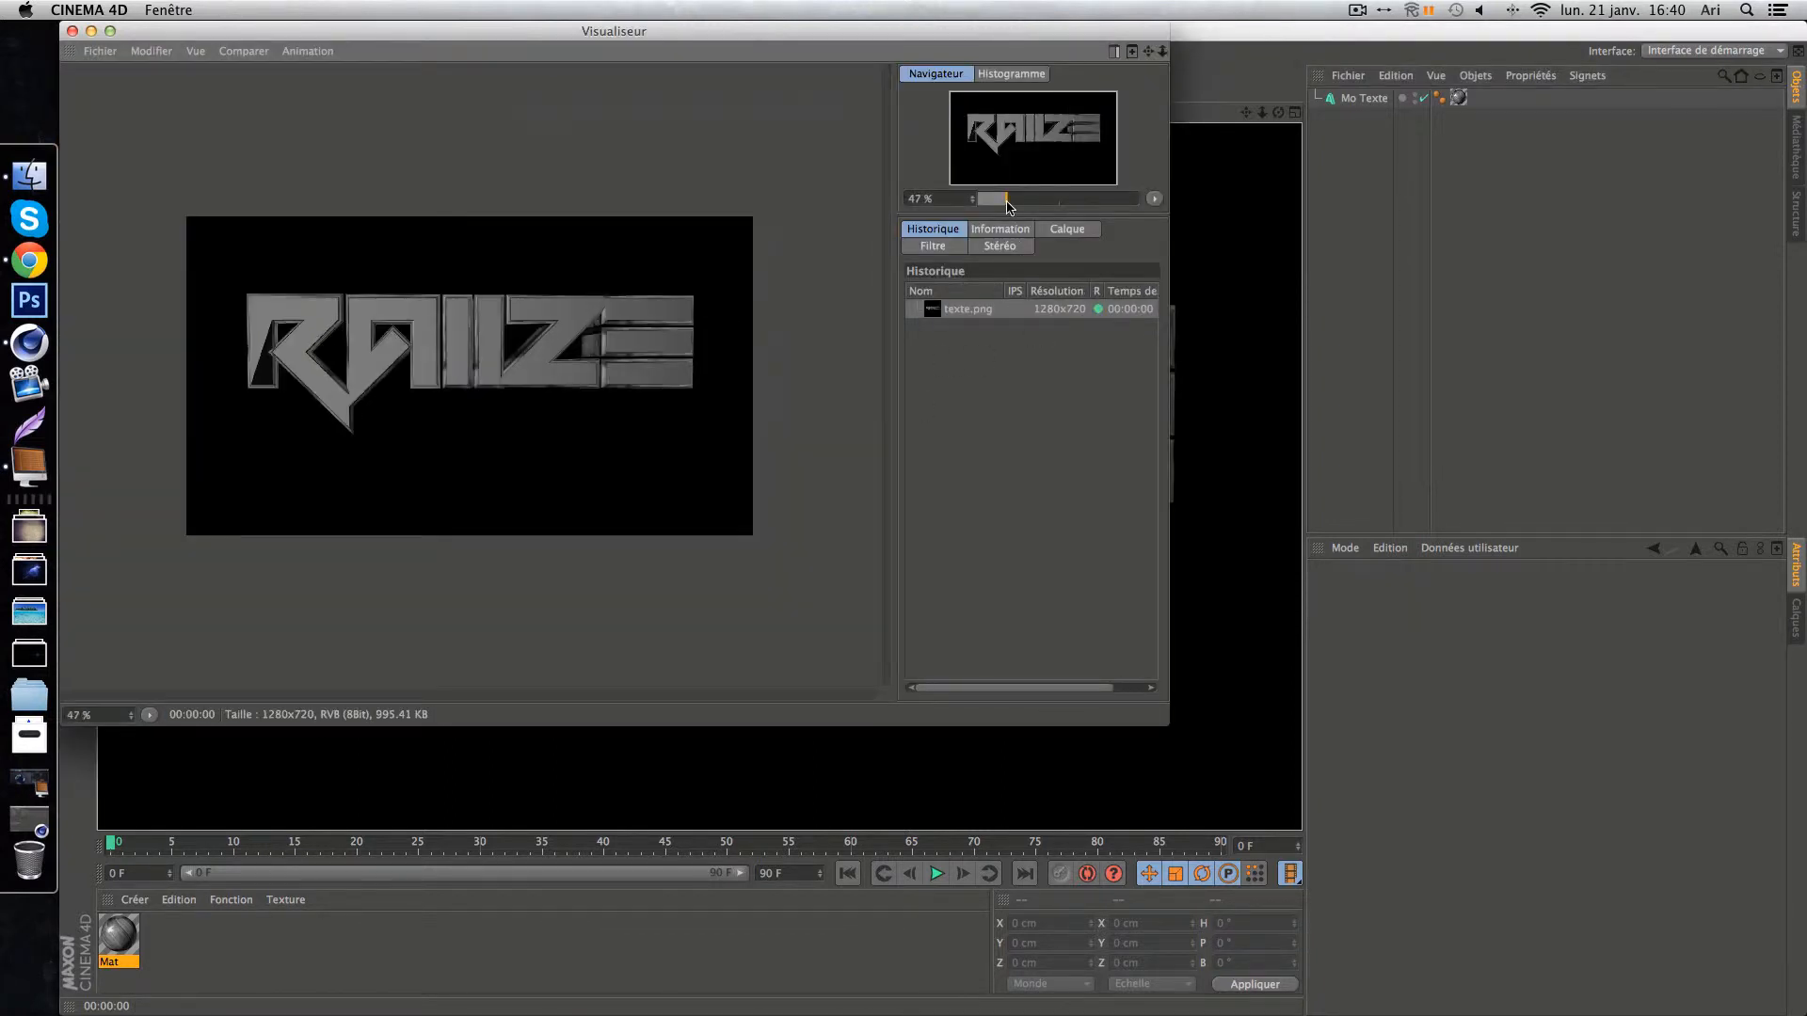
{"action": "left_click_drag", "start_coordinate": [1006, 201], "coordinate": [1008, 201]}
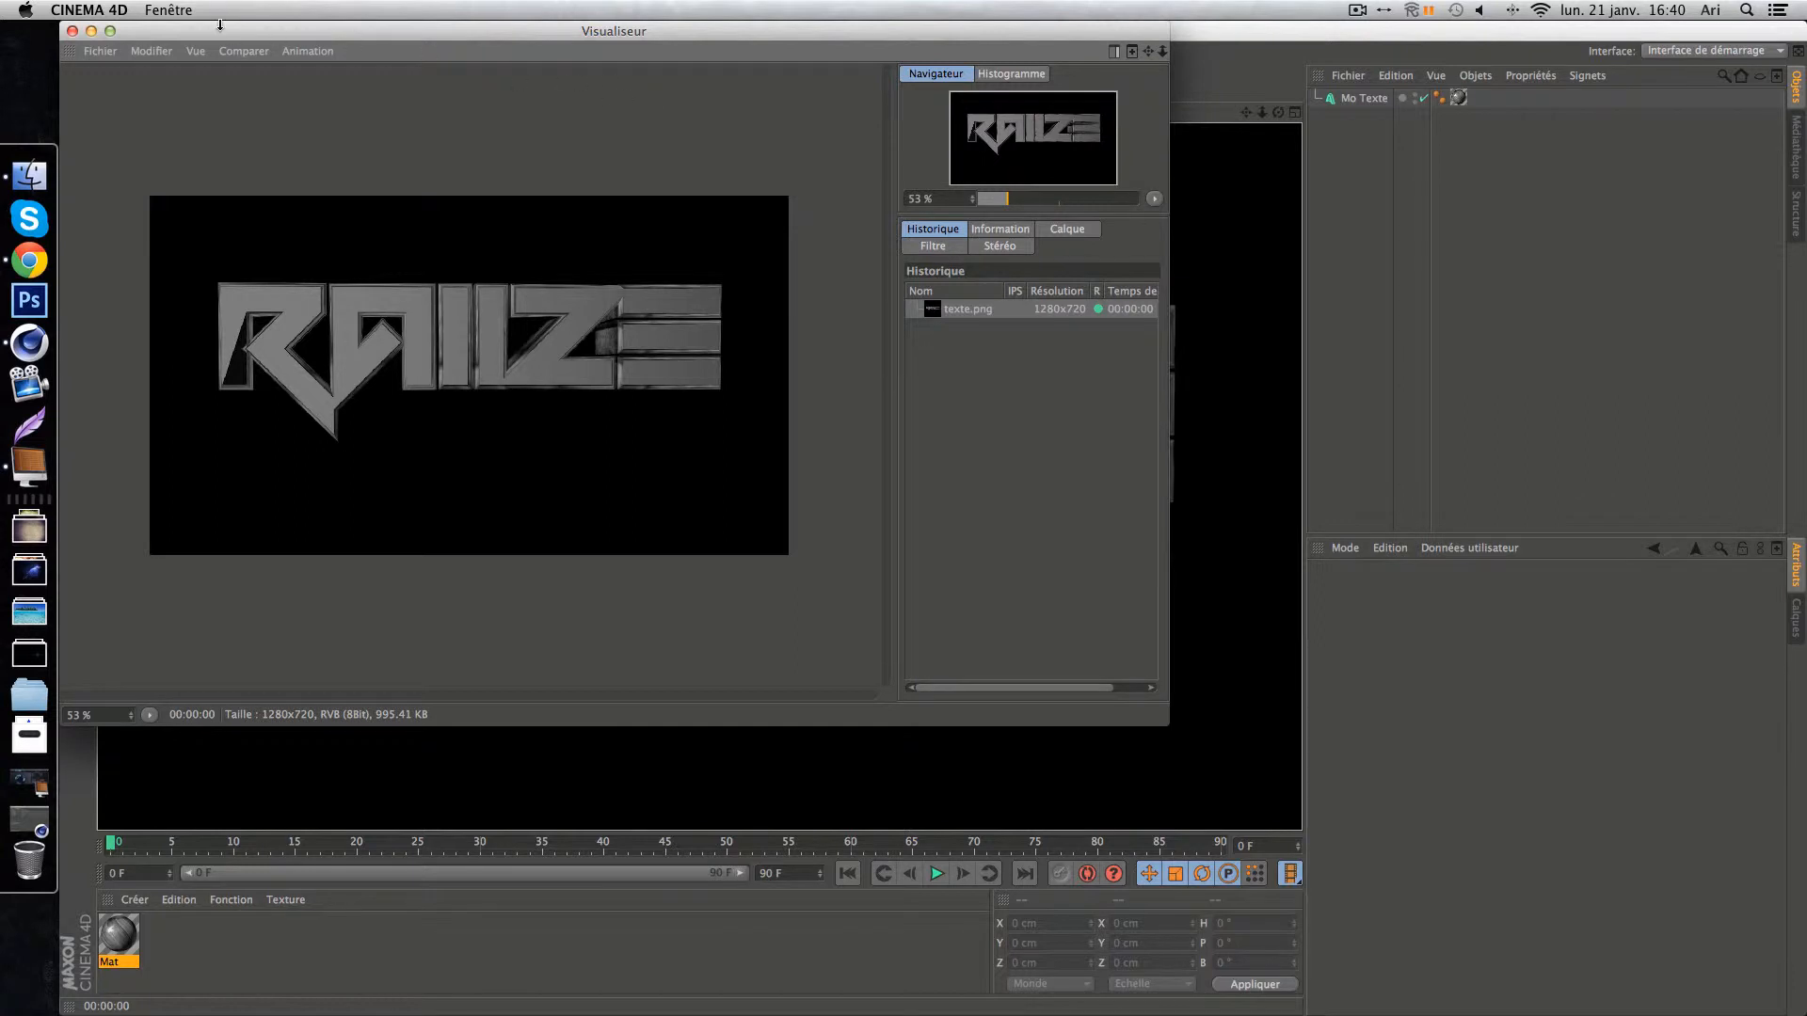
{"action": "left_click", "coordinate": [73, 32]}
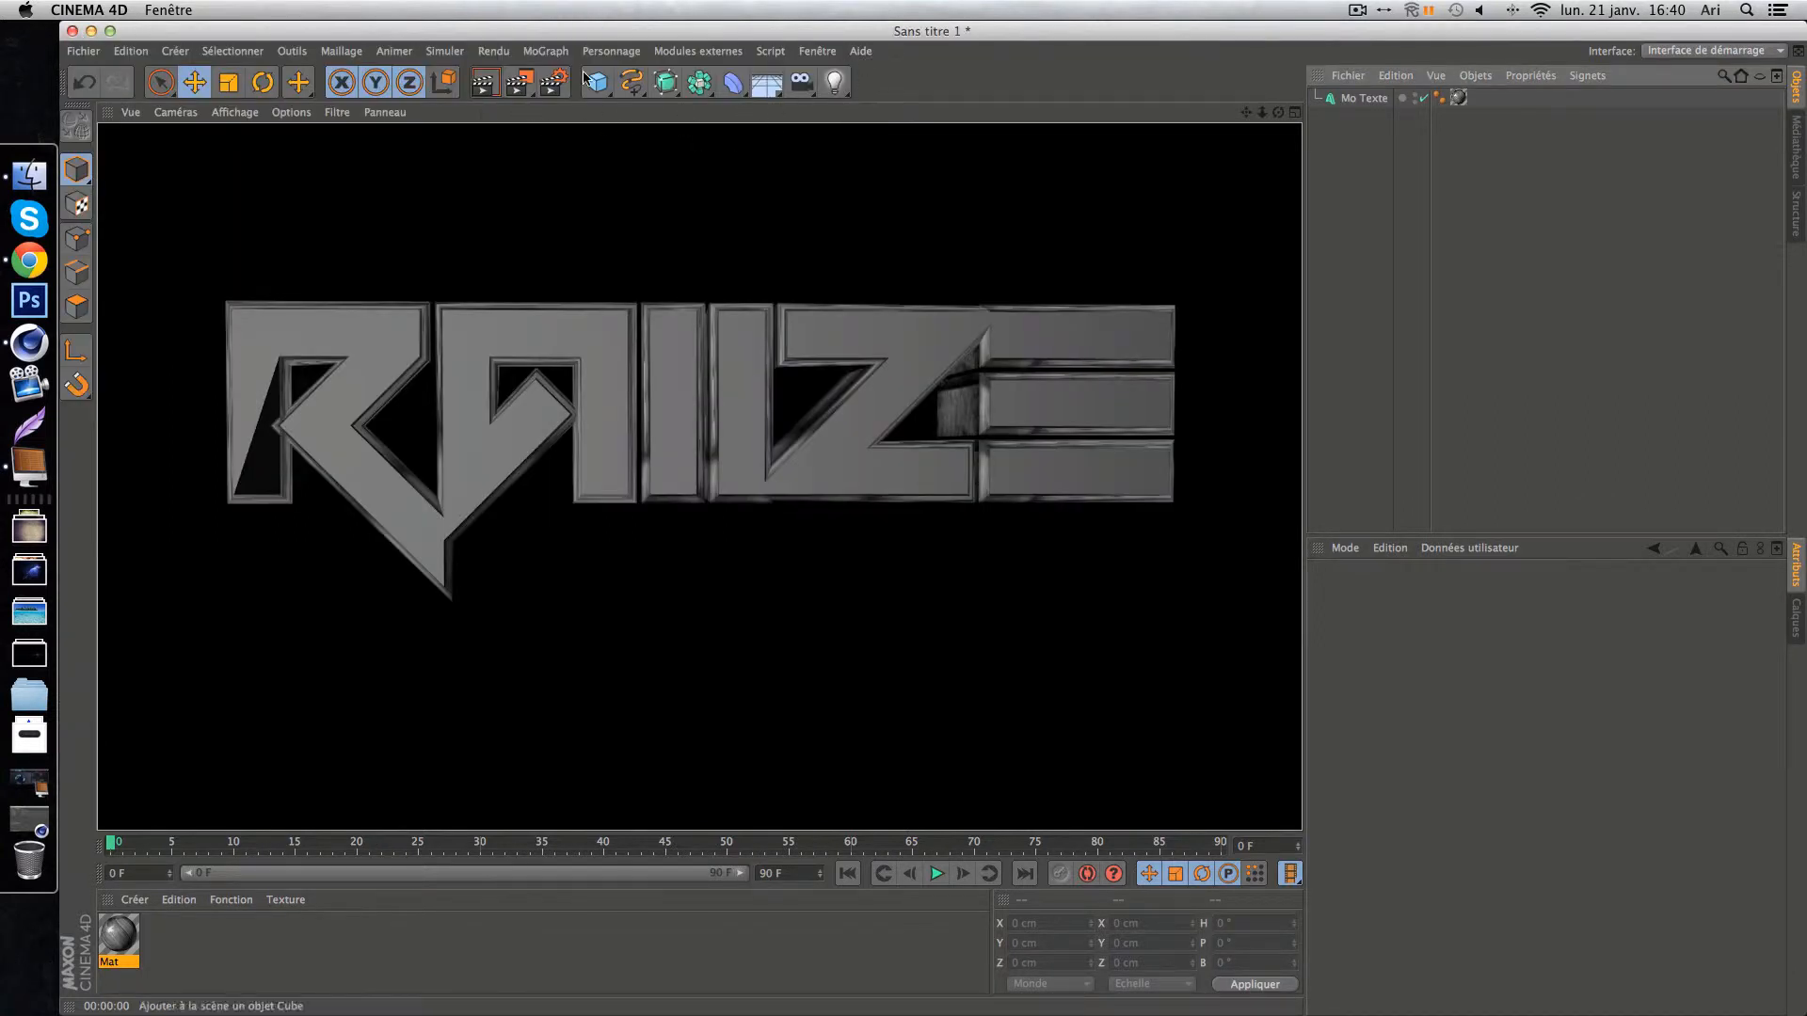
Enable the Rendu cellulo effect in the render settings and turn on its edges (Arêtes) option.
{"action": "left_click", "coordinate": [554, 82]}
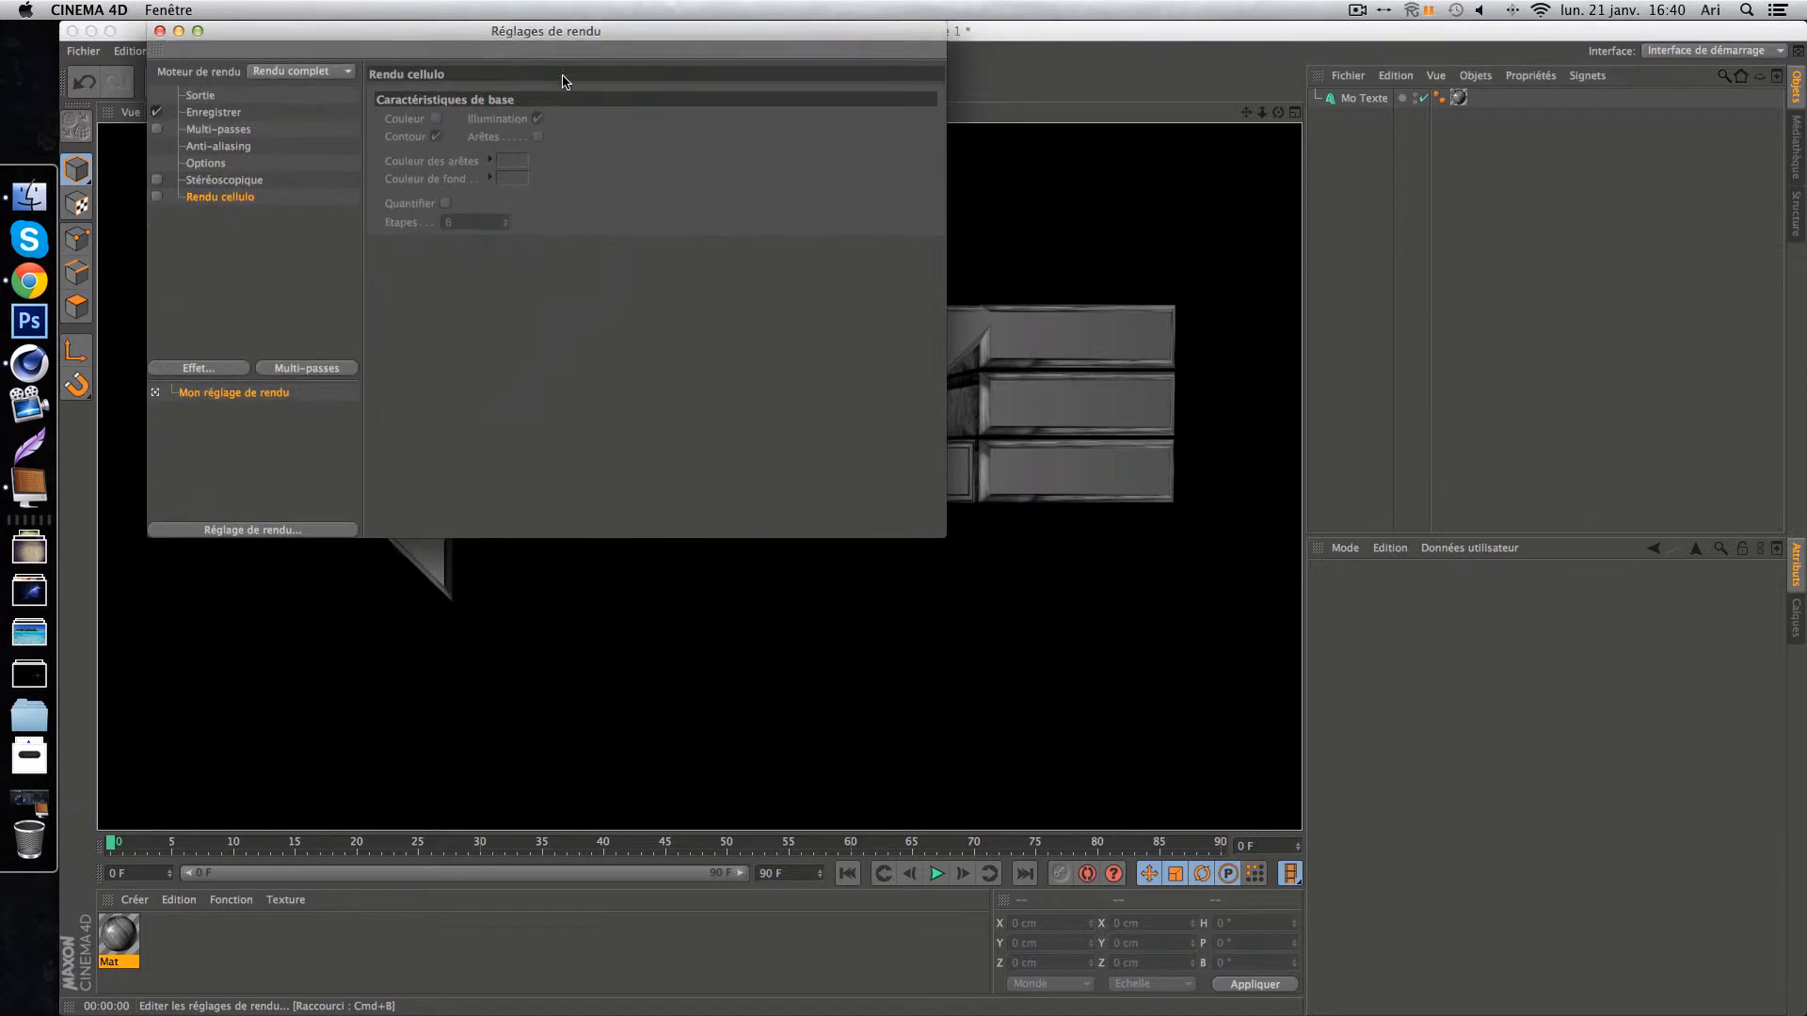
{"action": "left_click", "coordinate": [157, 196]}
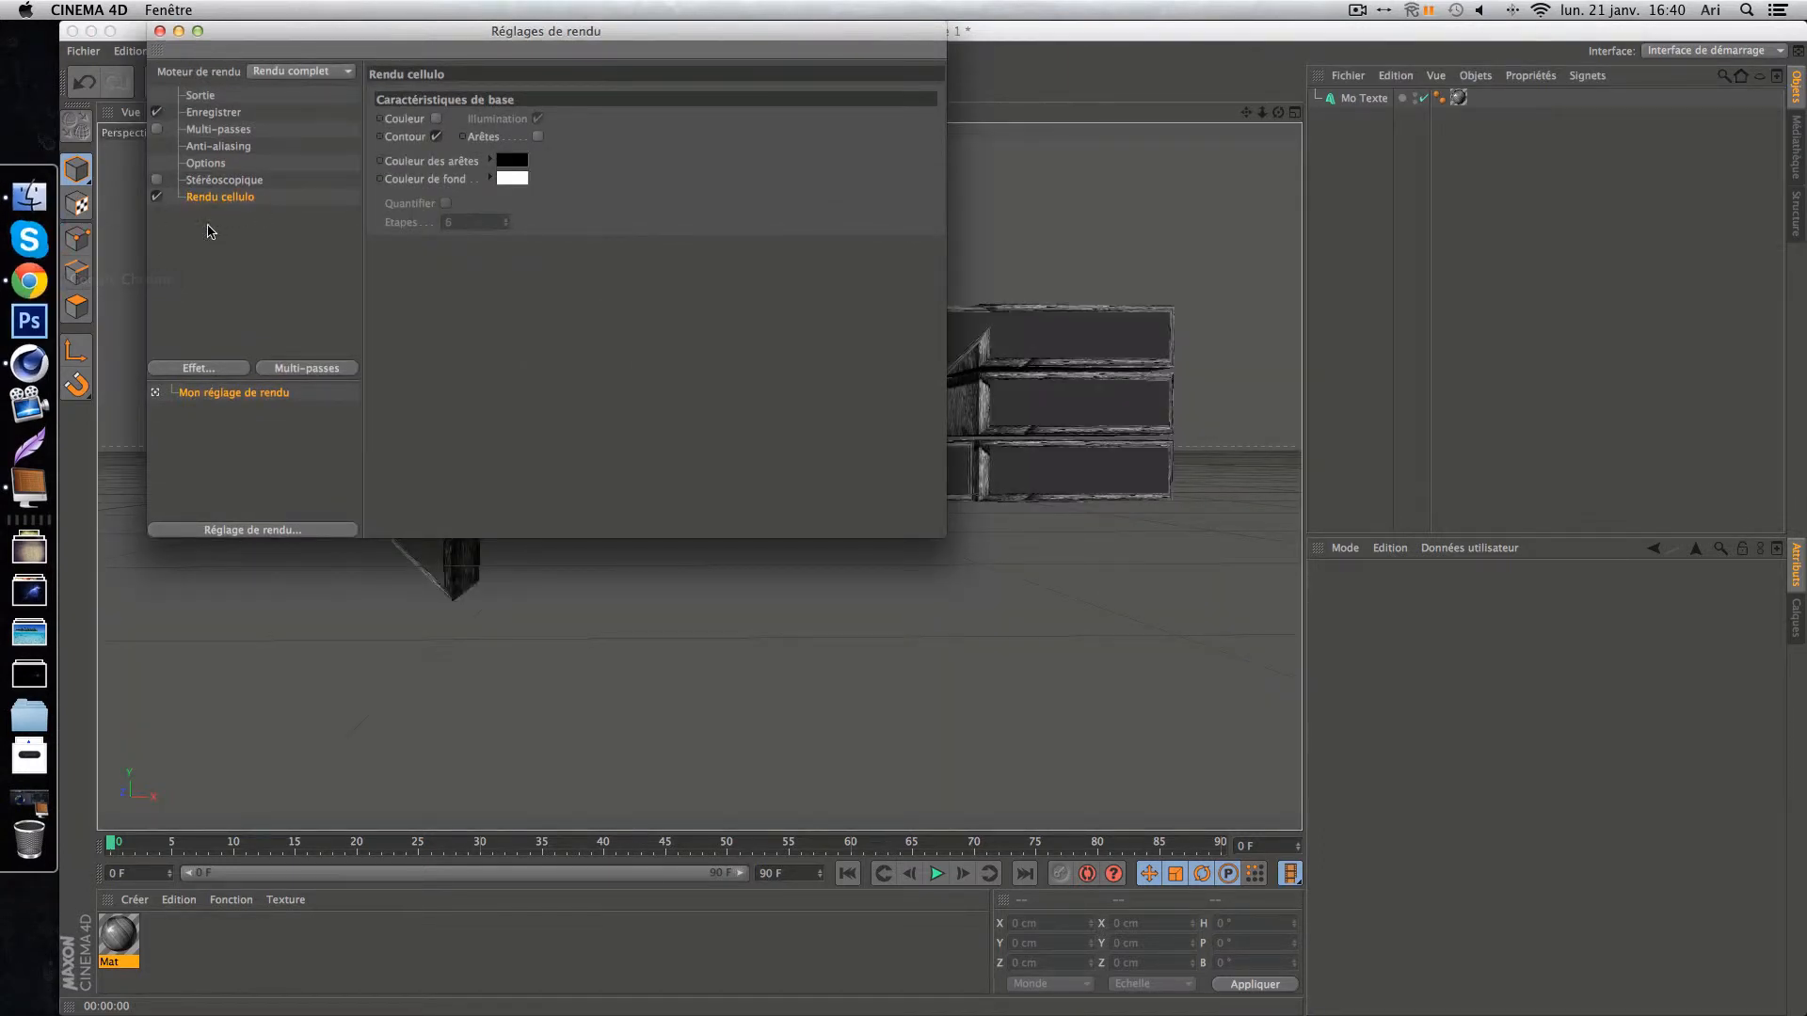
{"action": "left_click_drag", "start_coordinate": [324, 41], "coordinate": [693, 83]}
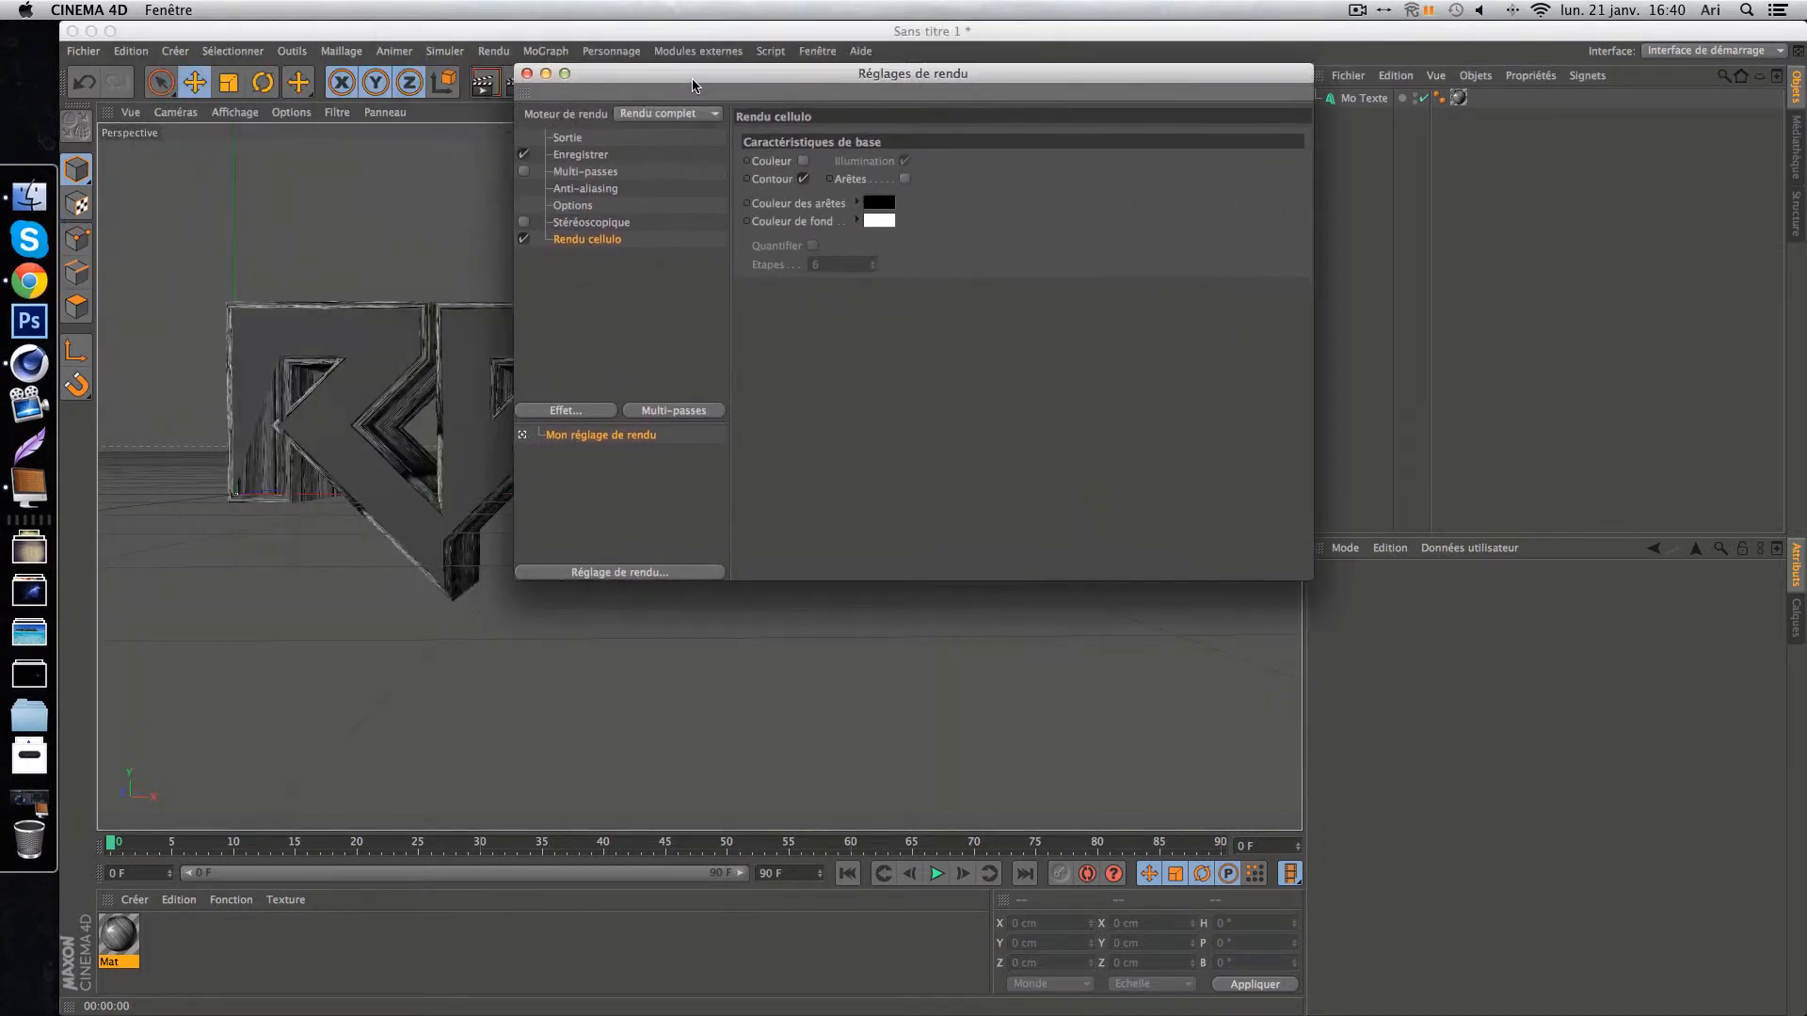
{"action": "left_click", "coordinate": [906, 180]}
Set the Rendu cellulo edge colour to white and its background colour to black.
{"action": "left_click", "coordinate": [882, 222]}
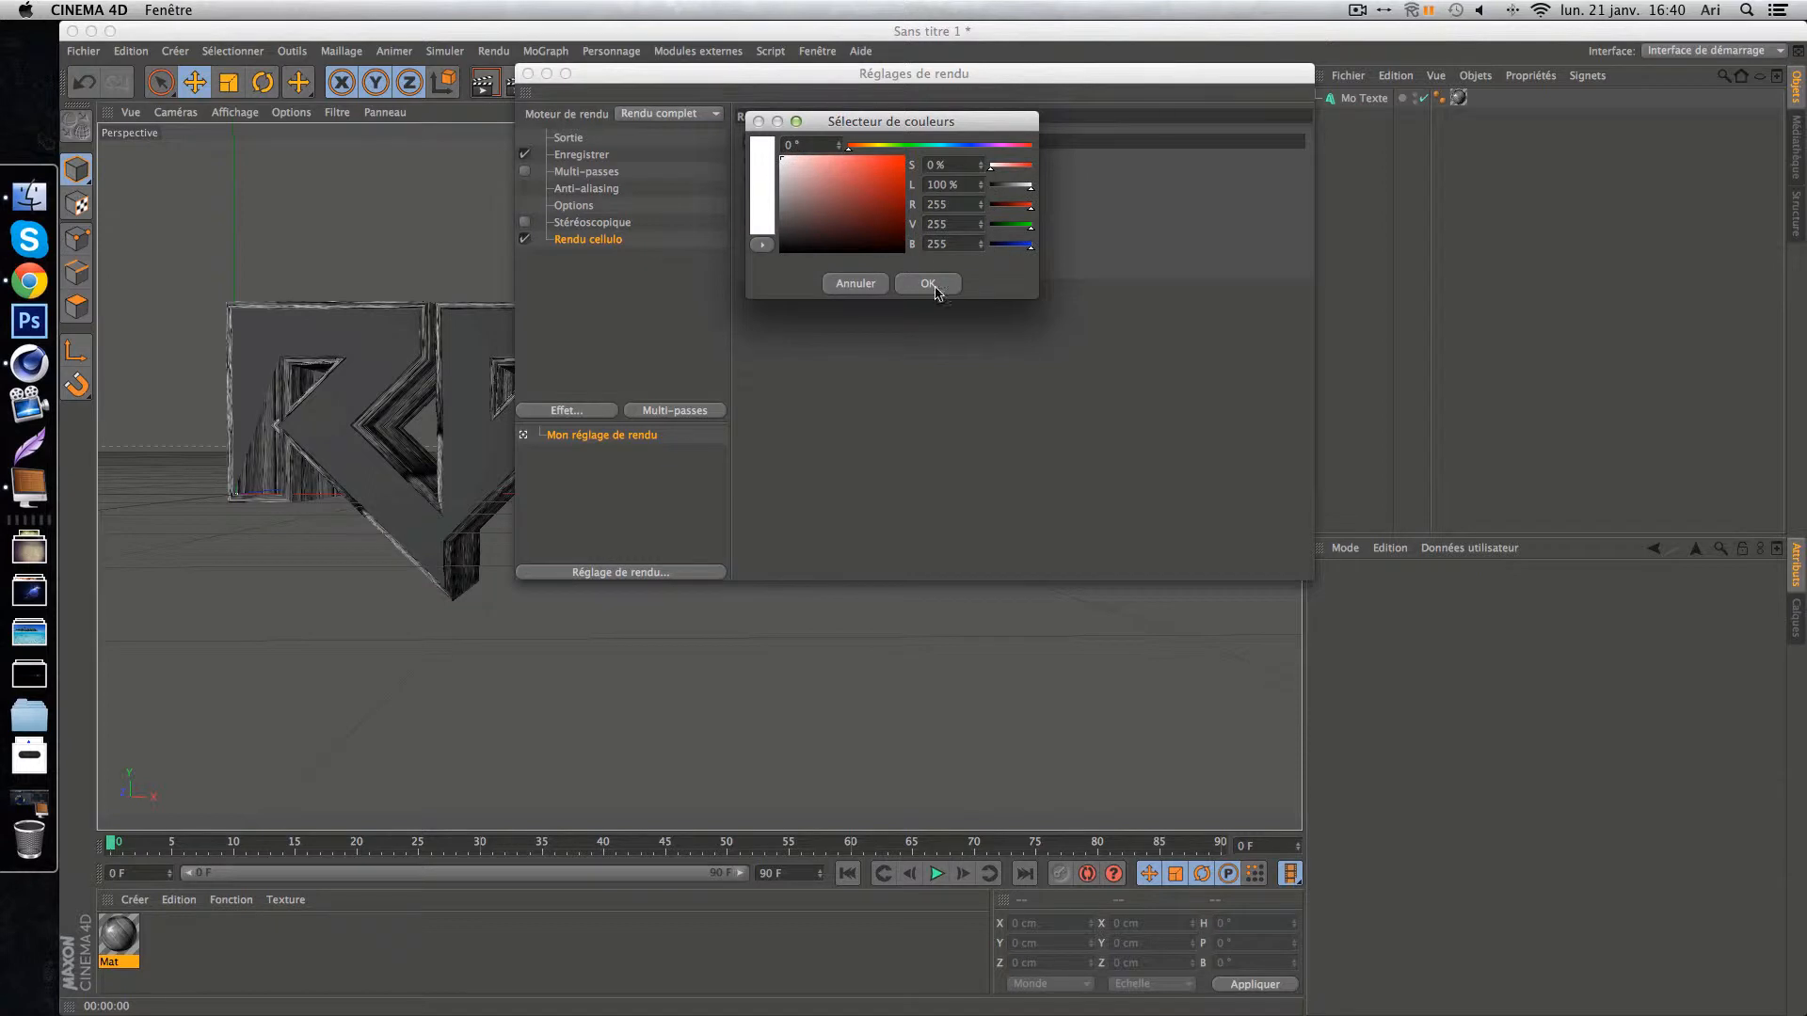
{"action": "left_click", "coordinate": [928, 284]}
{"action": "left_click", "coordinate": [886, 232]}
{"action": "left_click", "coordinate": [874, 256]}
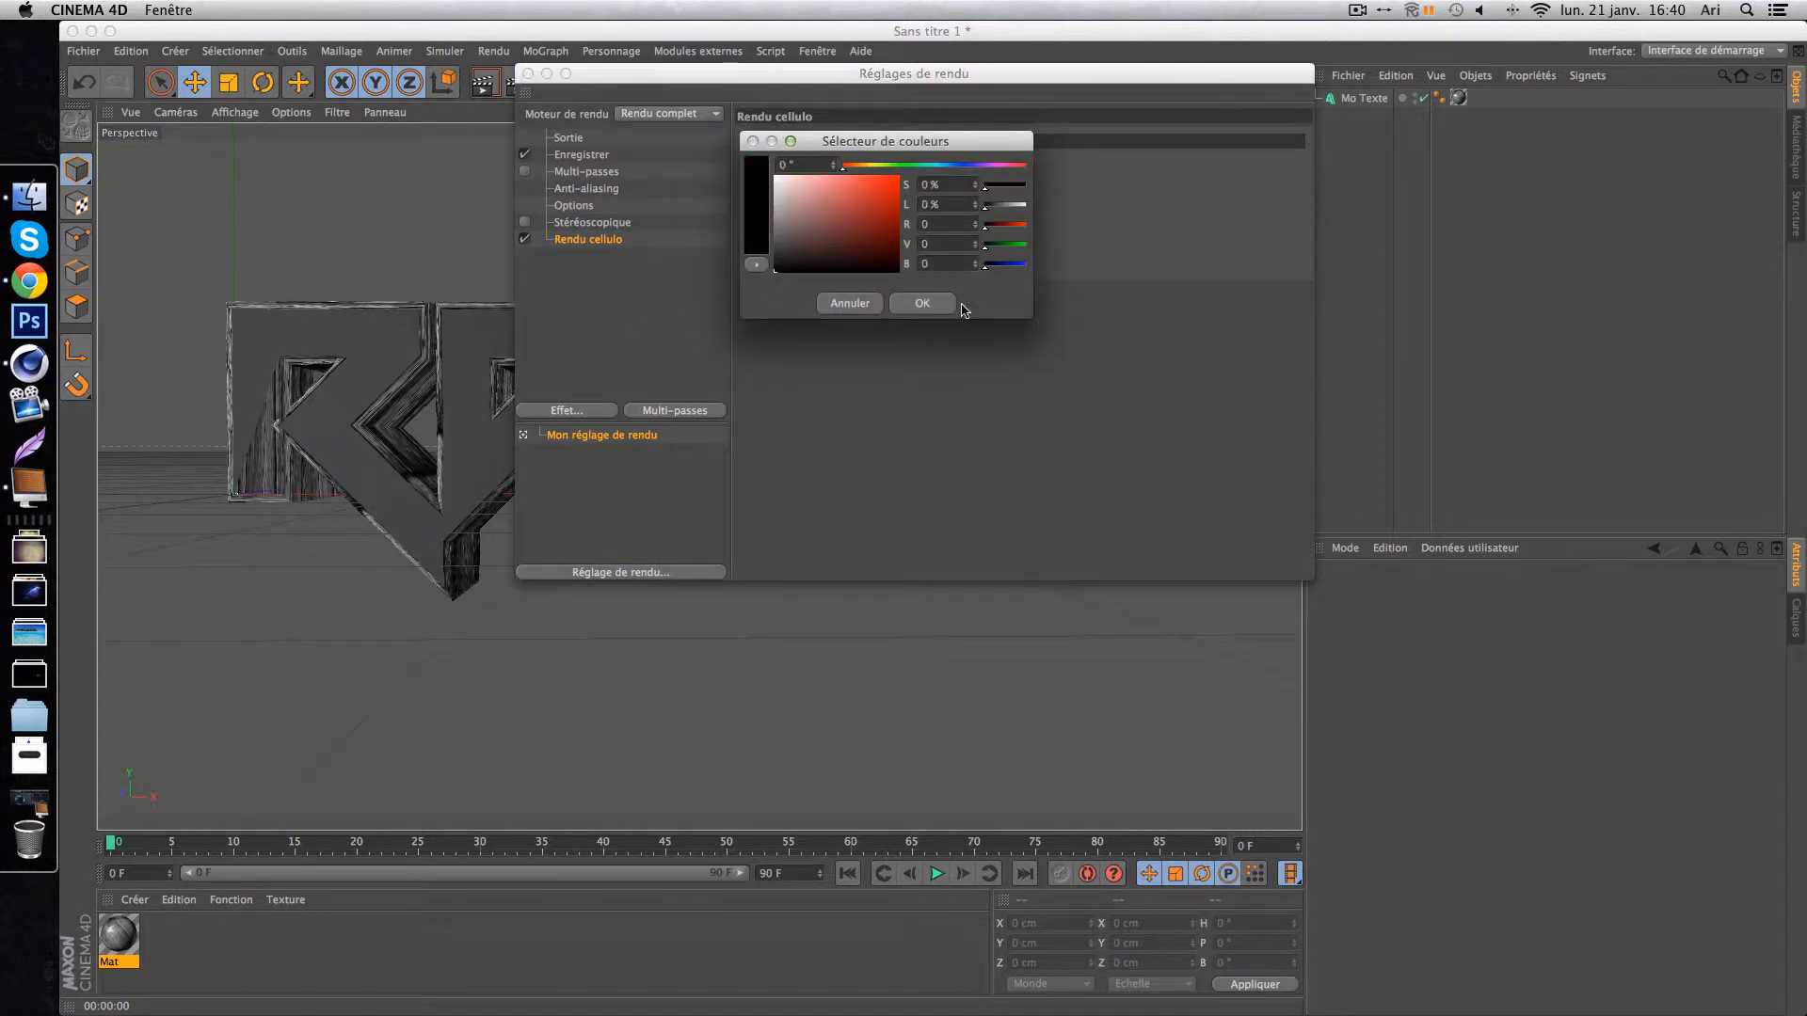
{"action": "left_click", "coordinate": [941, 308]}
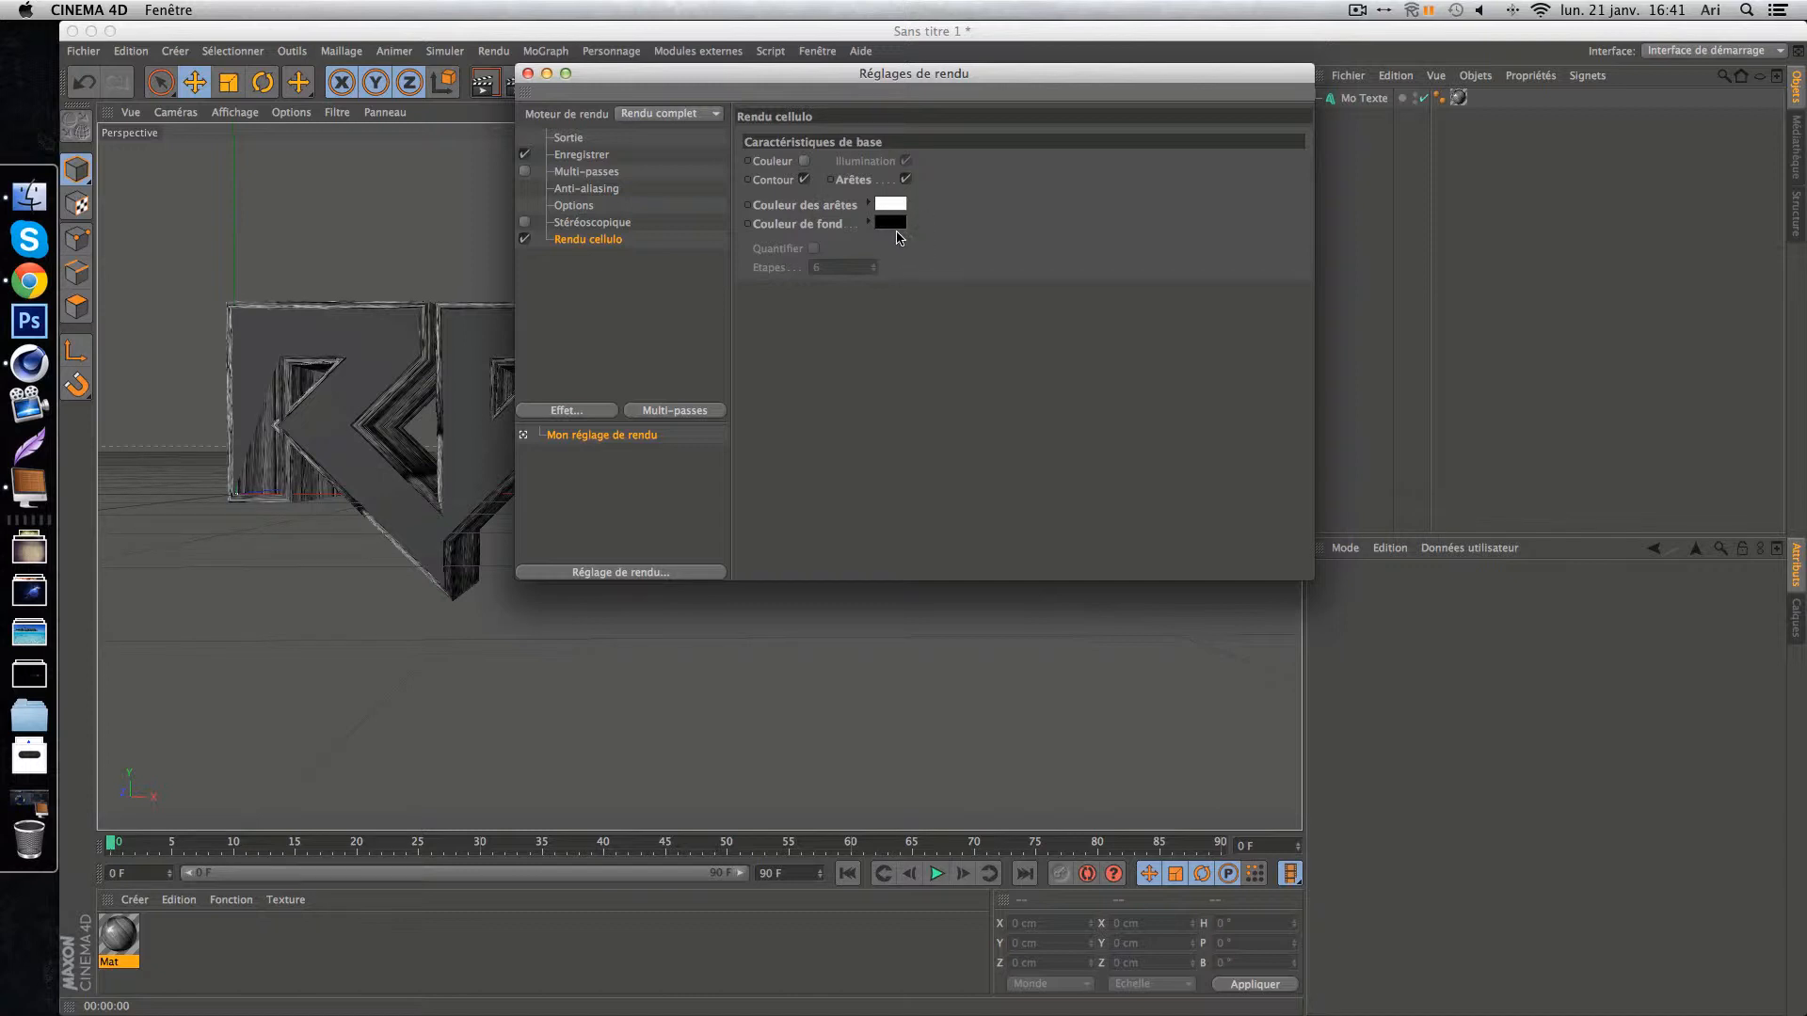
{"action": "left_click", "coordinate": [528, 73]}
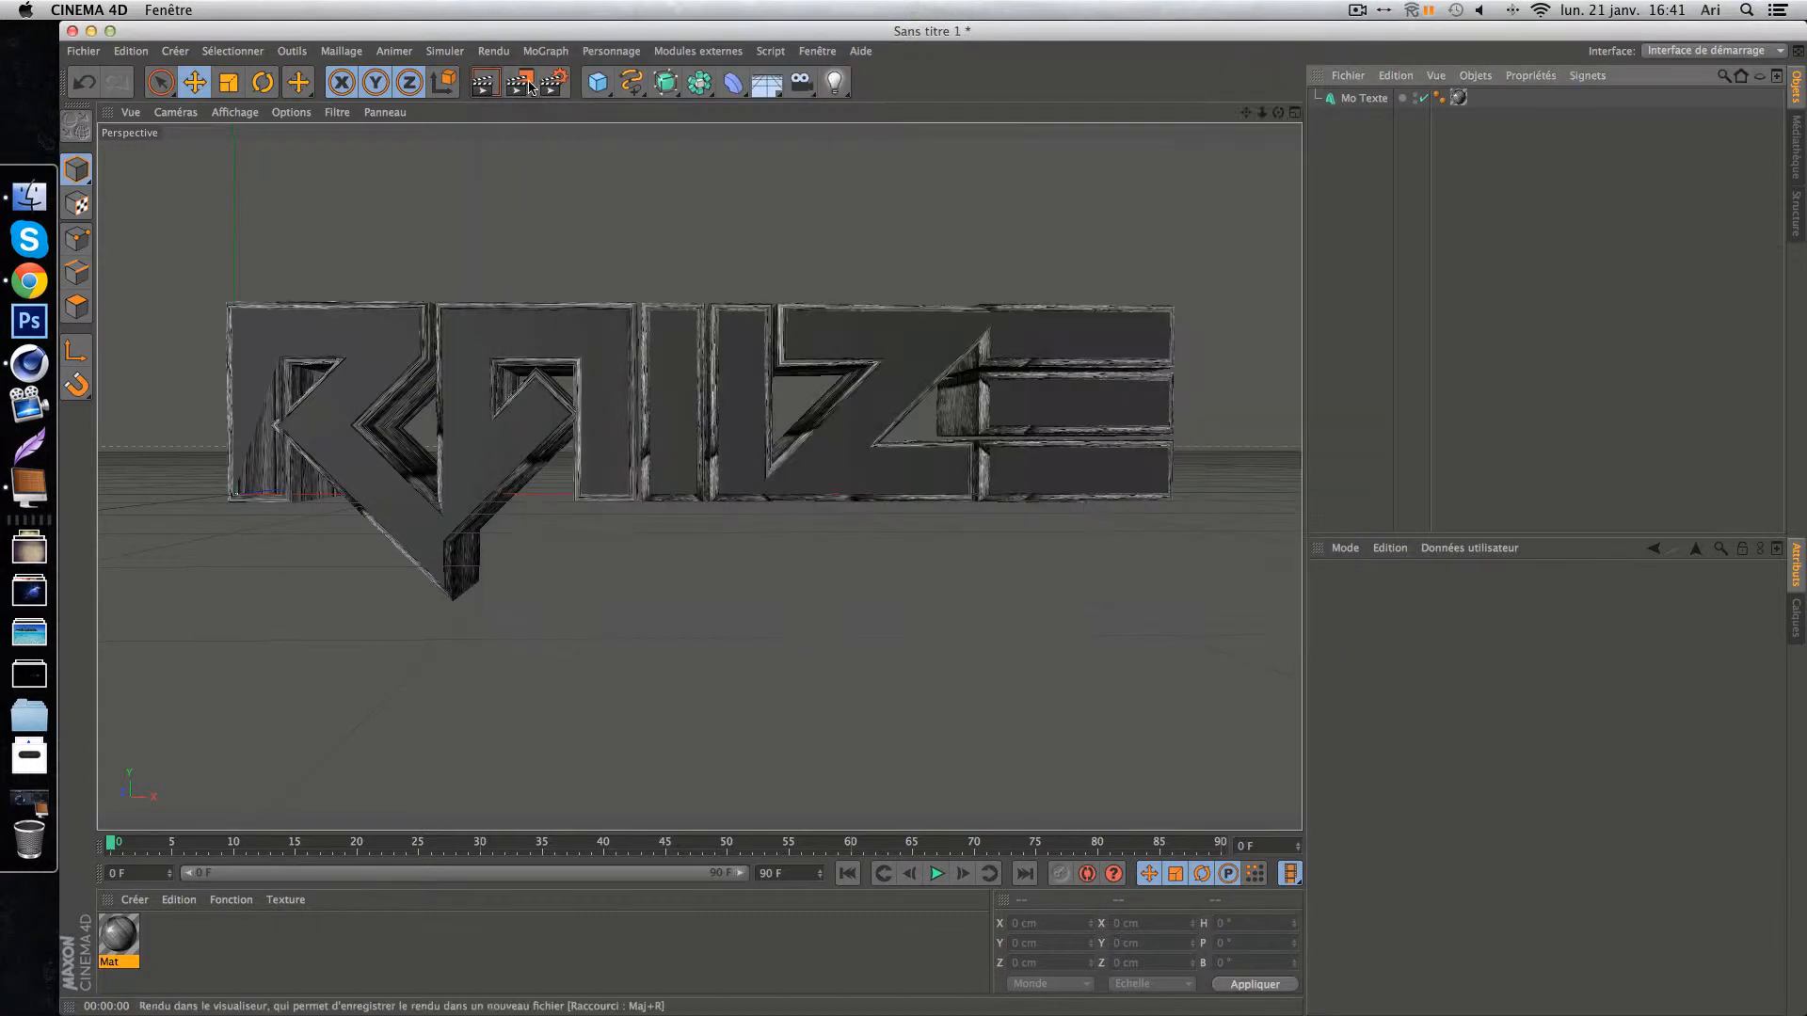
{"action": "left_click", "coordinate": [522, 83]}
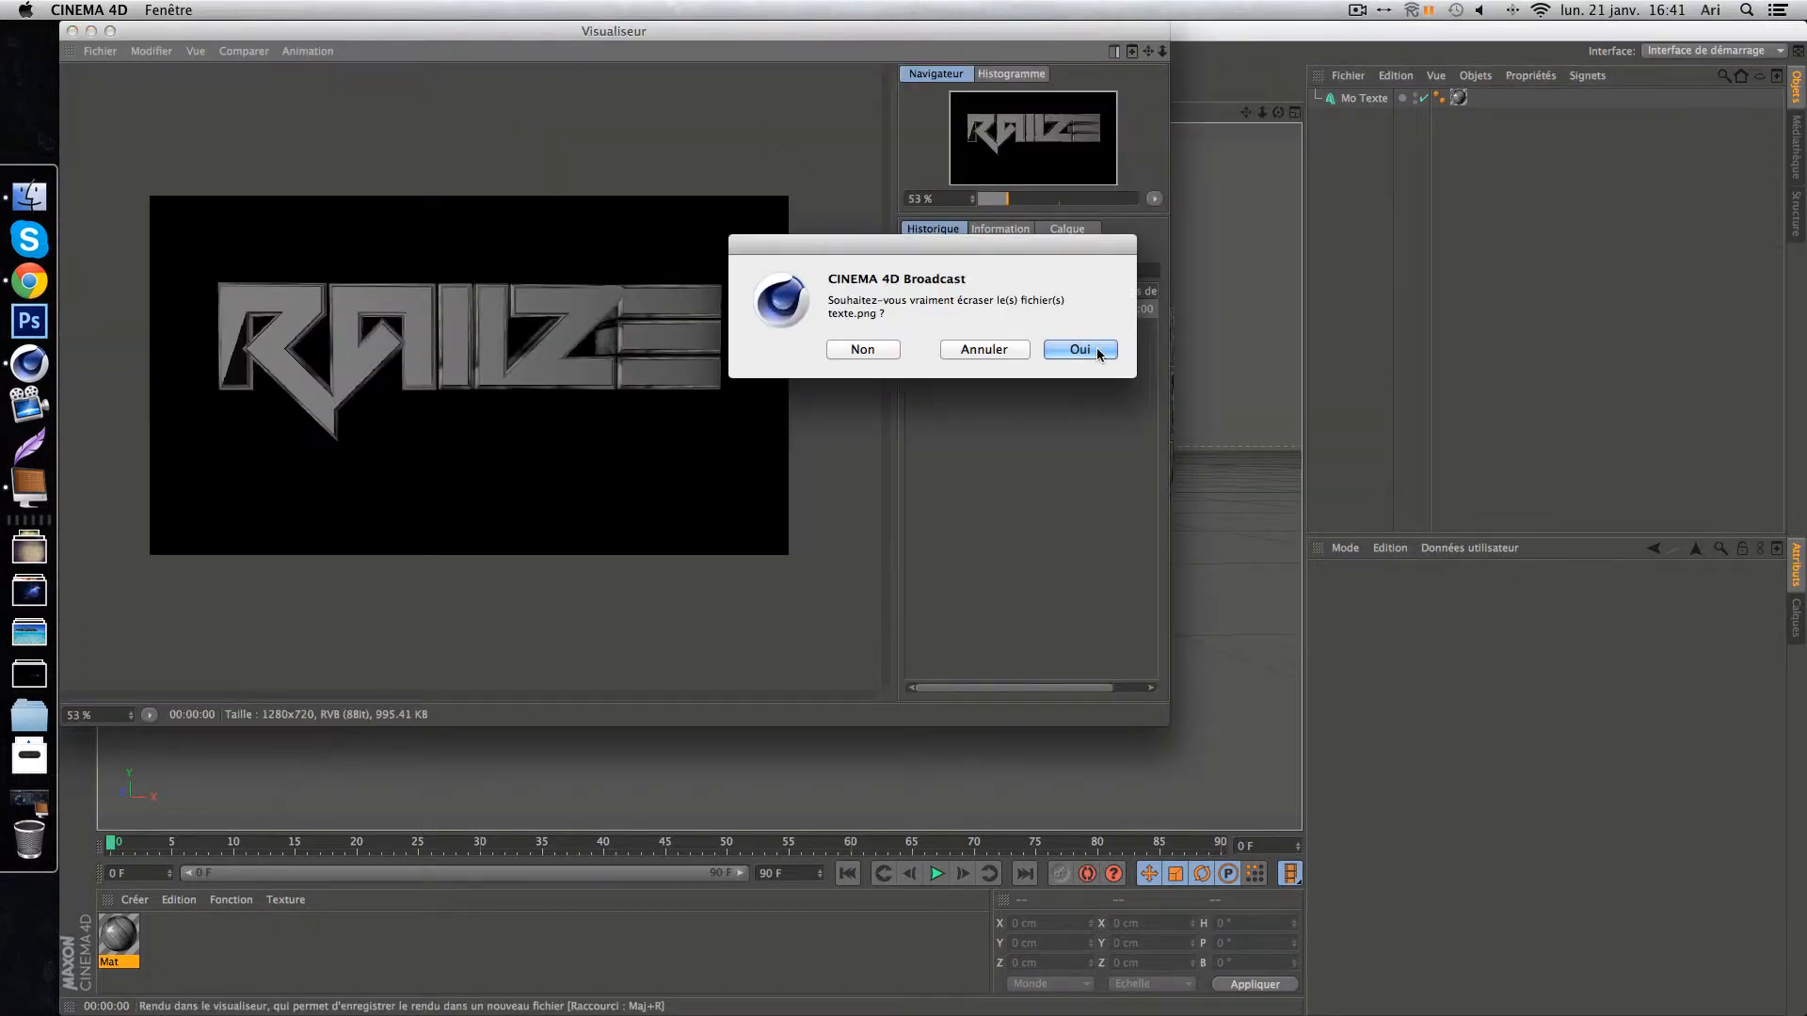
{"action": "left_click", "coordinate": [977, 350]}
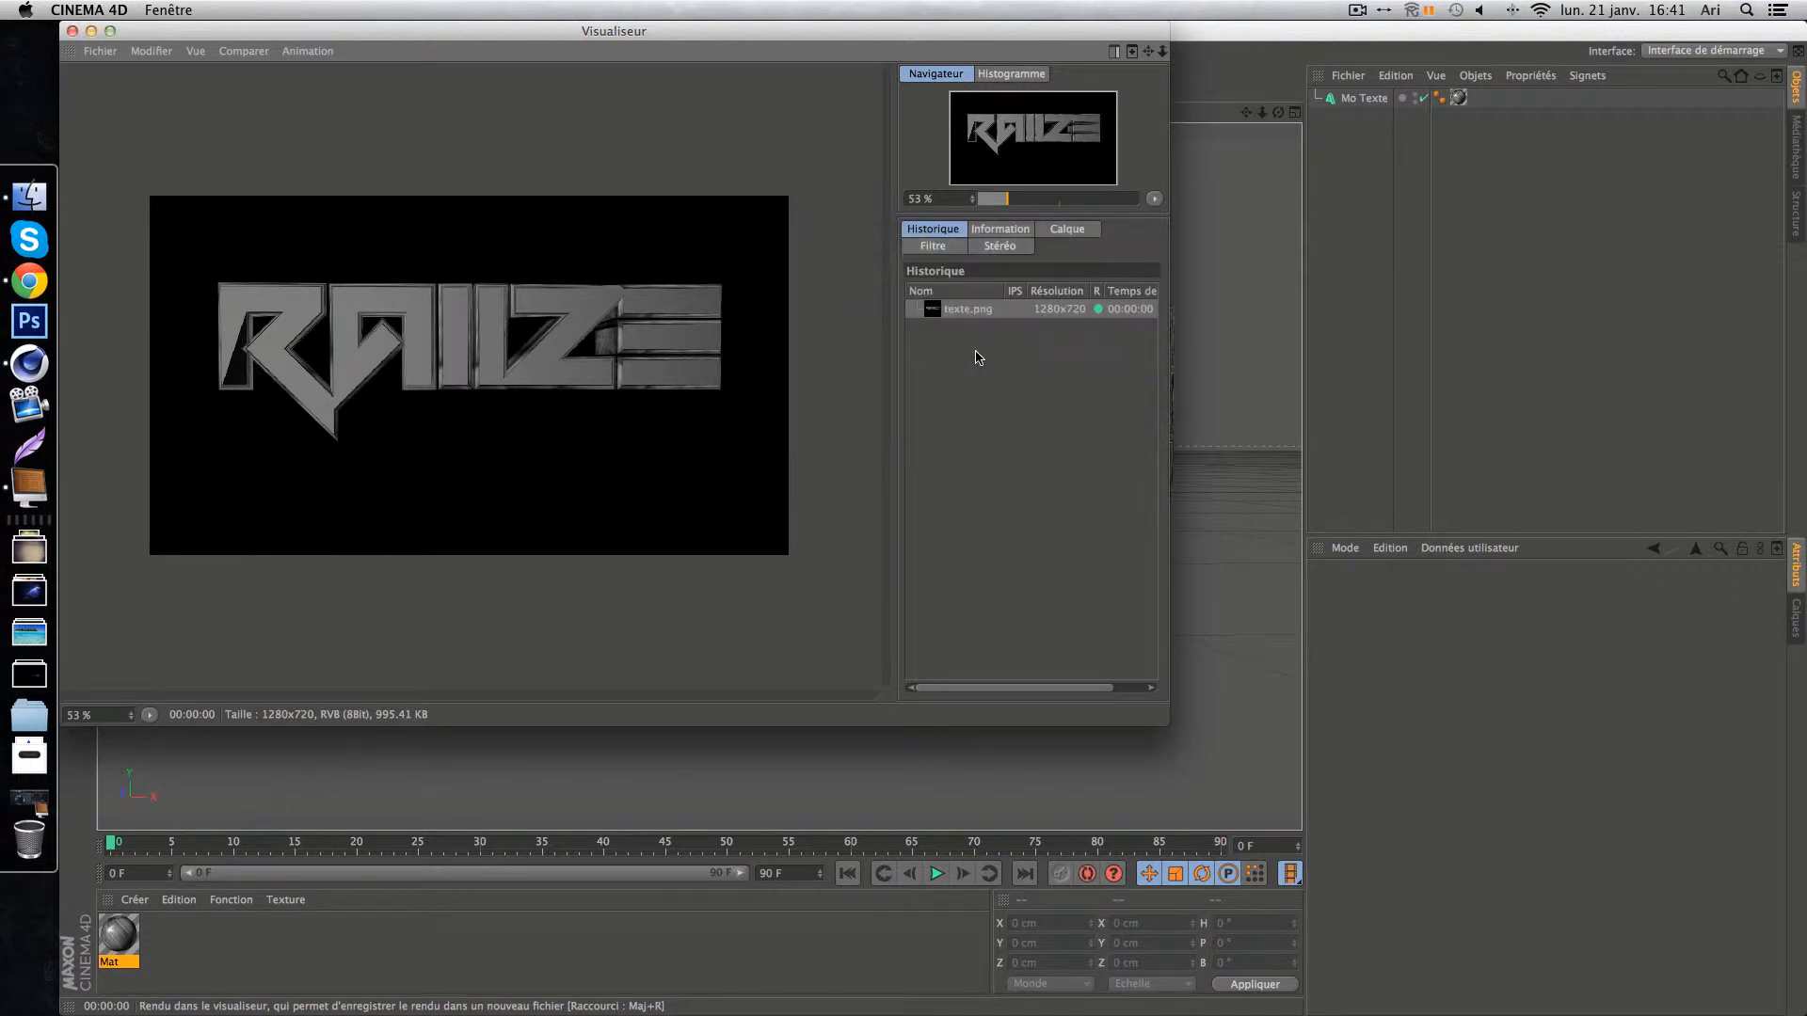
{"action": "left_click", "coordinate": [91, 31]}
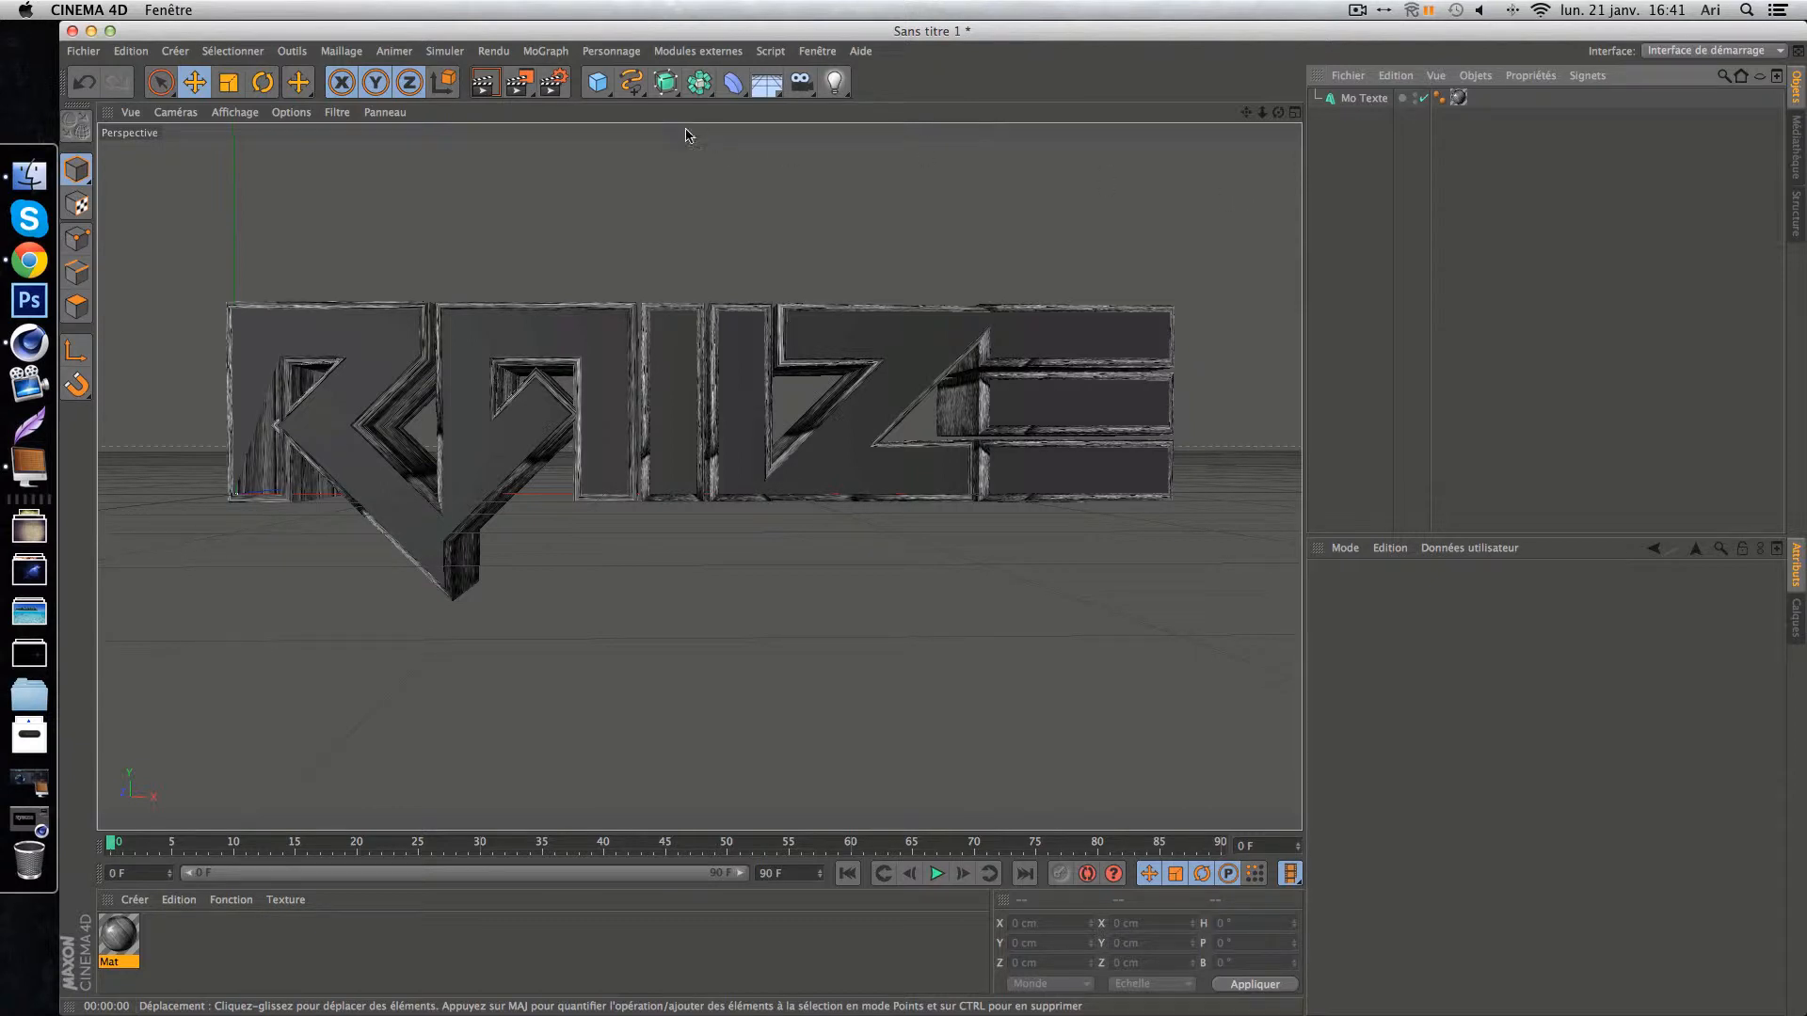
Change the render's output file to "texte 2" on the desktop (Bureau) in the save settings.
{"action": "left_click", "coordinate": [557, 83]}
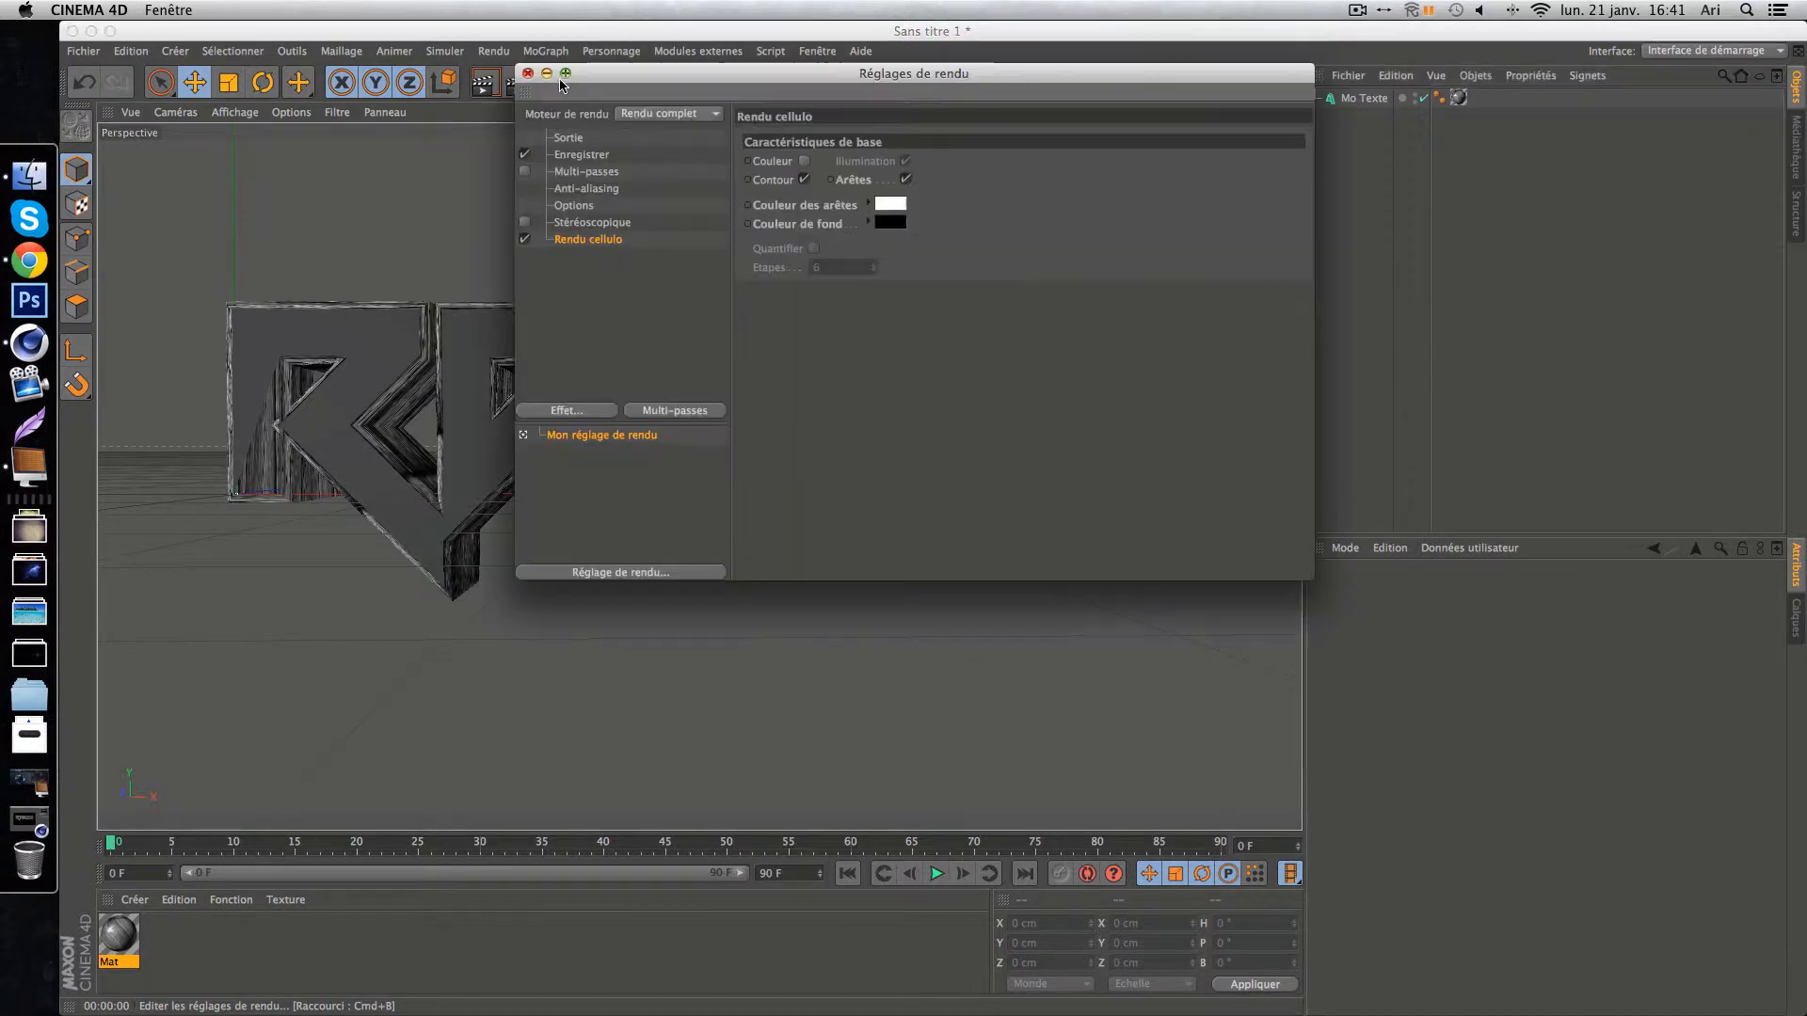
{"action": "left_click", "coordinate": [595, 156]}
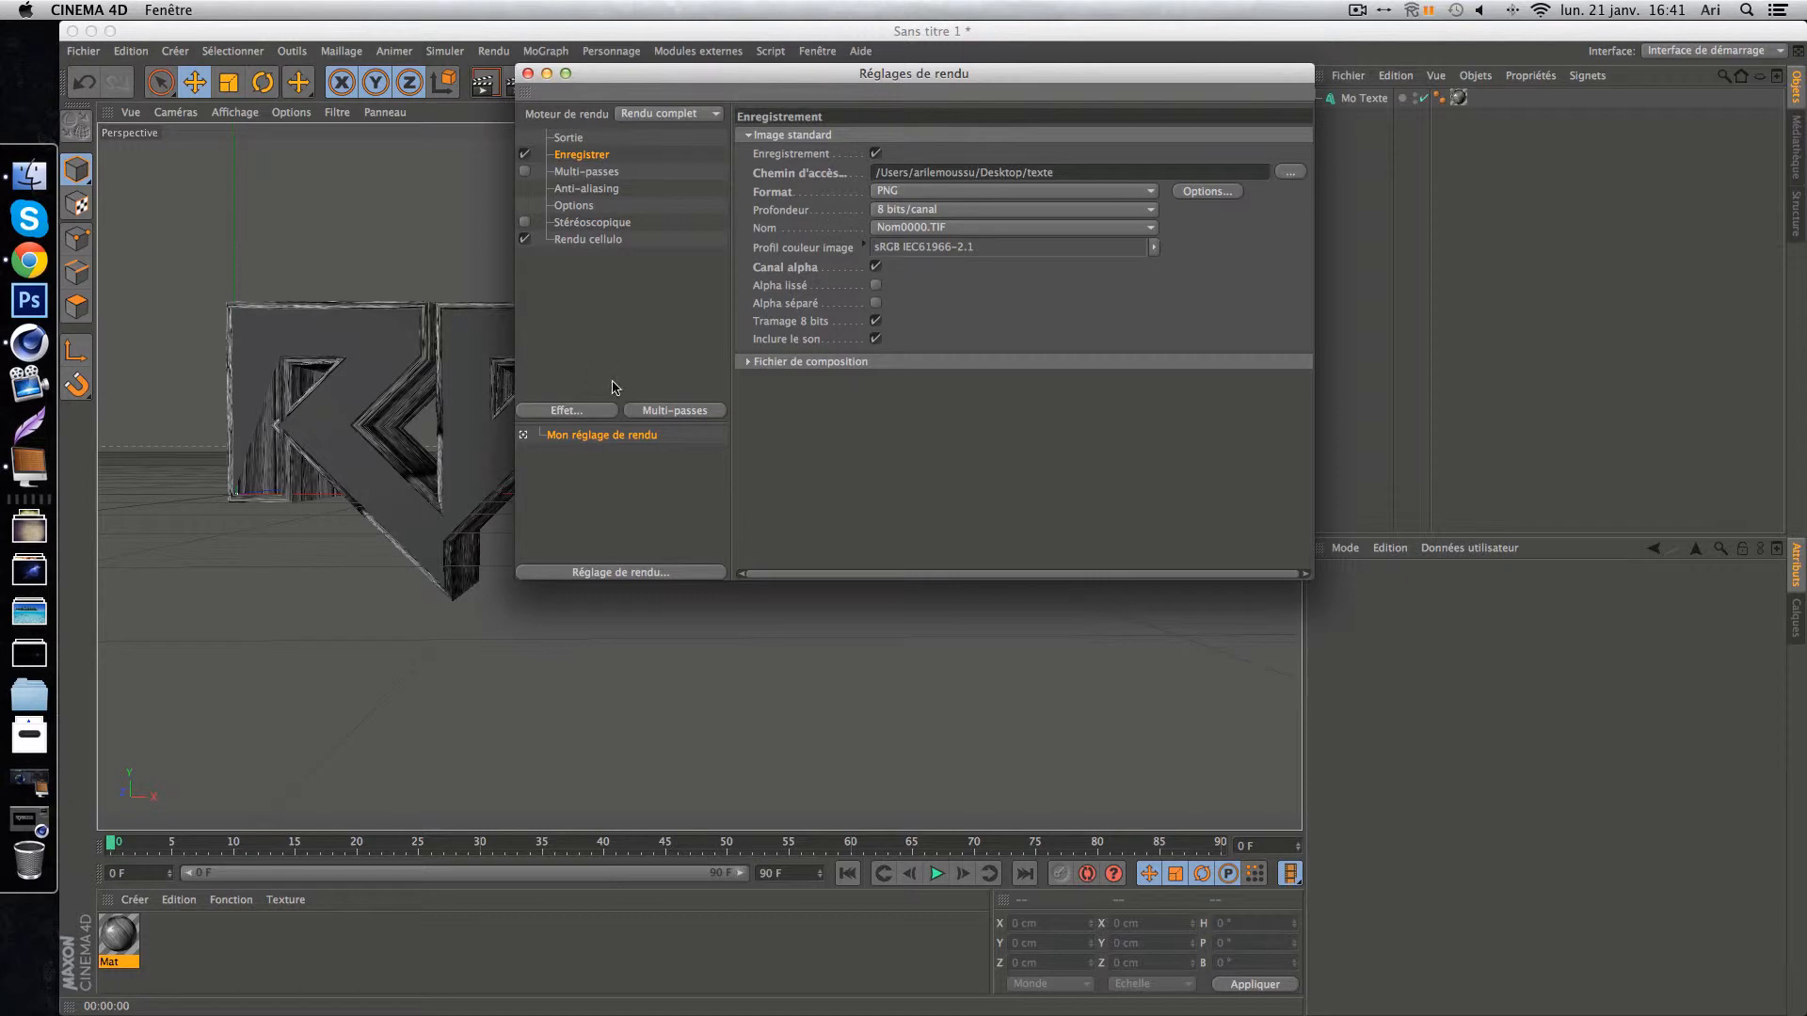
{"action": "left_click", "coordinate": [1291, 173]}
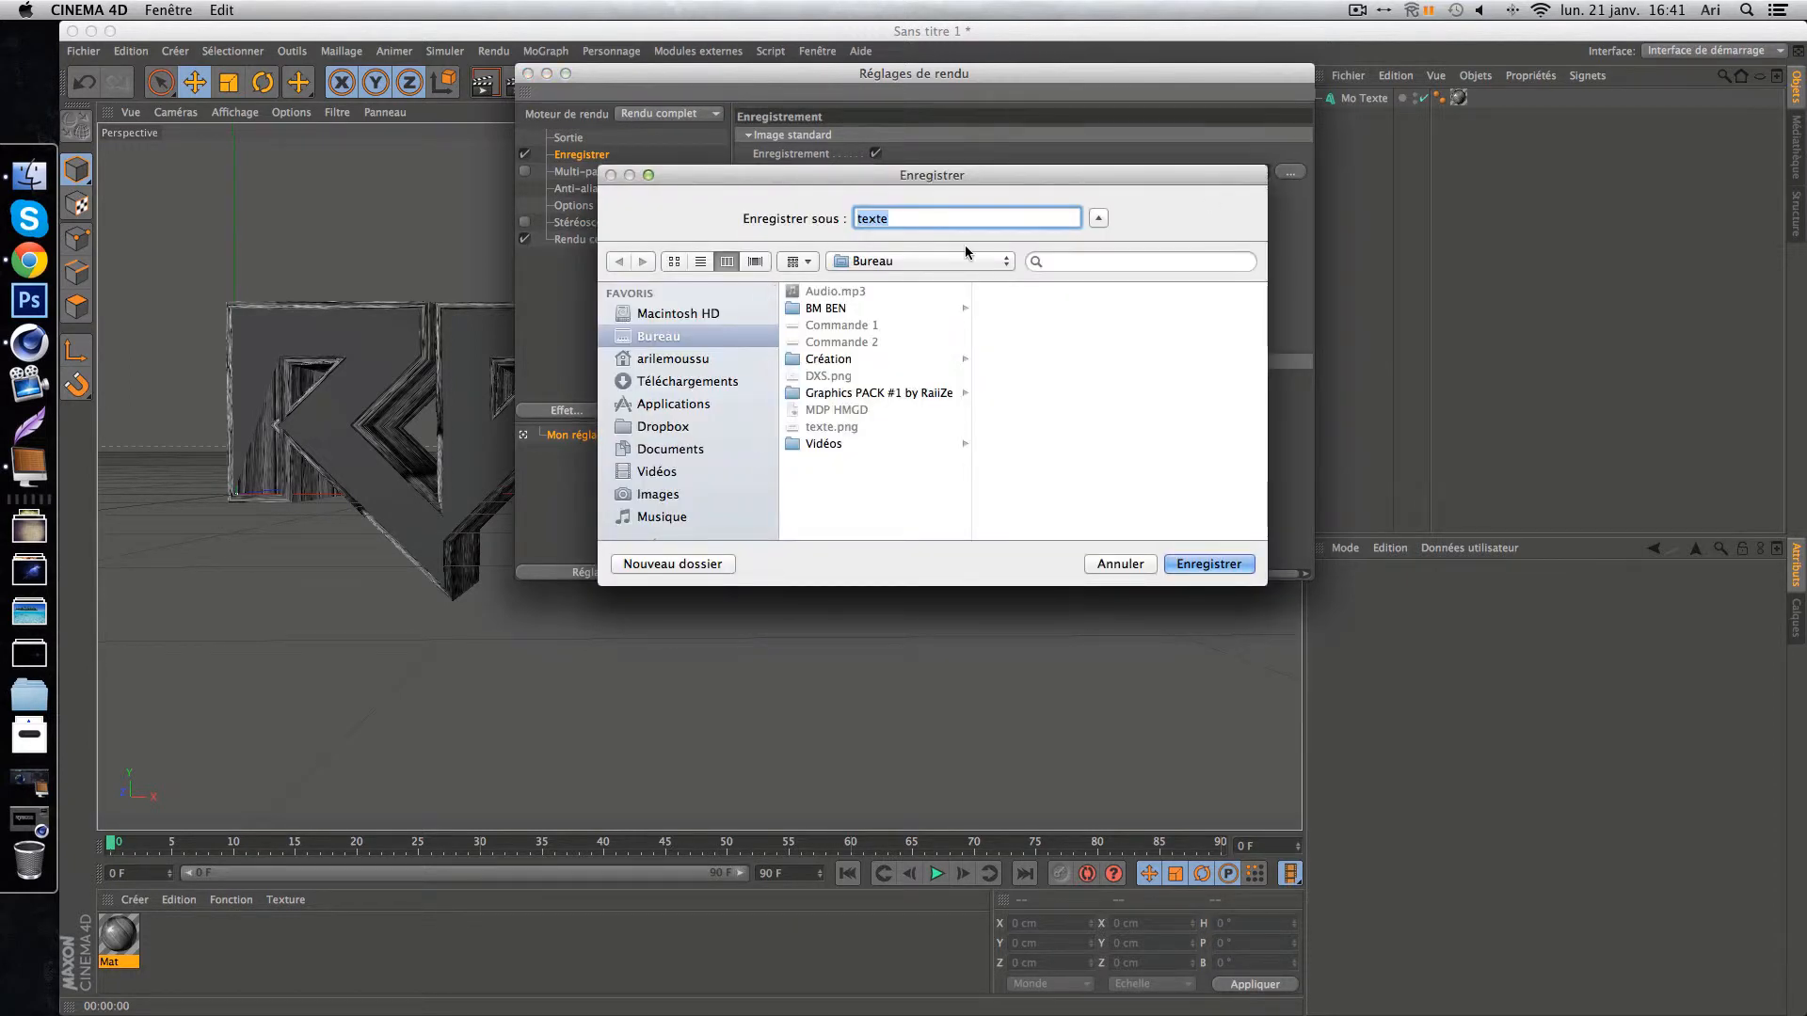
{"action": "key", "text": "BackSpace"}
{"action": "type", "text": "texte 2"}
{"action": "key", "text": "Return"}
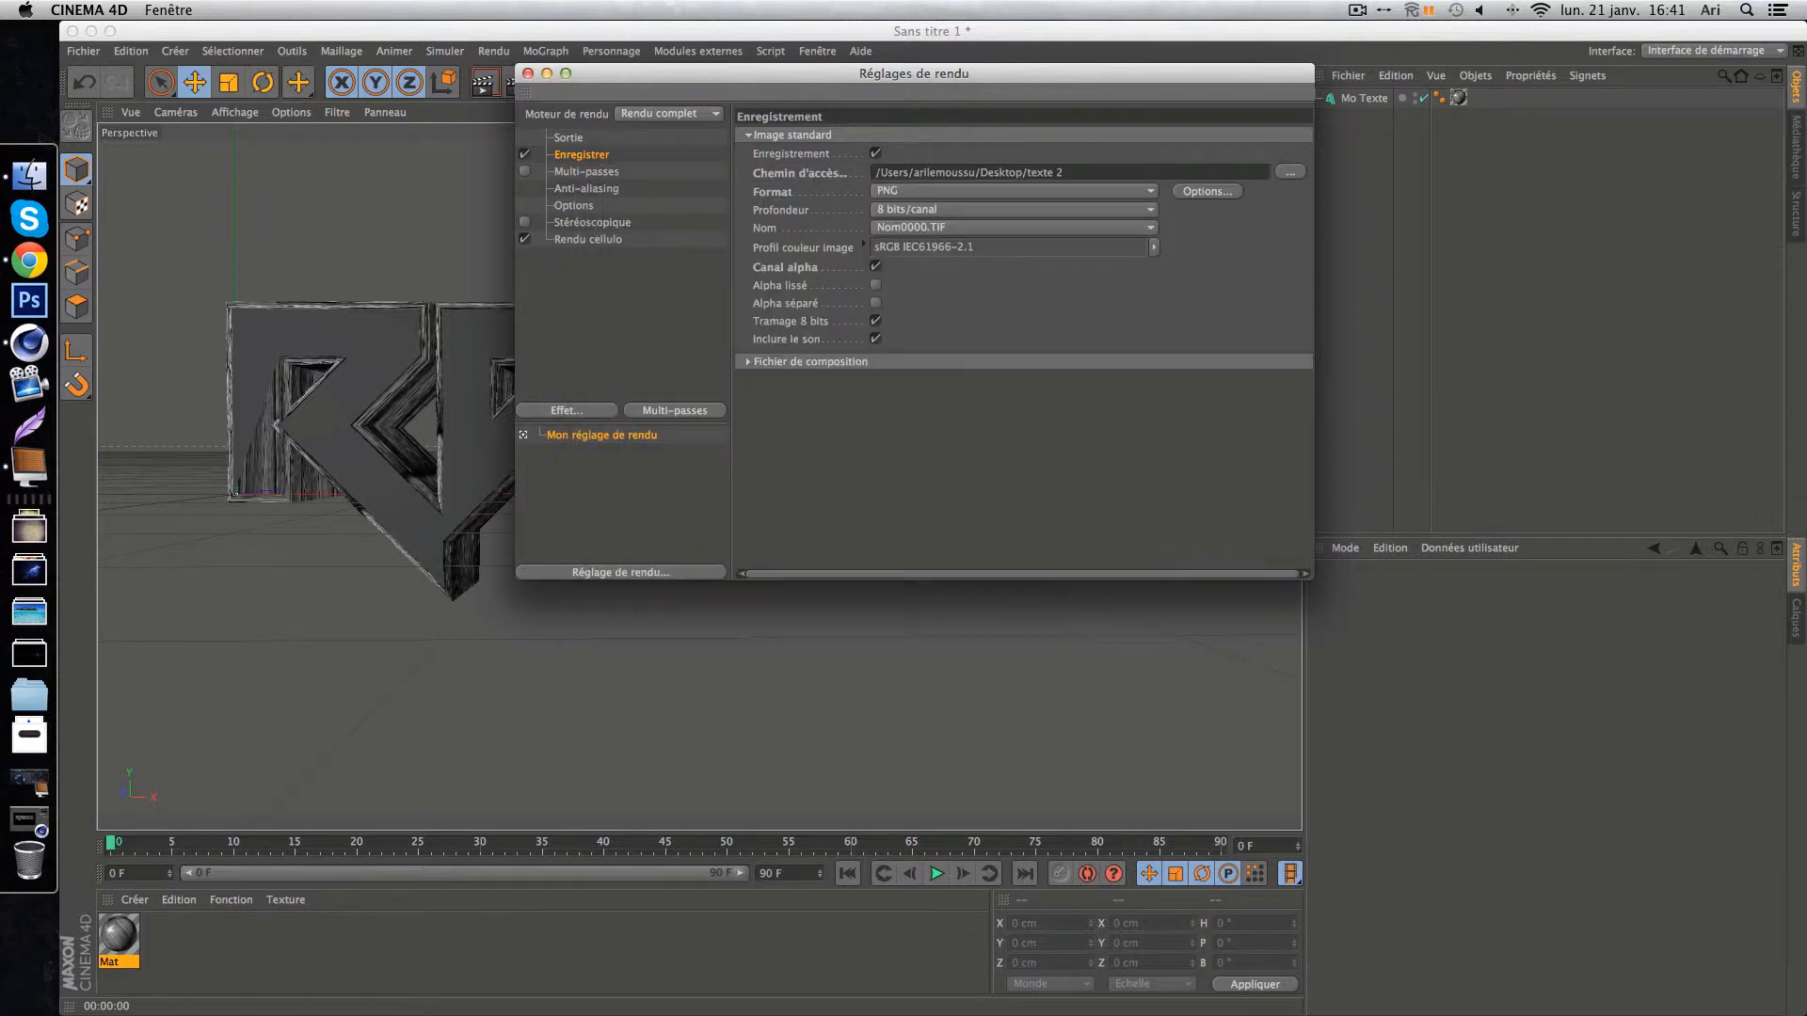
{"action": "left_click", "coordinate": [528, 74]}
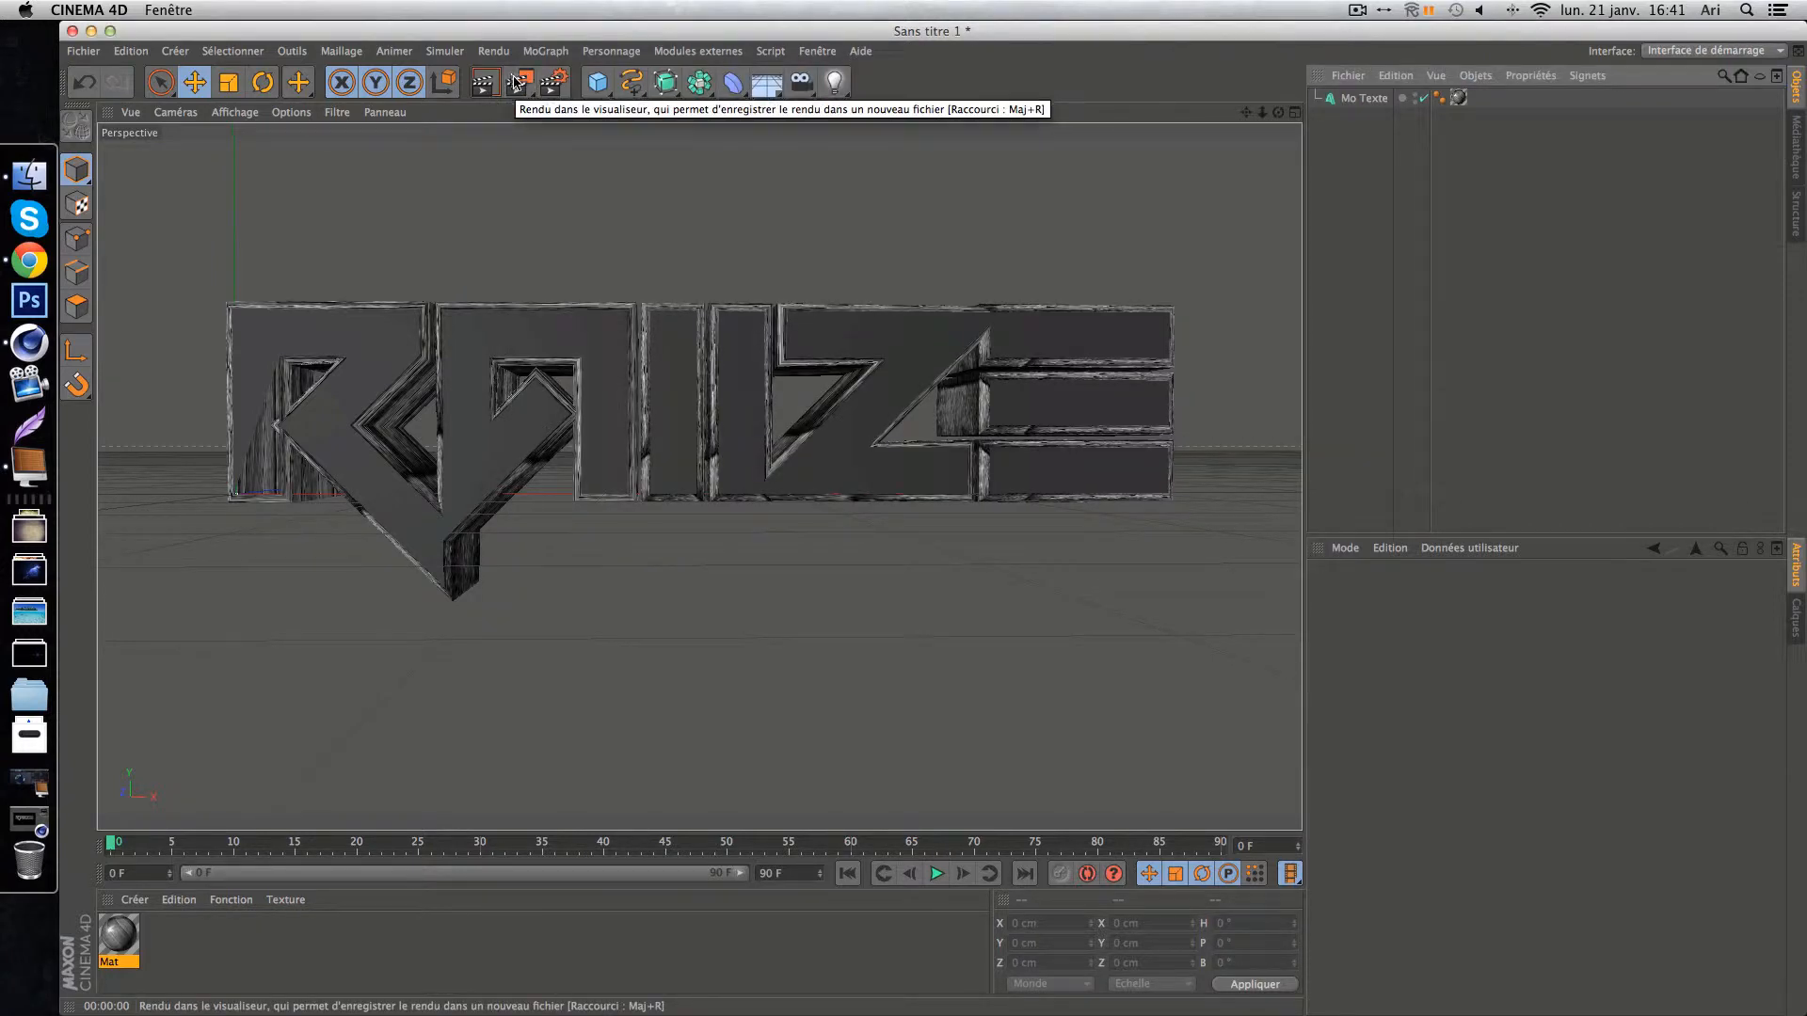
Render the outline version to texte 2.png and compare it with texte.png in the picture viewer.
{"action": "left_click", "coordinate": [517, 84]}
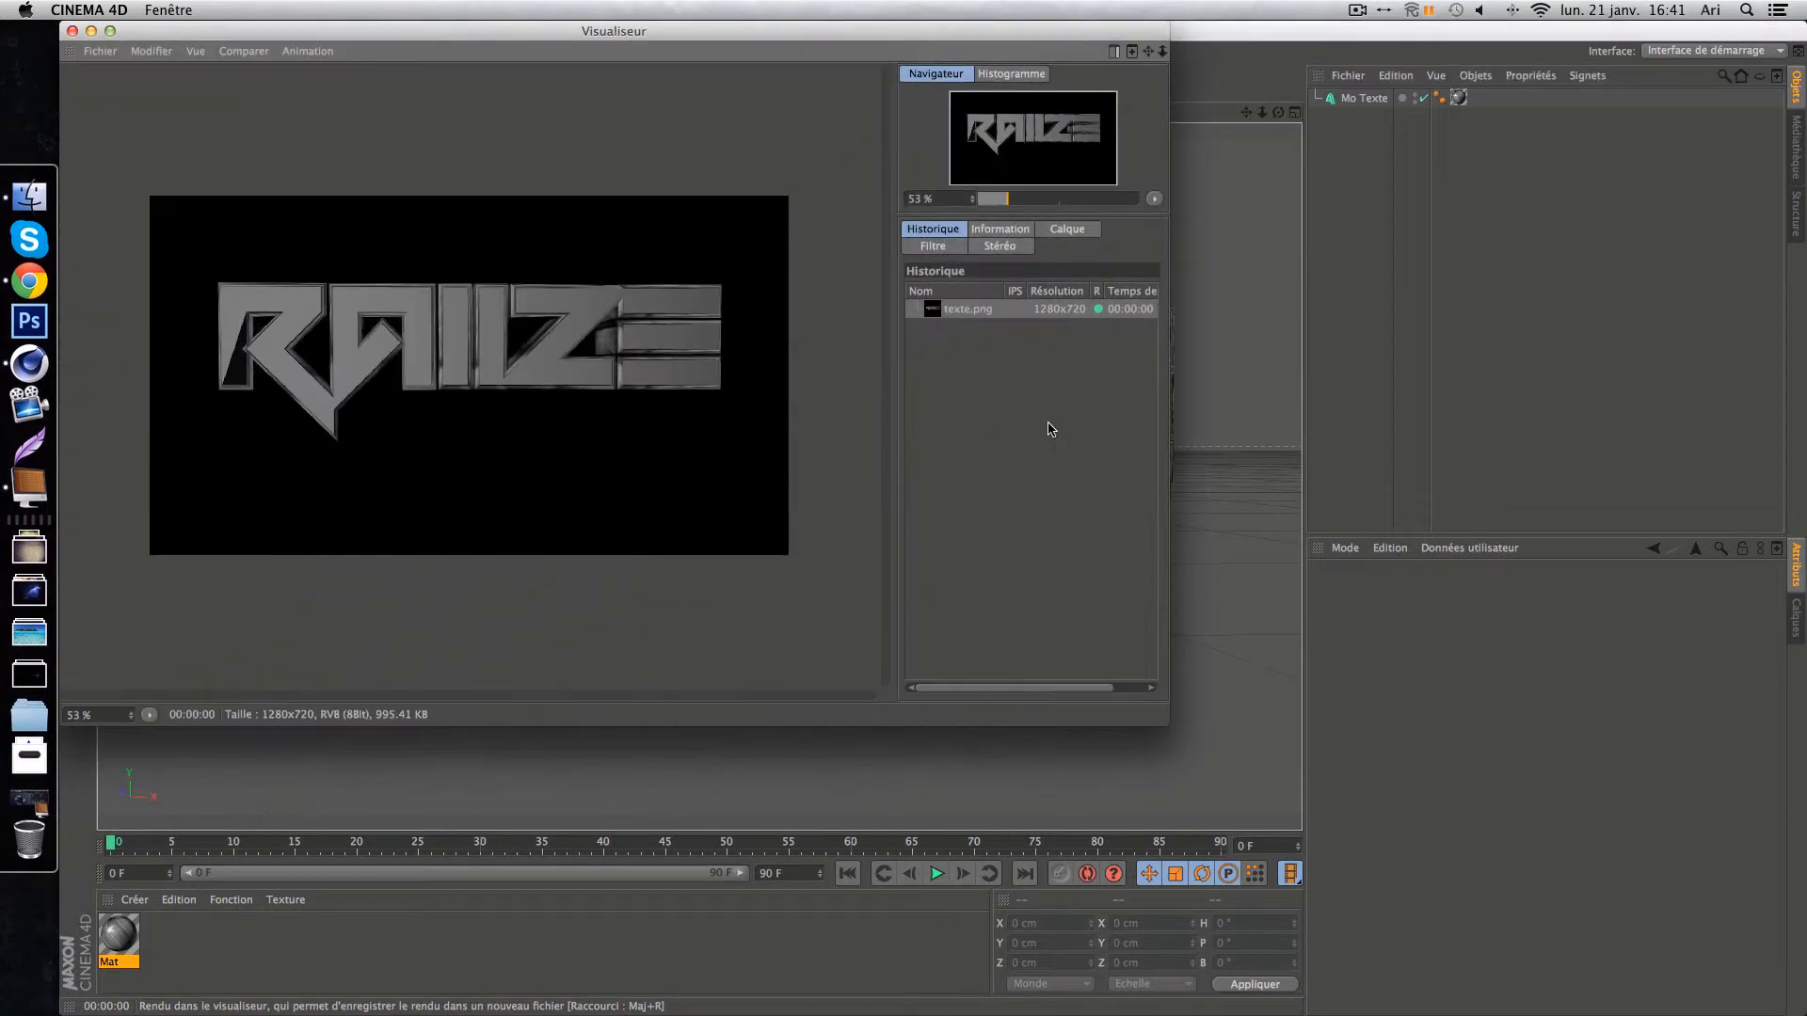
{"action": "left_click", "coordinate": [974, 310]}
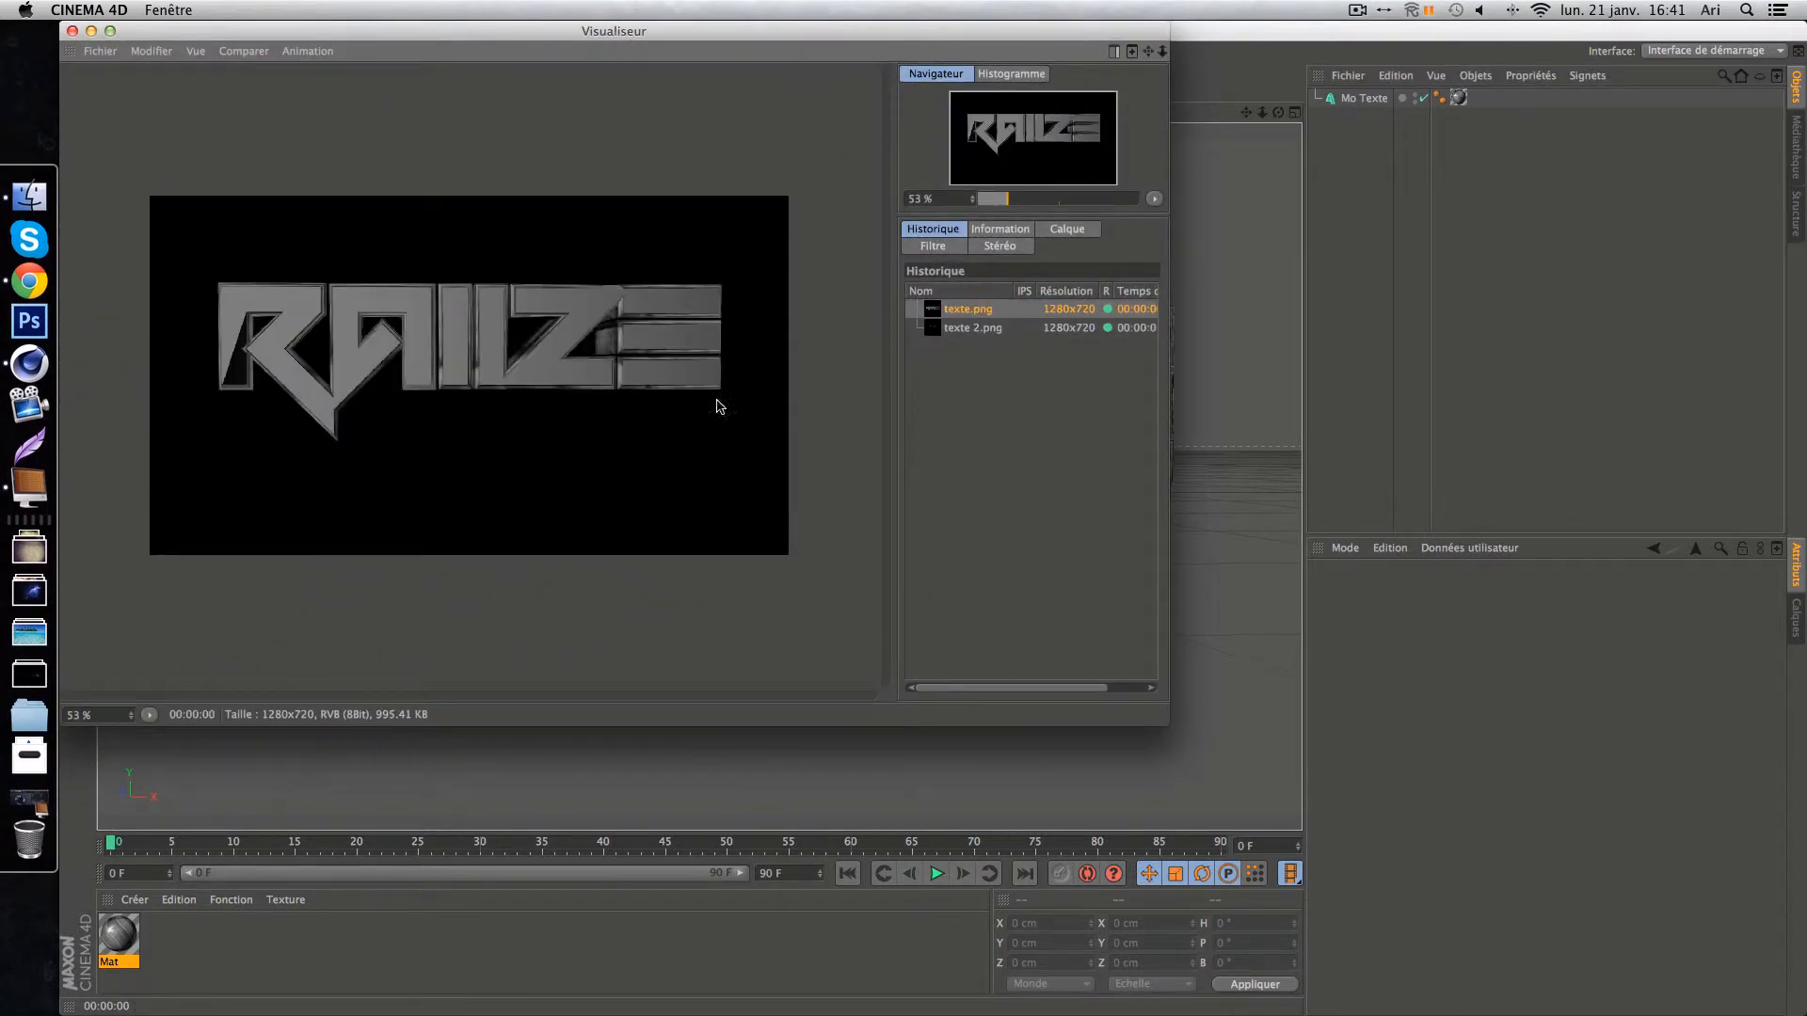
{"action": "left_click", "coordinate": [979, 329]}
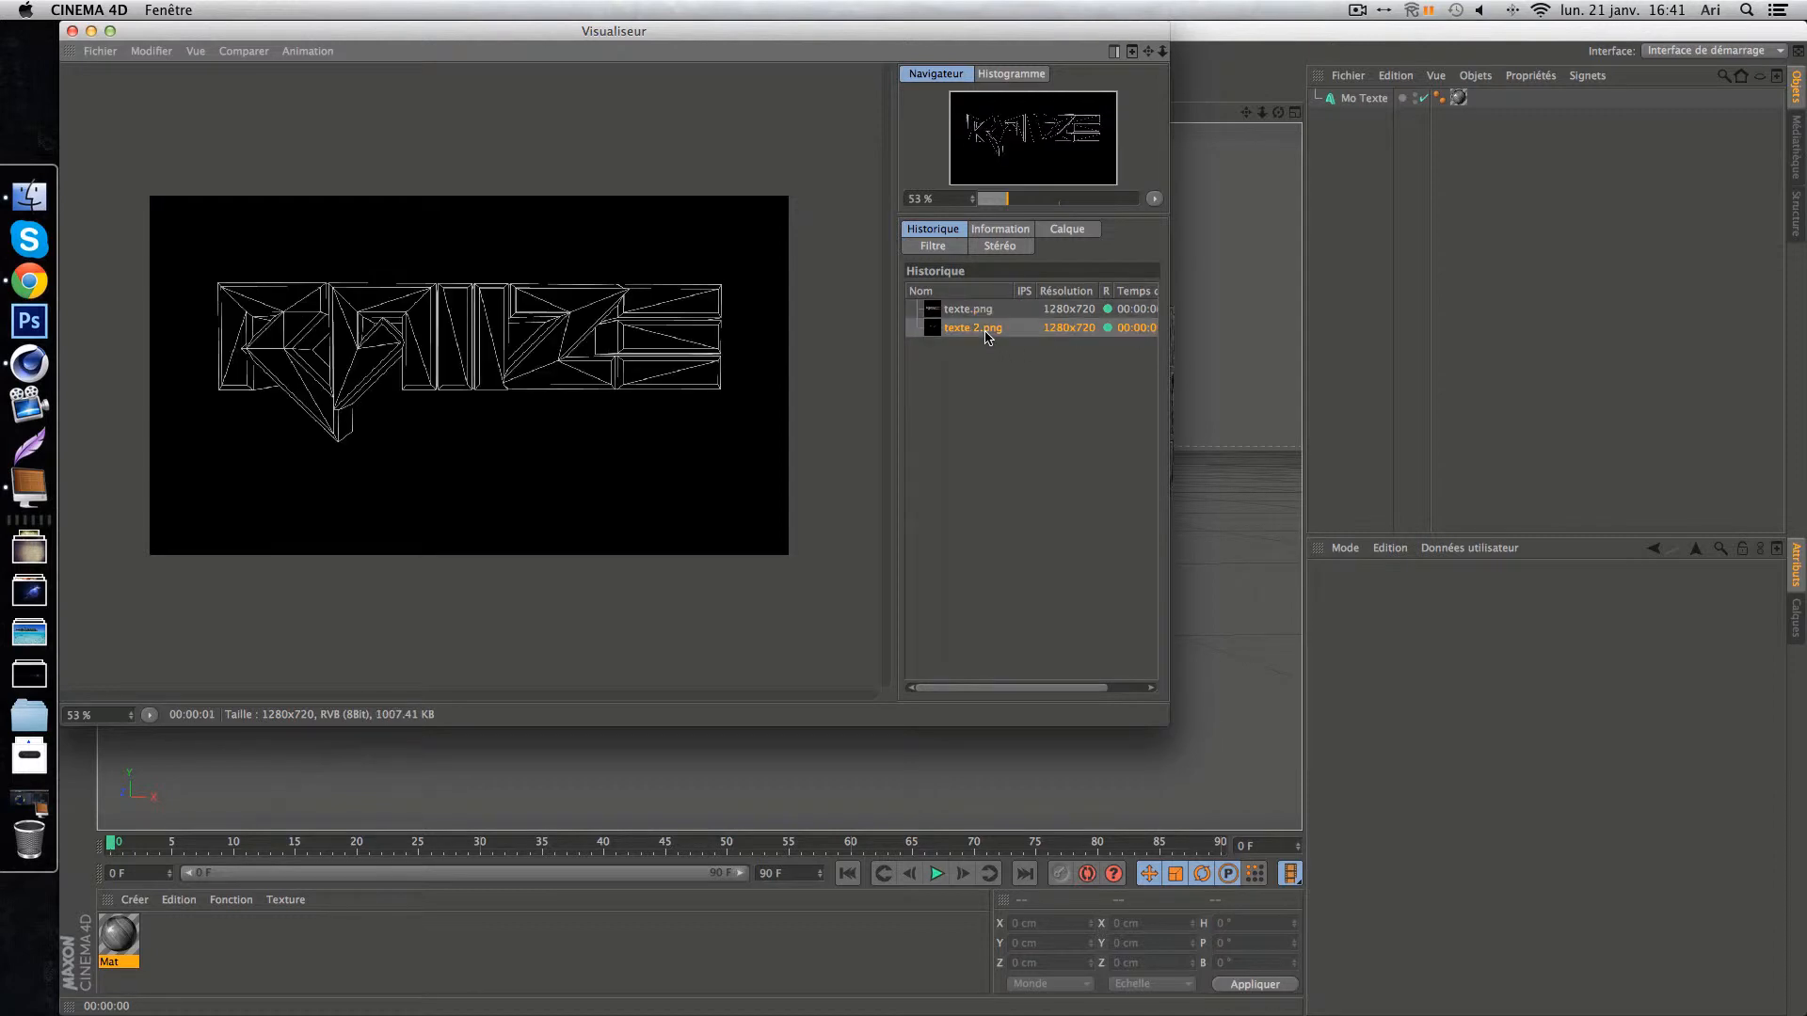
{"action": "scroll", "coordinate": [452, 122], "scroll_direction": "up", "scroll_amount": 4}
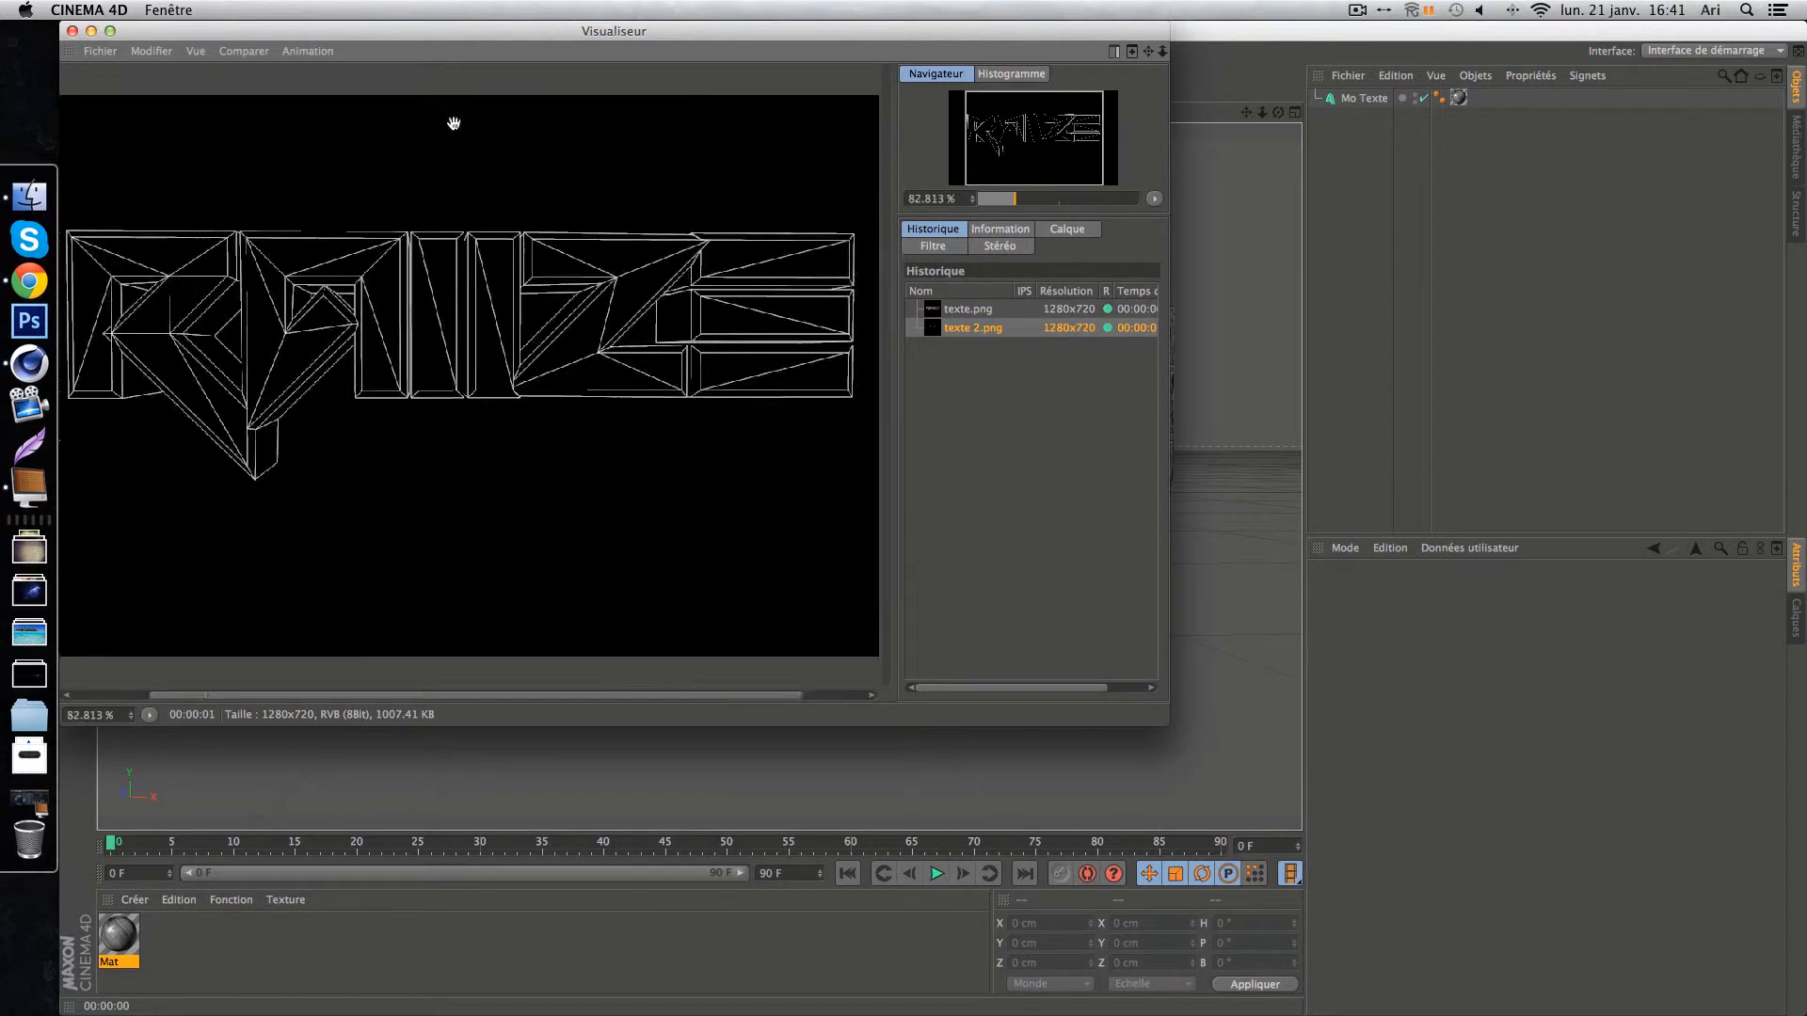
{"action": "scroll", "coordinate": [515, 352], "scroll_direction": "up", "scroll_amount": 3}
{"action": "scroll", "coordinate": [514, 352], "scroll_direction": "down", "scroll_amount": 6}
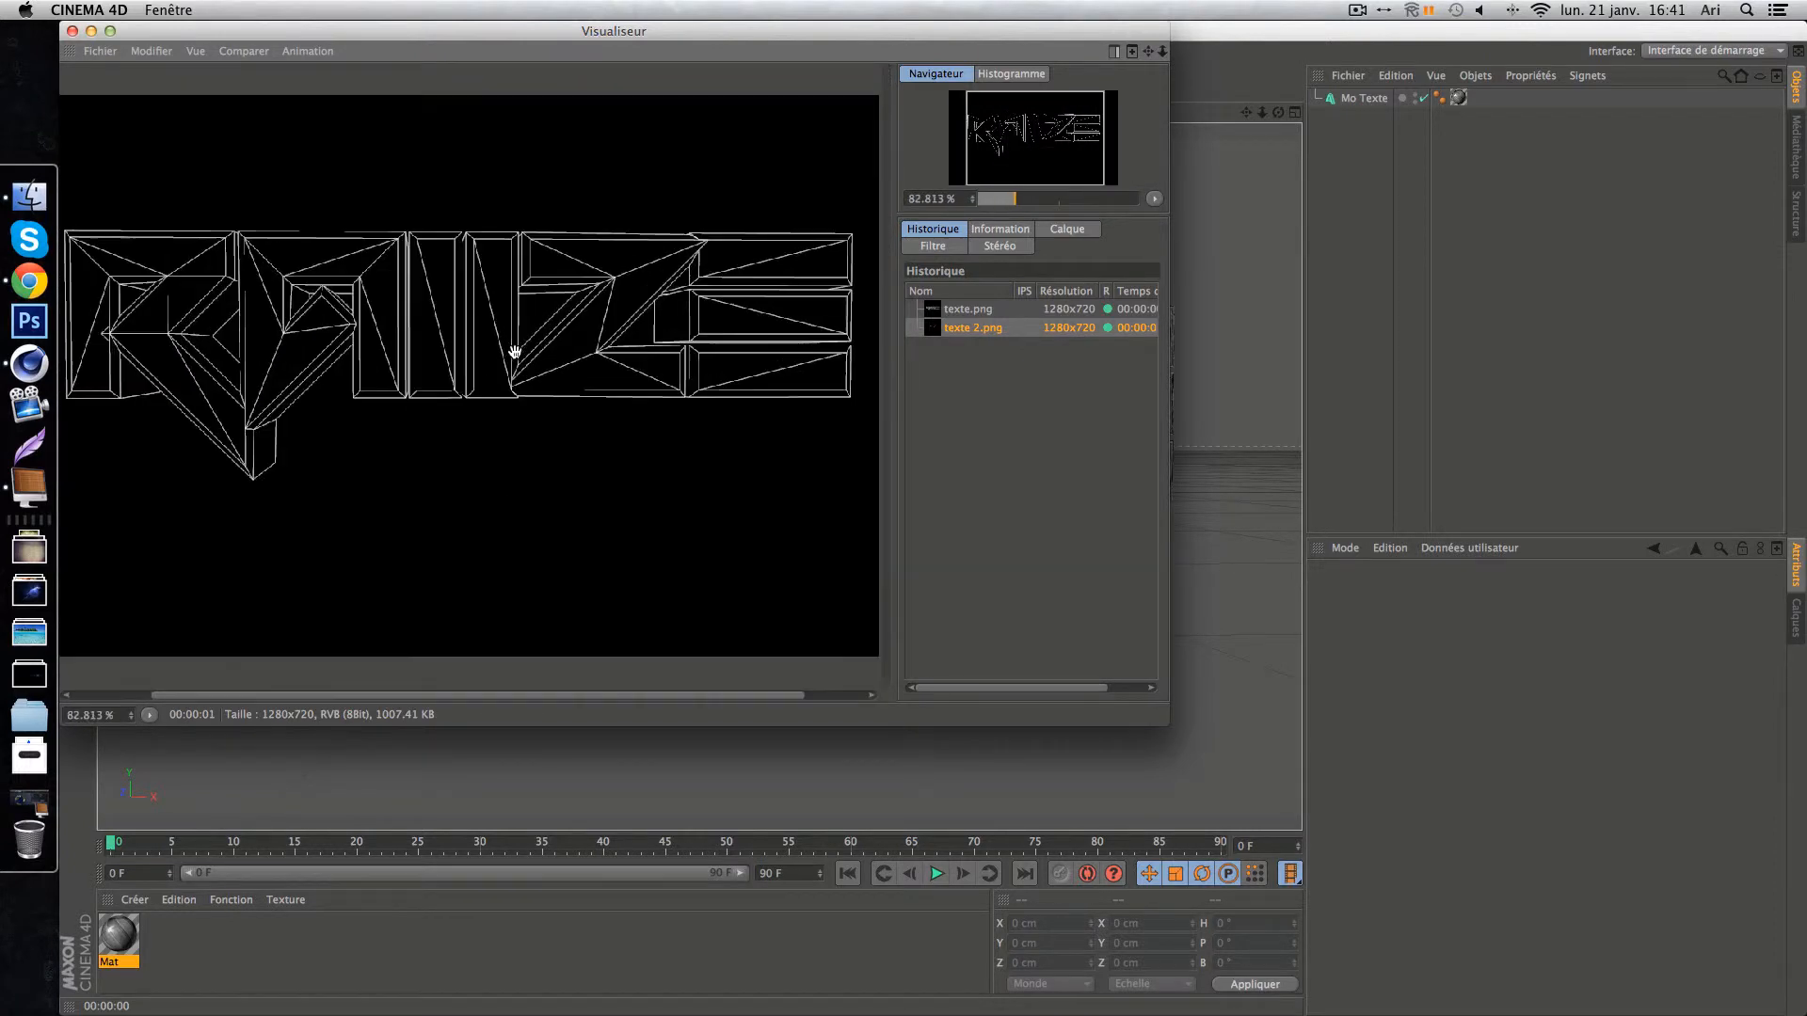
{"action": "left_click", "coordinate": [72, 31]}
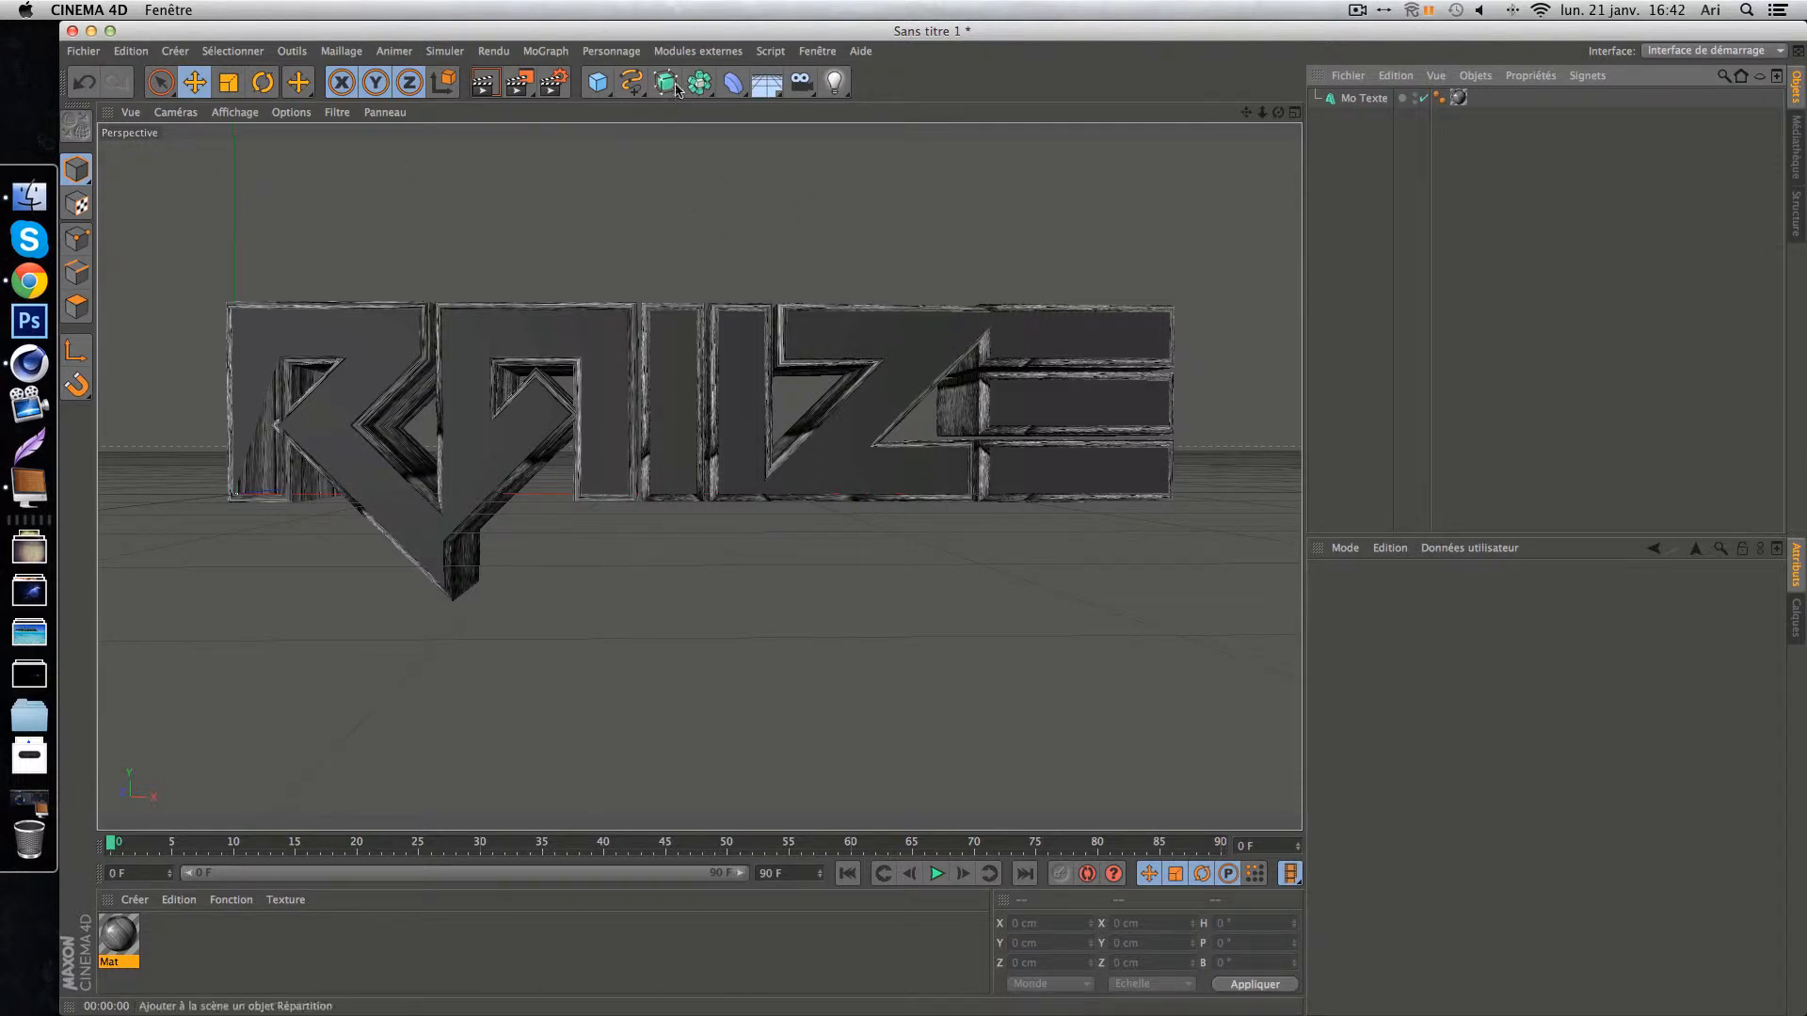
Quit Cinema 4D without saving the RaiiZe project and launch Photoshop.
{"action": "left_click", "coordinate": [73, 32]}
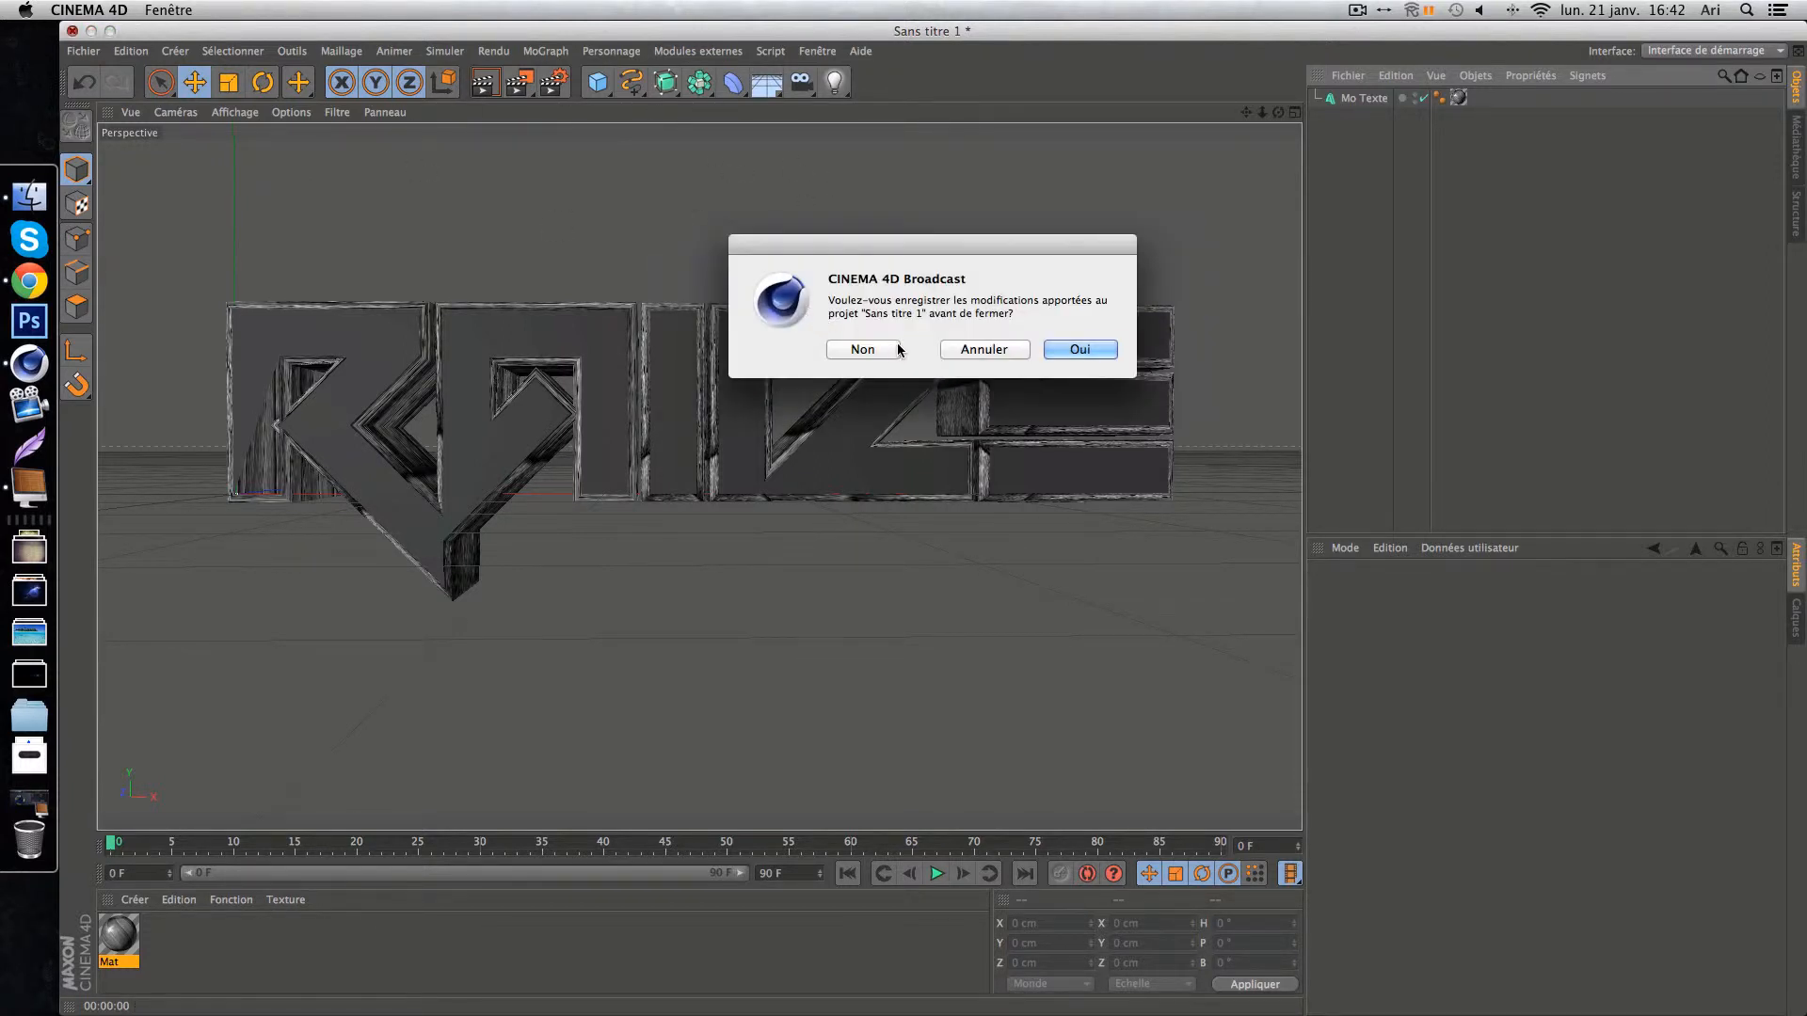
{"action": "left_click", "coordinate": [861, 350]}
{"action": "left_click", "coordinate": [72, 32]}
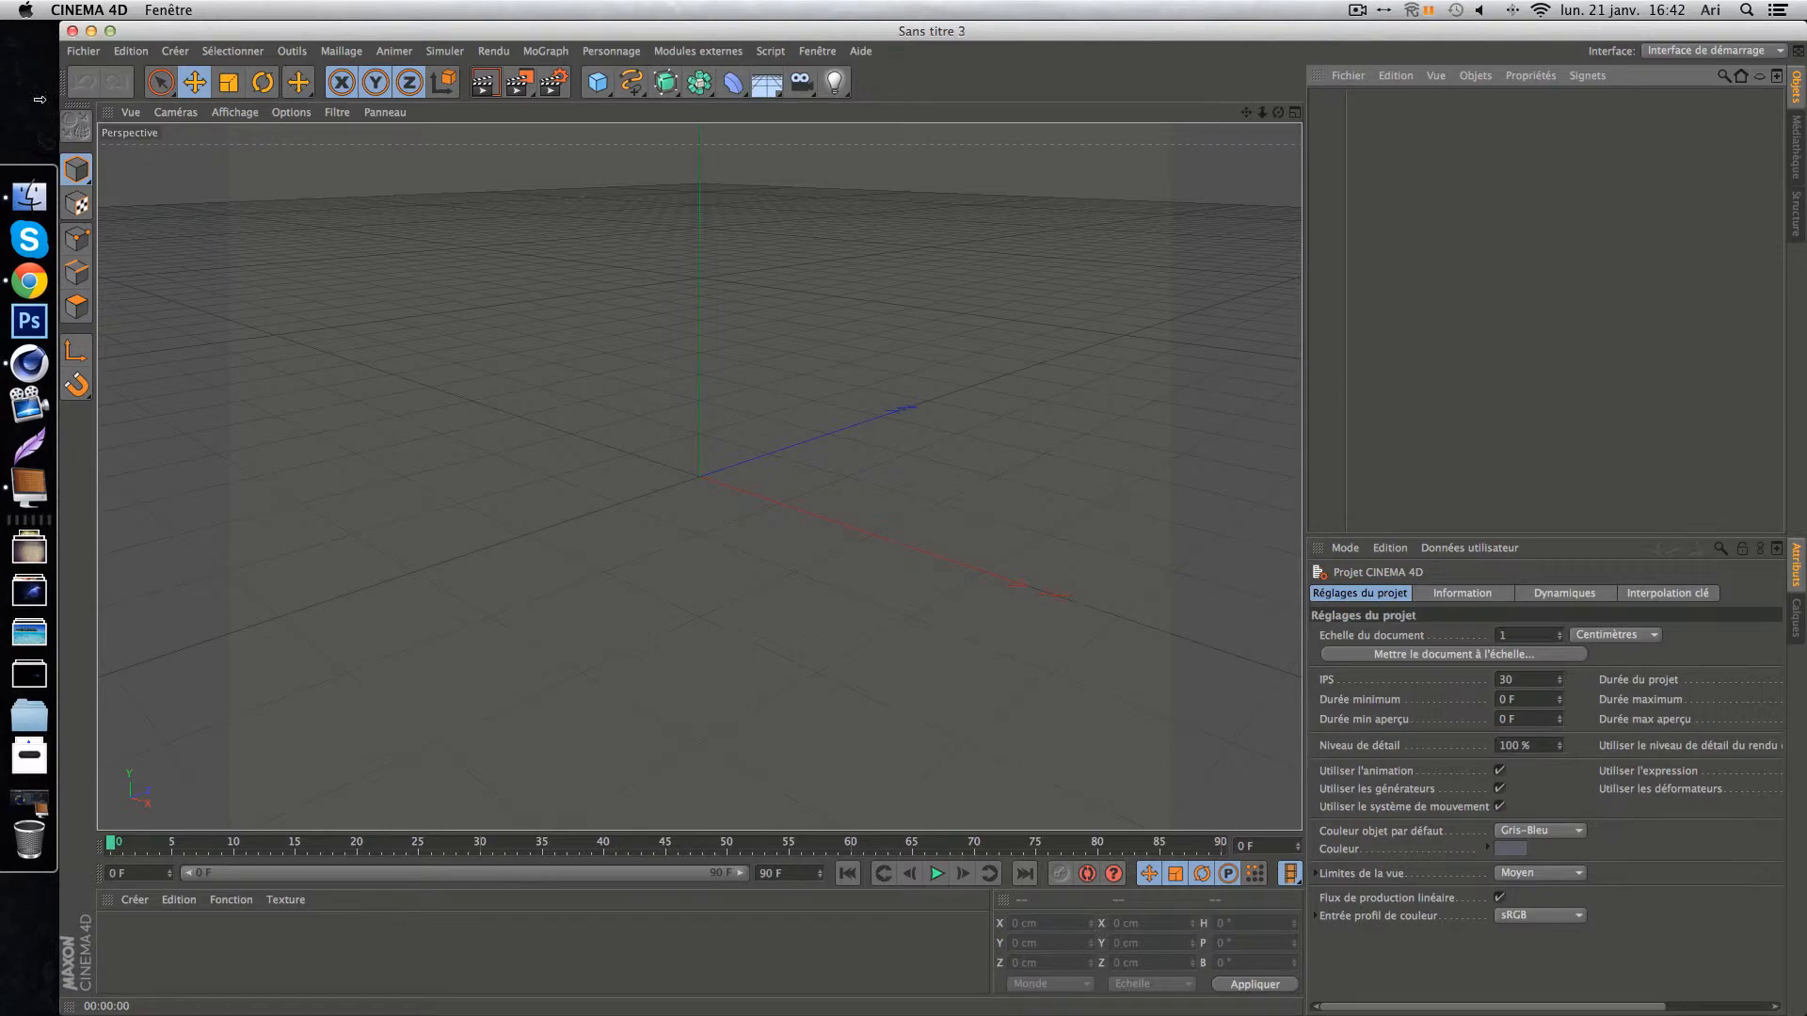
{"action": "right_click", "coordinate": [29, 364]}
{"action": "left_click", "coordinate": [122, 377]}
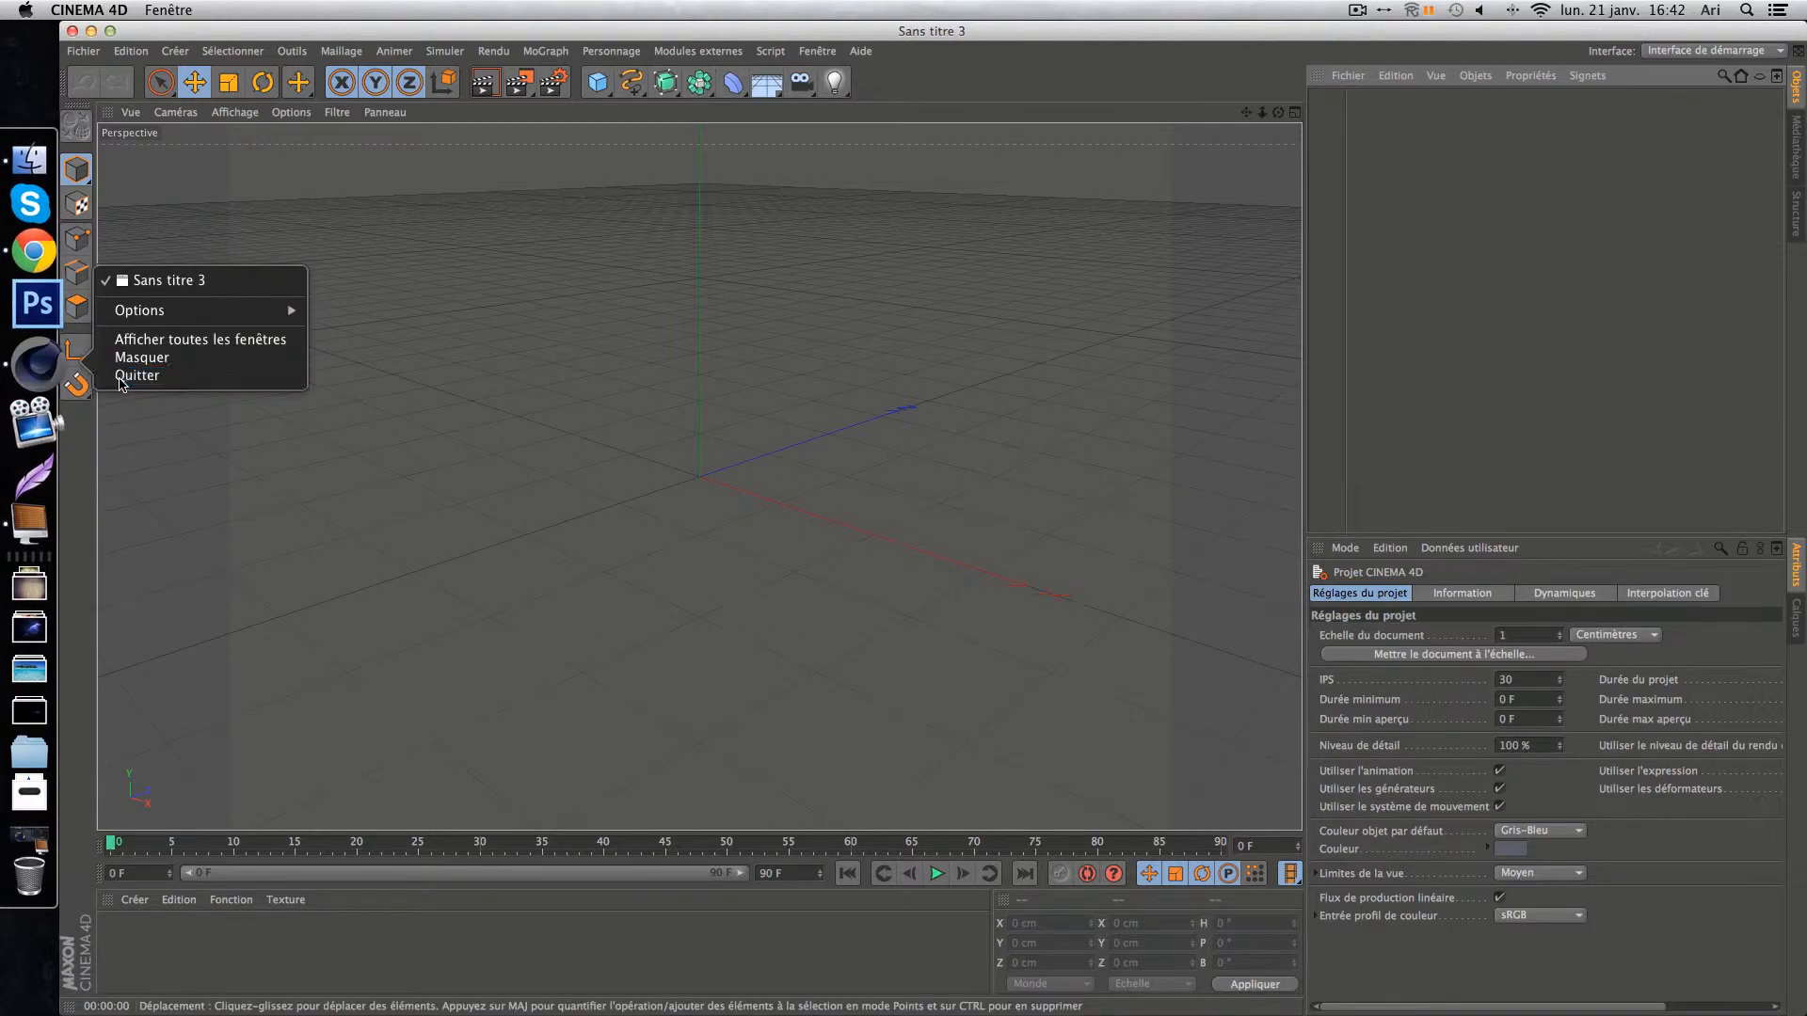
{"action": "left_click", "coordinate": [41, 325]}
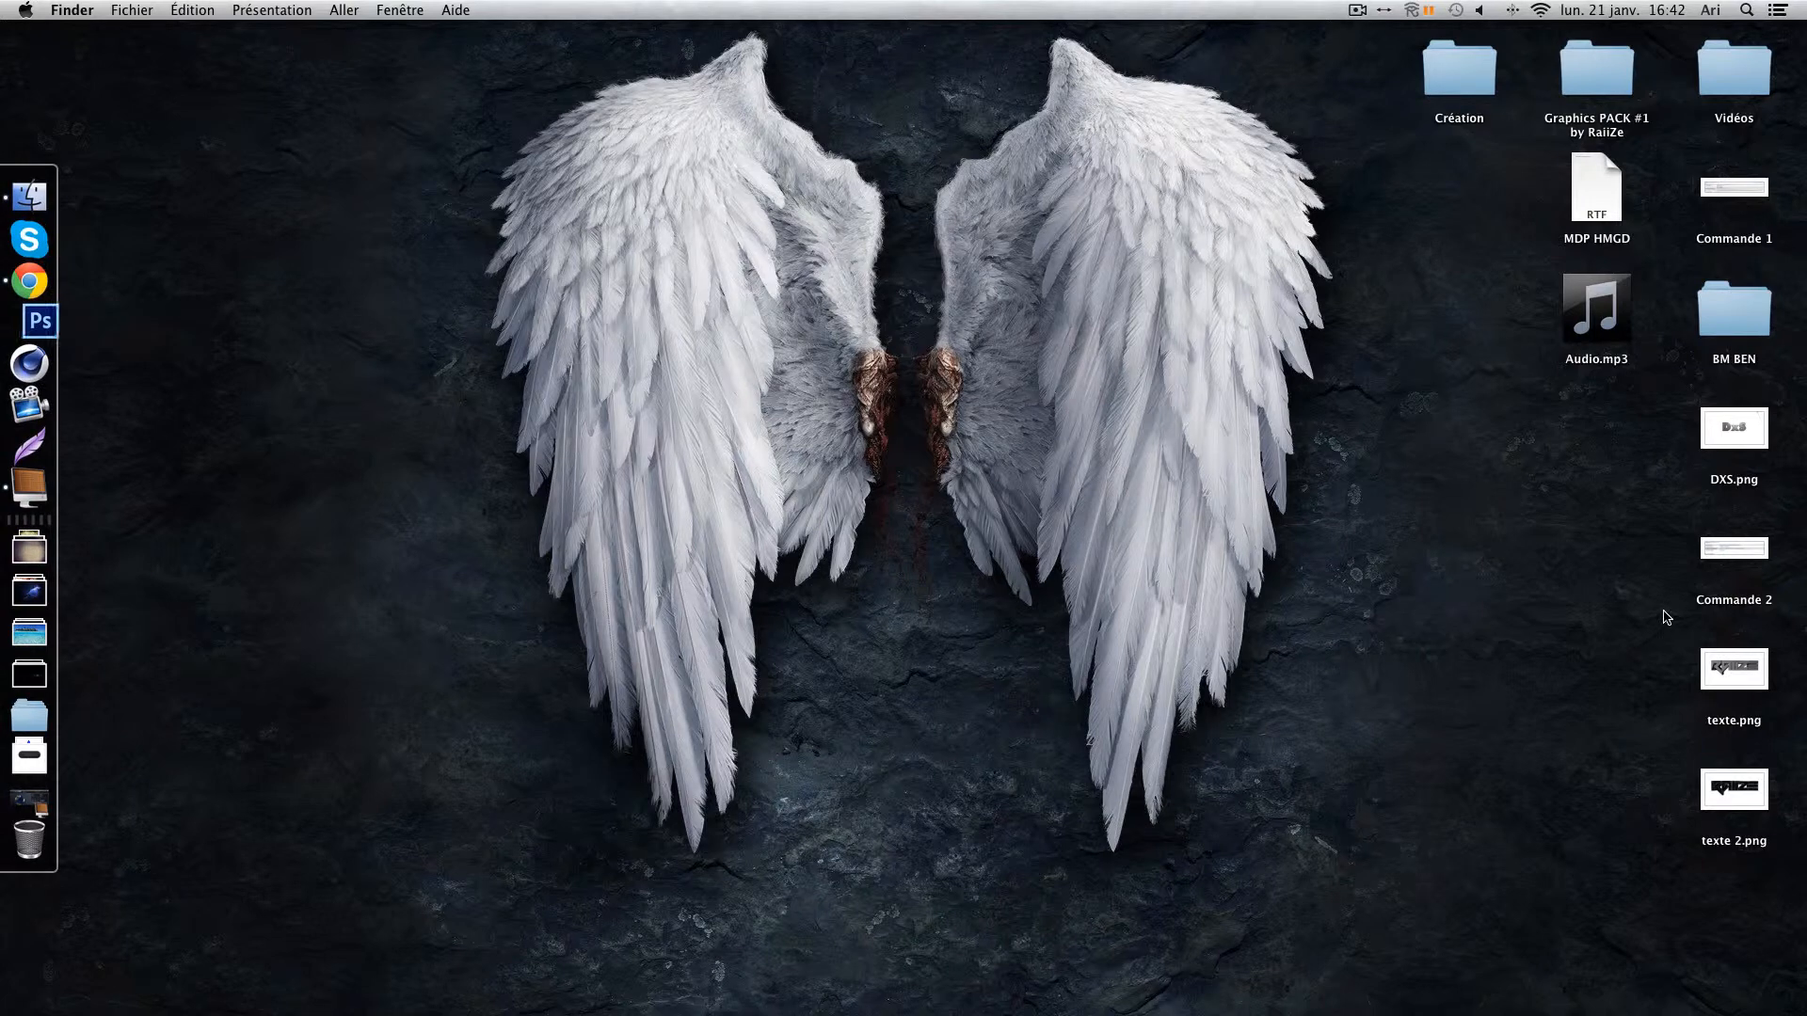
Rearrange the desktop icons so Commande 2 sits directly below Commande 1, followed by the BM BEN folder and DXS.png.
{"action": "left_click_drag", "start_coordinate": [1755, 554], "coordinate": [1481, 435]}
{"action": "left_click_drag", "start_coordinate": [1737, 428], "coordinate": [1737, 546]}
{"action": "left_click_drag", "start_coordinate": [1746, 324], "coordinate": [1745, 447]}
{"action": "left_click_drag", "start_coordinate": [1423, 445], "coordinate": [1685, 316]}
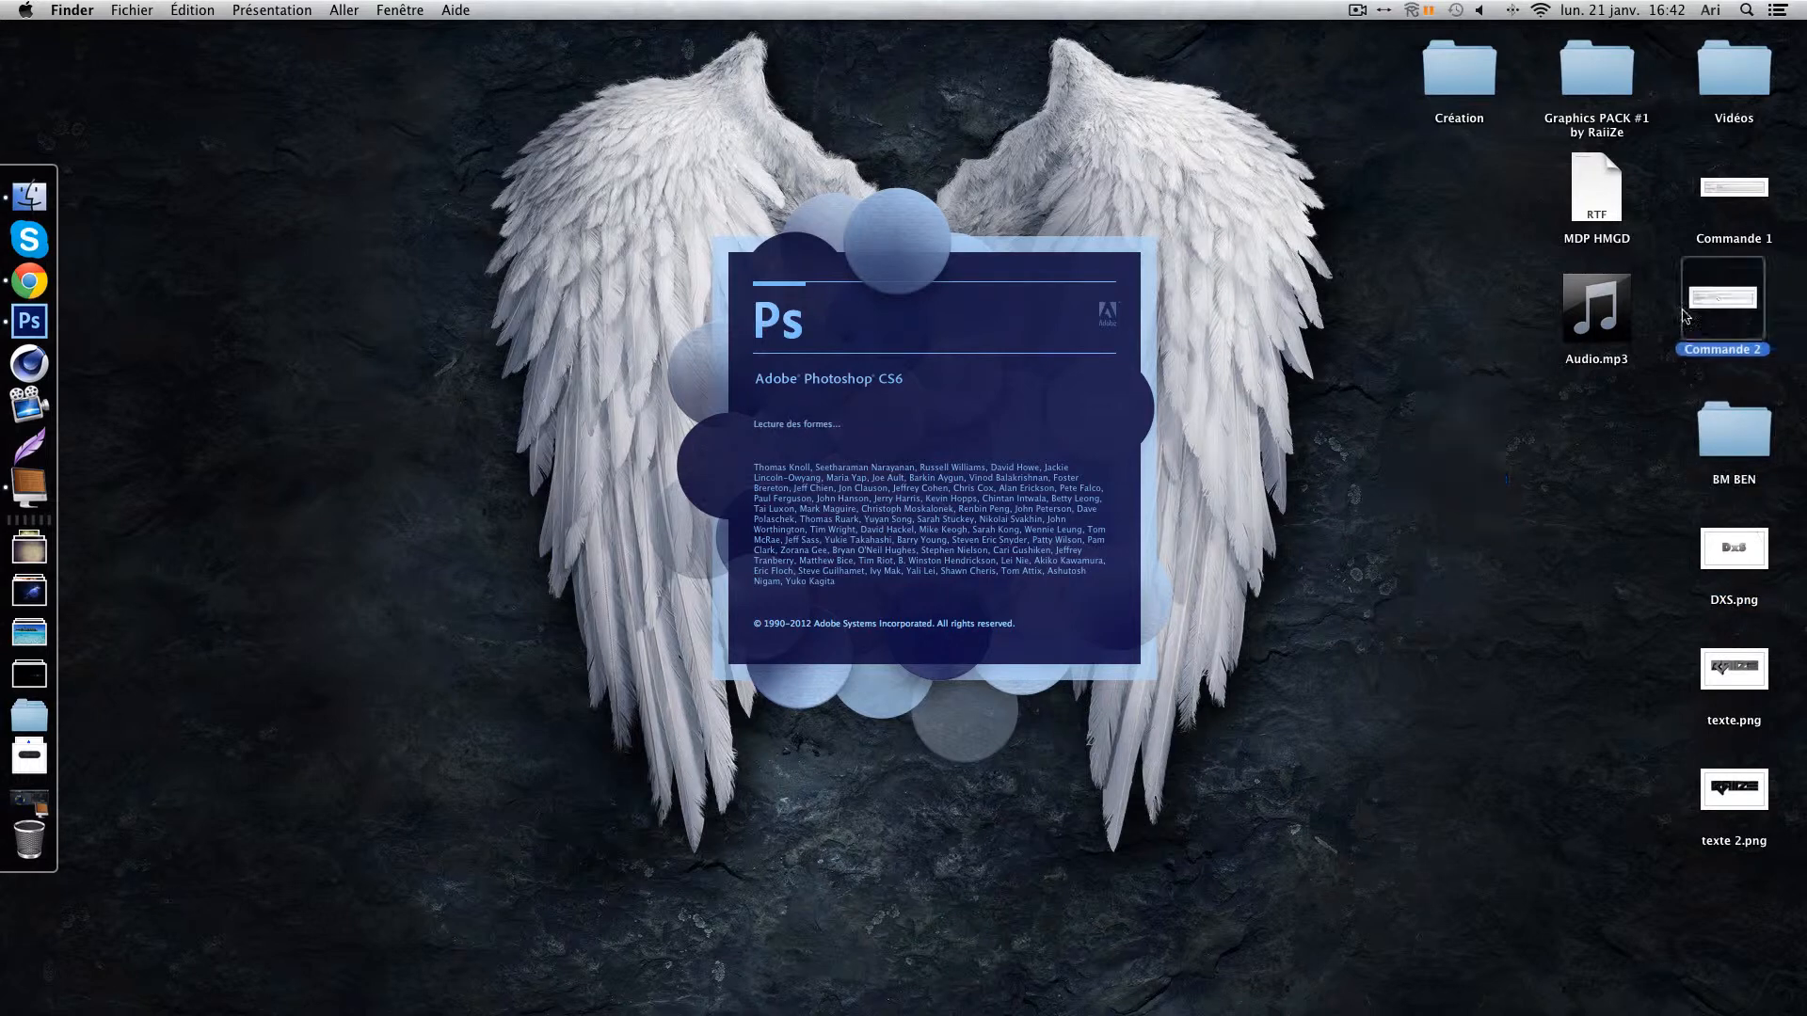
{"action": "left_click", "coordinate": [1379, 527]}
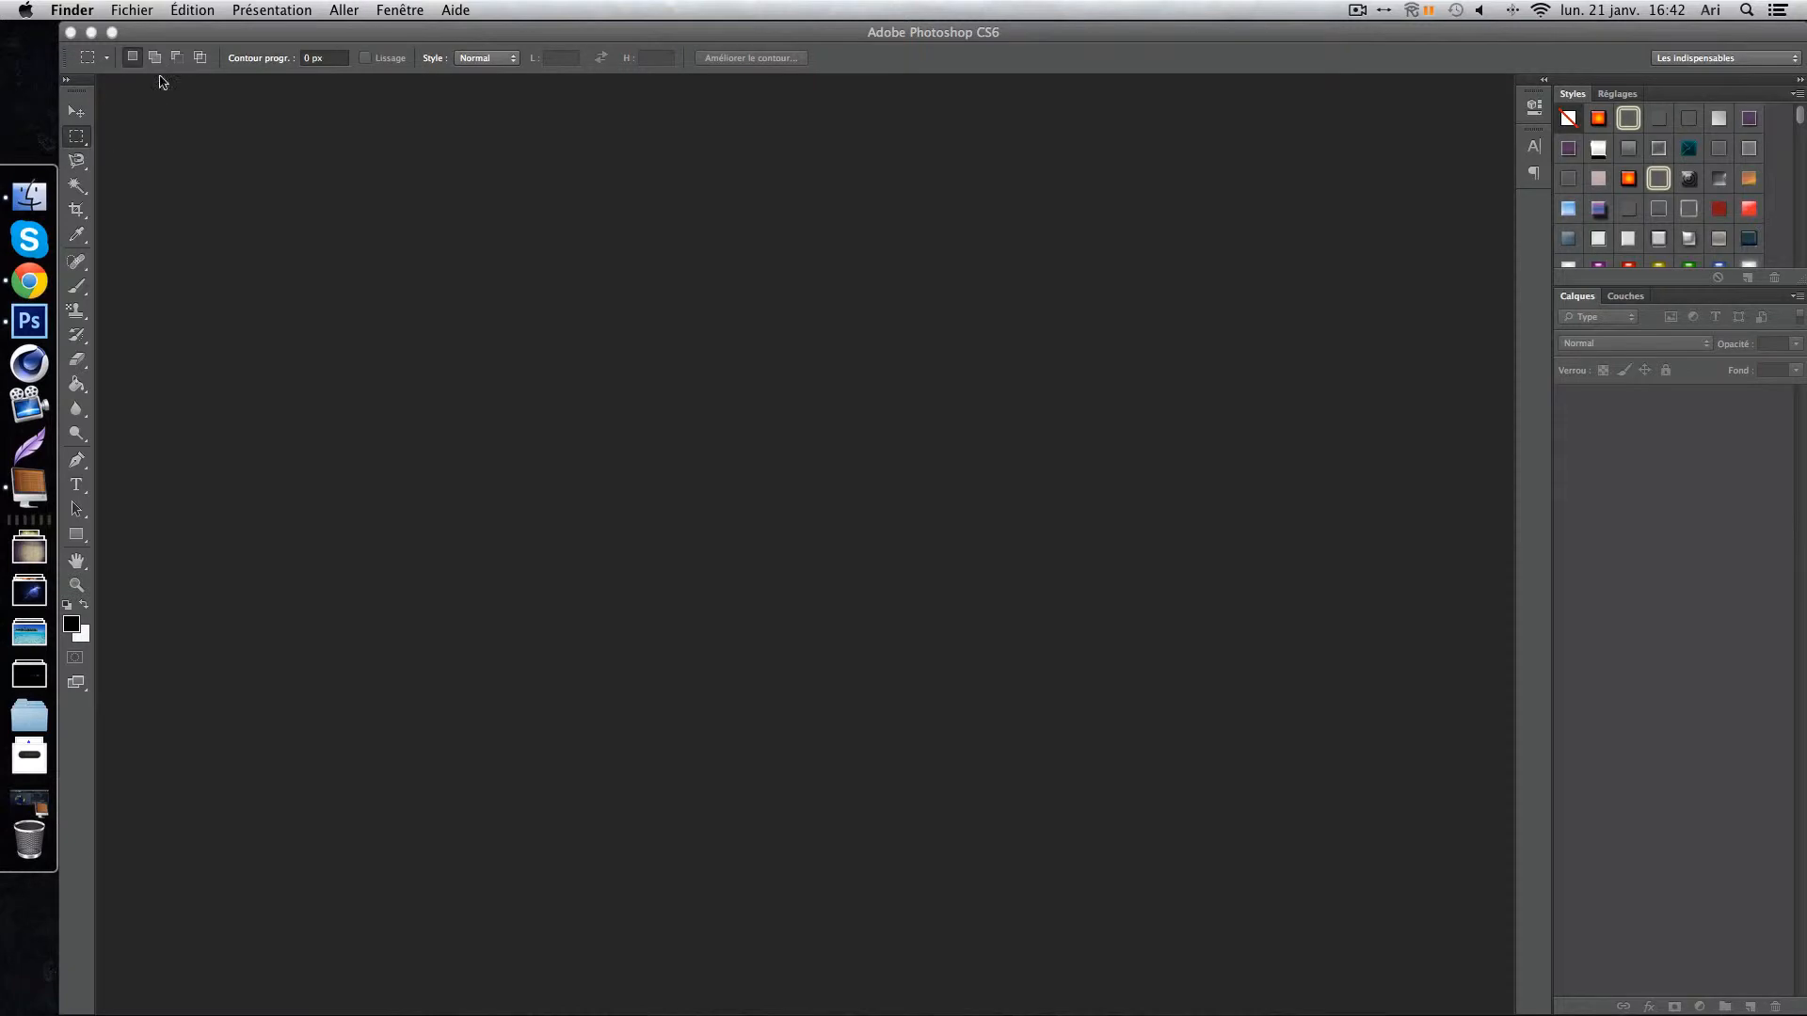
Bring Photoshop to the front and open the settings for a new document.
{"action": "left_click", "coordinate": [131, 59]}
{"action": "left_click", "coordinate": [139, 7]}
{"action": "left_click", "coordinate": [661, 349]}
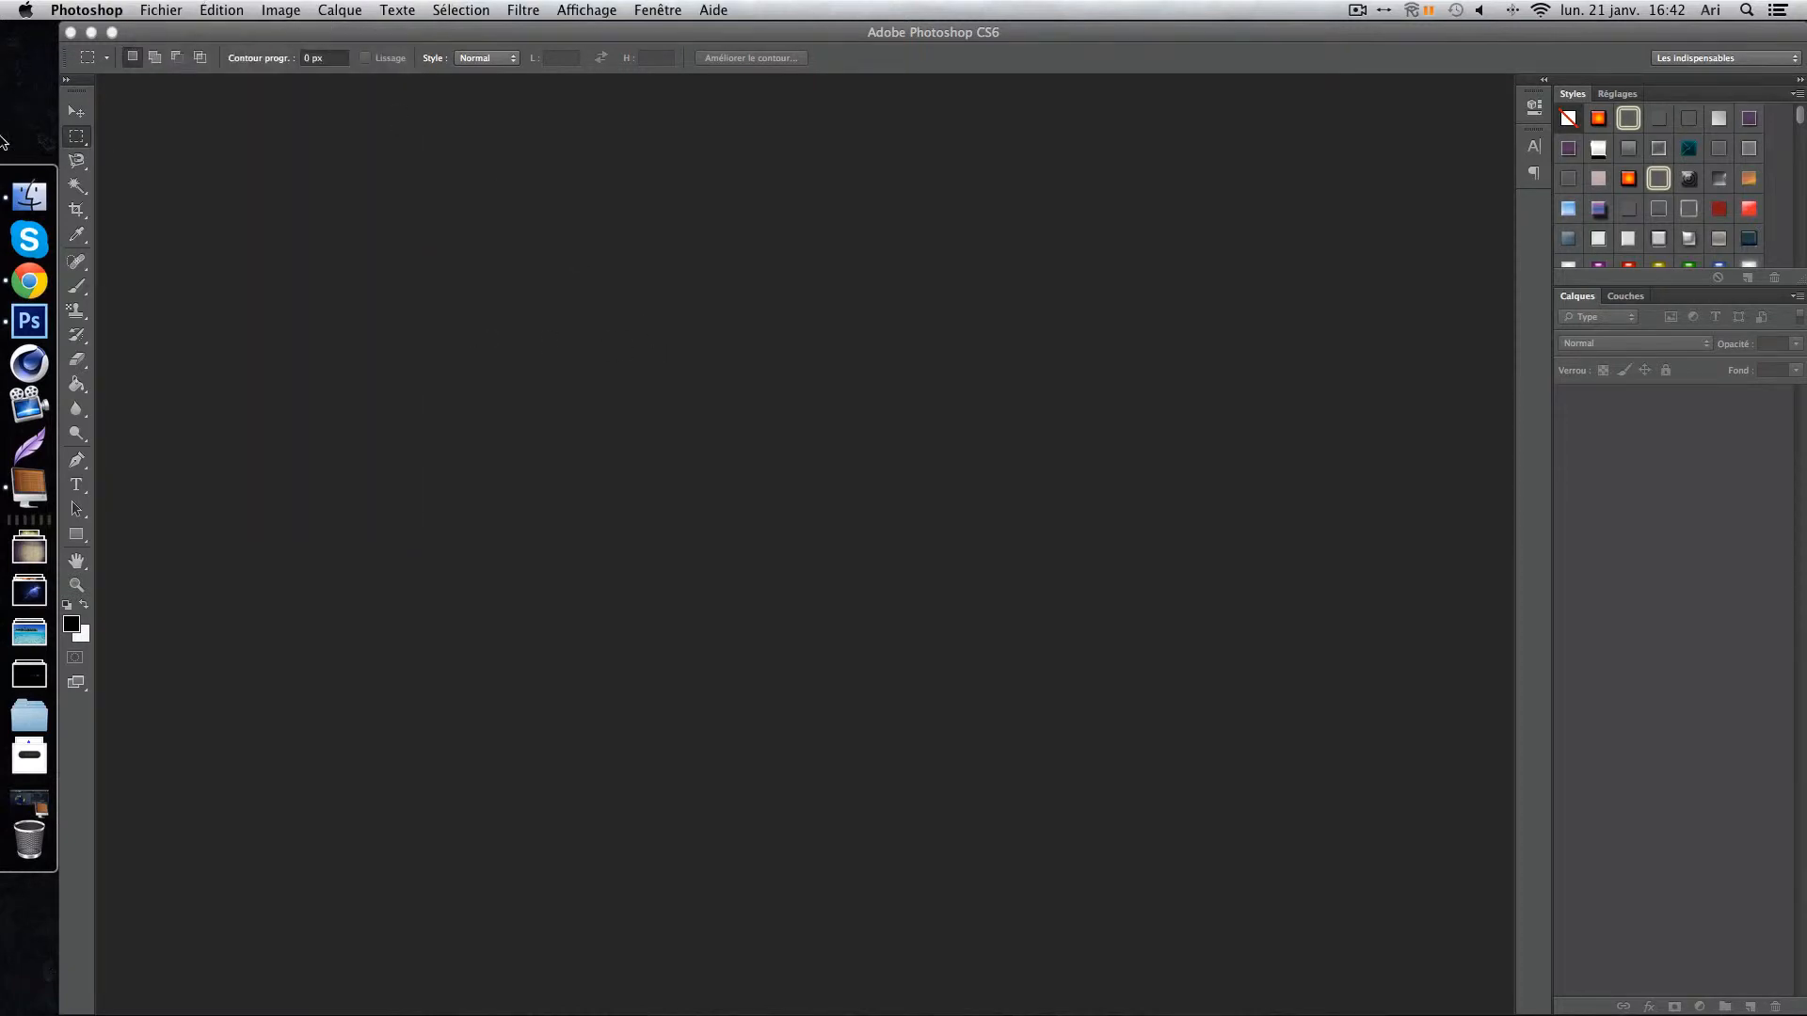
{"action": "left_click", "coordinate": [158, 8]}
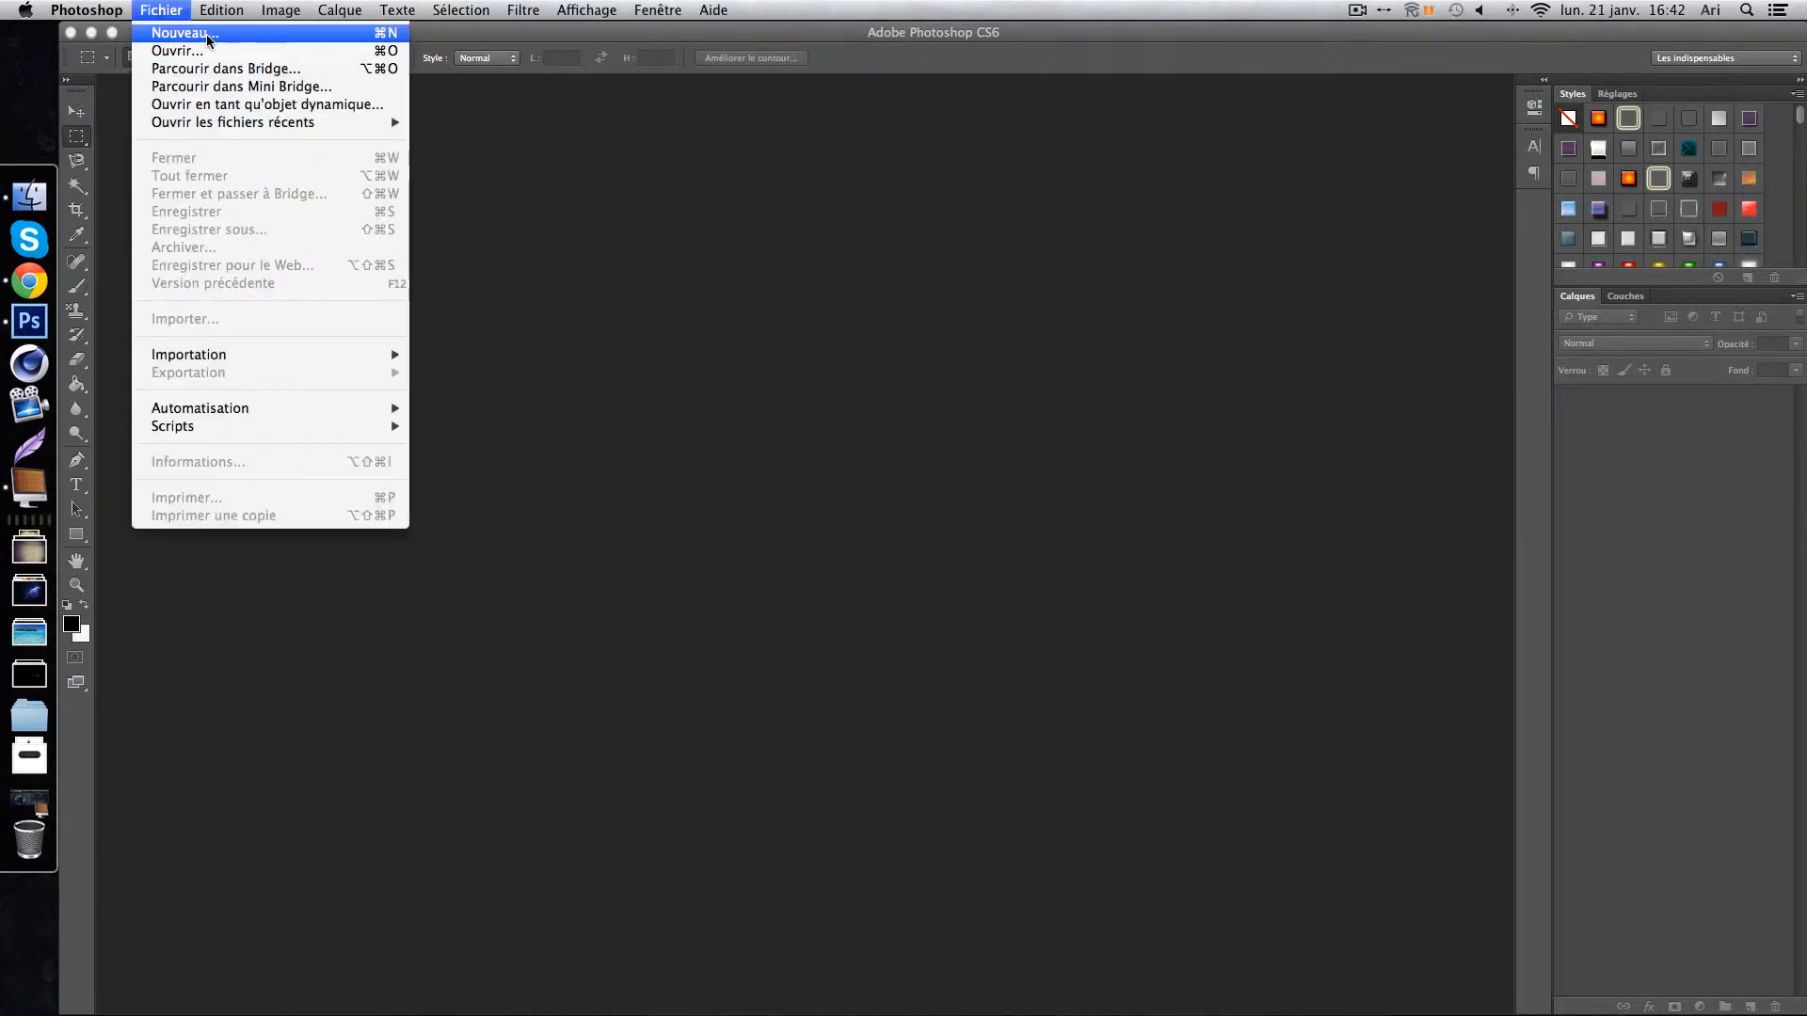
{"action": "left_click", "coordinate": [204, 34]}
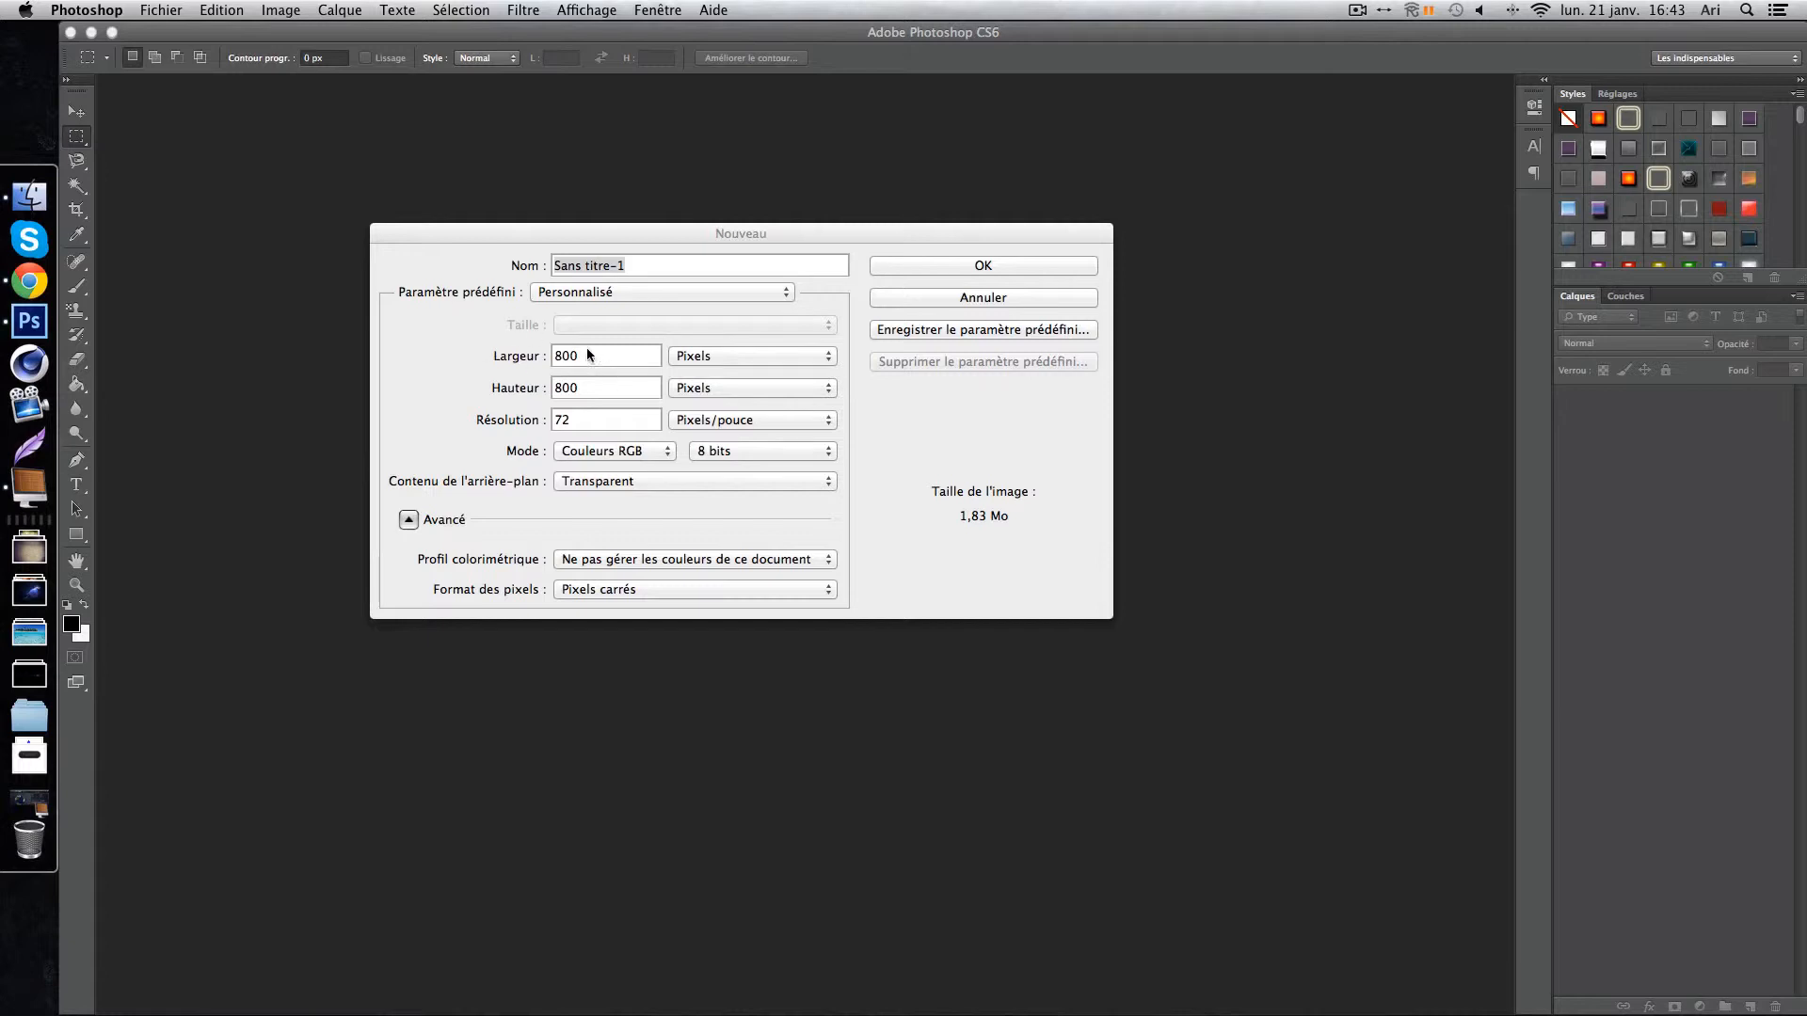
{"action": "left_click_drag", "start_coordinate": [551, 234], "coordinate": [576, 198]}
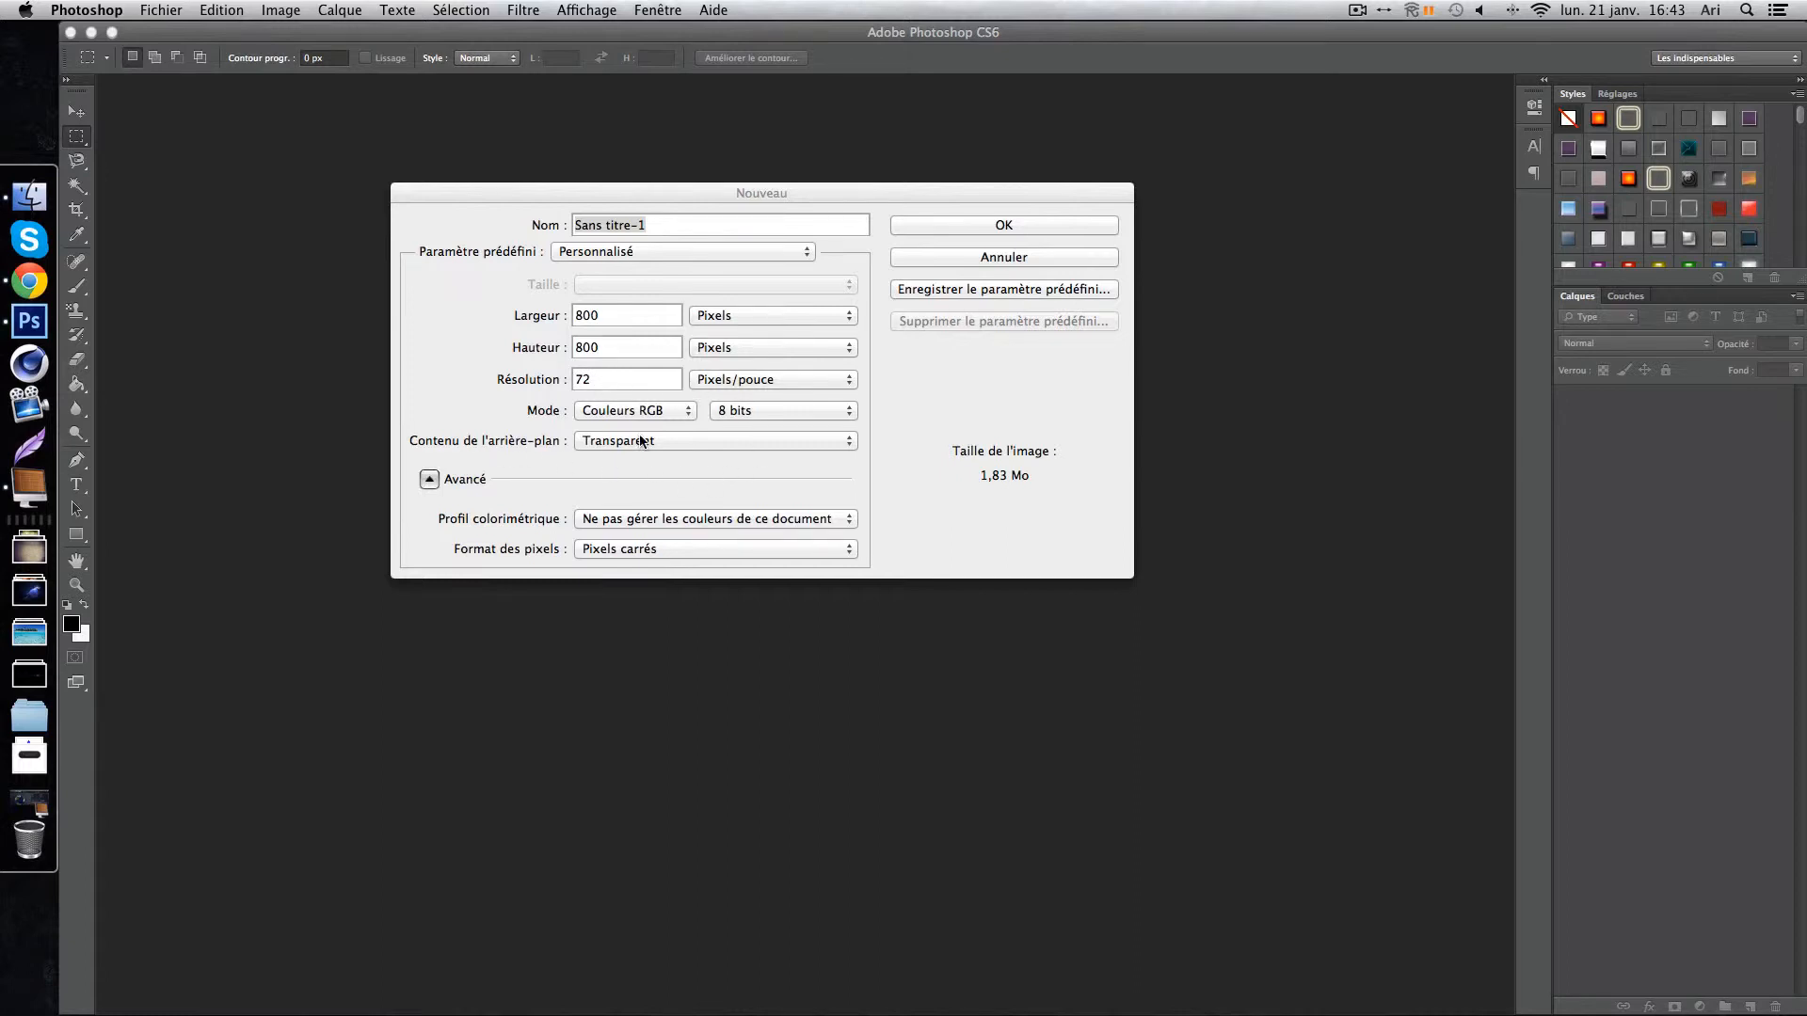
{"action": "left_click_drag", "start_coordinate": [631, 193], "coordinate": [610, 179]}
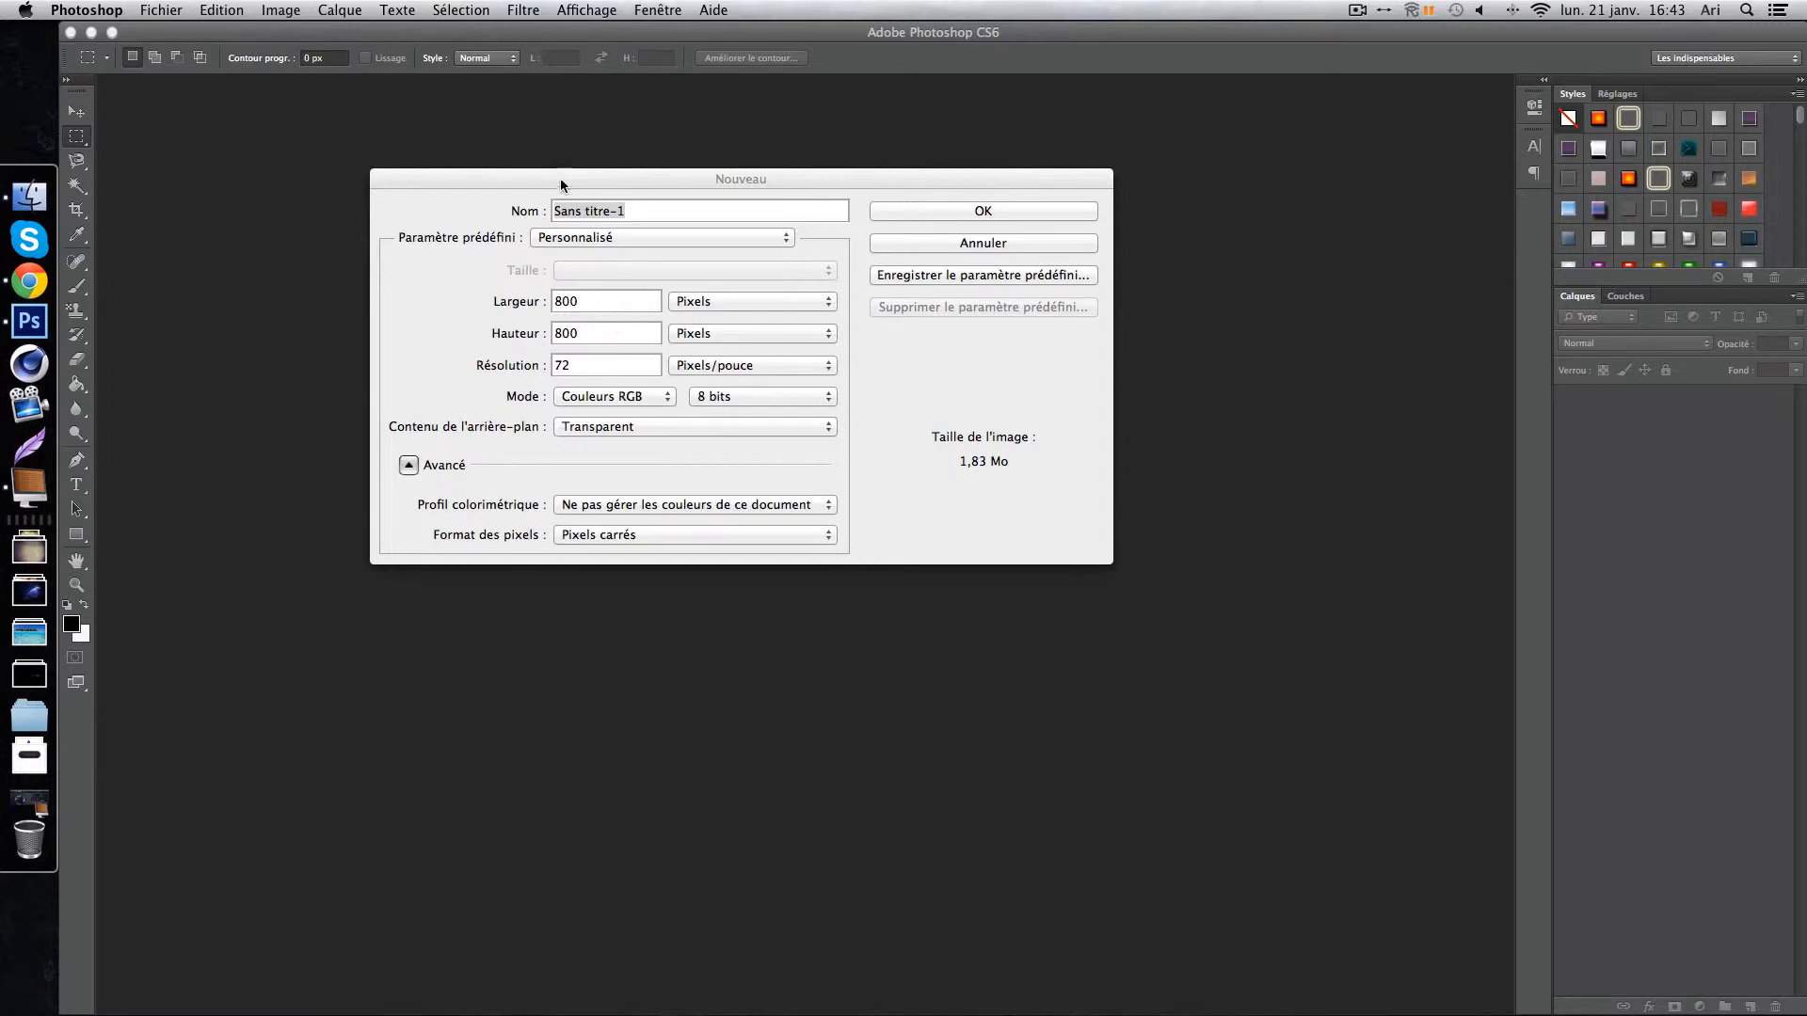
{"action": "left_click_drag", "start_coordinate": [586, 192], "coordinate": [646, 290]}
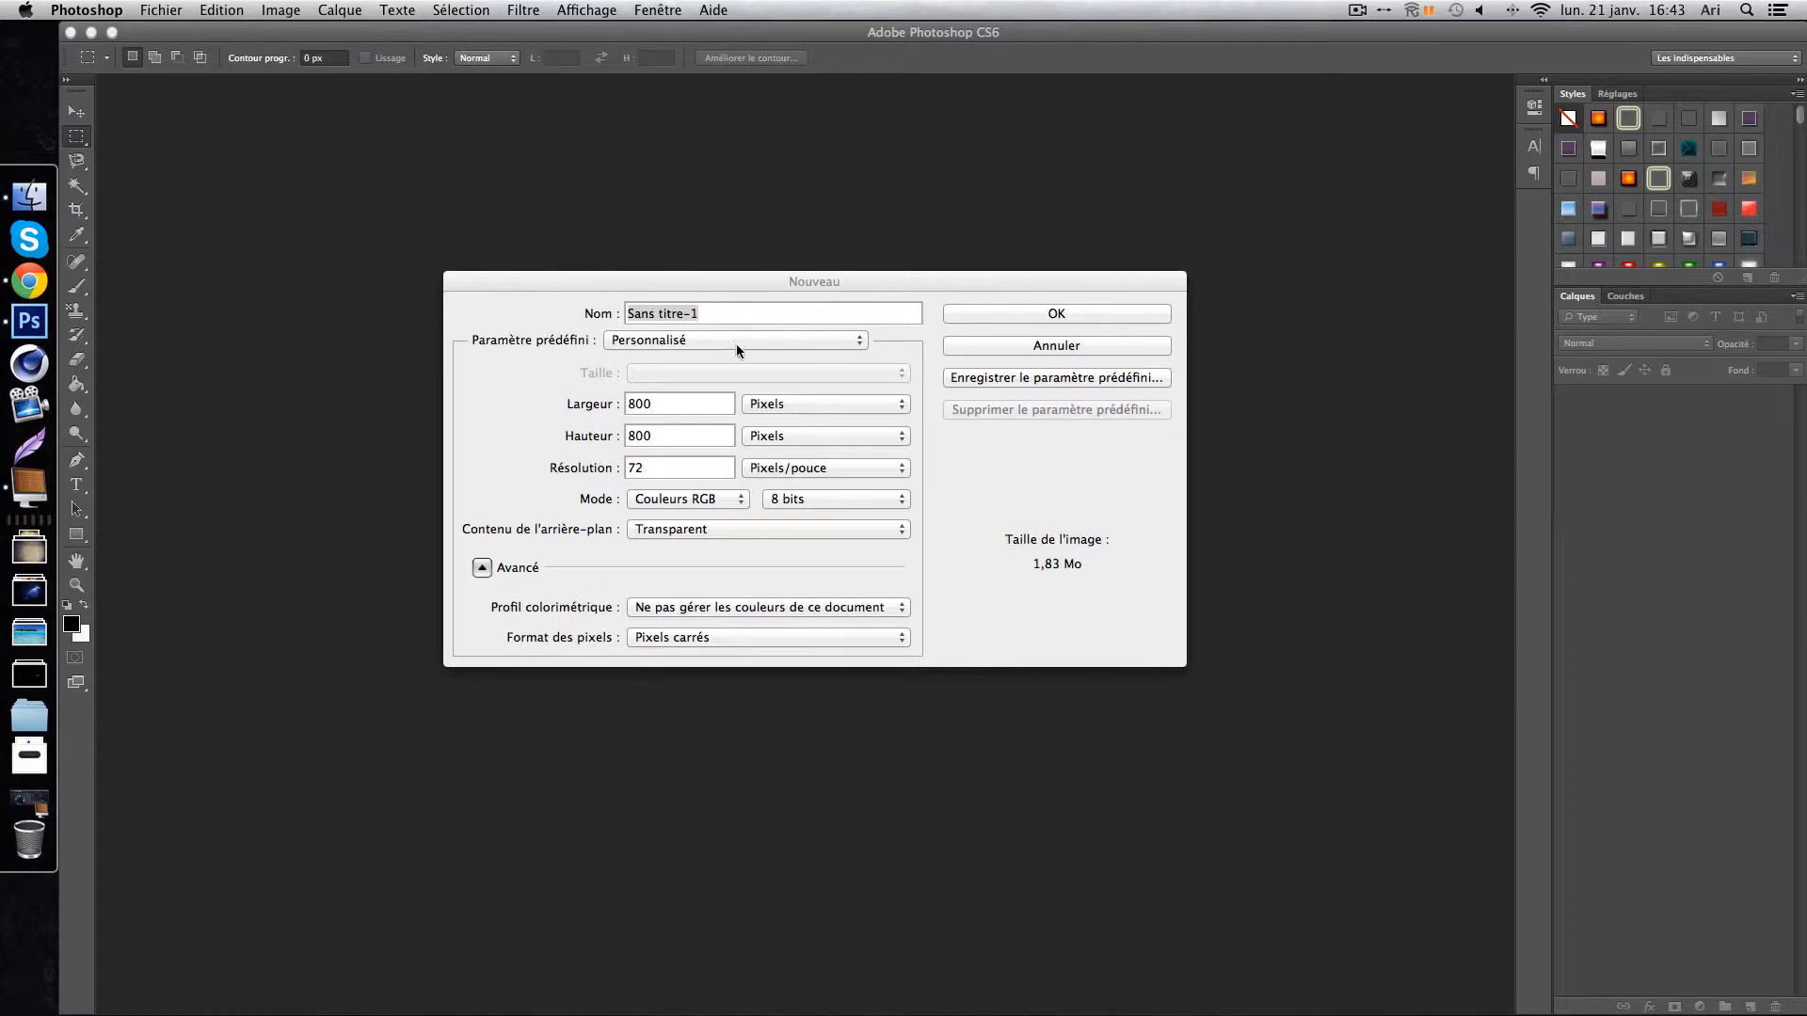
{"action": "left_click", "coordinate": [30, 282]}
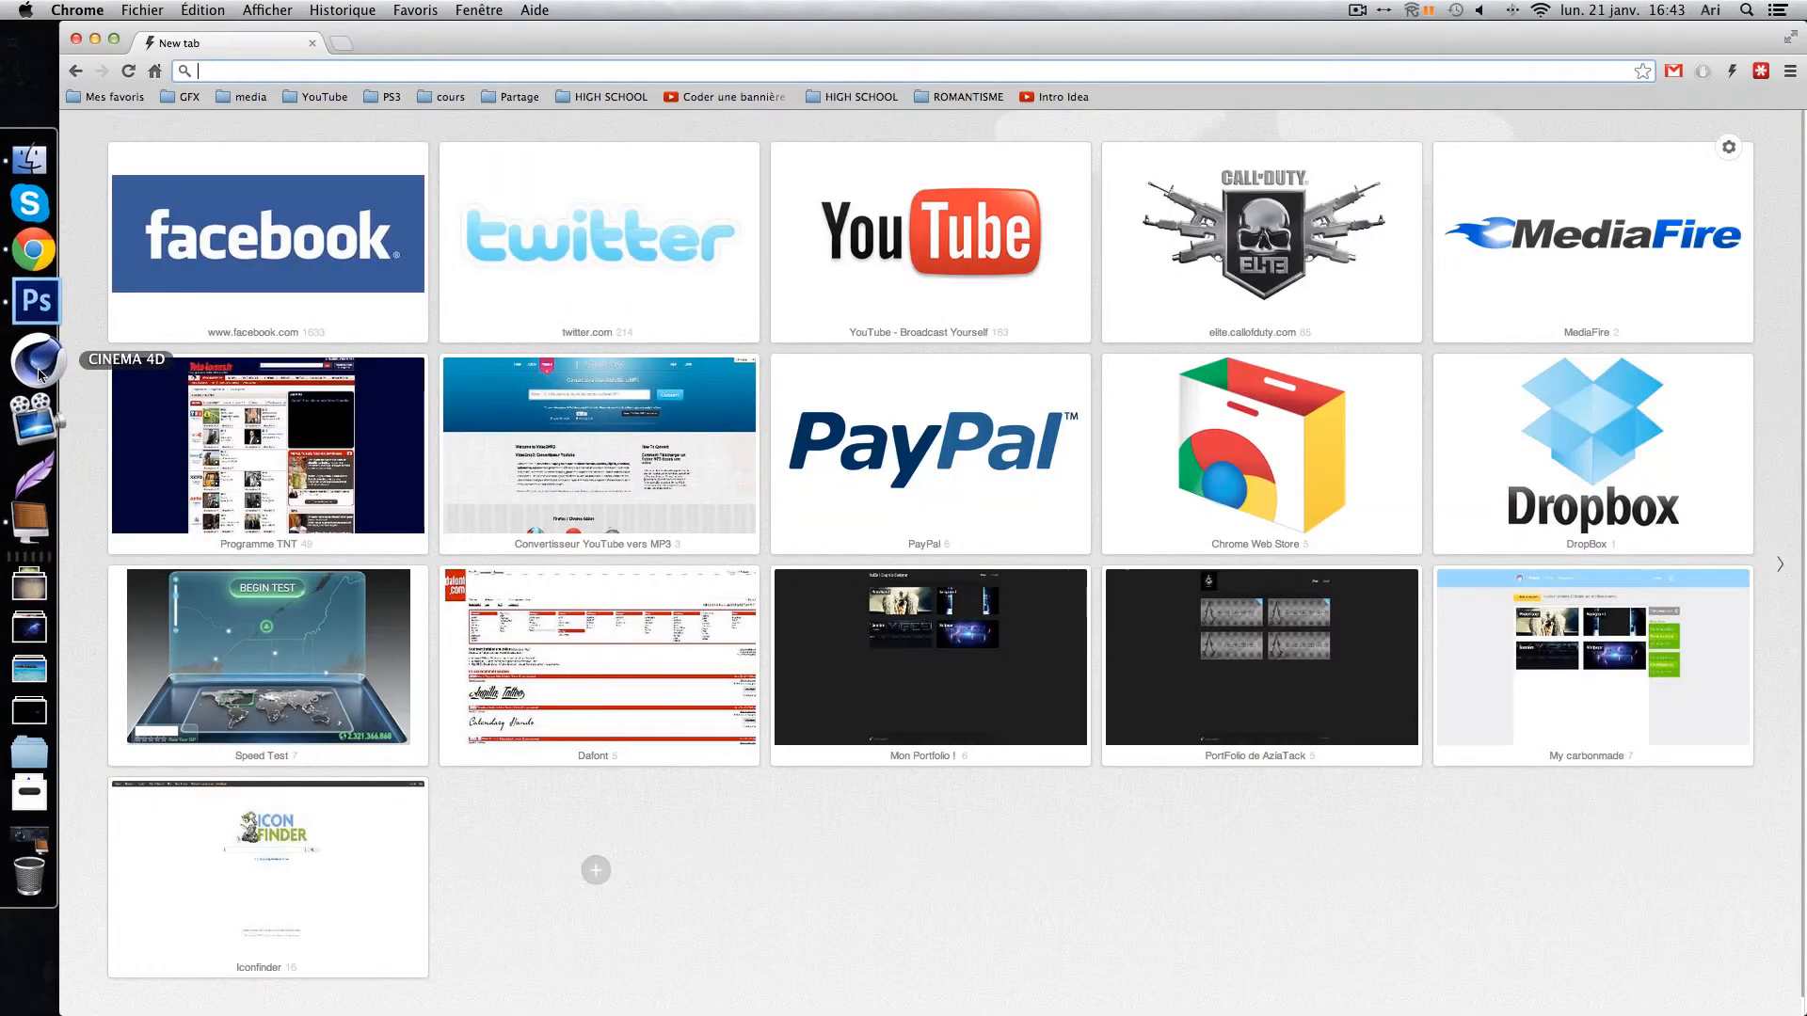
{"action": "left_click", "coordinate": [34, 306]}
{"action": "left_click", "coordinate": [736, 304]}
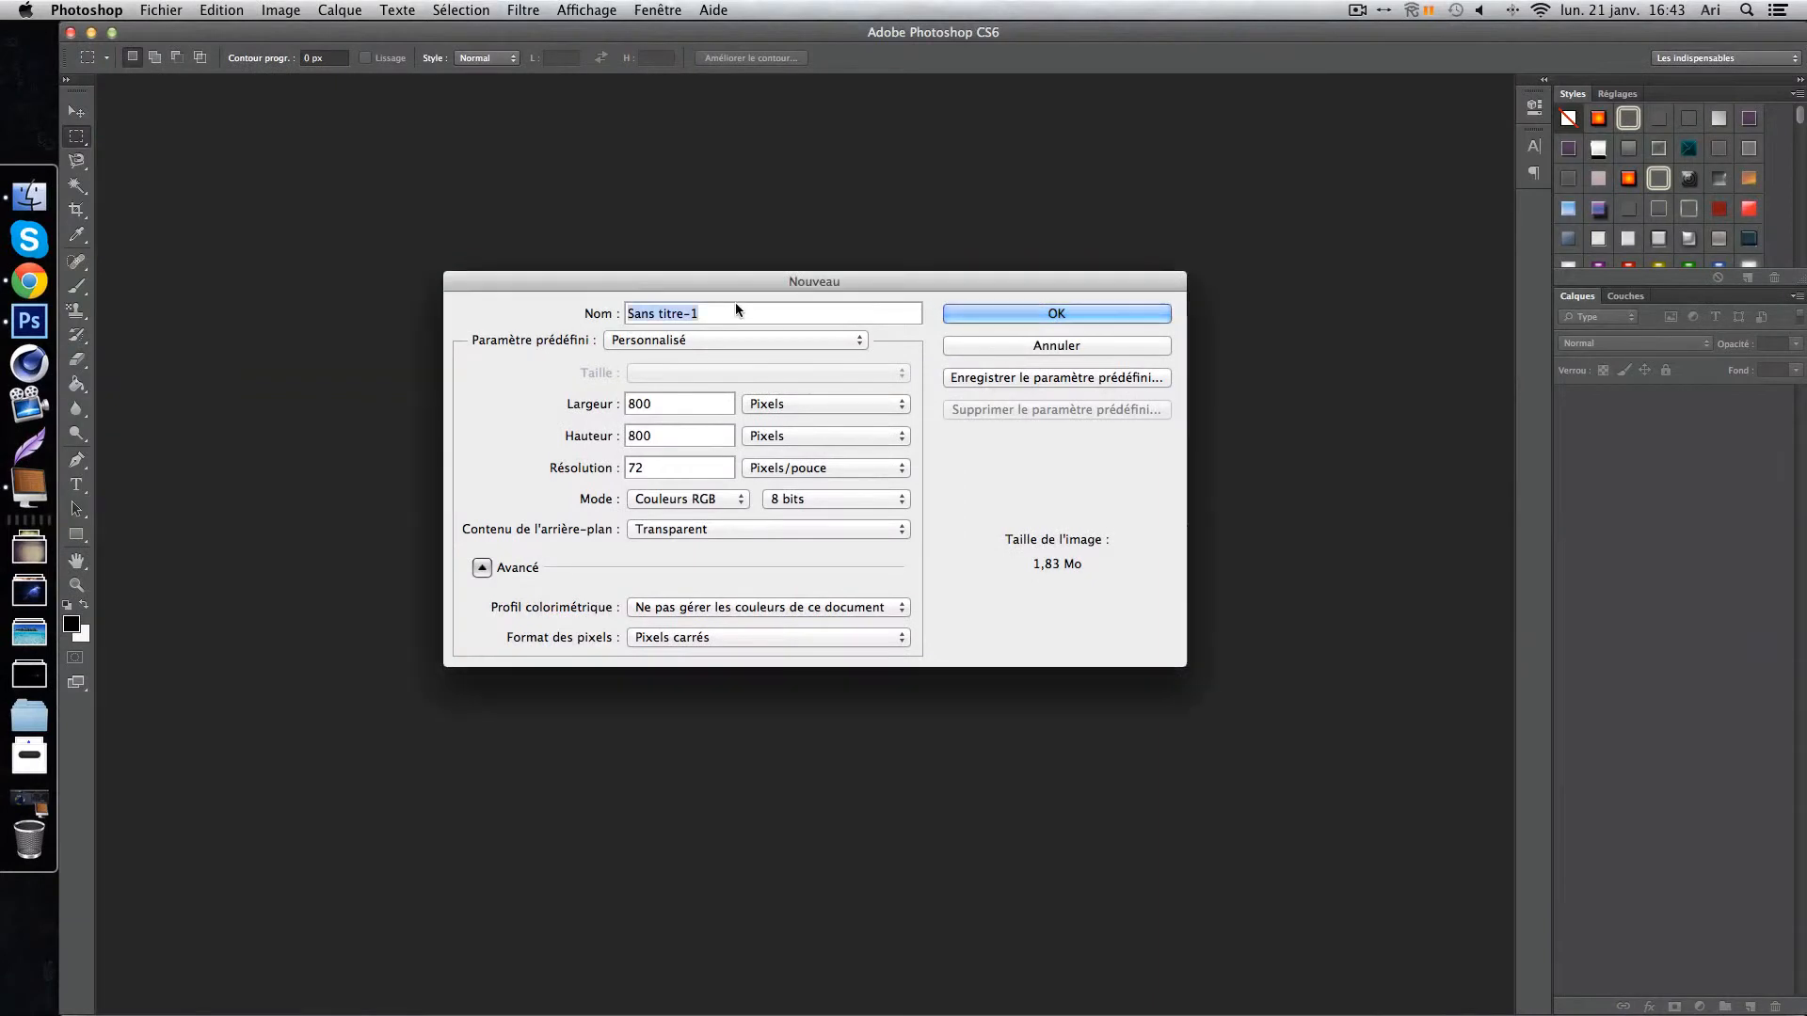
Create the new document from the Wallpaper HD preset, 1920 × 1080 pixels with a transparent background.
{"action": "left_click", "coordinate": [726, 341]}
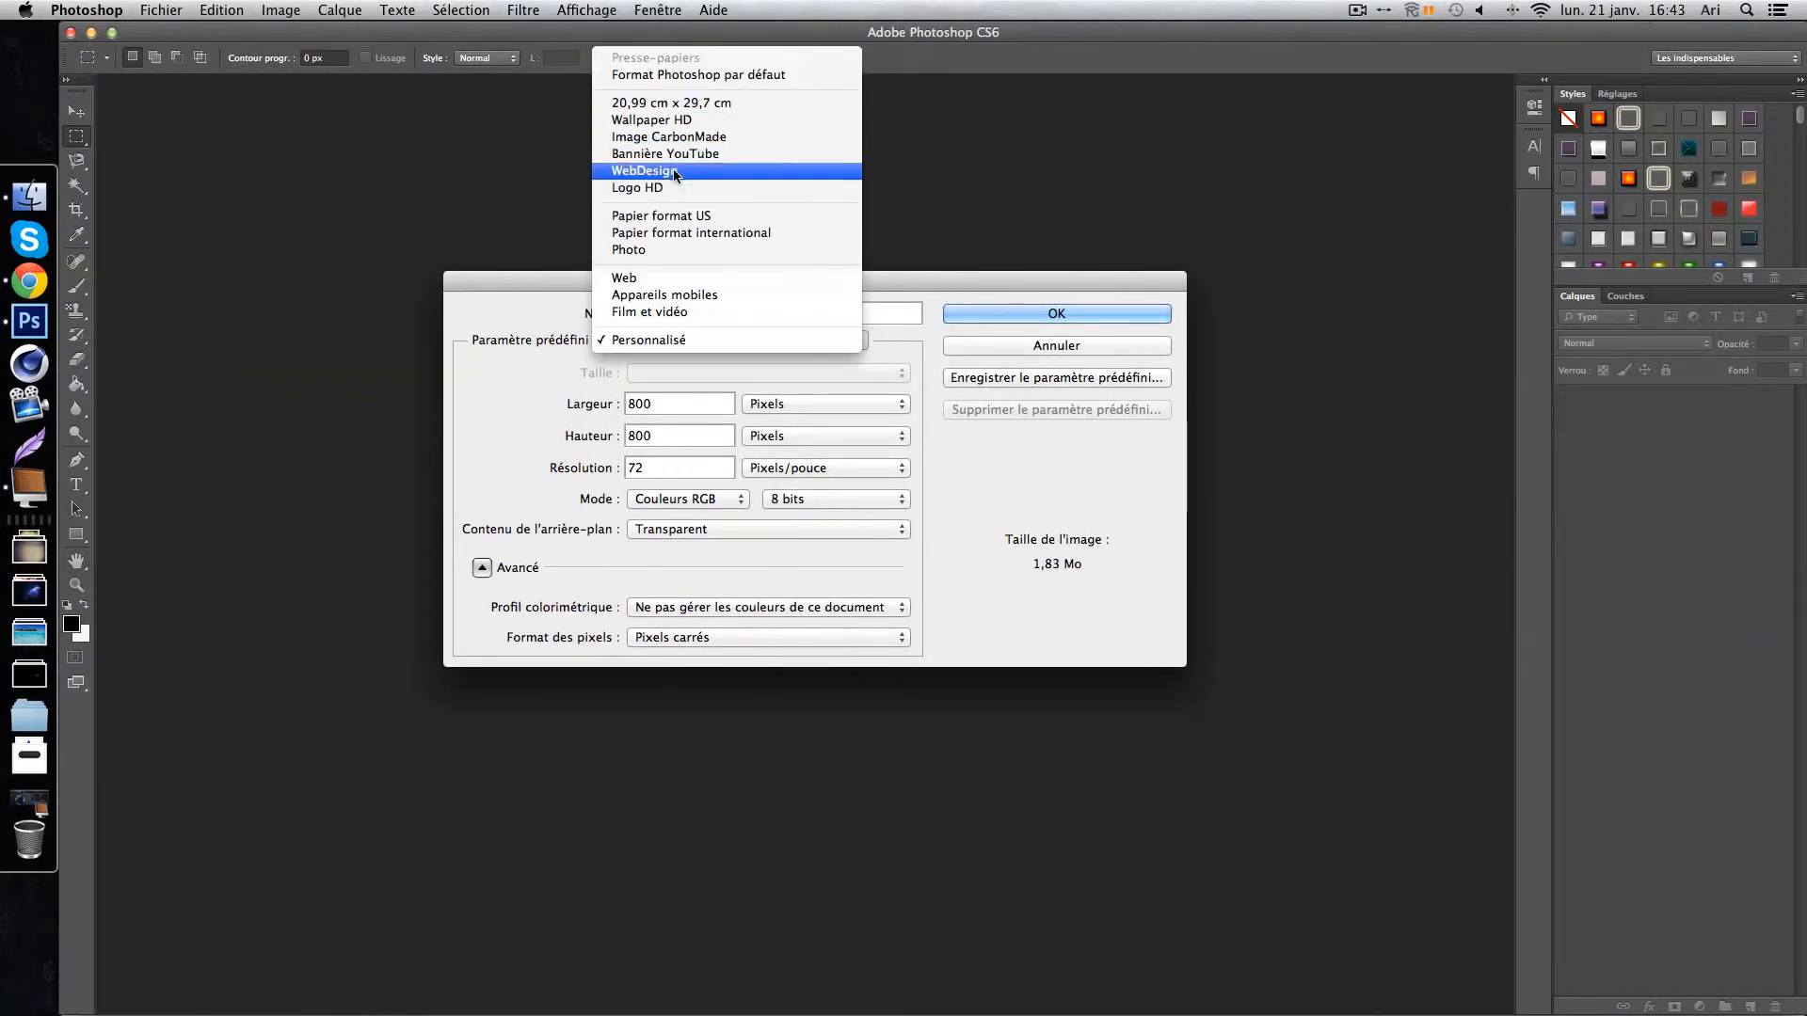
{"action": "left_click", "coordinate": [666, 120]}
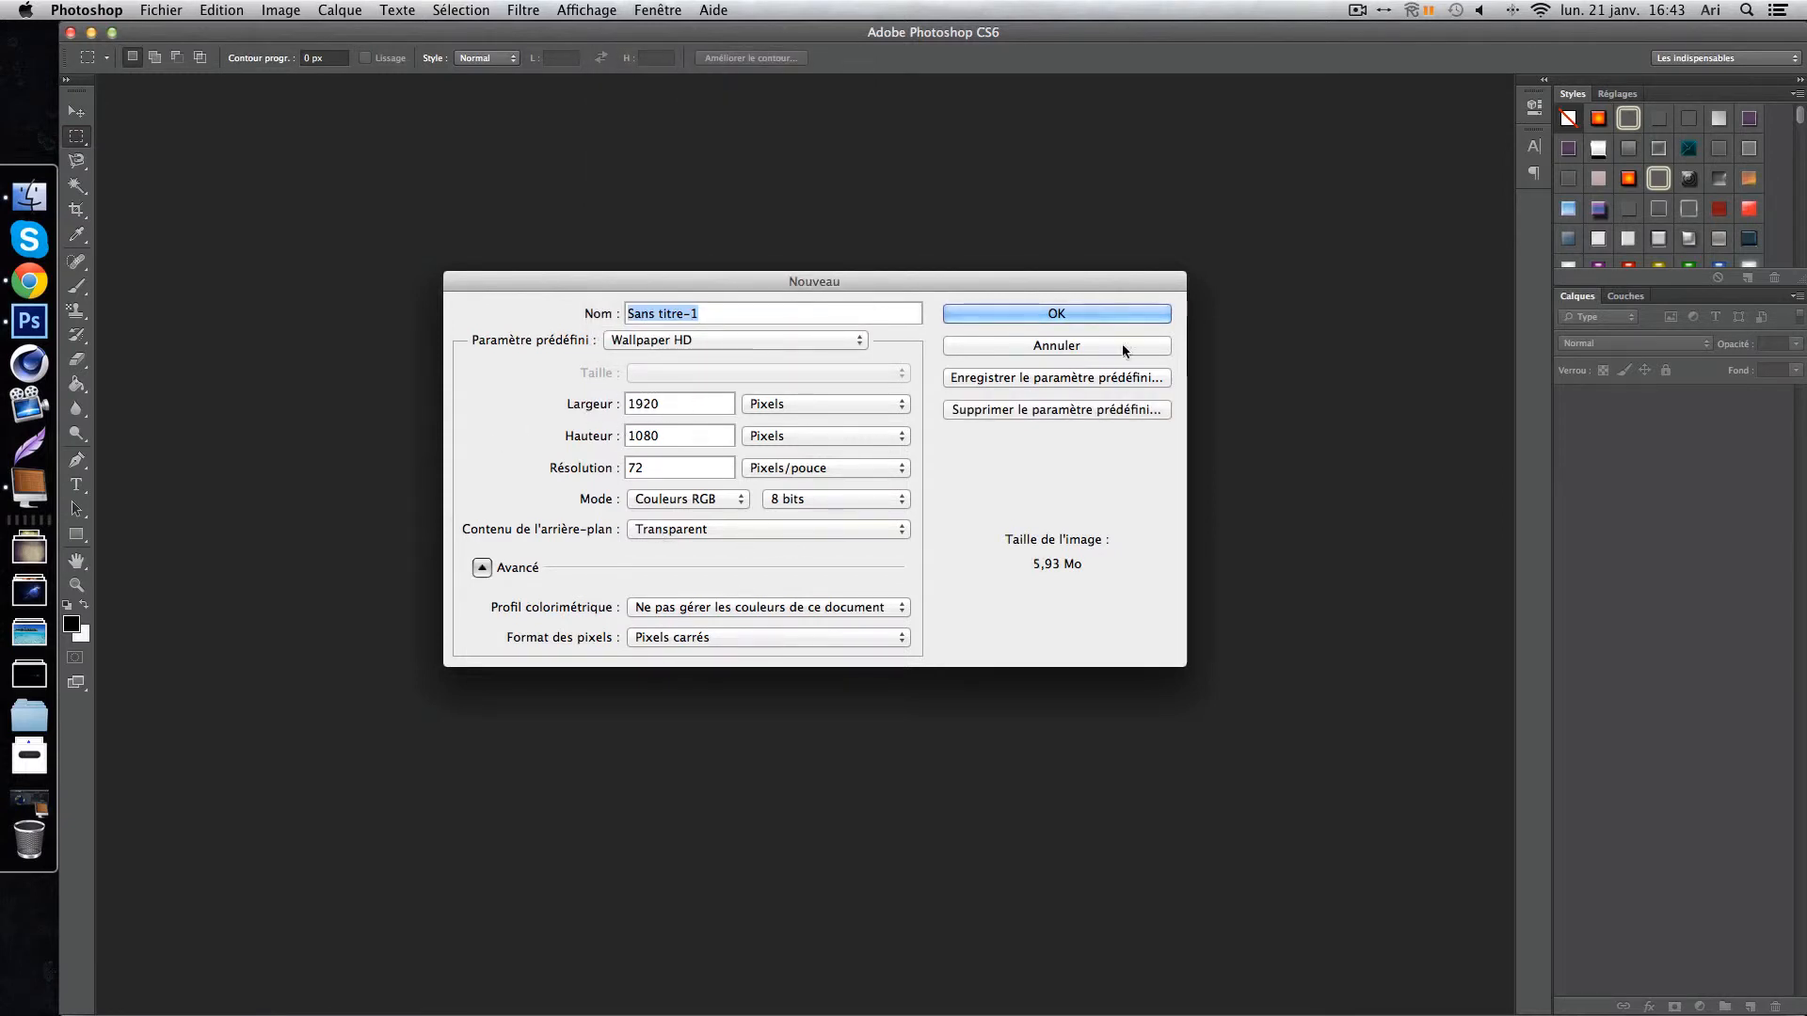
{"action": "left_click", "coordinate": [1051, 314]}
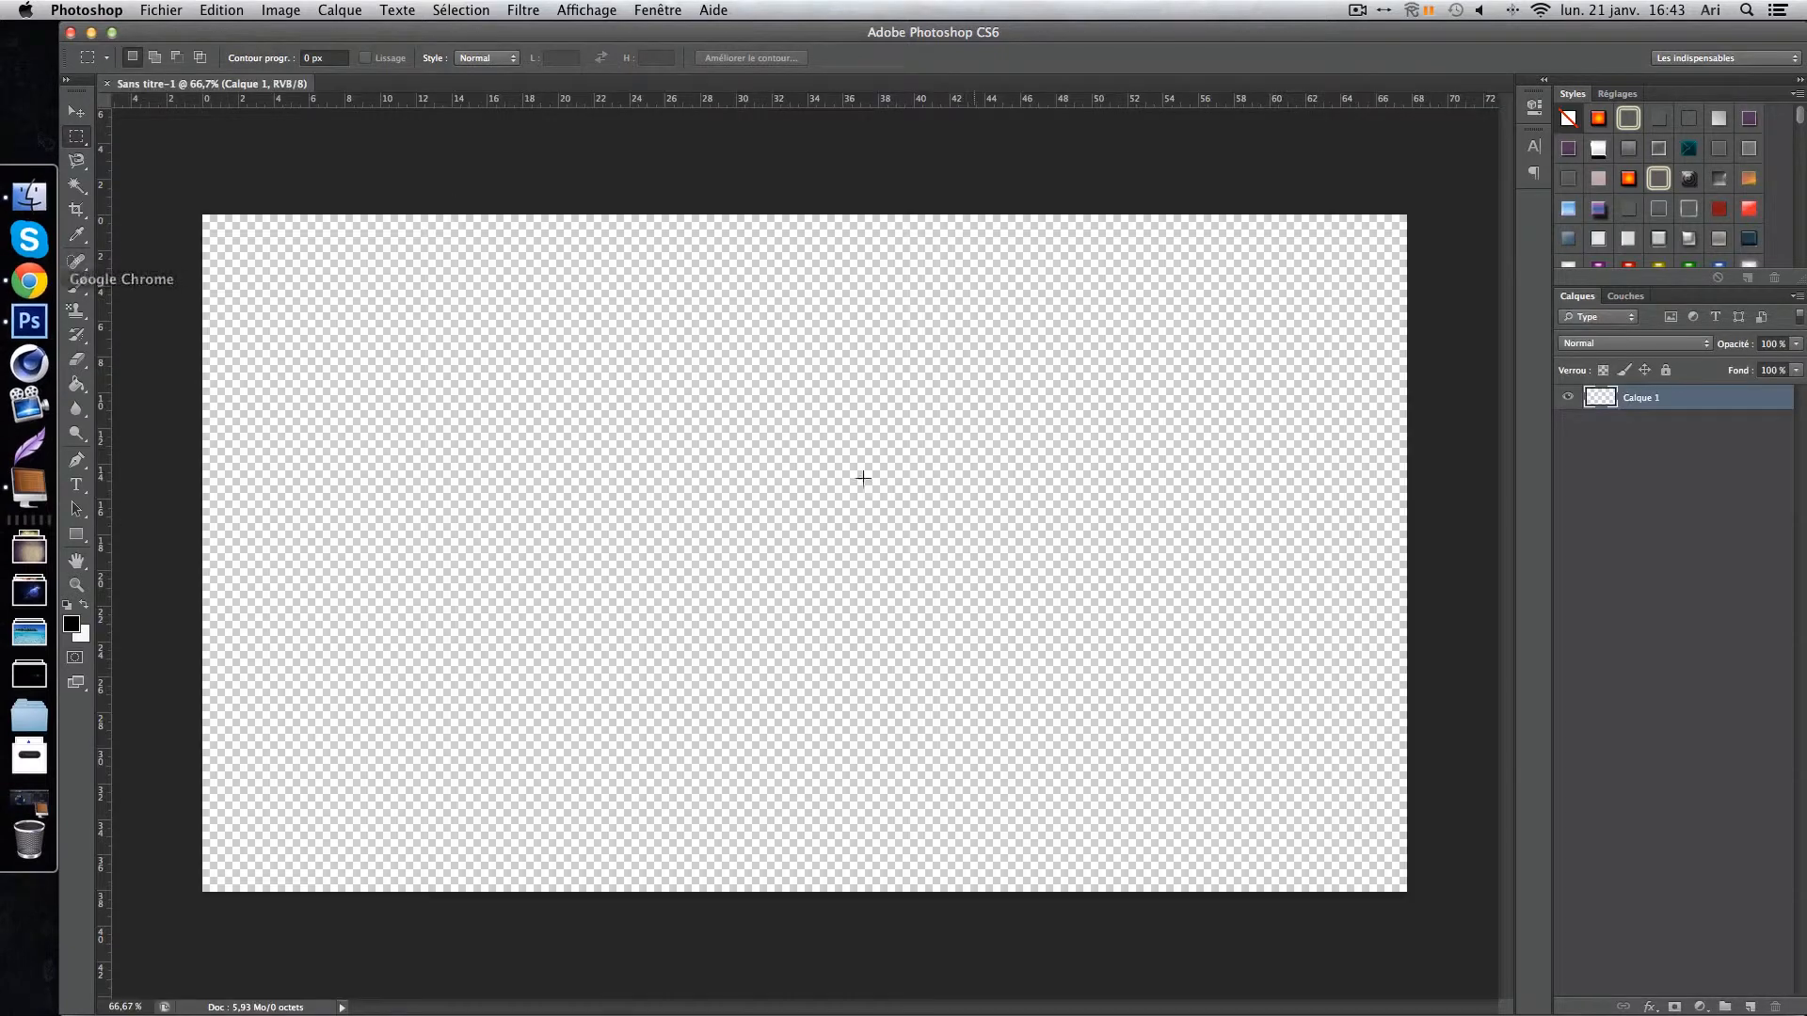
Fill Calque 1 with black, and refill it with a very light grey foreground colour using the Paint Bucket tool.
{"action": "left_click", "coordinate": [77, 384]}
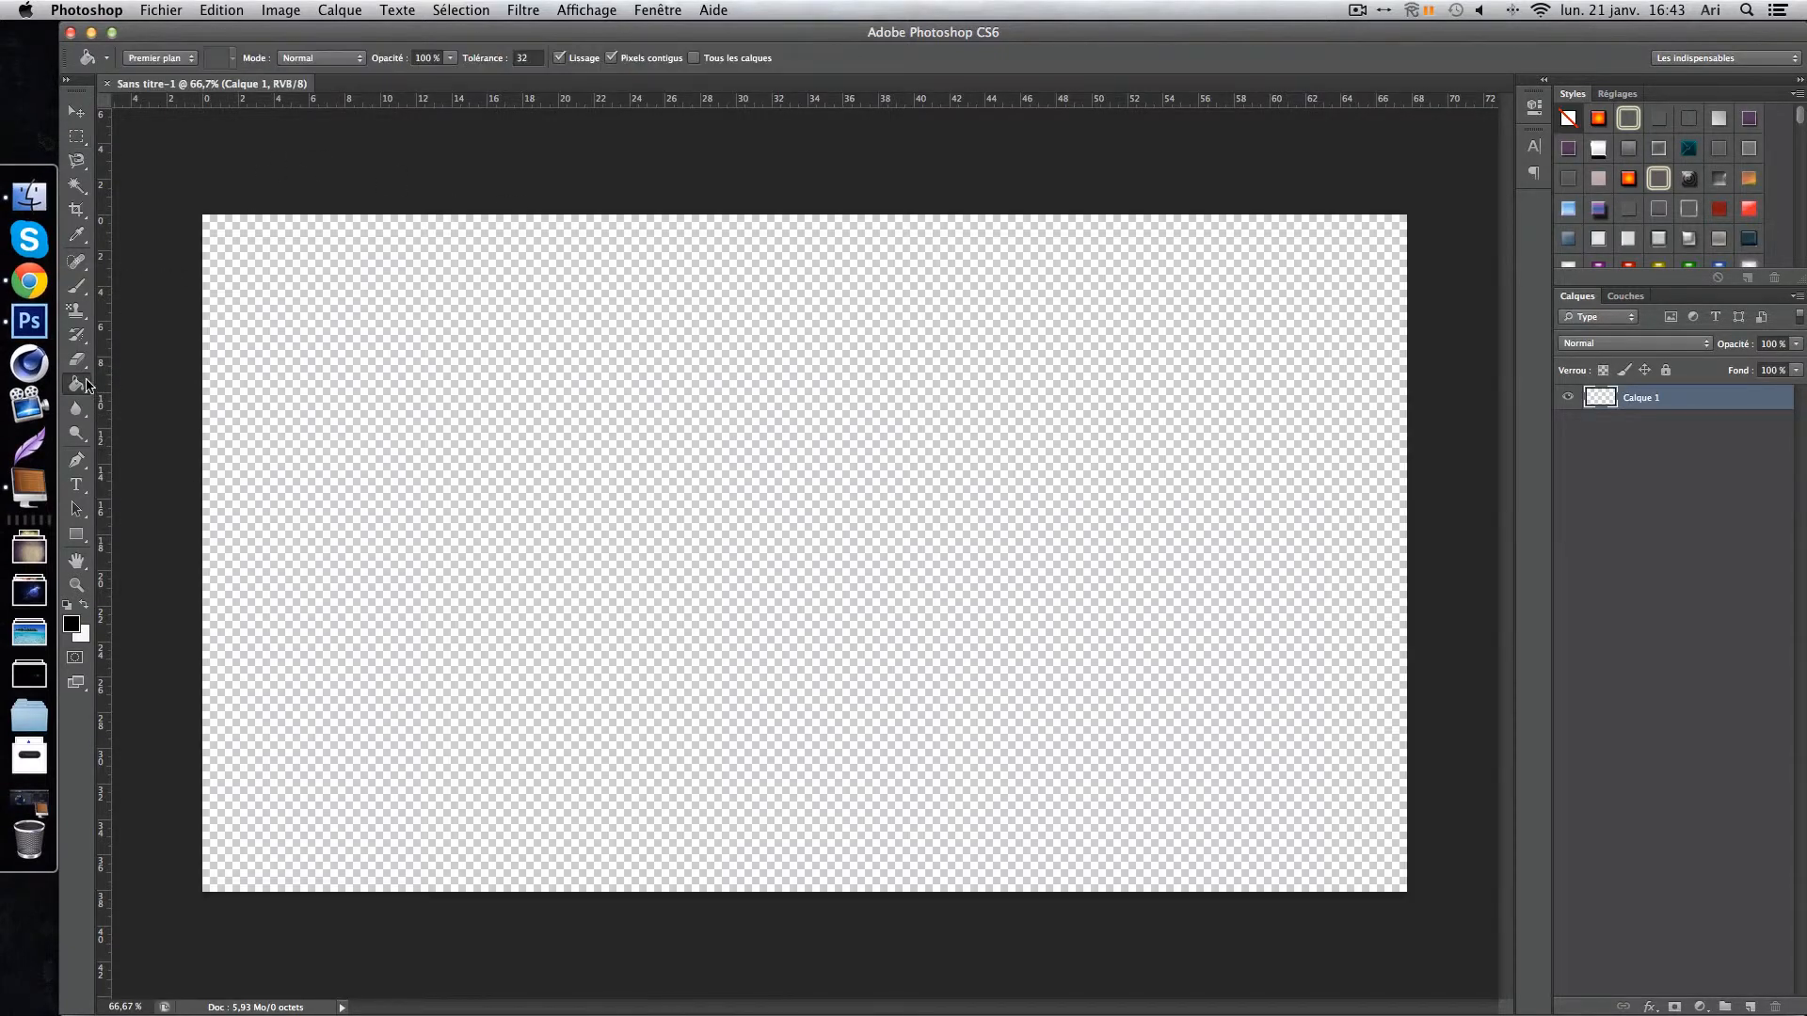
{"action": "left_click", "coordinate": [711, 439]}
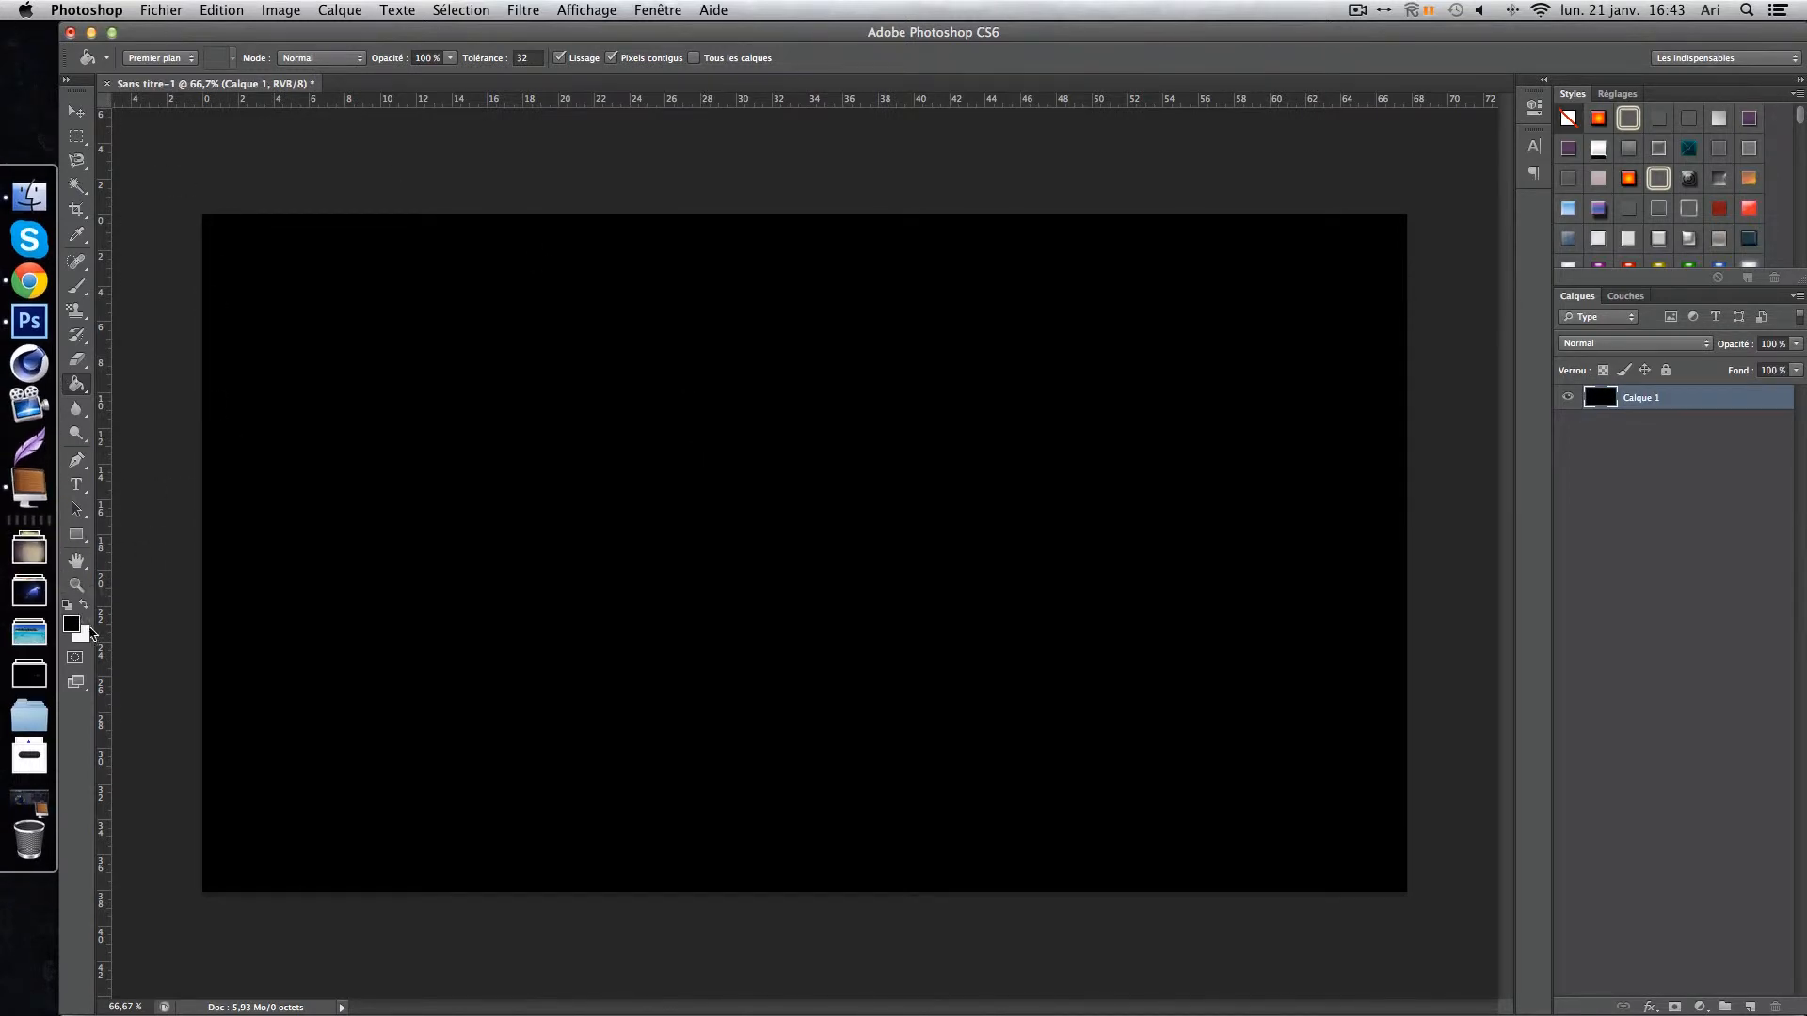
{"action": "left_click", "coordinate": [83, 607]}
{"action": "left_click", "coordinate": [71, 623]}
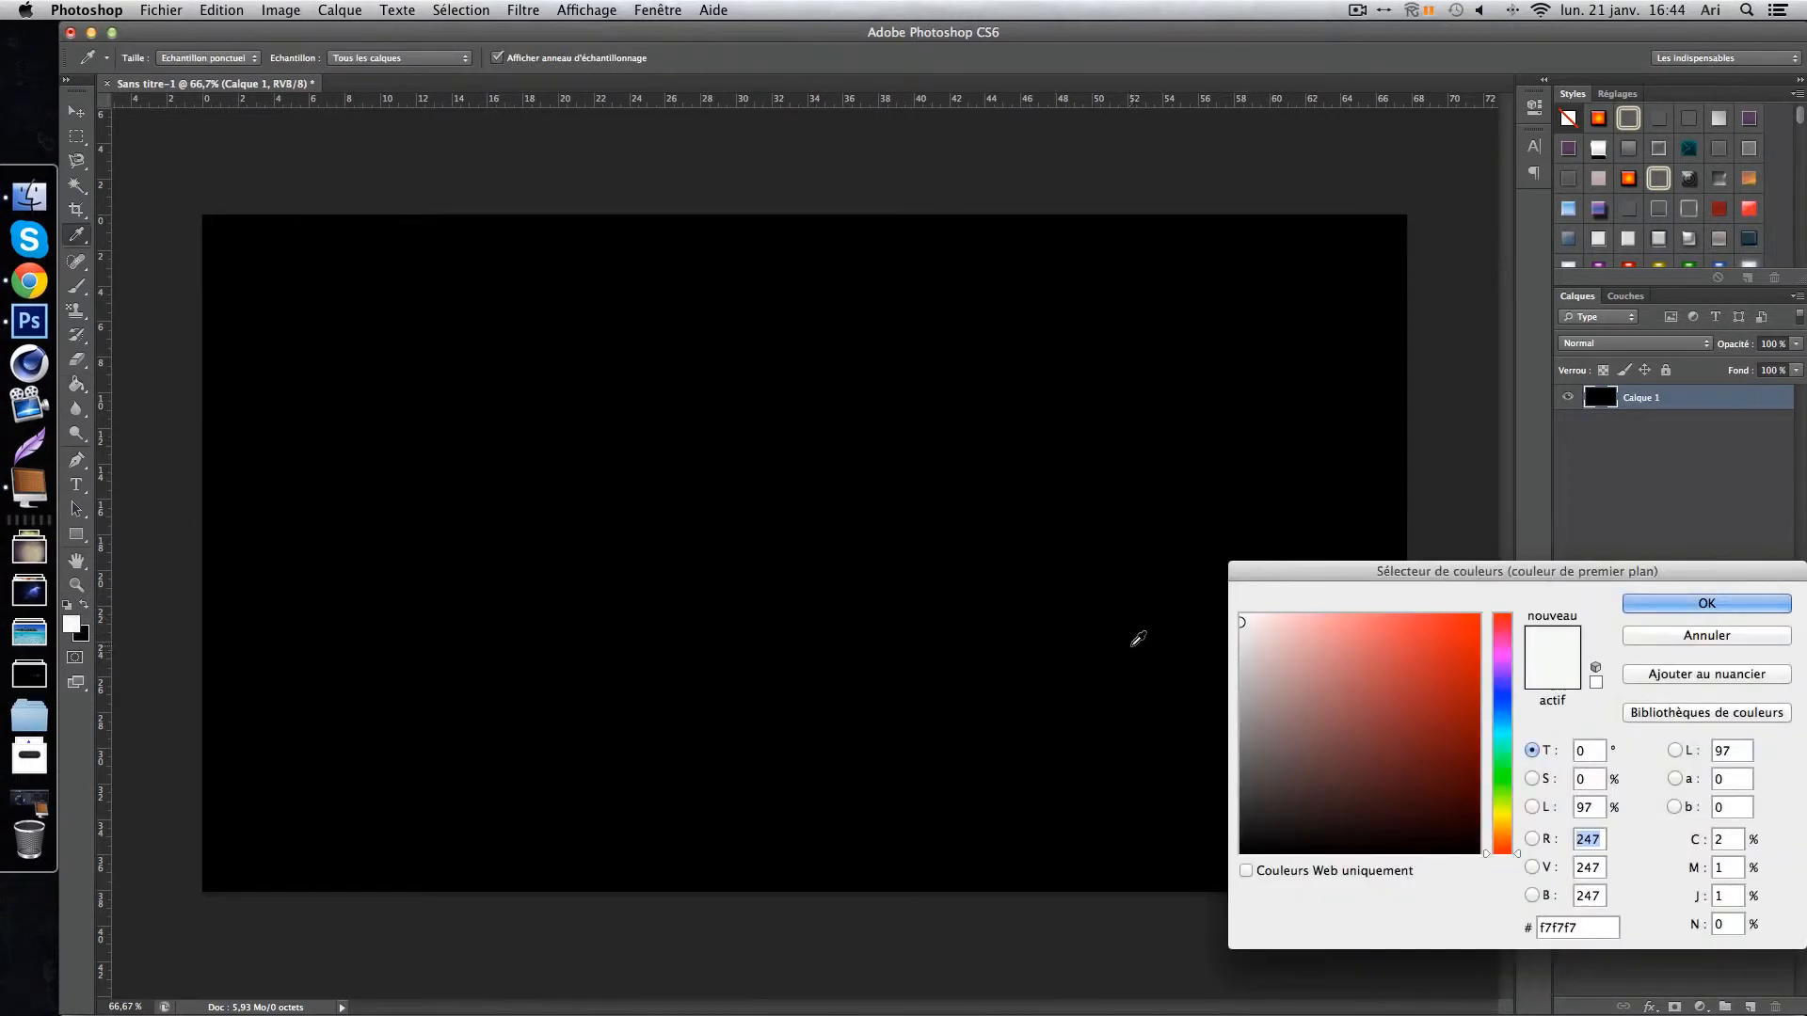
{"action": "left_click", "coordinate": [1706, 603]}
{"action": "left_click", "coordinate": [997, 408]}
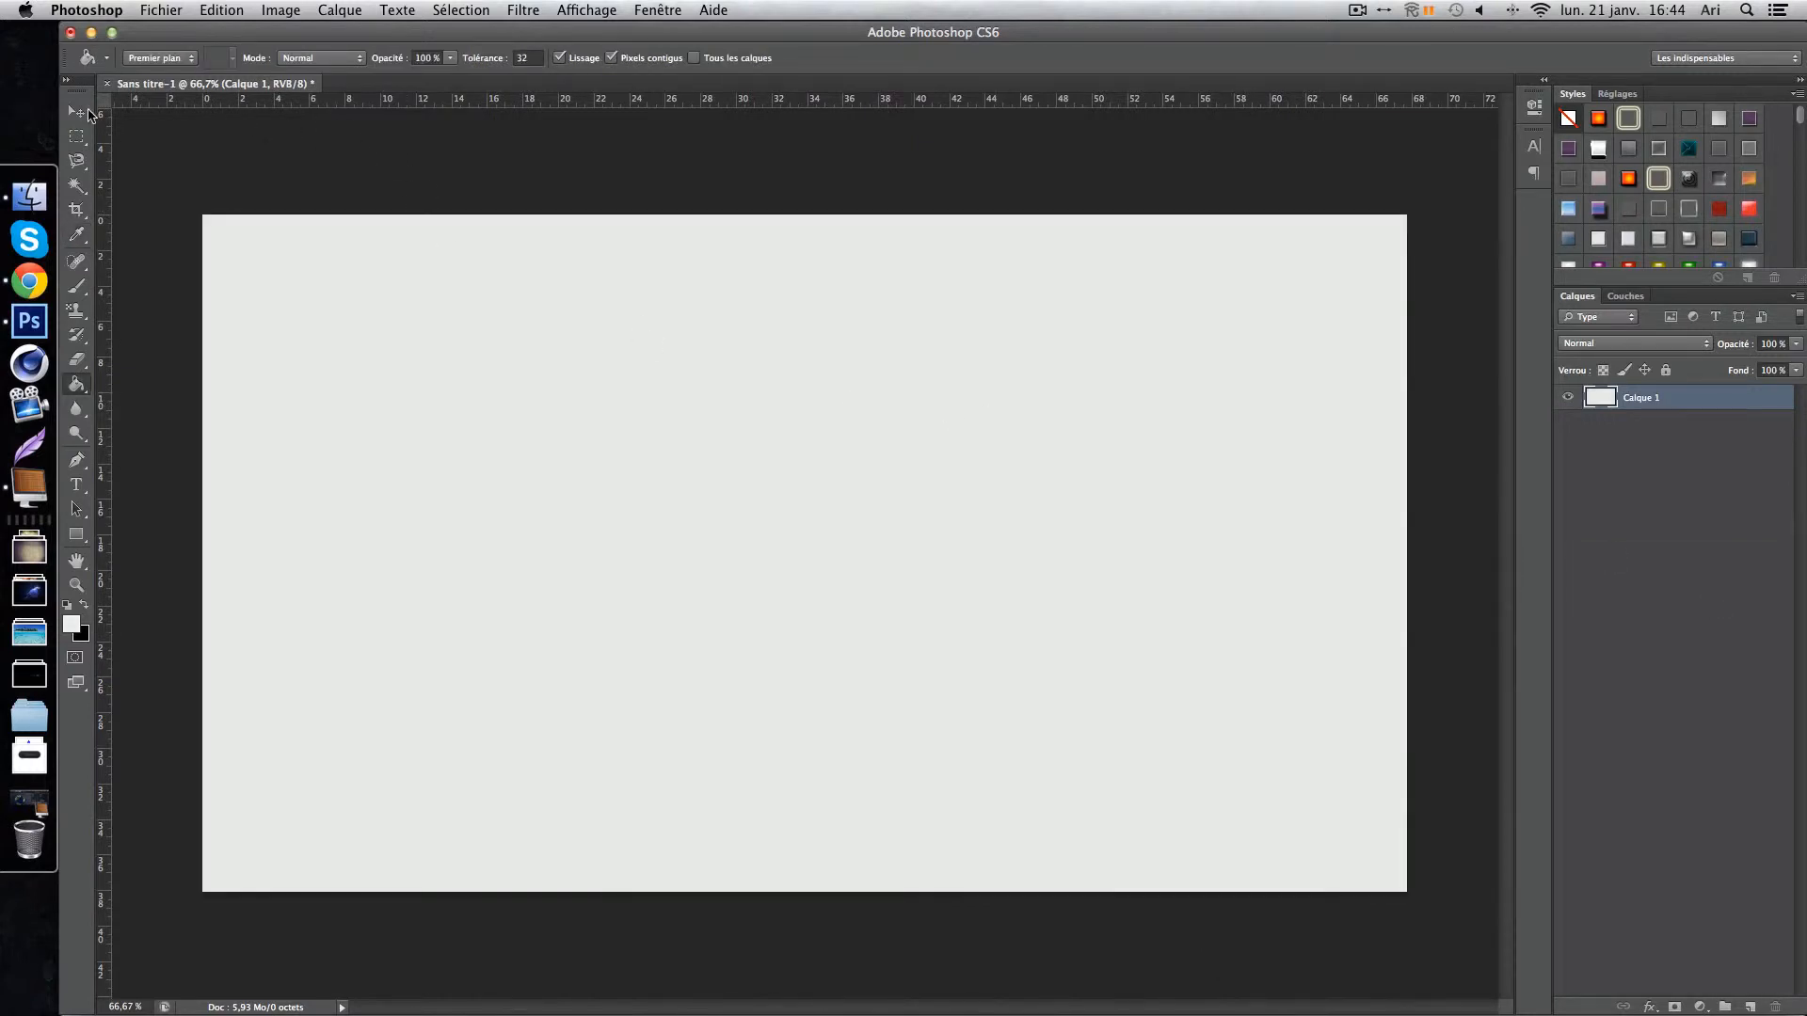
Minimise the Chrome window and shift the Photoshop window aside to expose the rendered PNG files on the desktop.
{"action": "left_click", "coordinate": [79, 112]}
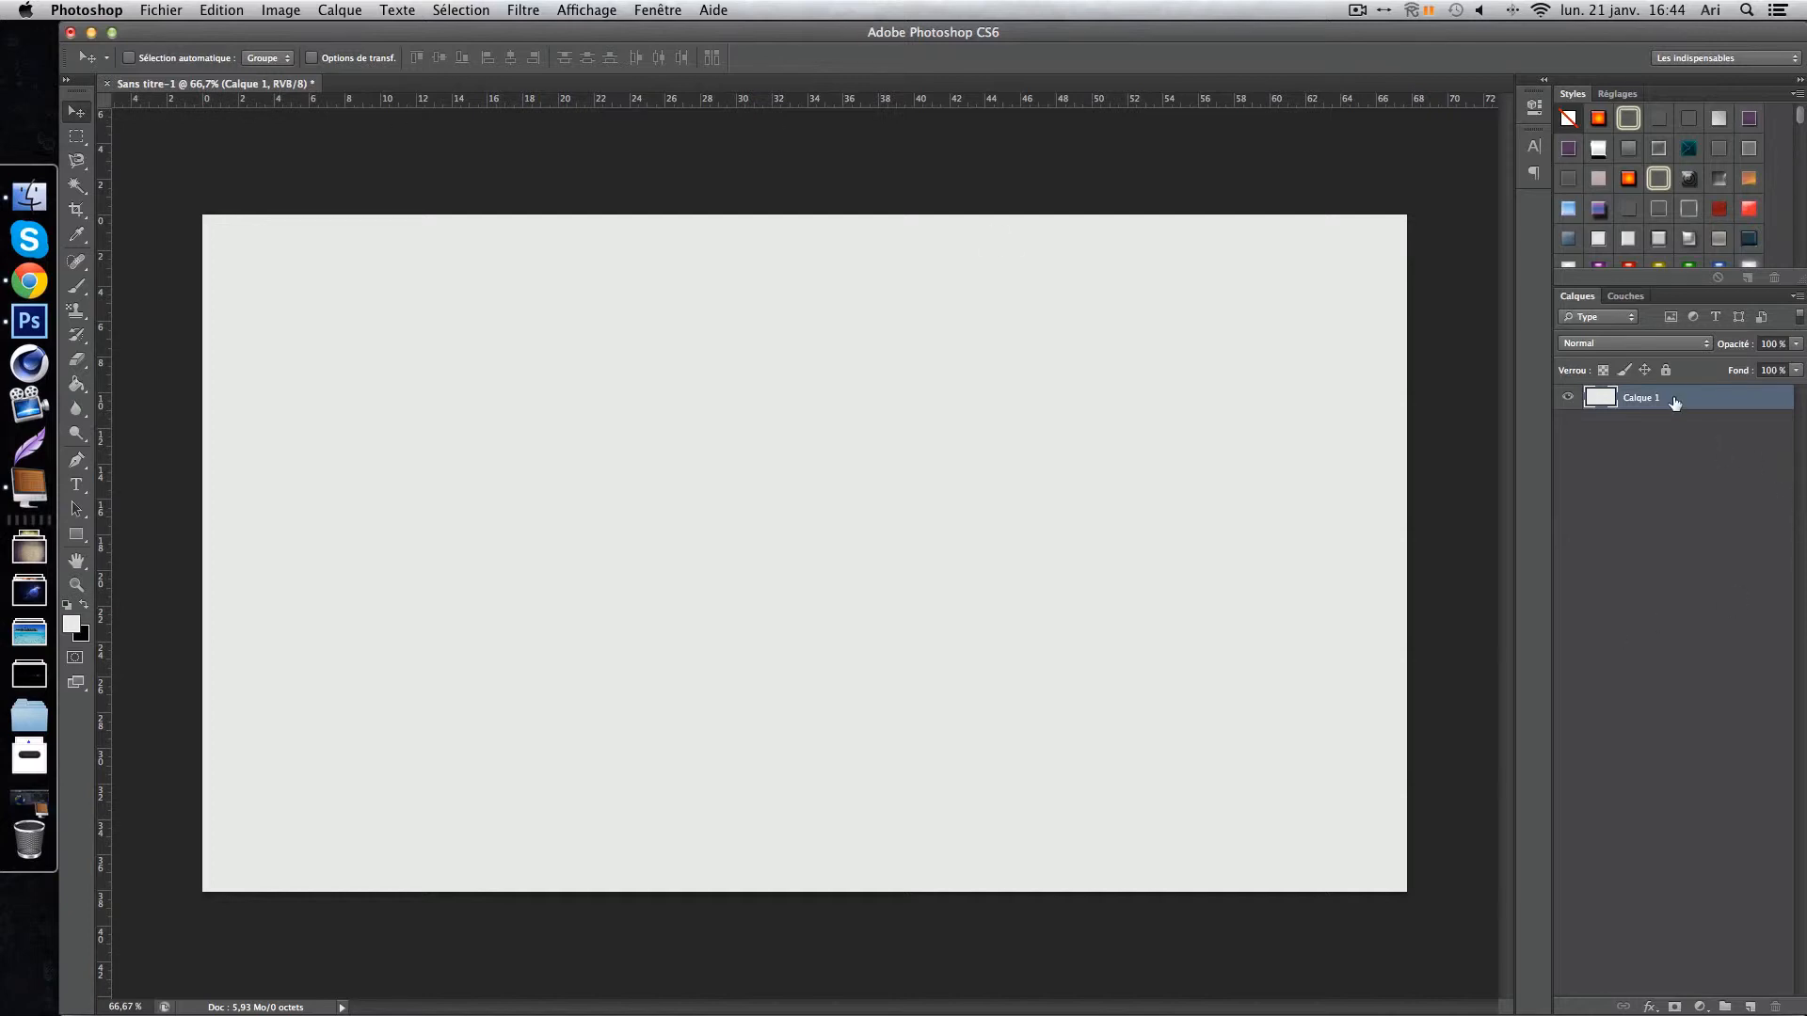
{"action": "left_click", "coordinate": [157, 8]}
{"action": "left_click", "coordinate": [157, 9]}
{"action": "left_click", "coordinate": [110, 34]}
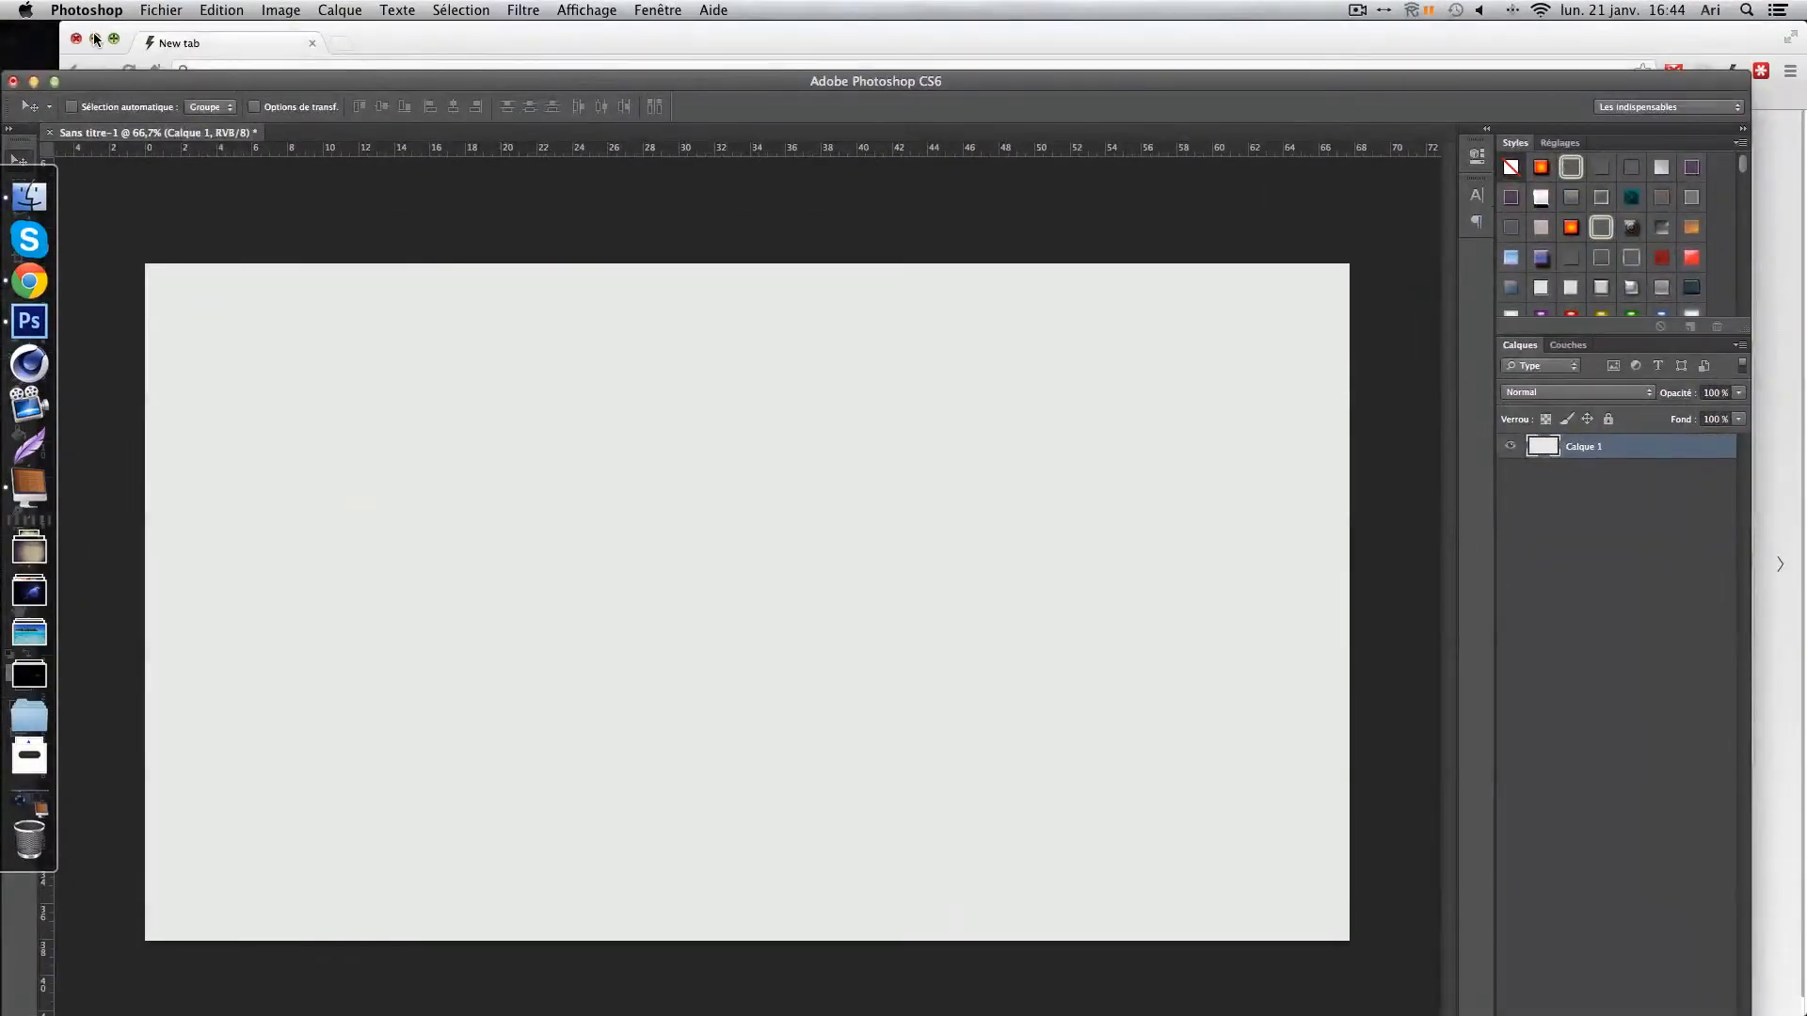
{"action": "left_click", "coordinate": [95, 40]}
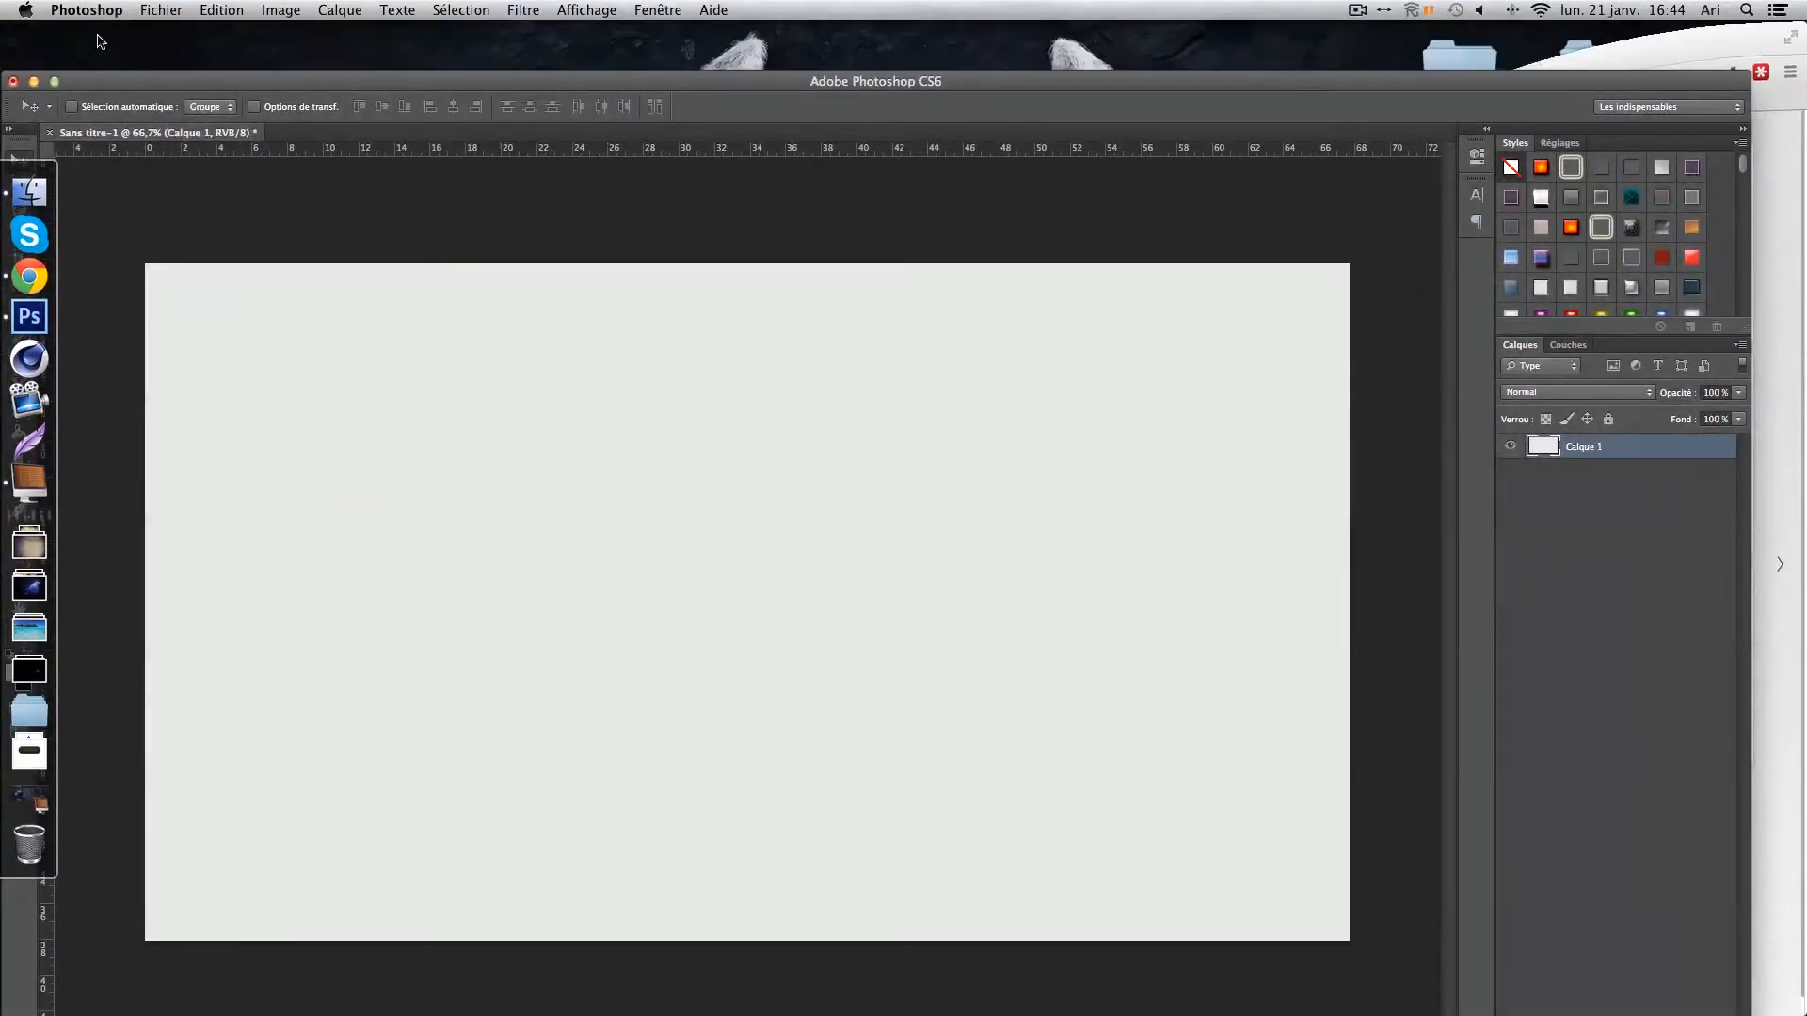
{"action": "left_click_drag", "start_coordinate": [254, 83], "coordinate": [141, 15]}
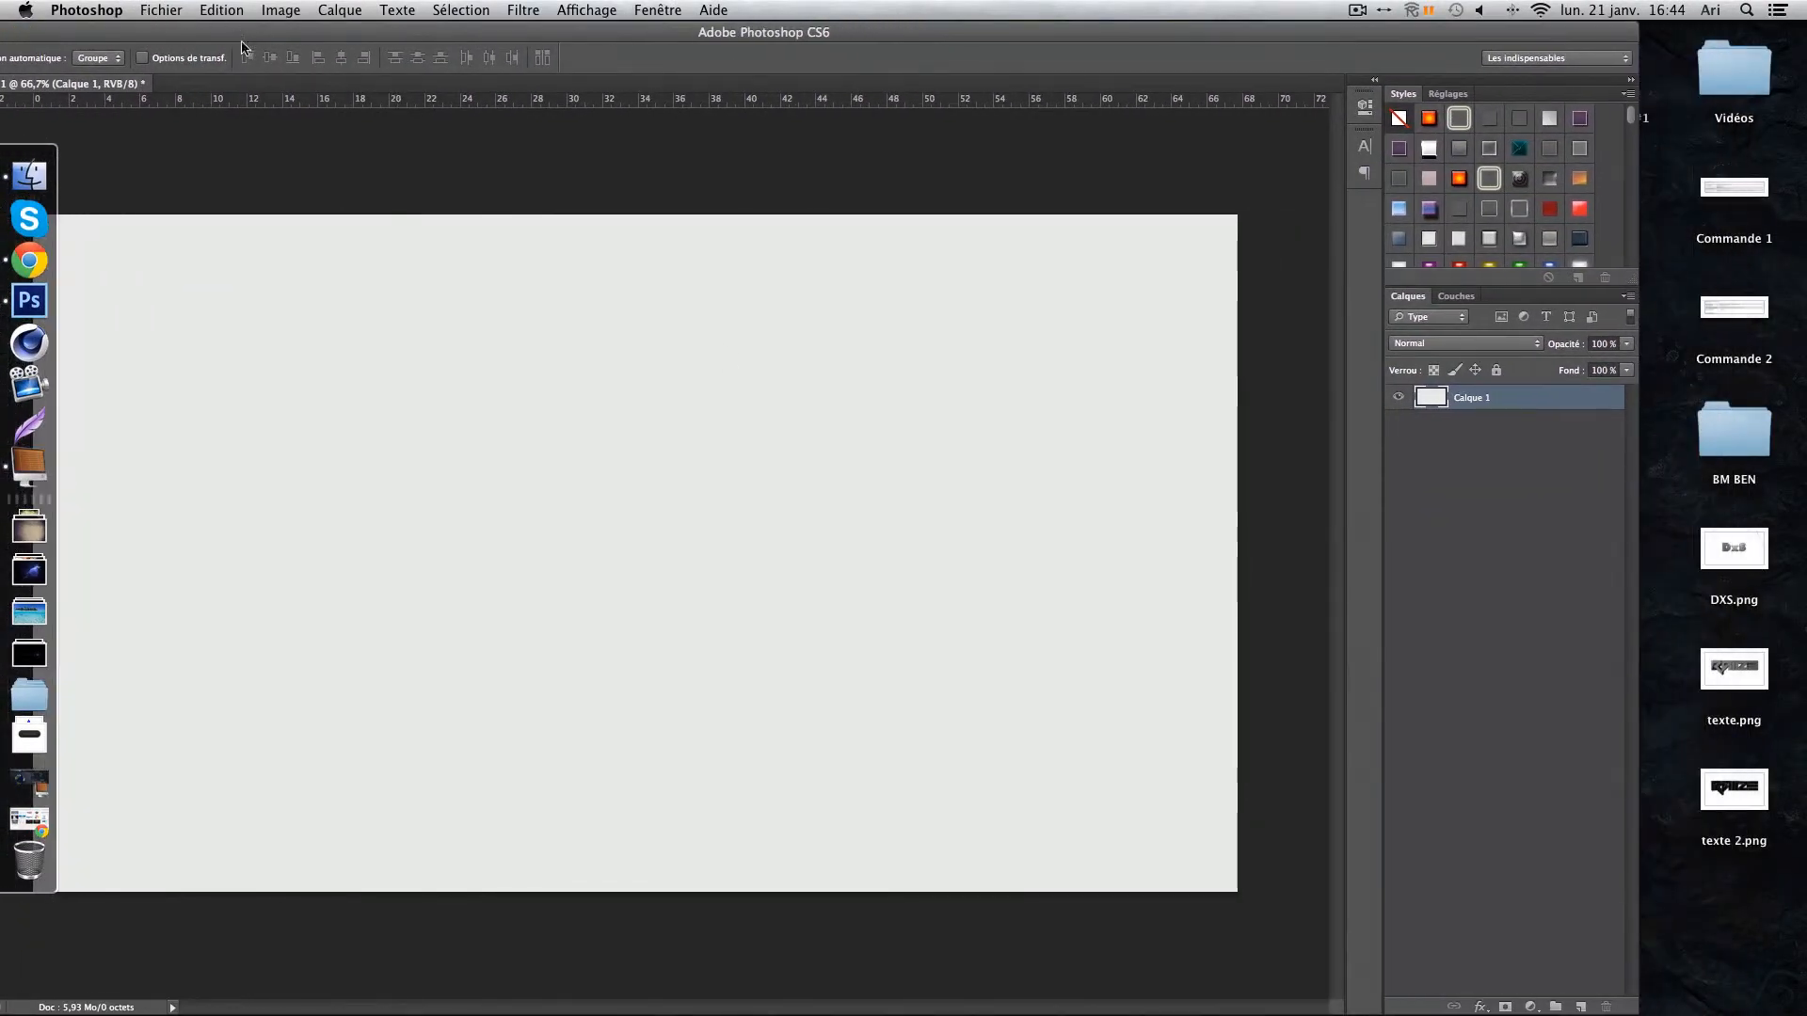
Place texte.png and texte 2.png from the desktop into the wallpaper document at their original size.
{"action": "left_click_drag", "start_coordinate": [1694, 634], "coordinate": [1761, 851]}
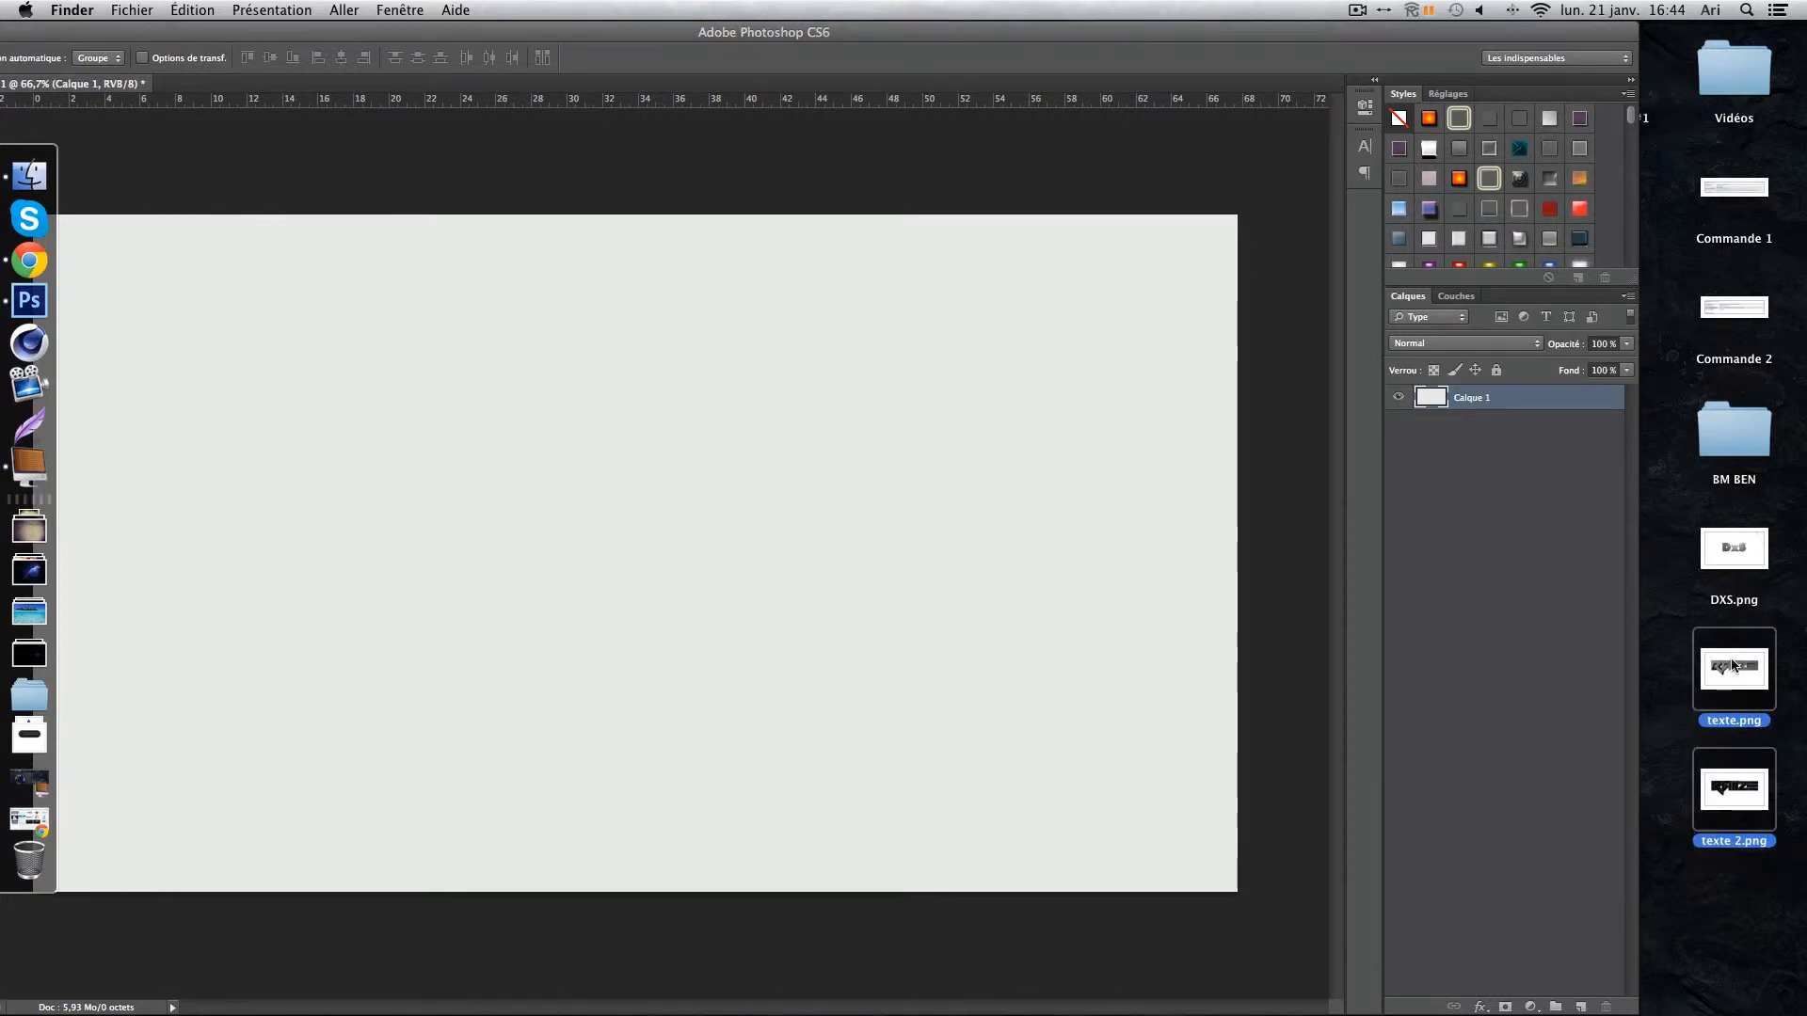
{"action": "left_click_drag", "start_coordinate": [1728, 663], "coordinate": [625, 401]}
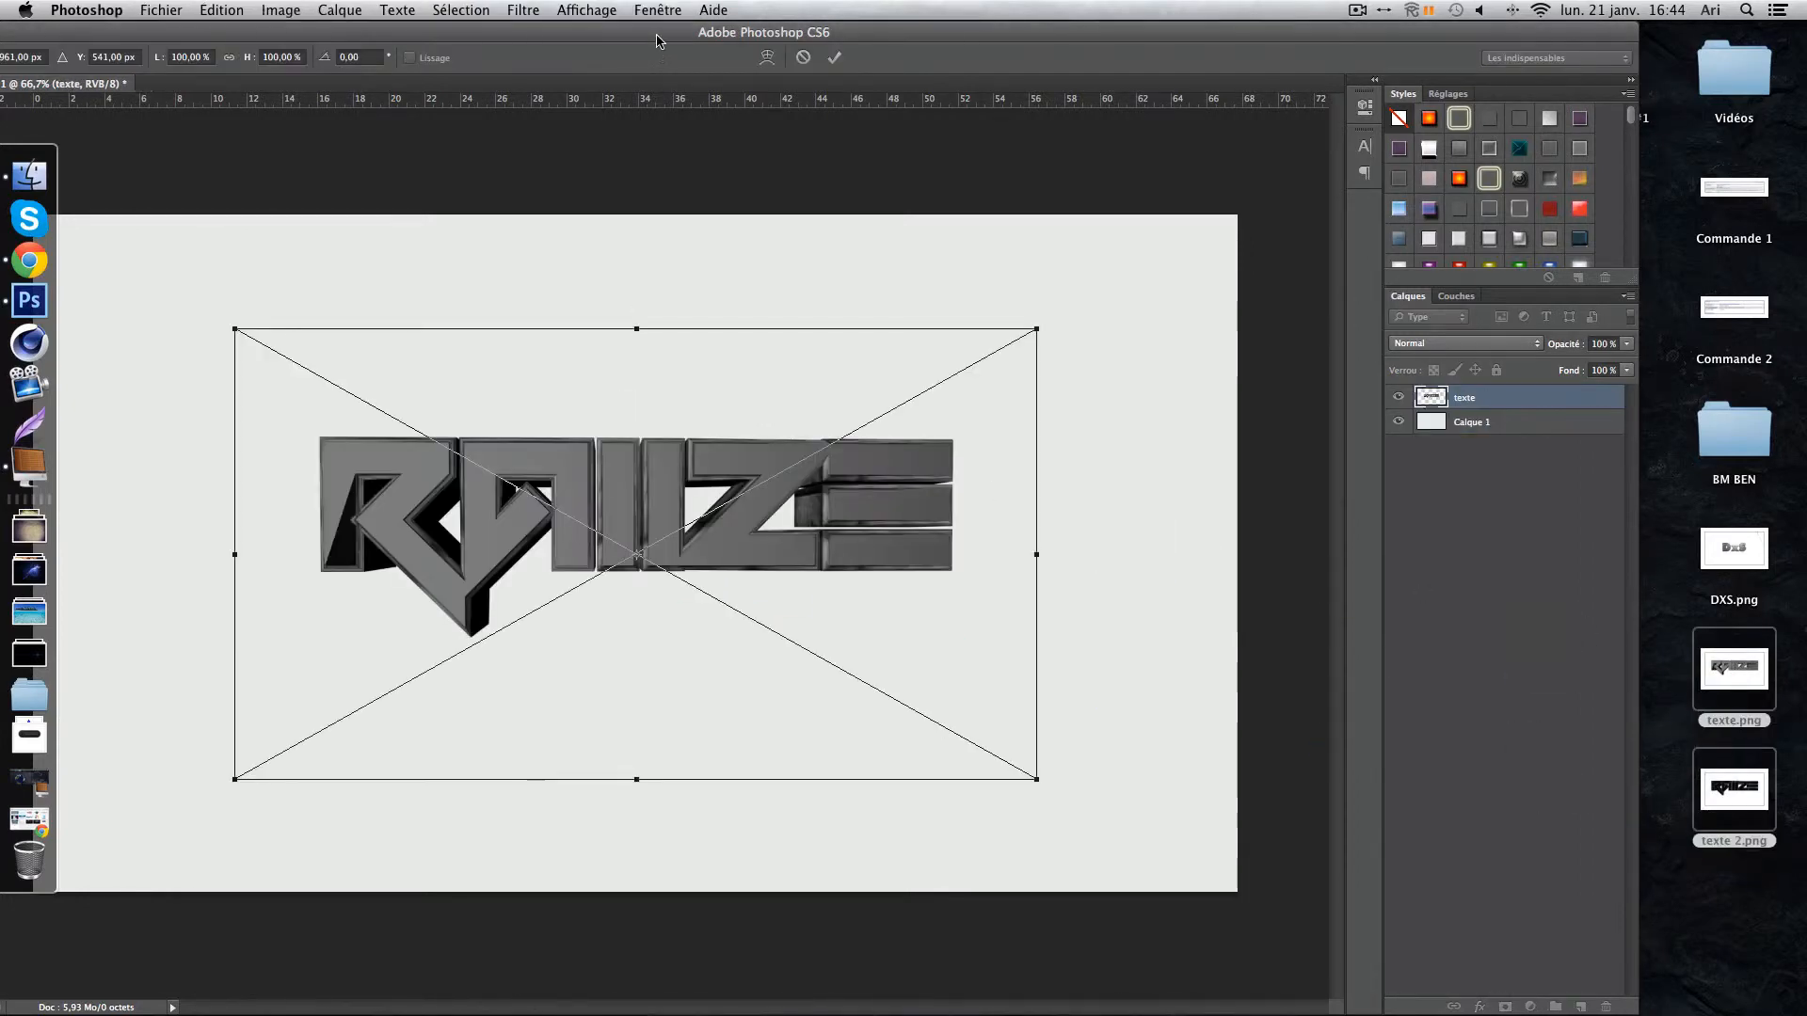
{"action": "left_click_drag", "start_coordinate": [665, 36], "coordinate": [833, 17]}
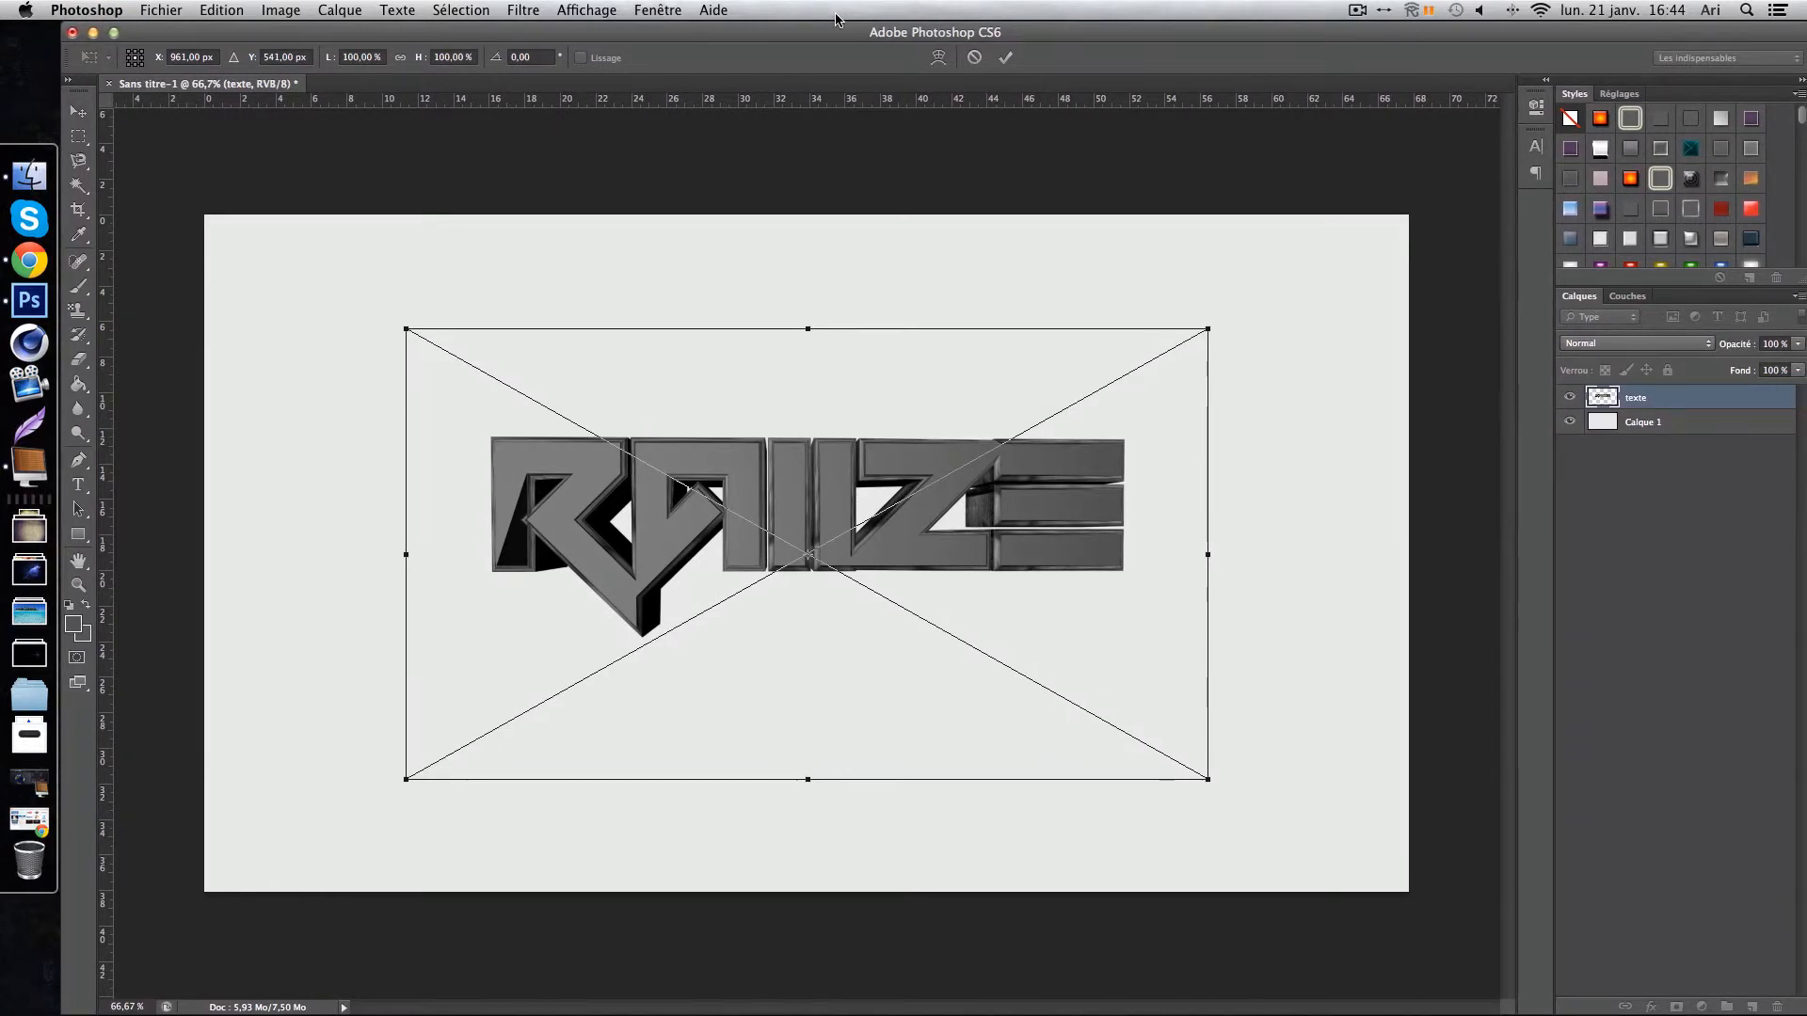
{"action": "left_click", "coordinate": [1003, 58]}
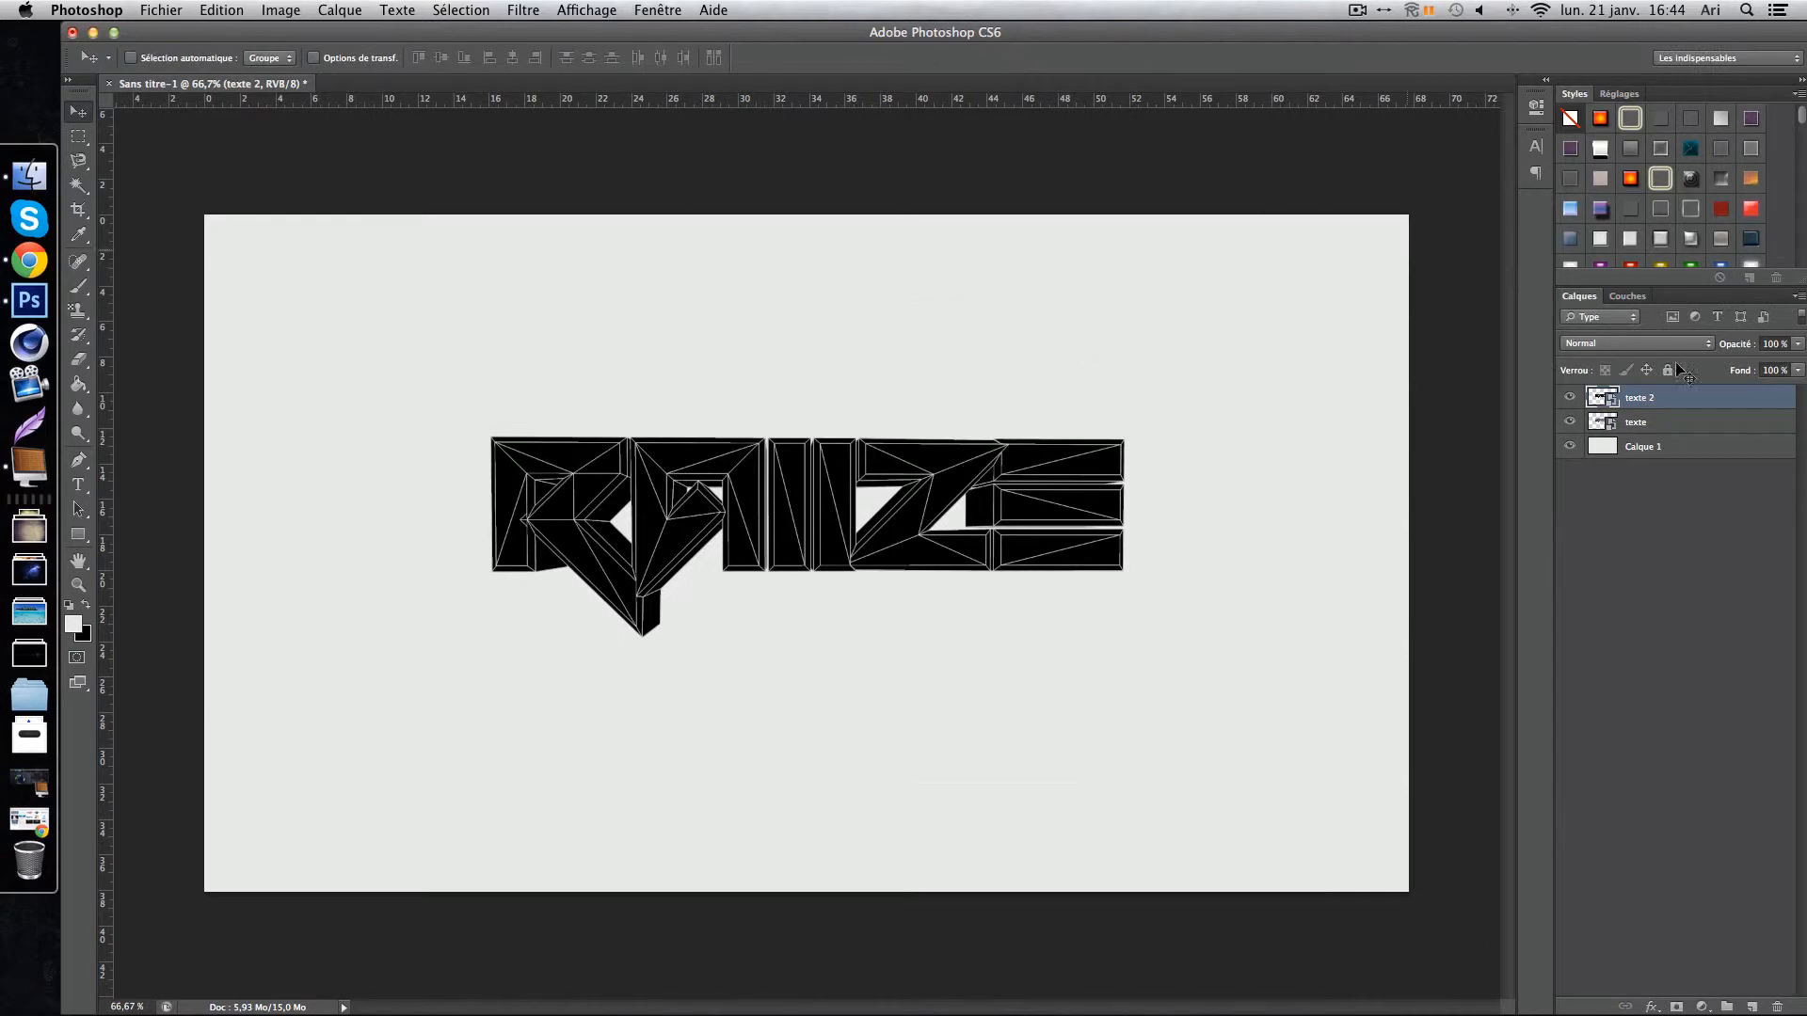
Move the texte layer above the texte 2 layer.
{"action": "left_click", "coordinate": [1669, 423]}
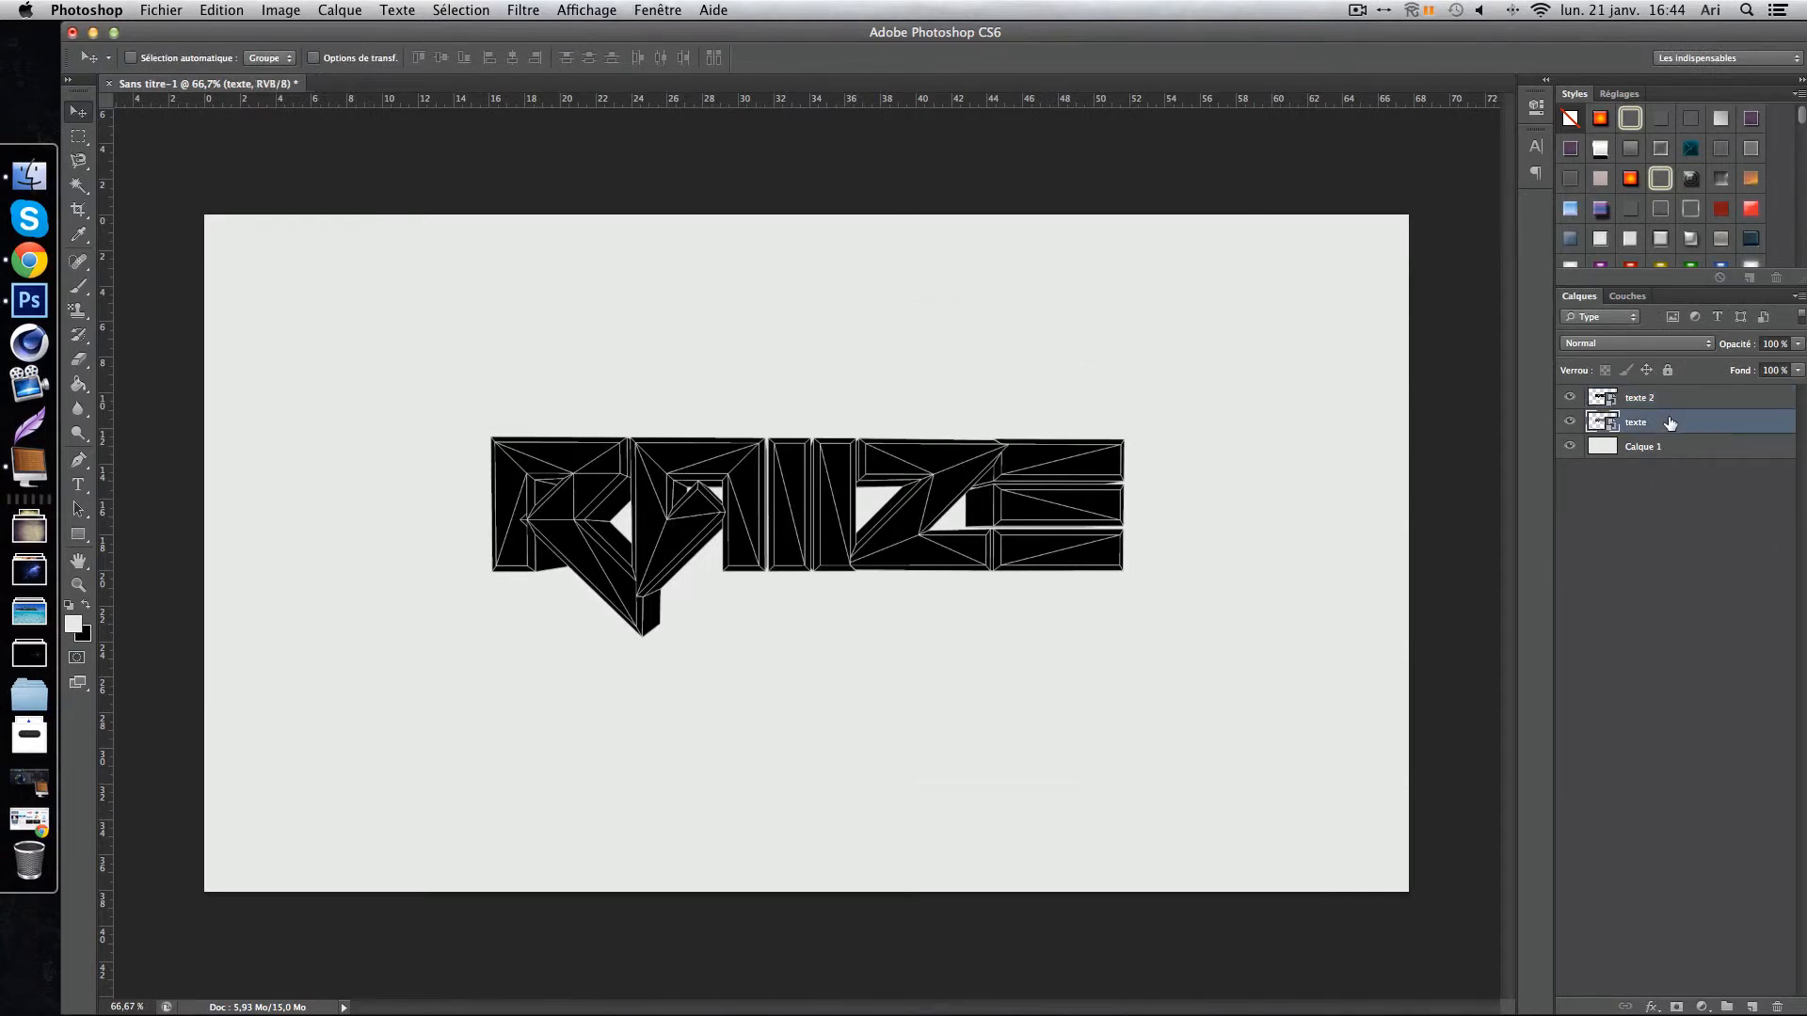
{"action": "left_click_drag", "start_coordinate": [1671, 424], "coordinate": [1673, 390]}
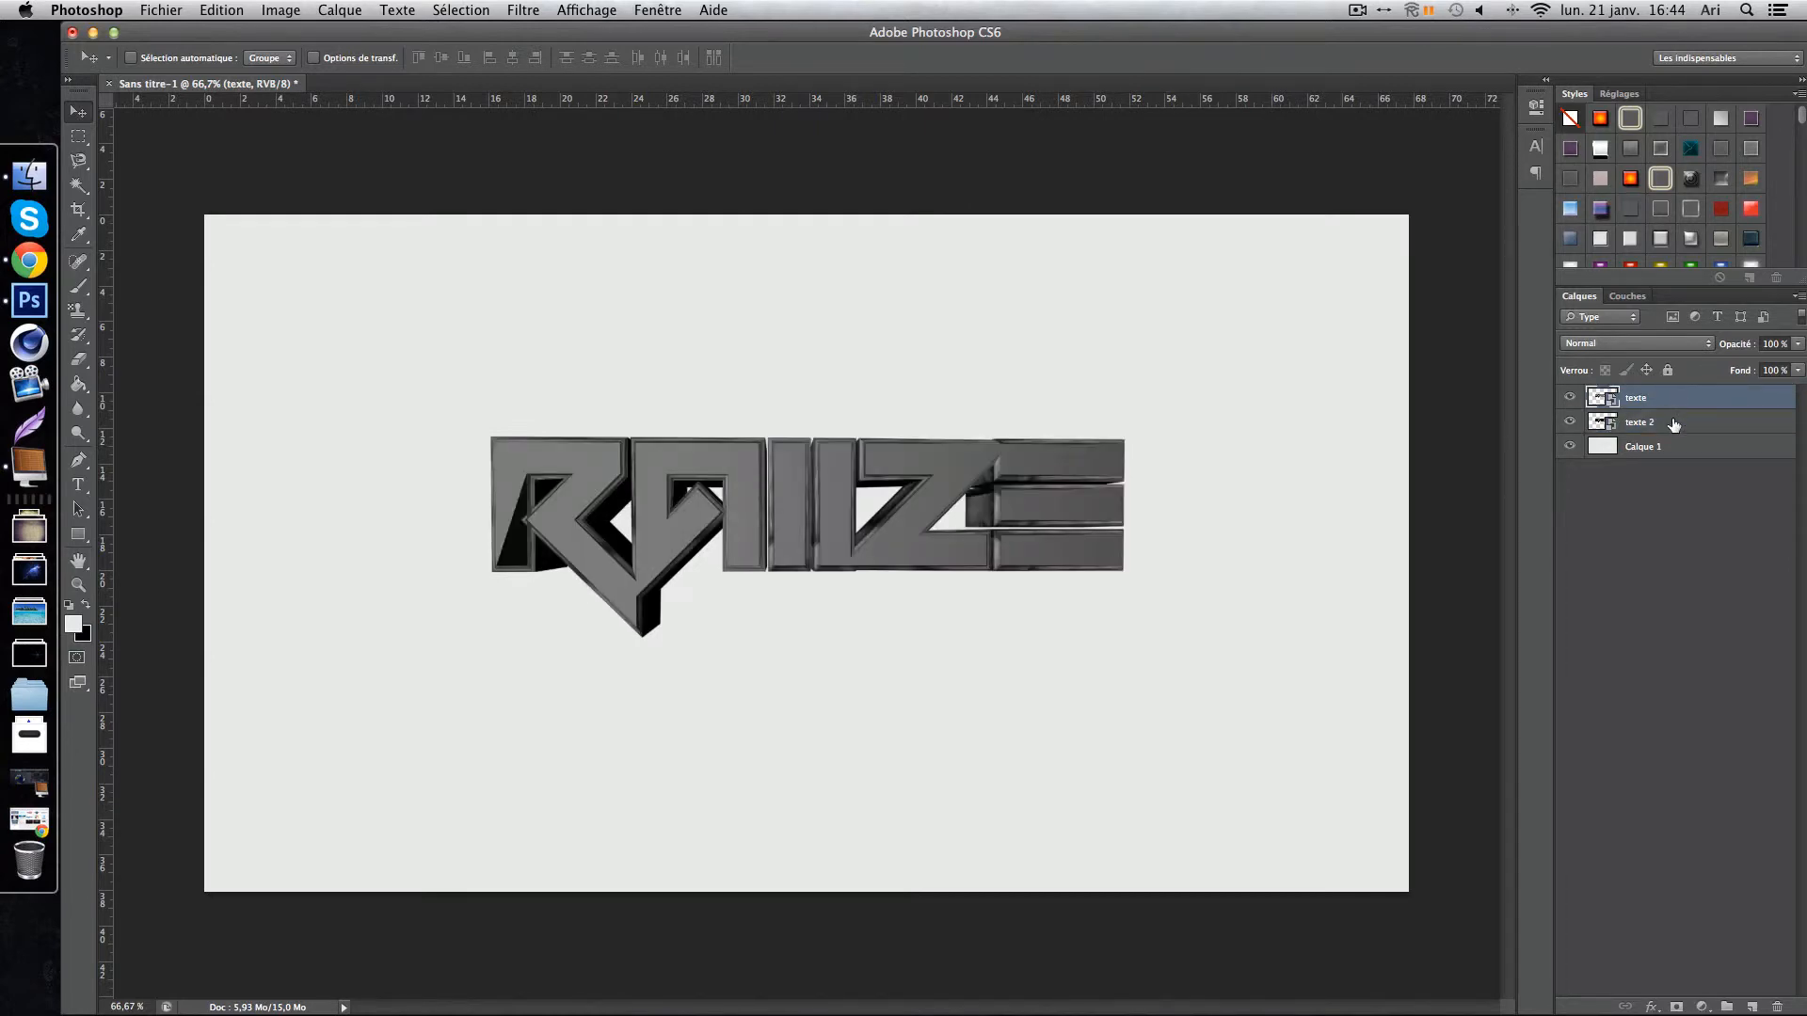
Set the texte 2 layer's blend mode to Superposition and move it above the texte layer.
{"action": "left_click", "coordinate": [1673, 422]}
{"action": "left_click", "coordinate": [1635, 342]}
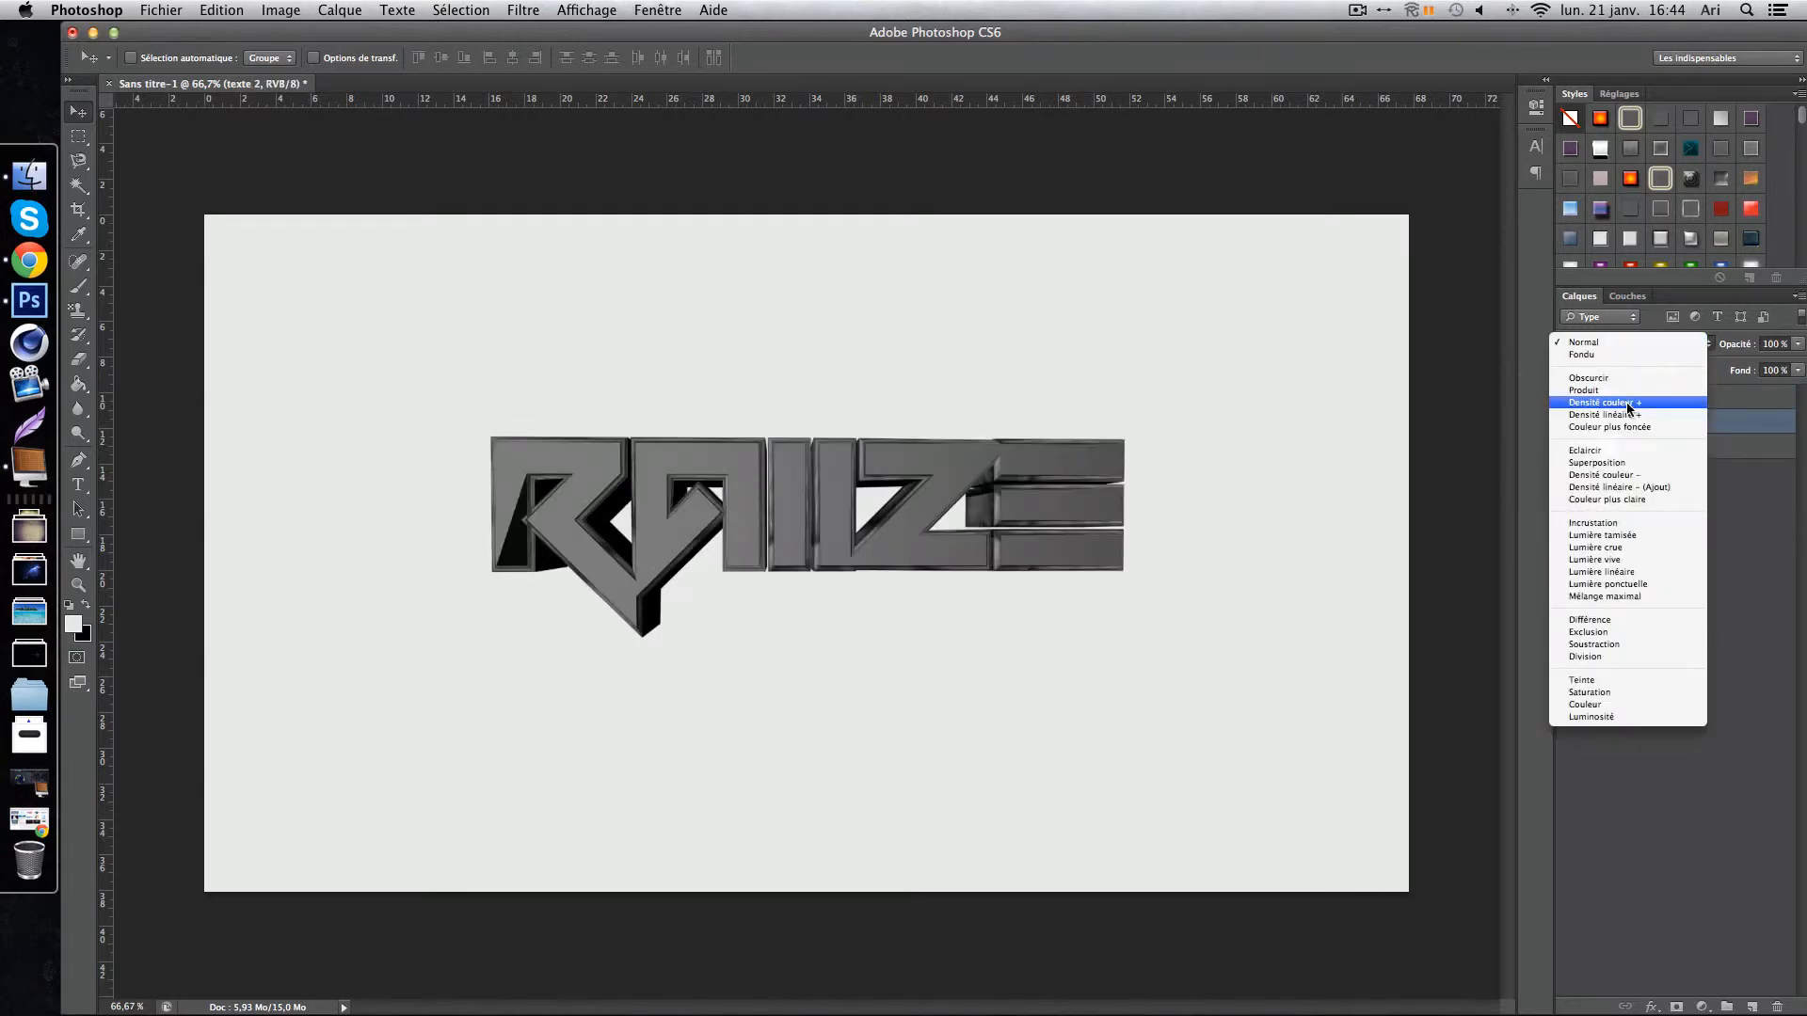
{"action": "left_click", "coordinate": [1735, 490]}
{"action": "left_click", "coordinate": [1619, 345]}
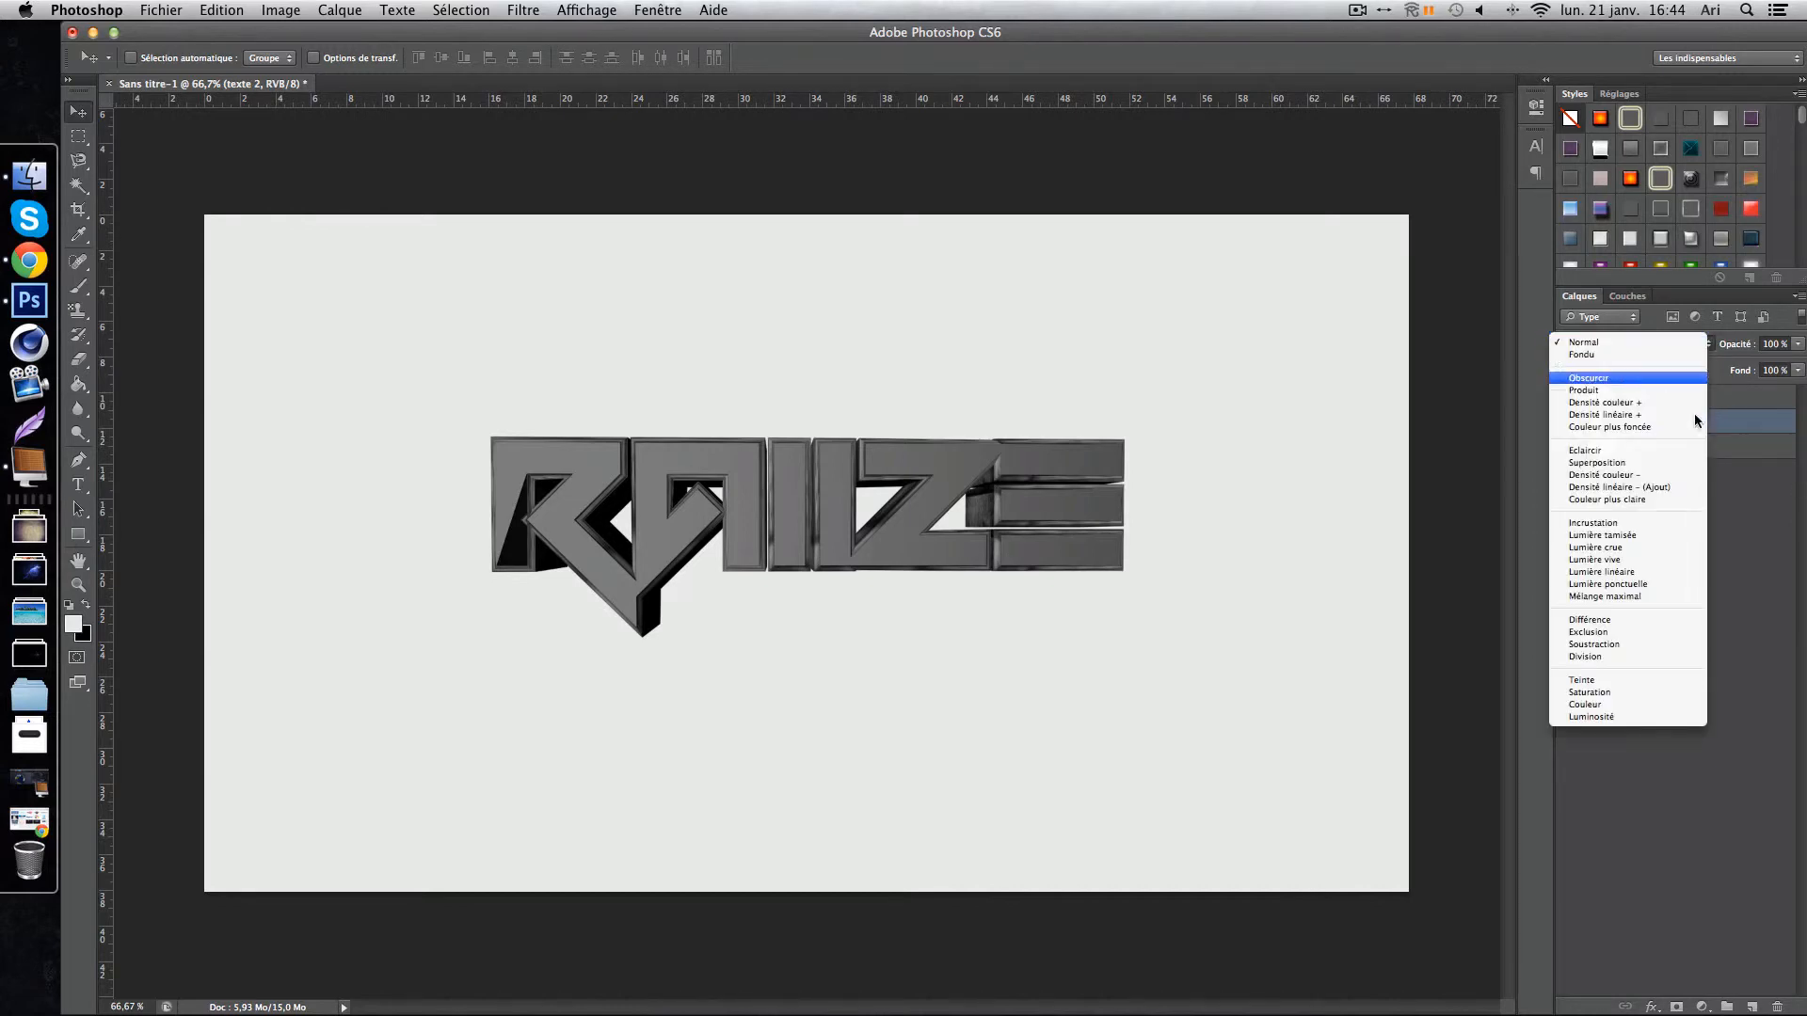
{"action": "left_click", "coordinate": [1755, 551]}
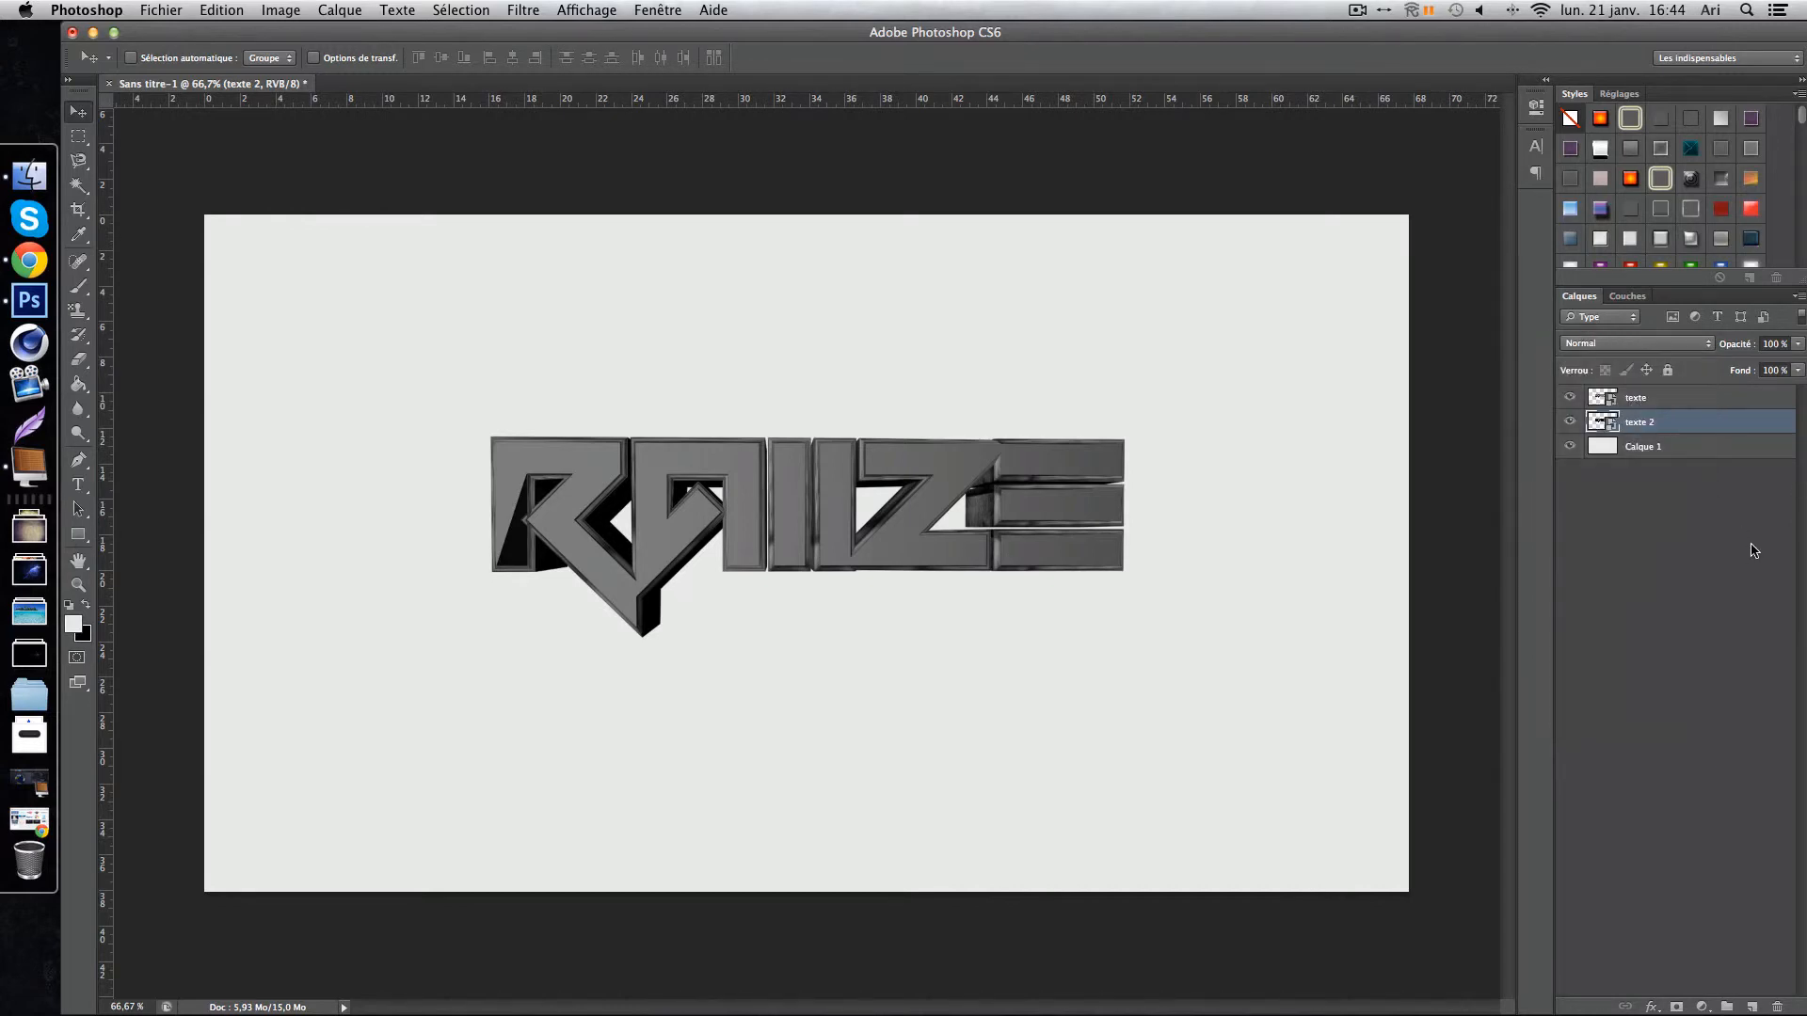
{"action": "left_click", "coordinate": [1617, 344]}
{"action": "left_click", "coordinate": [1622, 465]}
{"action": "left_click_drag", "start_coordinate": [1704, 424], "coordinate": [1694, 390]}
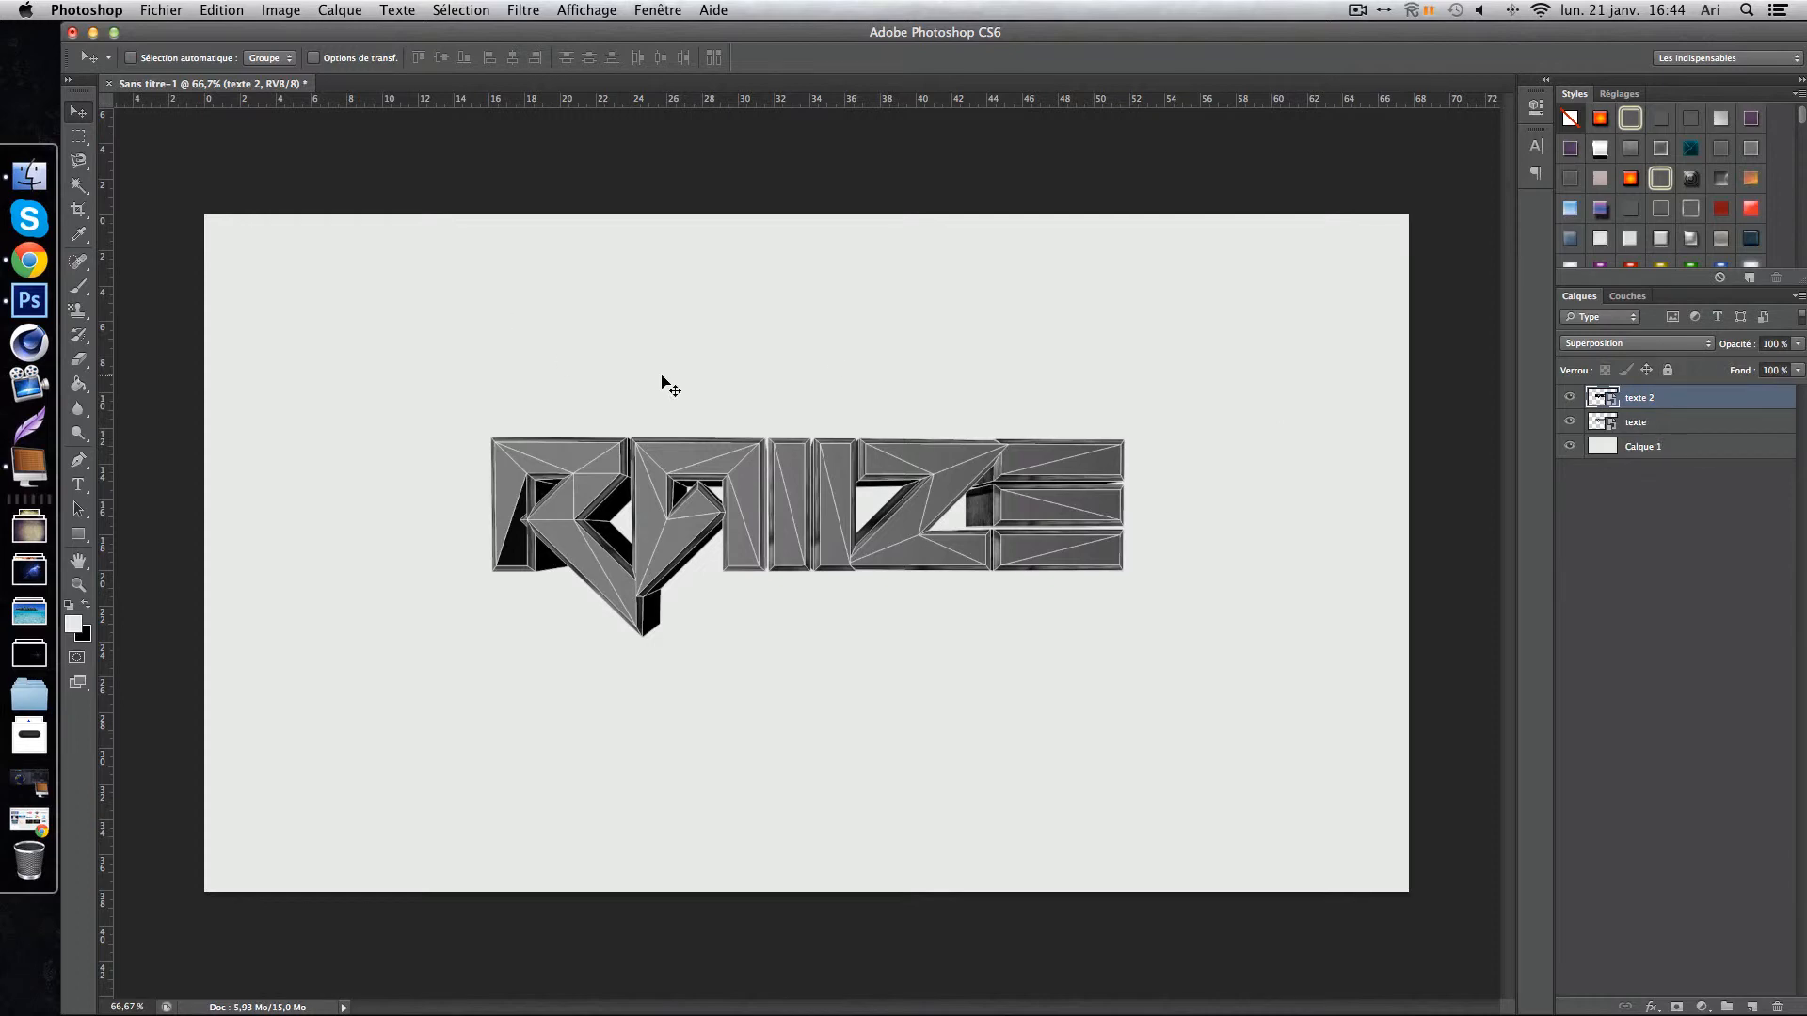
Enlarge the texte and texte 2 layers together to about 112% width and 119% height and recentre them on the canvas.
{"action": "key", "text": "super+plus"}
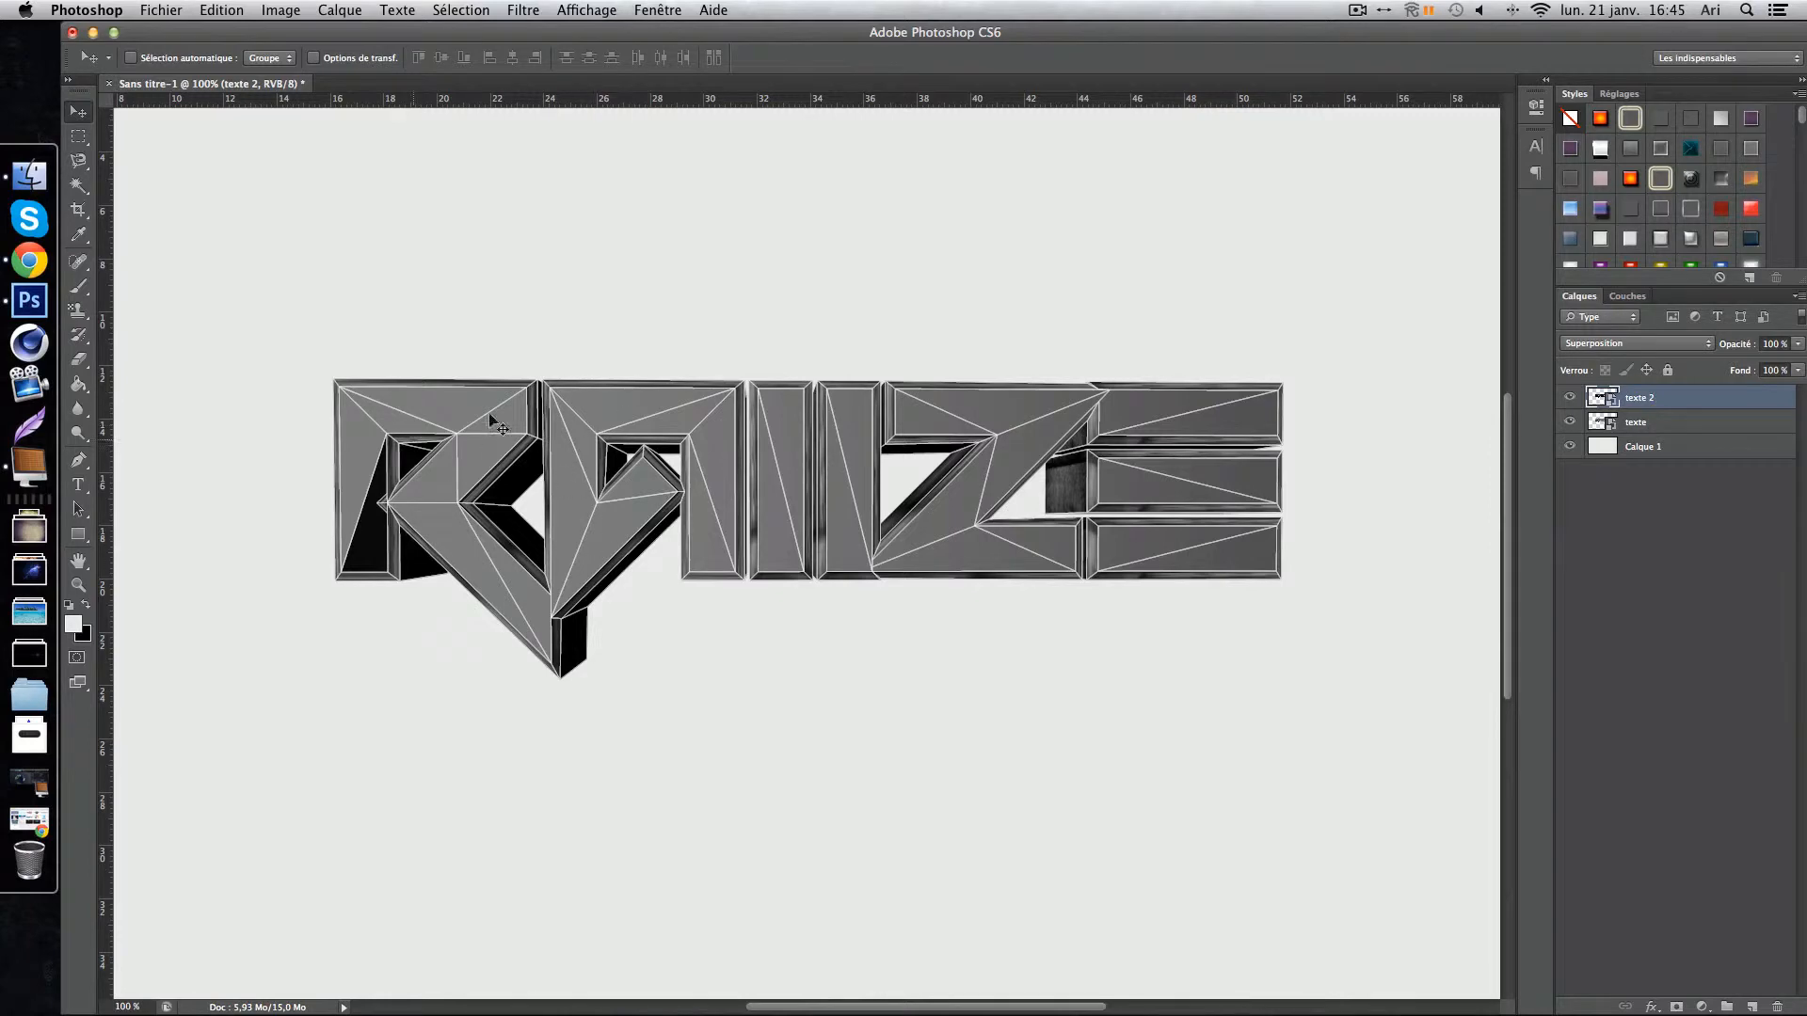
{"action": "key", "text": "super+minus"}
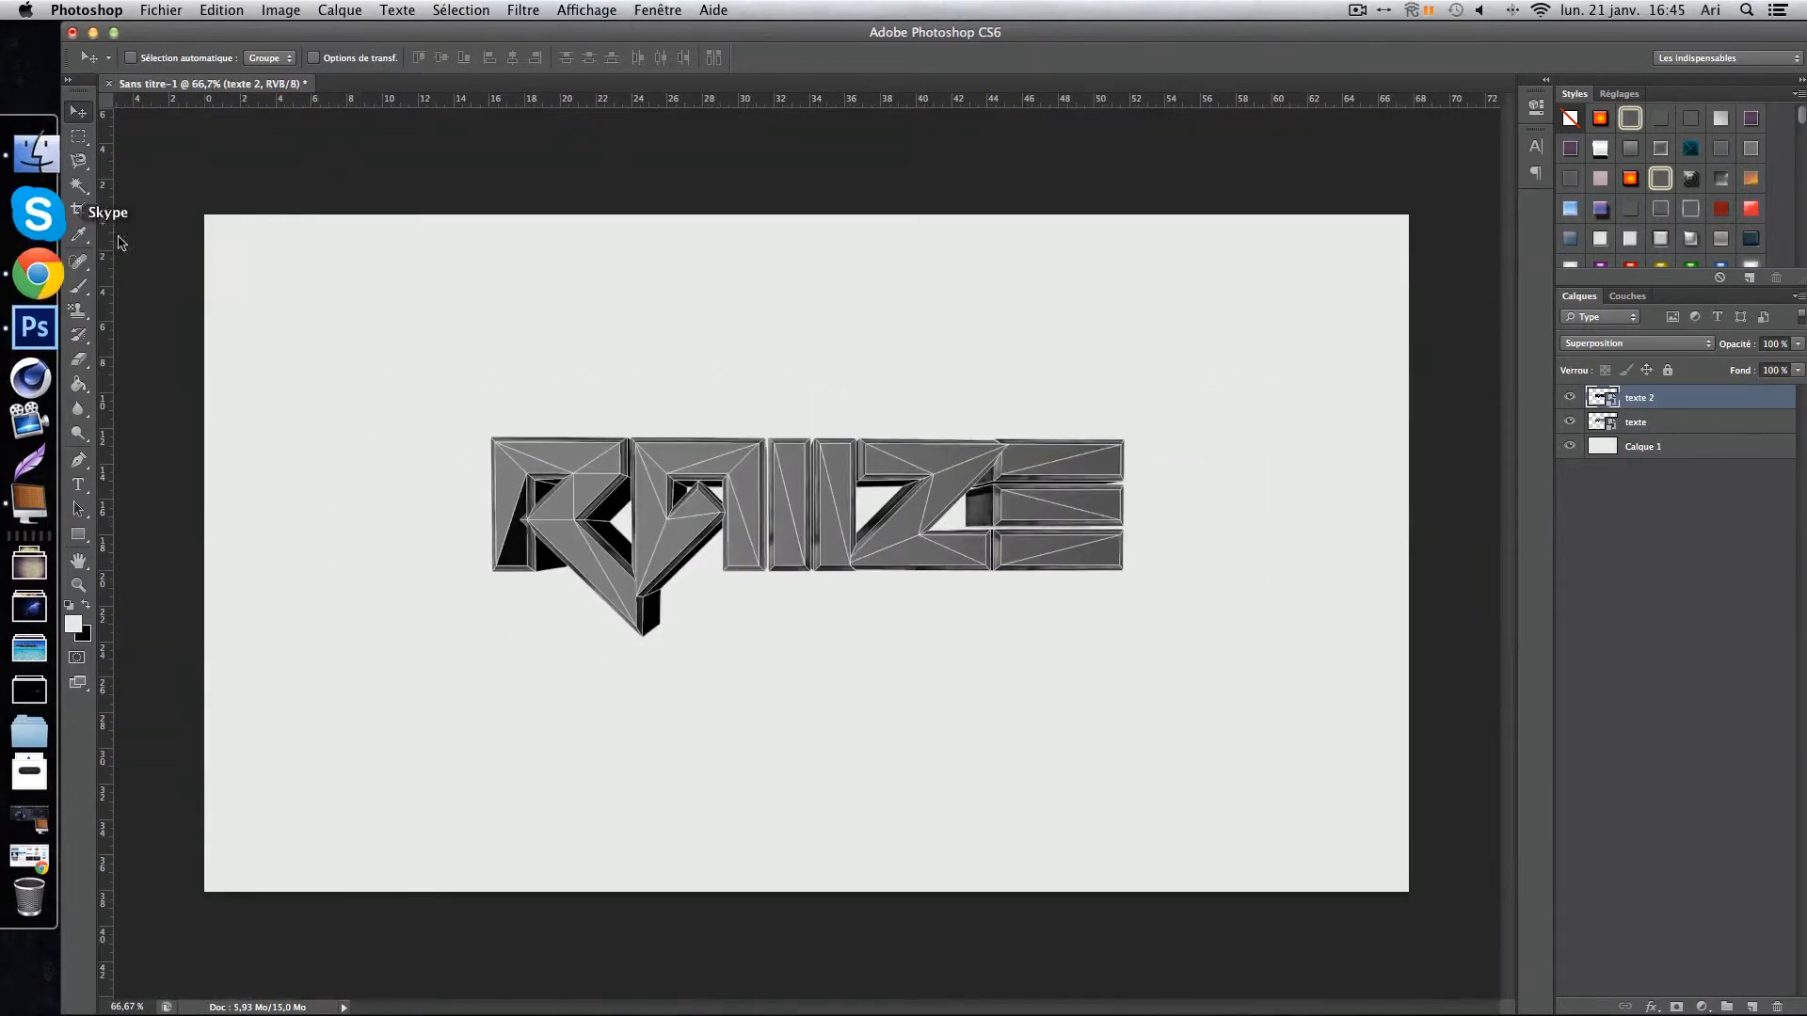
{"action": "left_click", "coordinate": [1680, 423], "text": "shift"}
{"action": "left_click", "coordinate": [214, 10]}
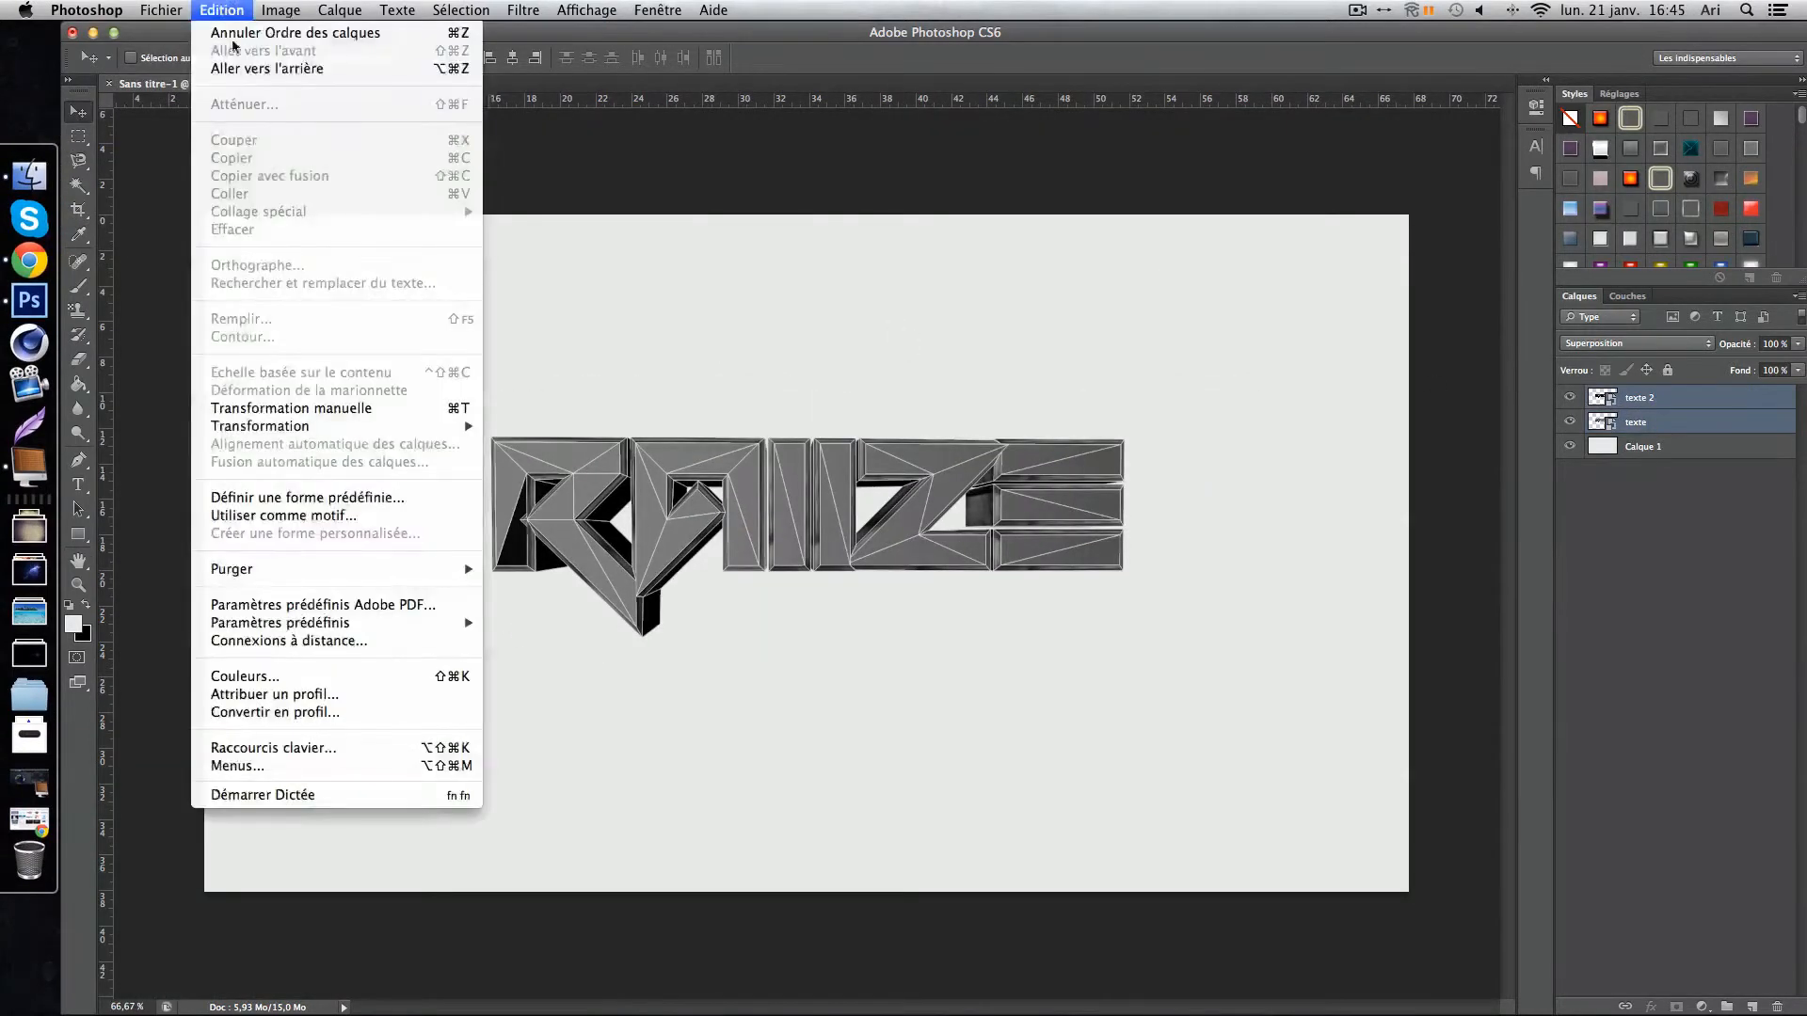
{"action": "left_click", "coordinate": [283, 407]}
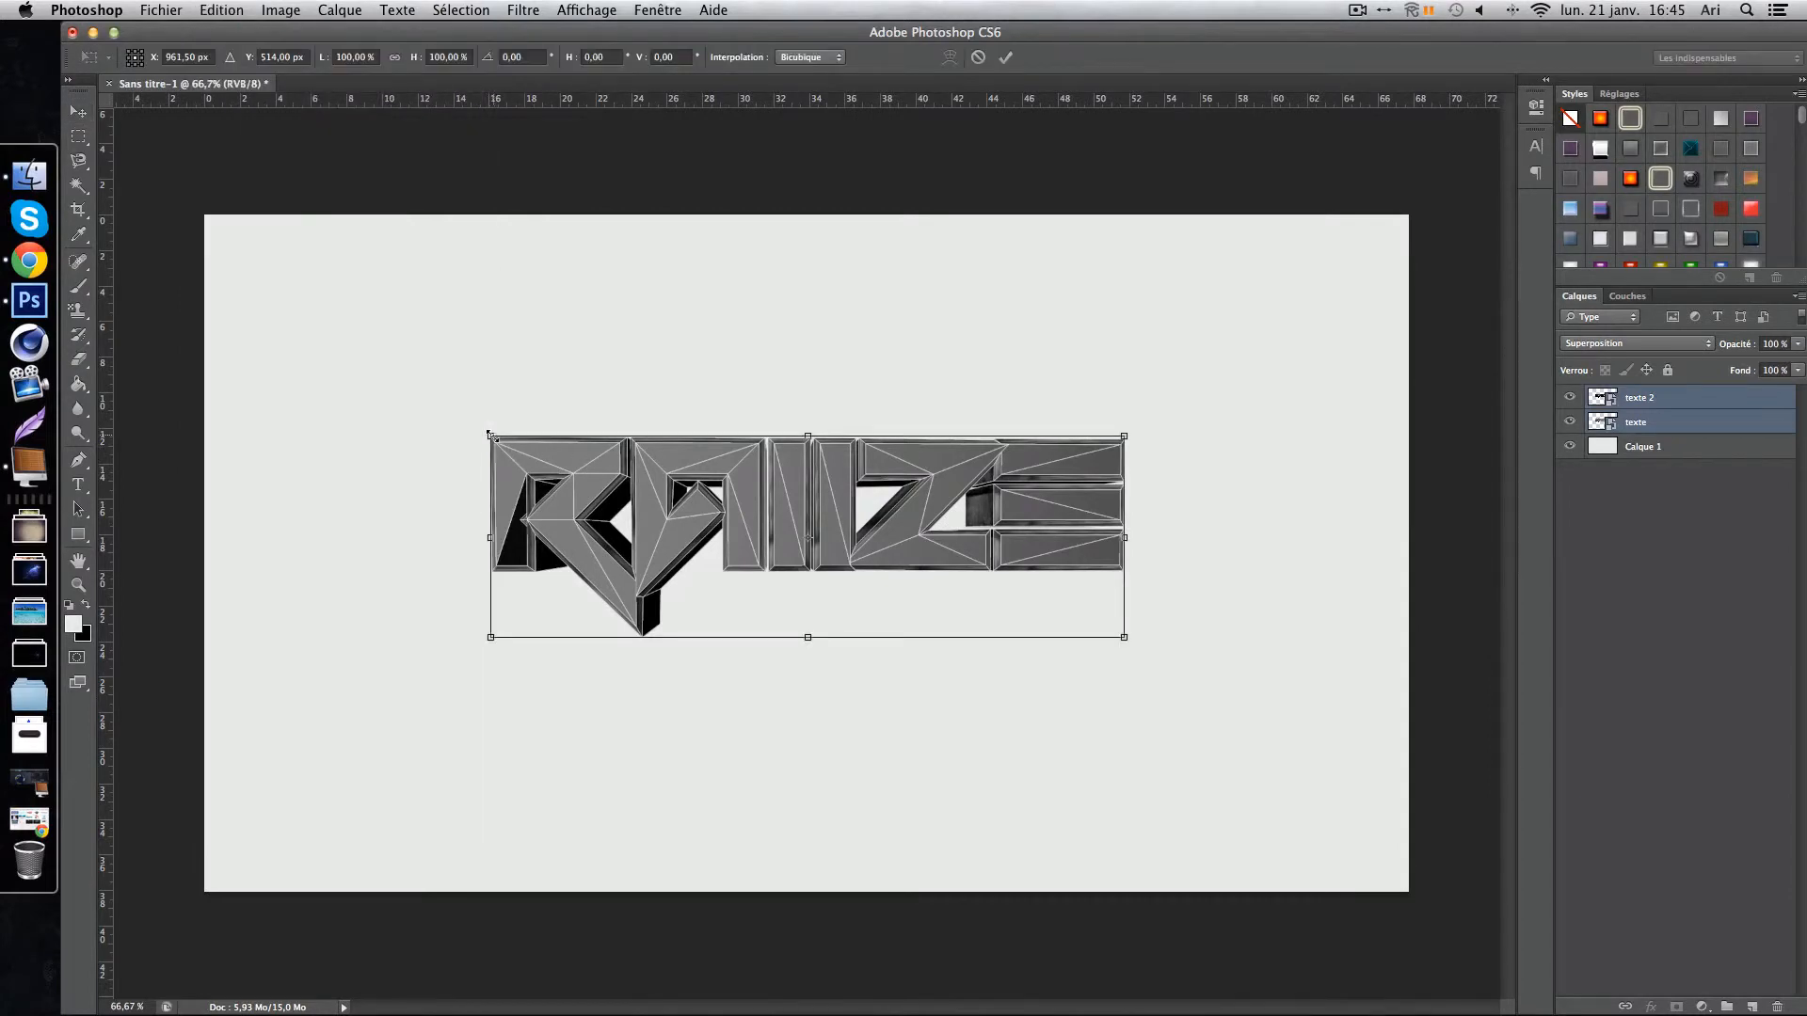
{"action": "left_click_drag", "start_coordinate": [491, 436], "coordinate": [410, 399]}
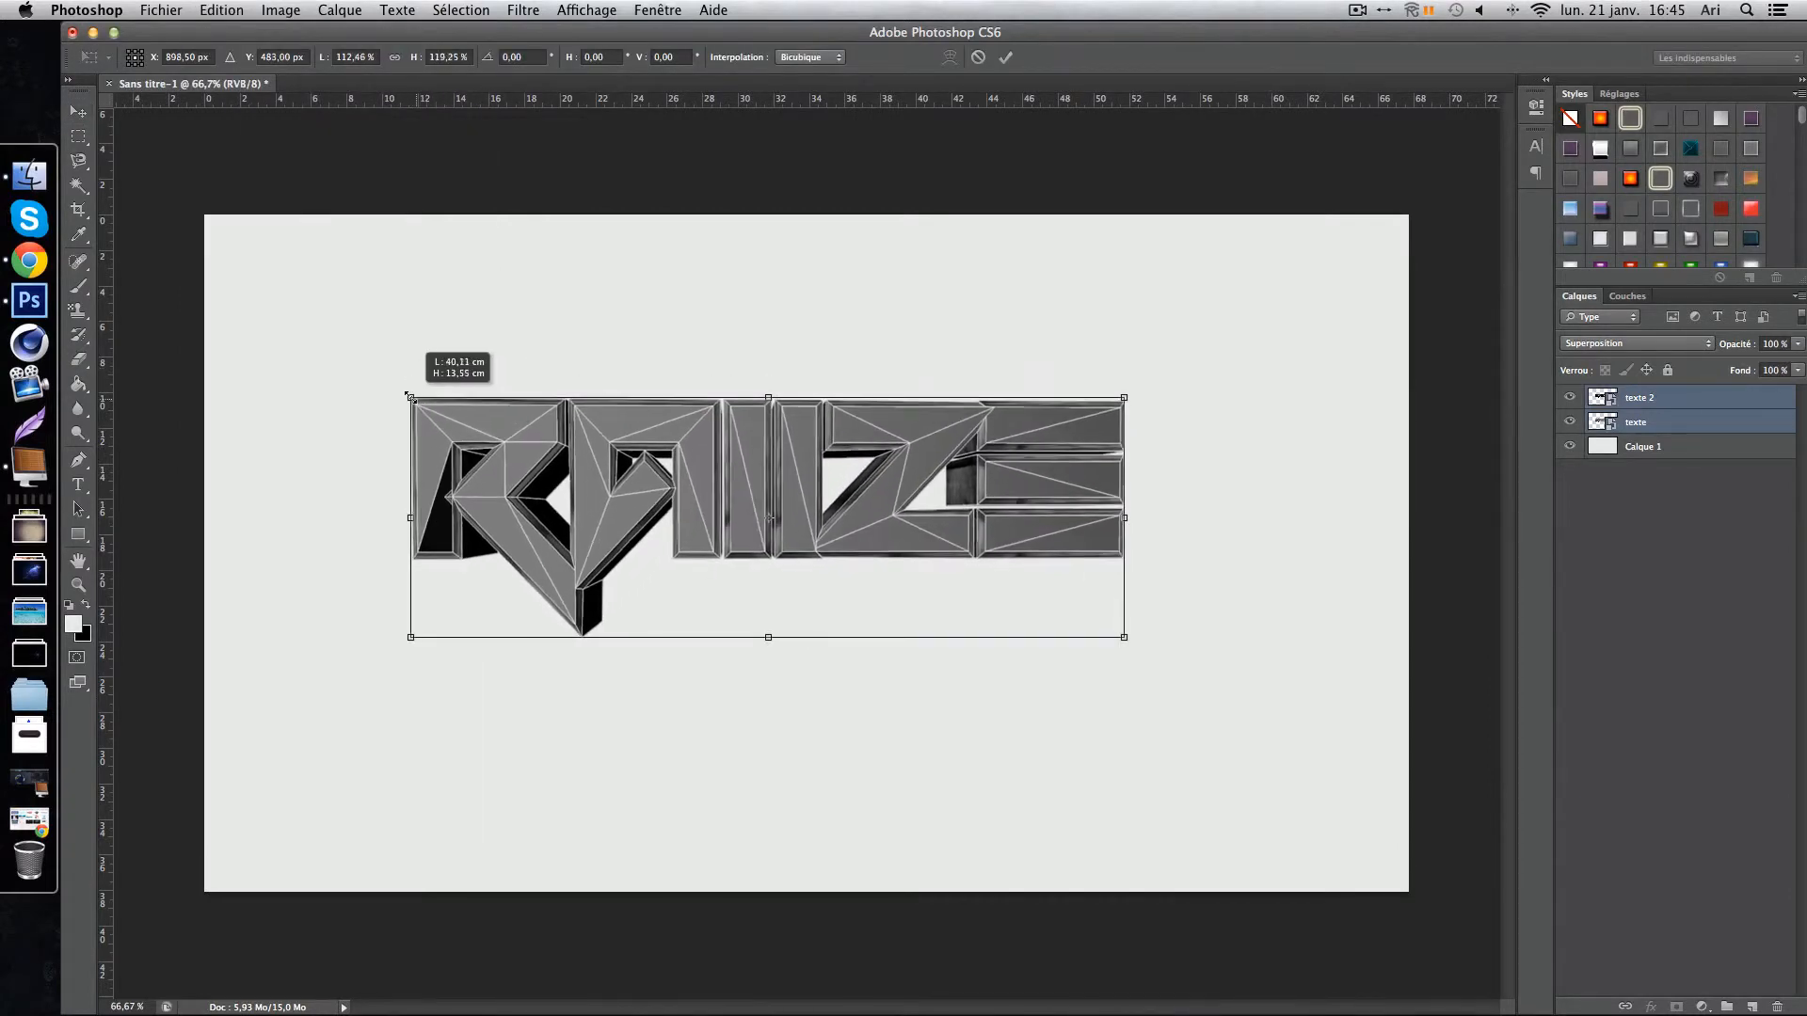
{"action": "left_click_drag", "start_coordinate": [678, 472], "coordinate": [724, 501]}
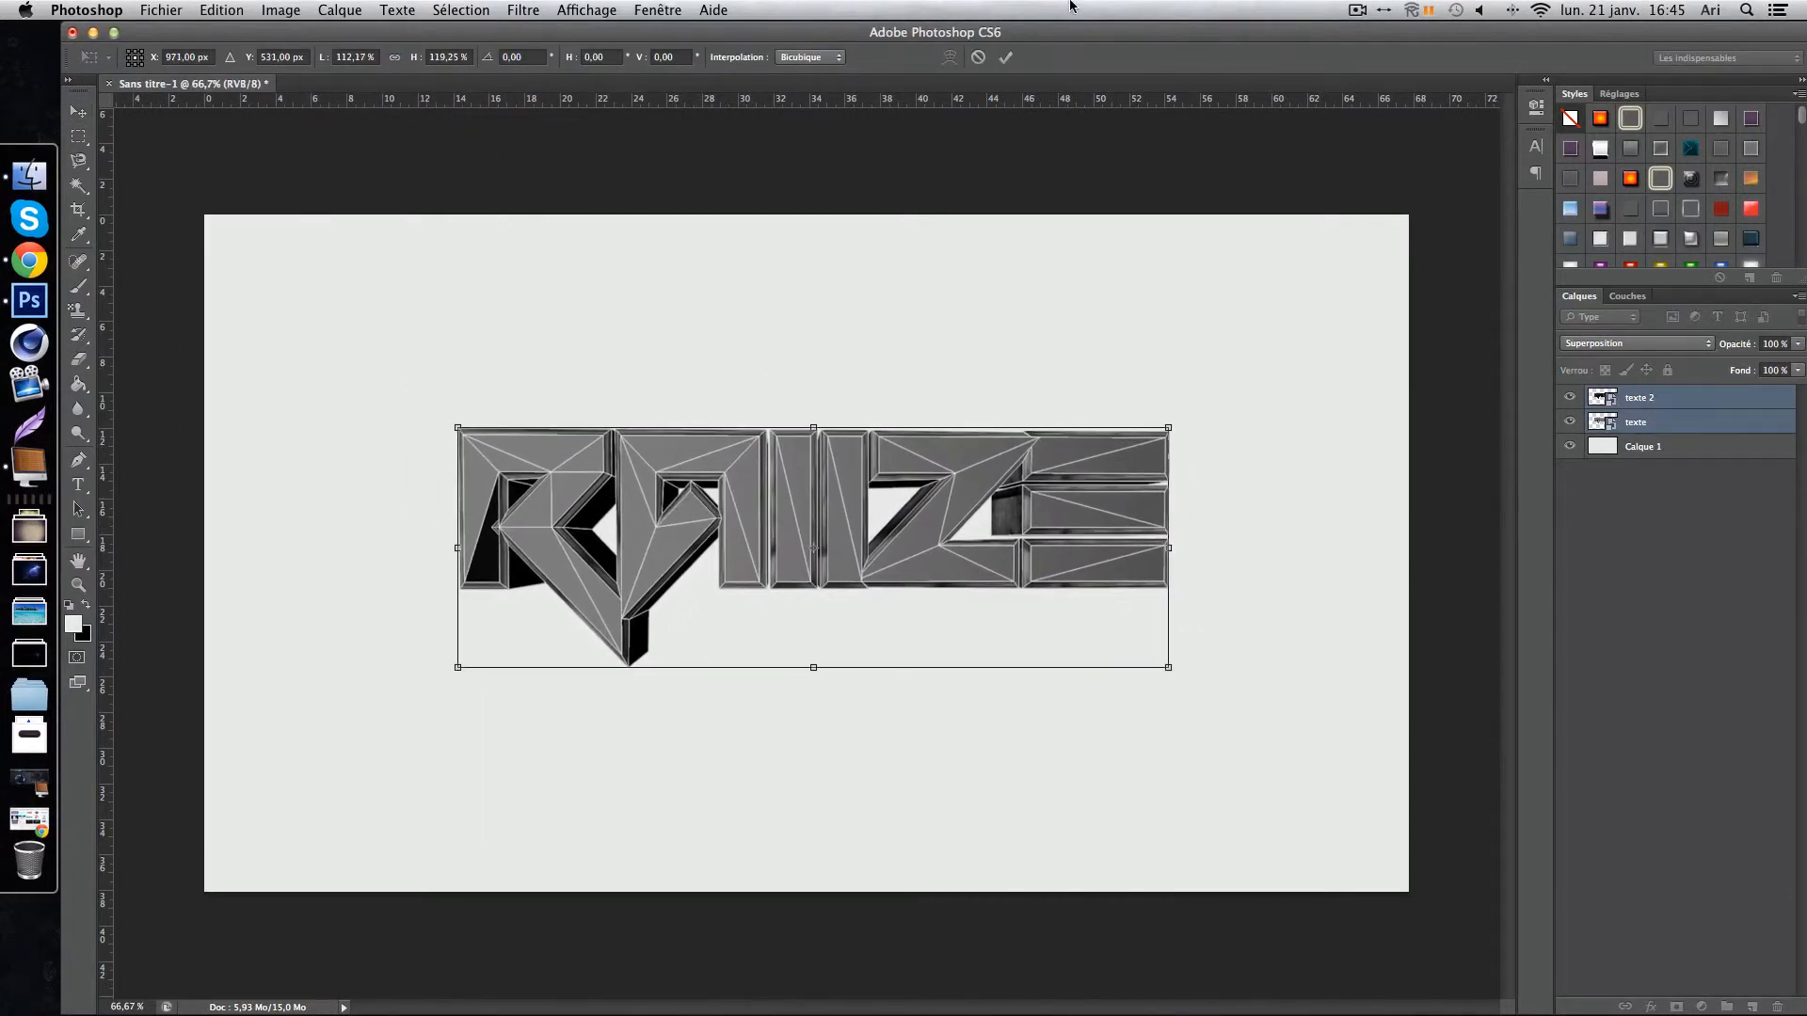
{"action": "left_click", "coordinate": [1005, 58]}
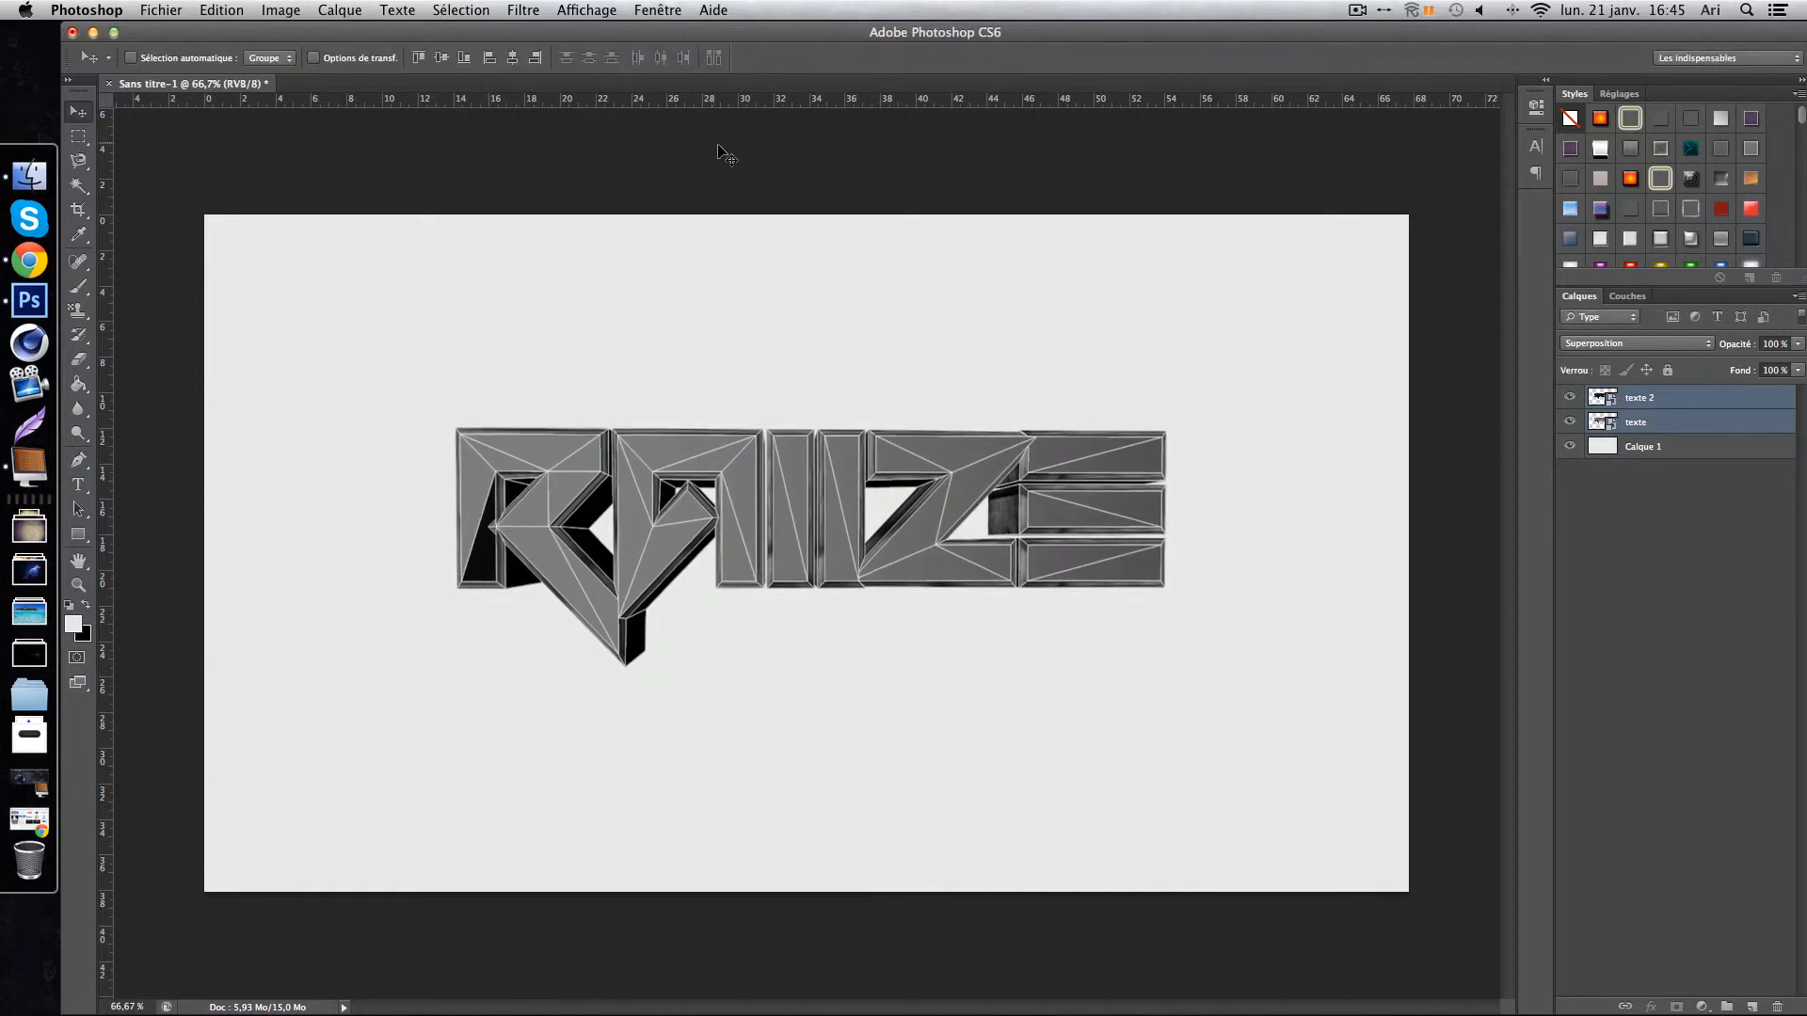
Add a gradient overlay to the texte layer with its blend mode set to Incrustation.
{"action": "left_click", "coordinate": [1680, 490]}
{"action": "double_click", "coordinate": [1682, 419]}
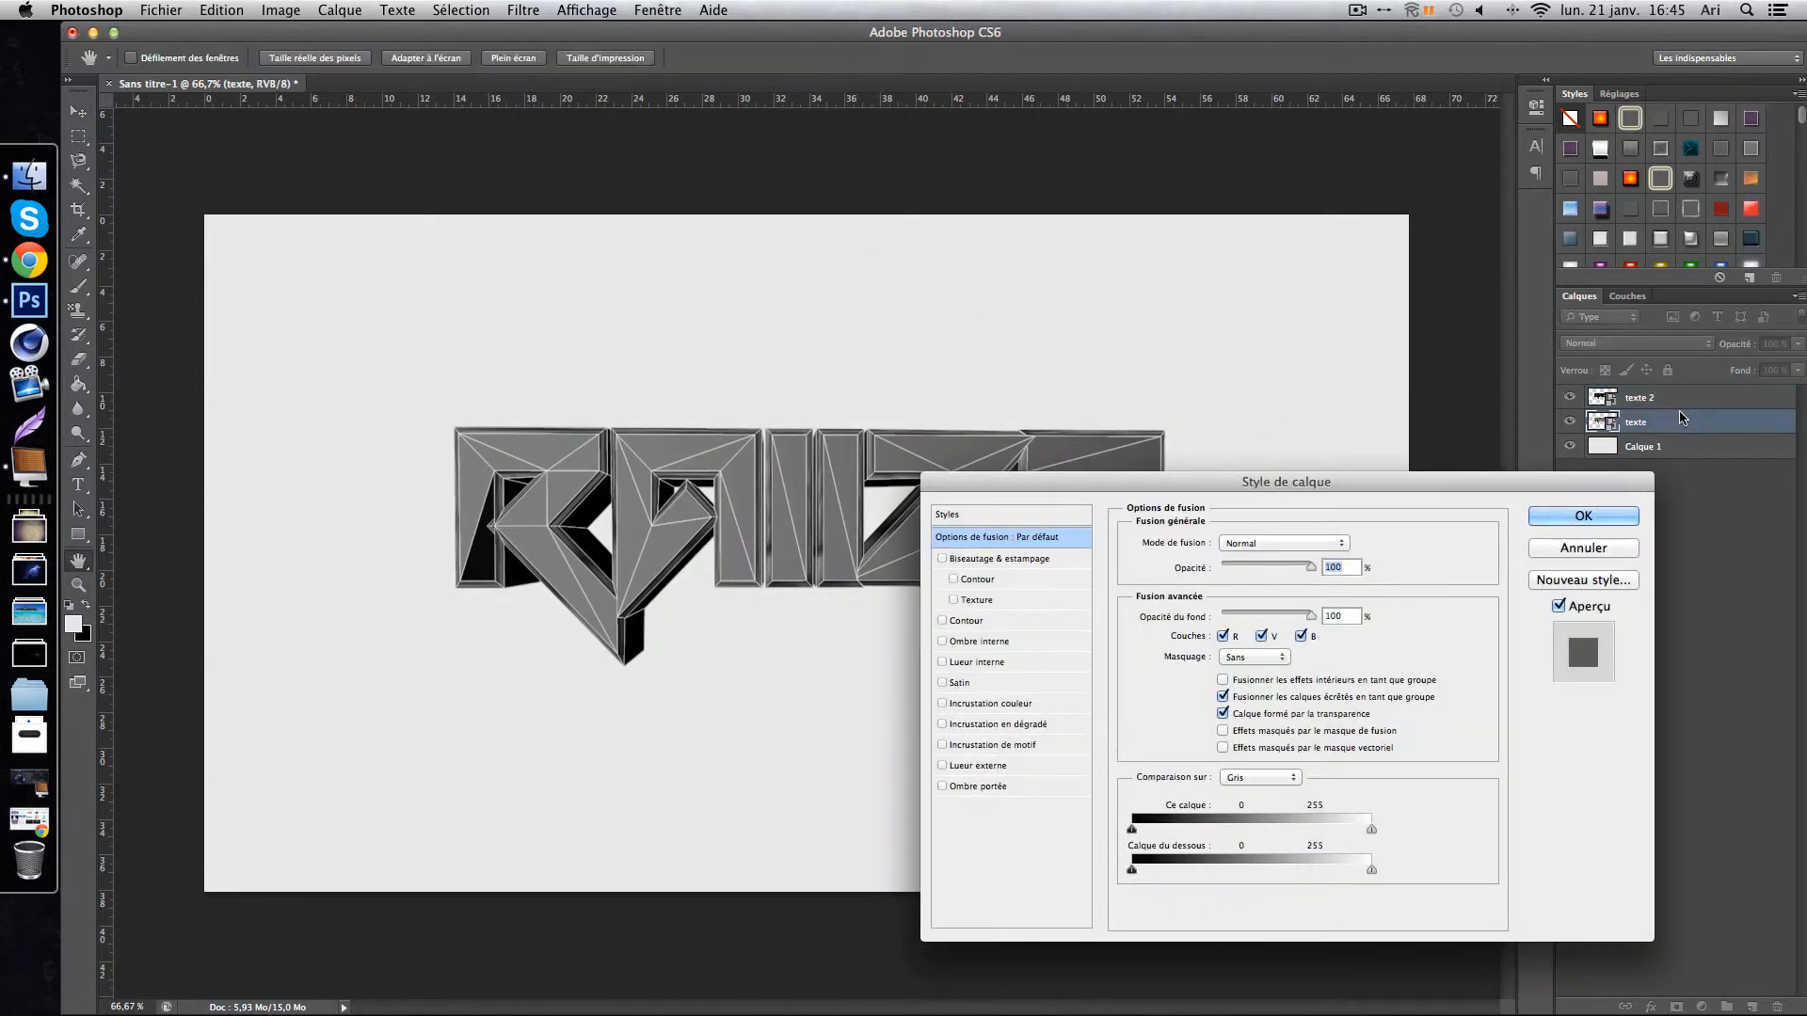
{"action": "left_click", "coordinate": [1030, 723]}
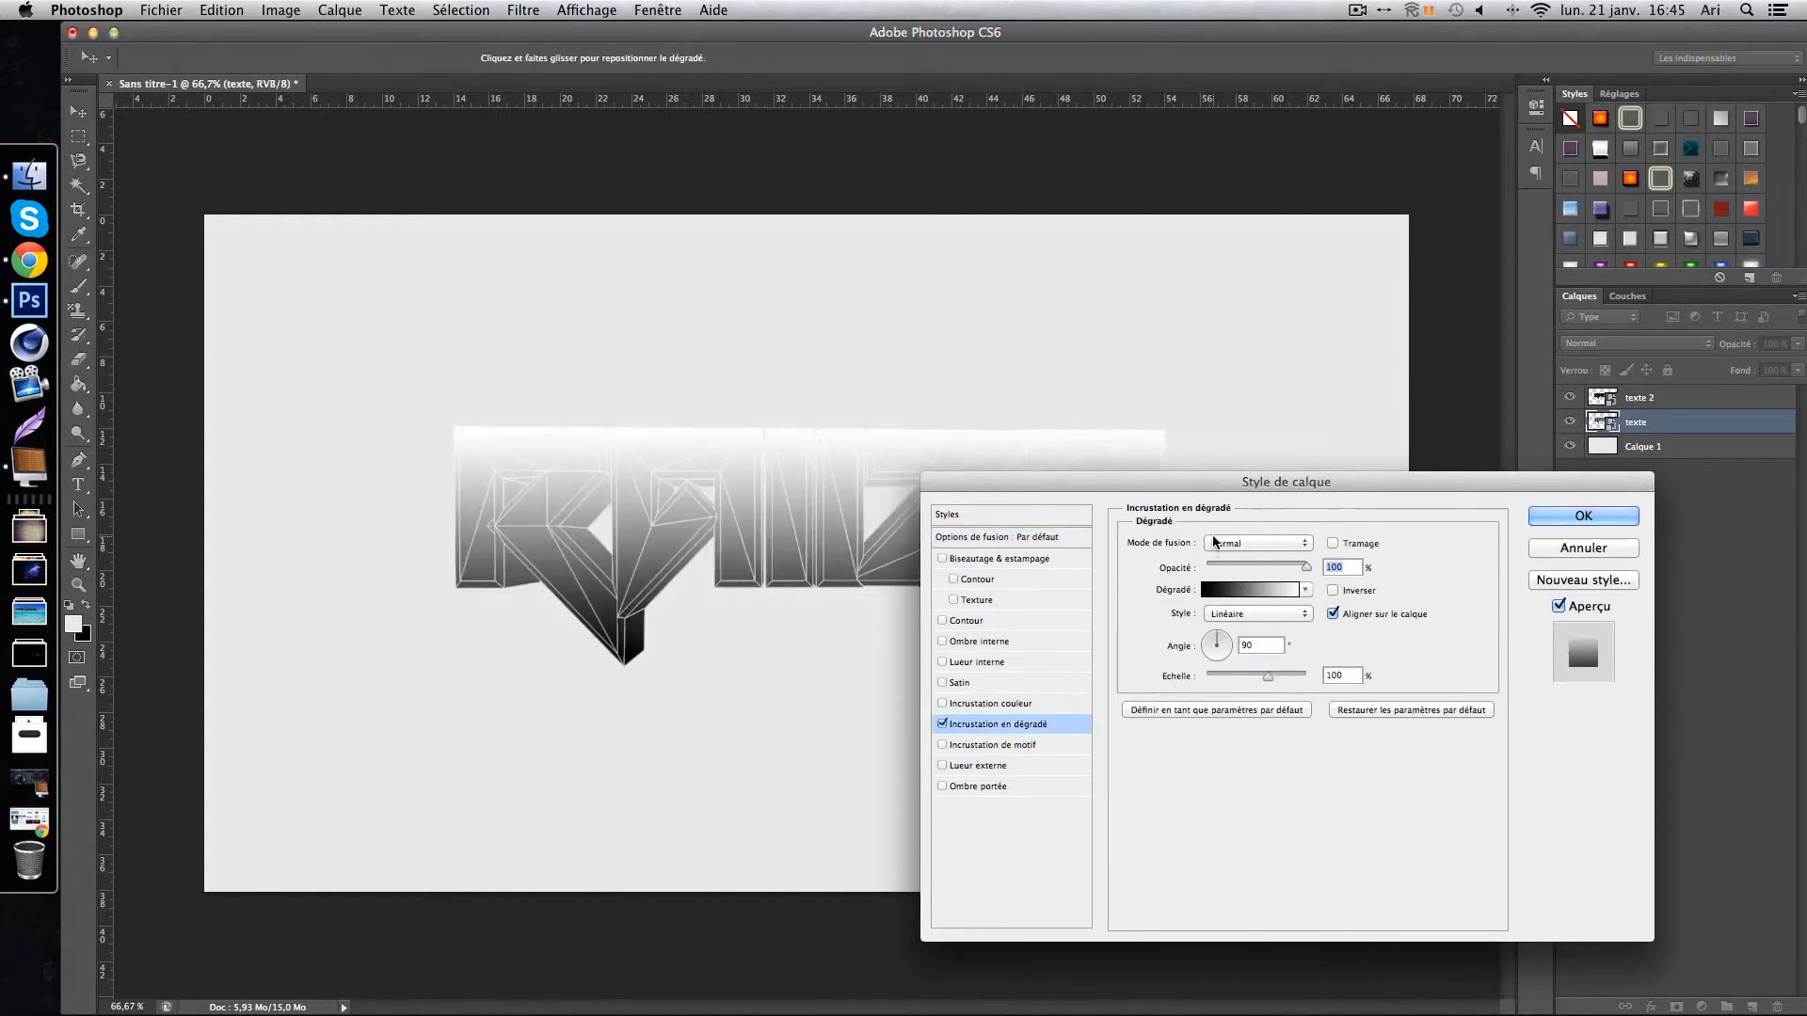
{"action": "left_click", "coordinate": [1258, 543]}
{"action": "left_click", "coordinate": [1235, 727]}
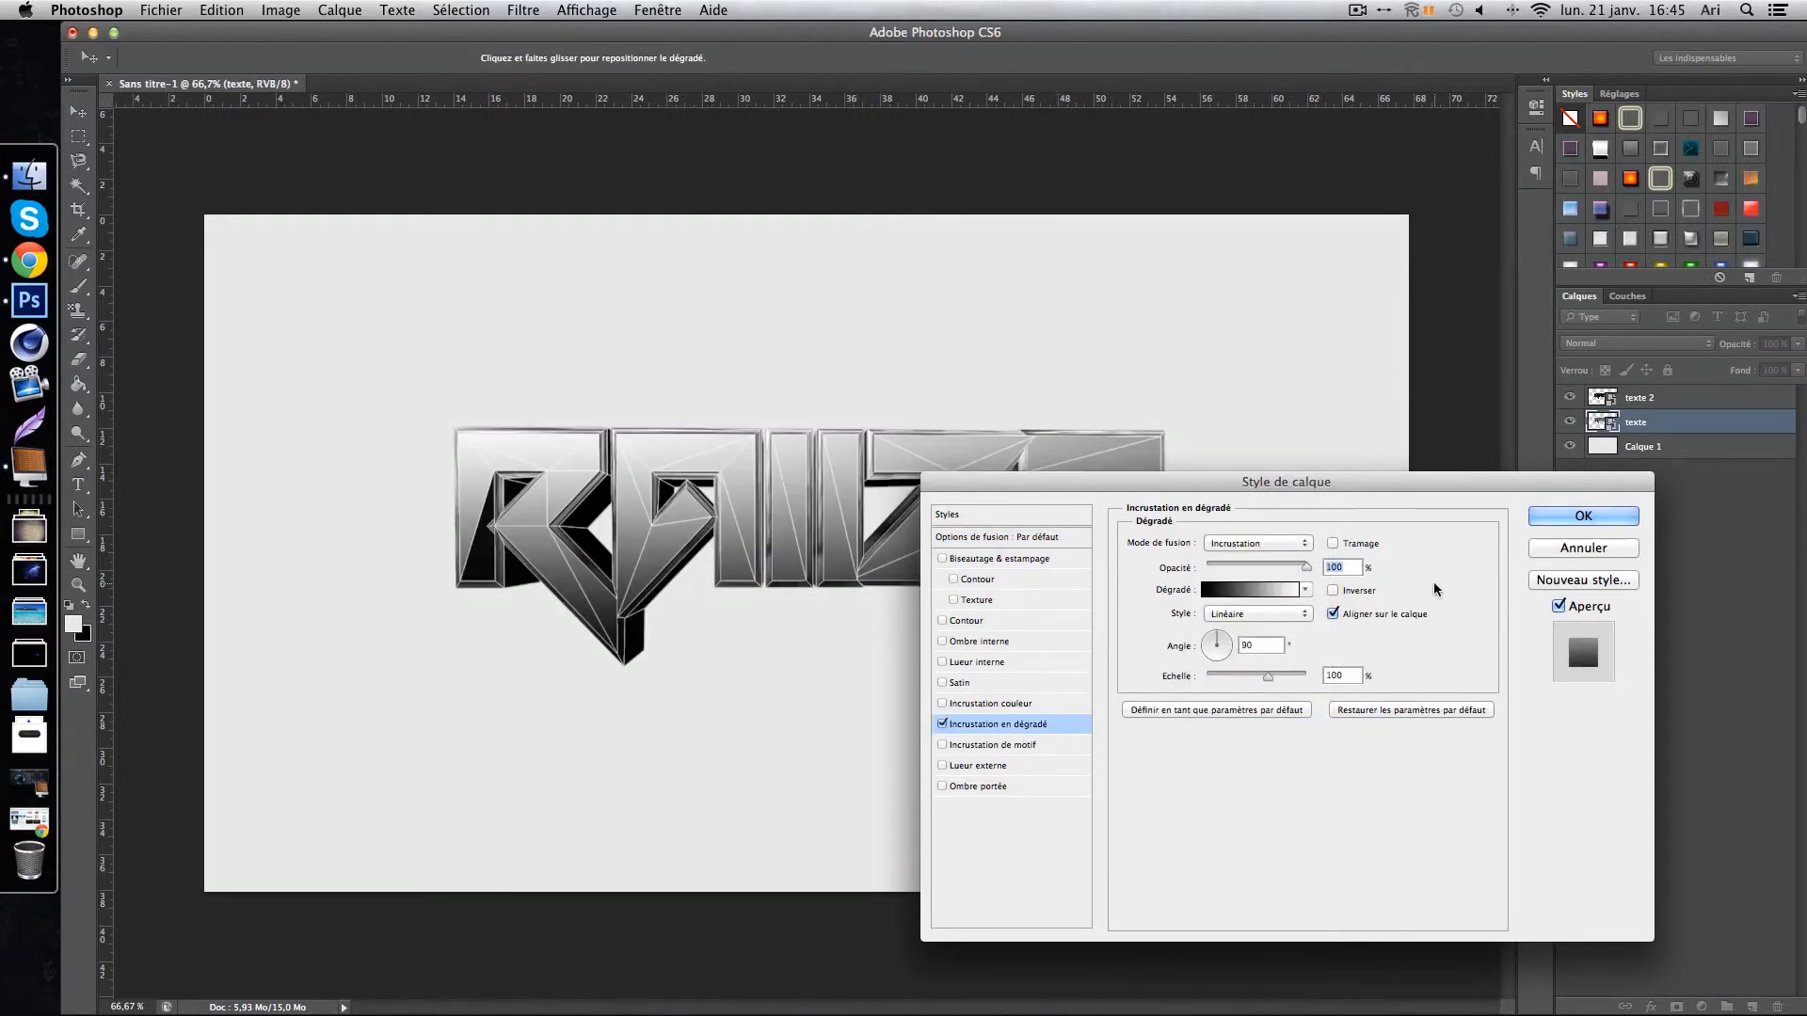
Choose the Vintage13 preset for the texte layer's gradient overlay and confirm the layer style.
{"action": "left_click", "coordinate": [1268, 588]}
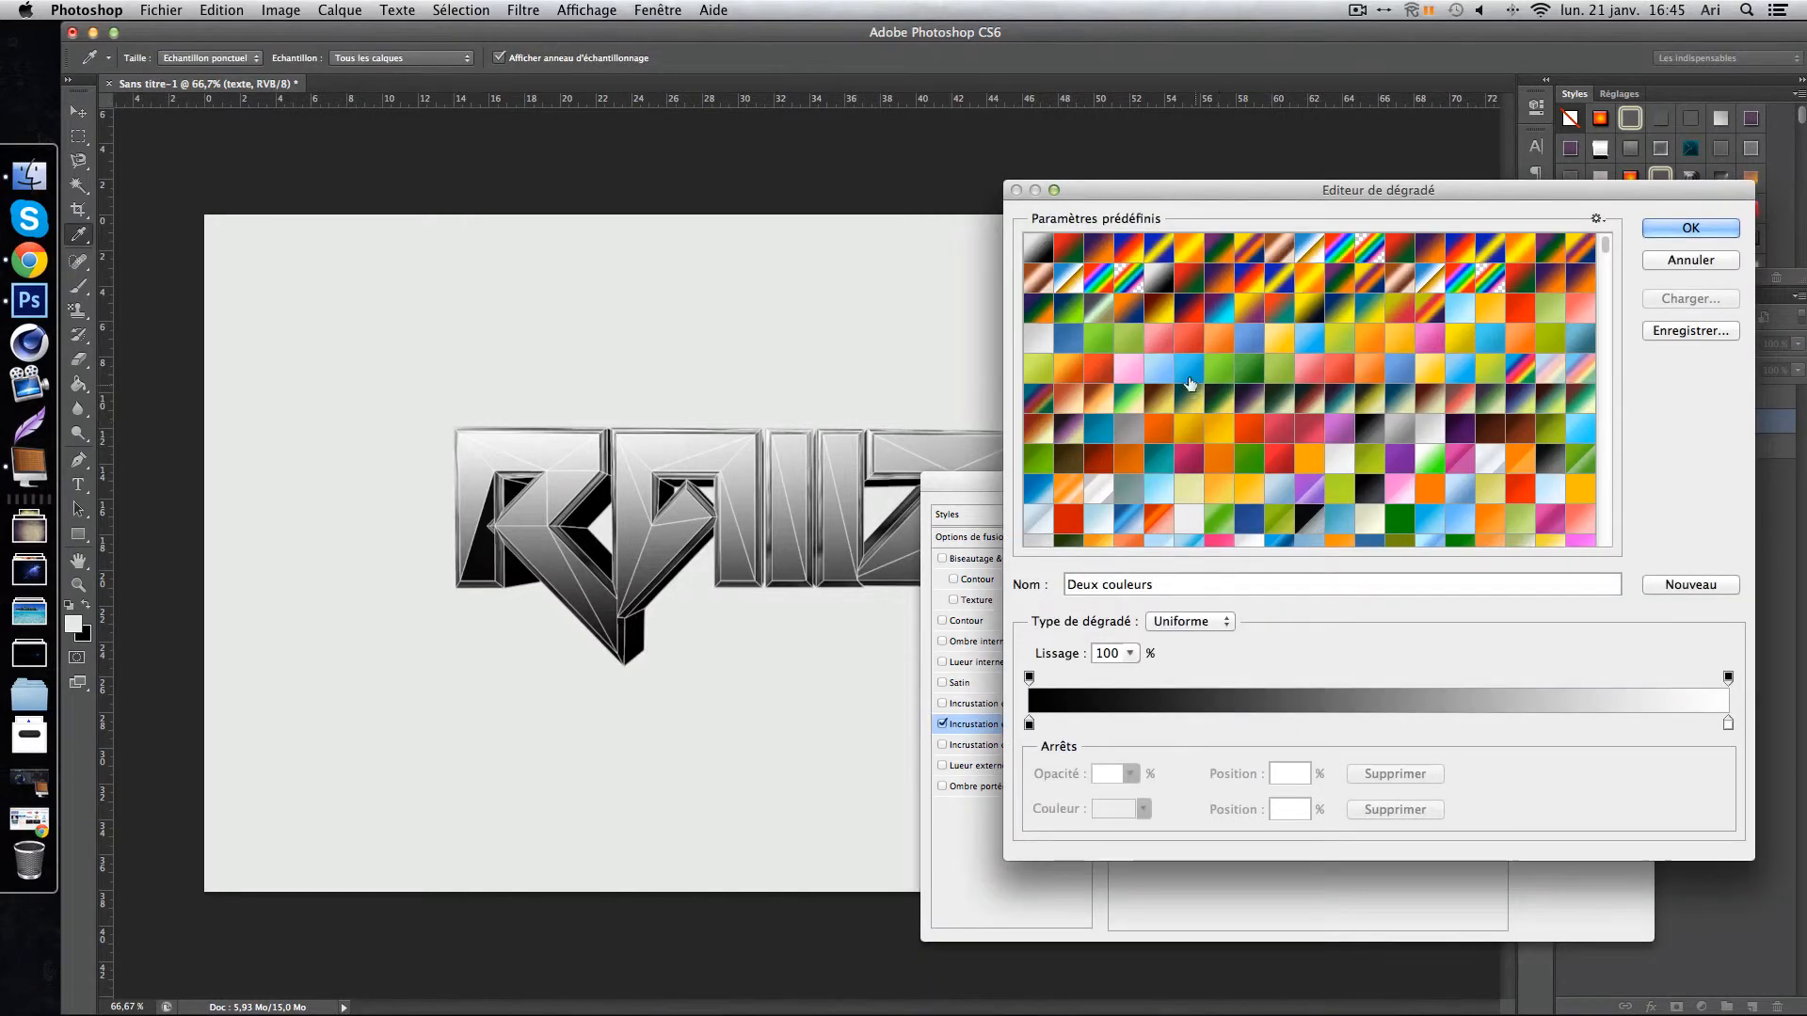
{"action": "left_click", "coordinate": [1186, 375]}
{"action": "left_click", "coordinate": [1411, 460]}
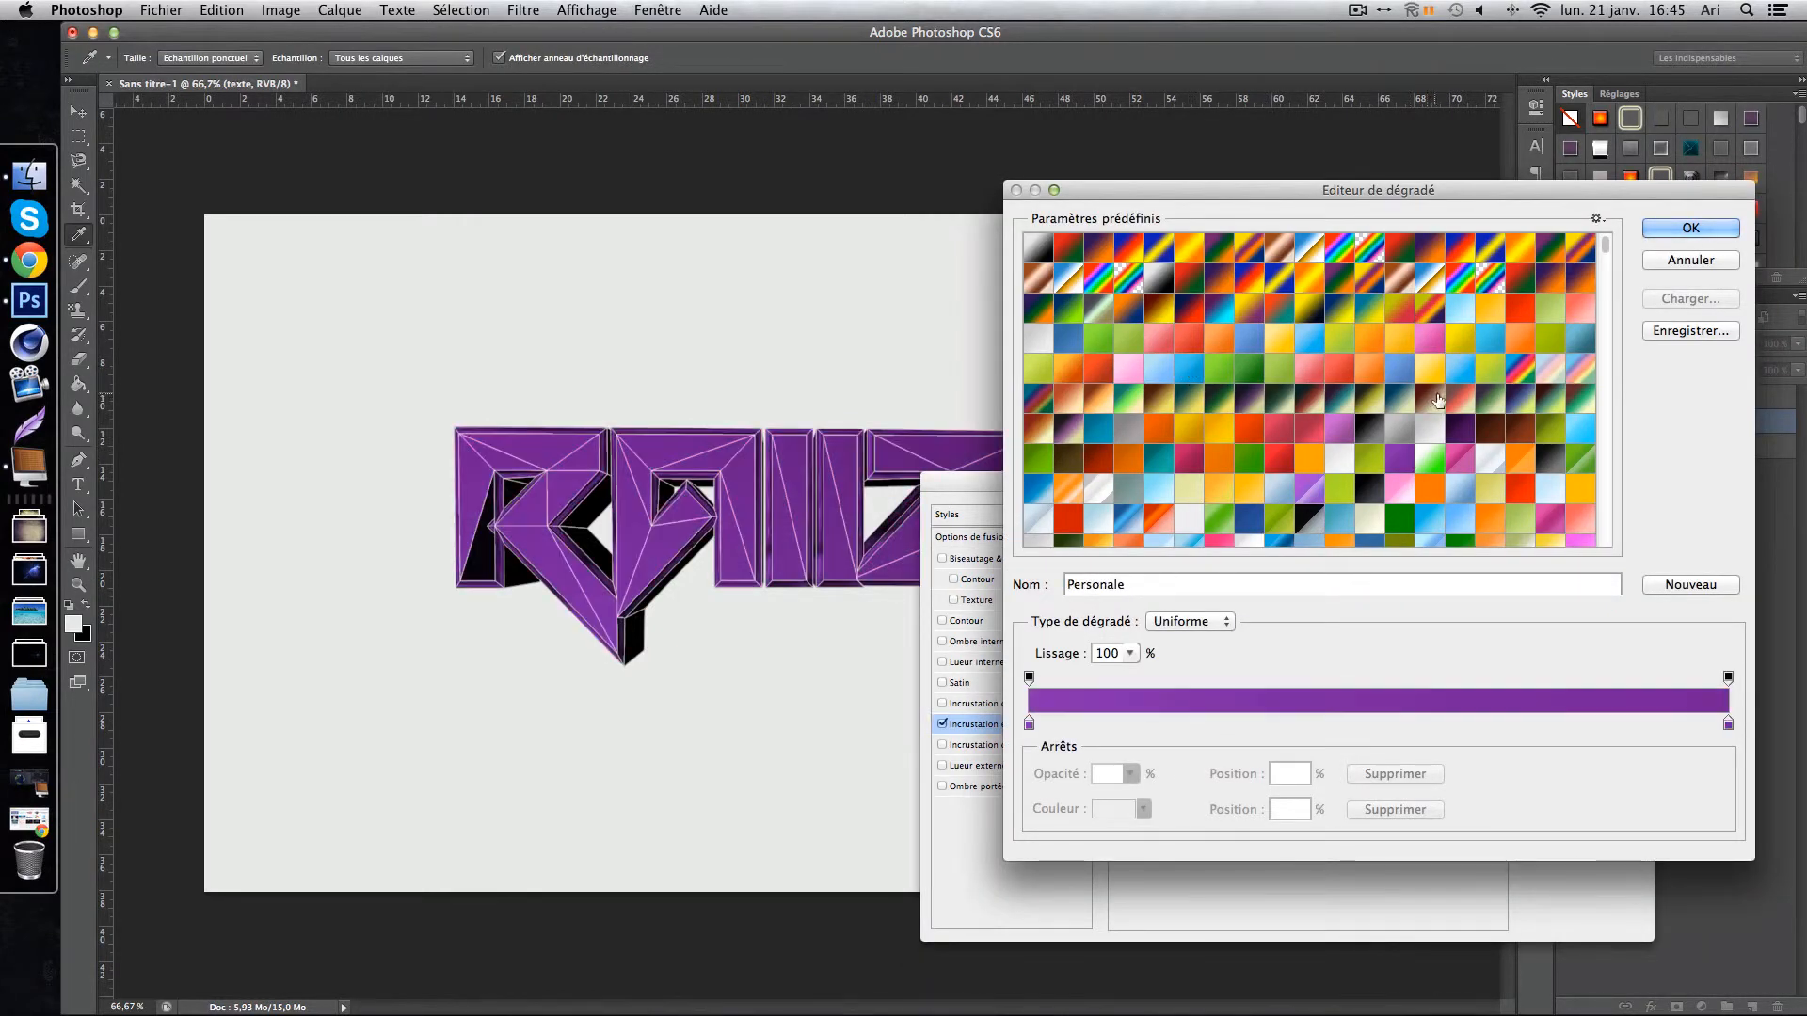
{"action": "left_click", "coordinate": [1437, 401]}
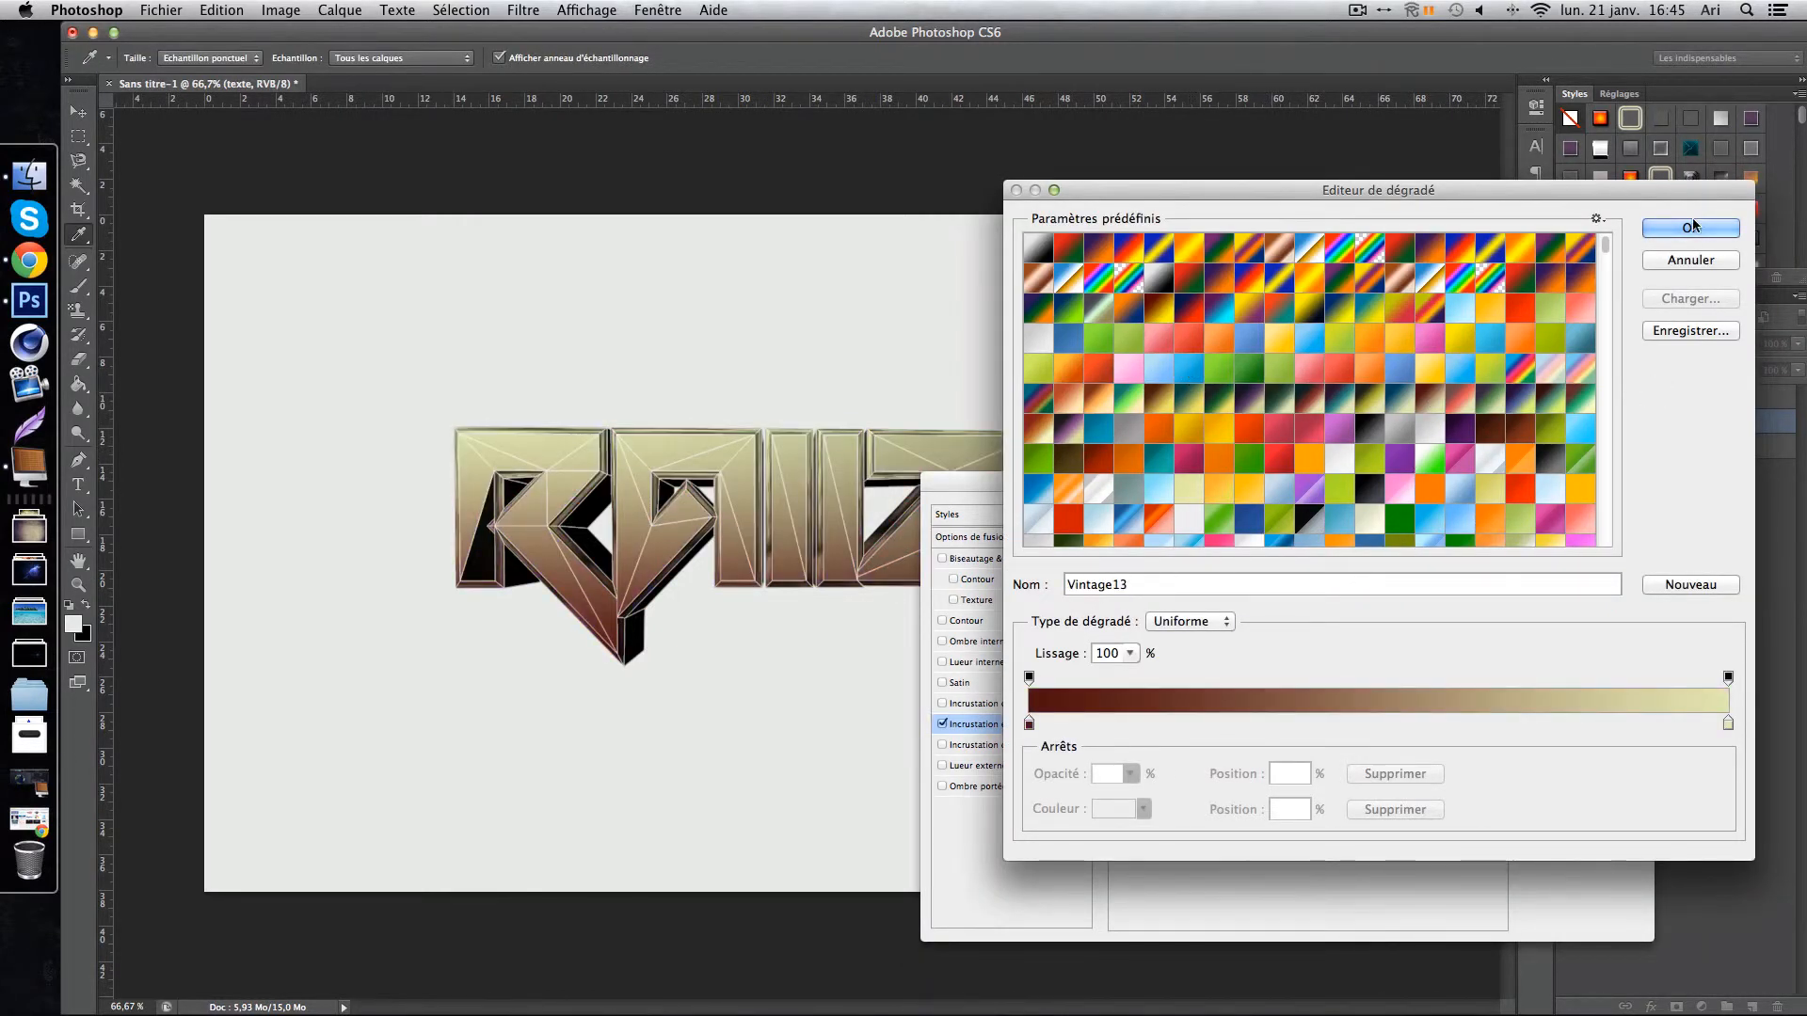
{"action": "left_click", "coordinate": [1691, 227]}
{"action": "left_click_drag", "start_coordinate": [1198, 490], "coordinate": [960, 616]}
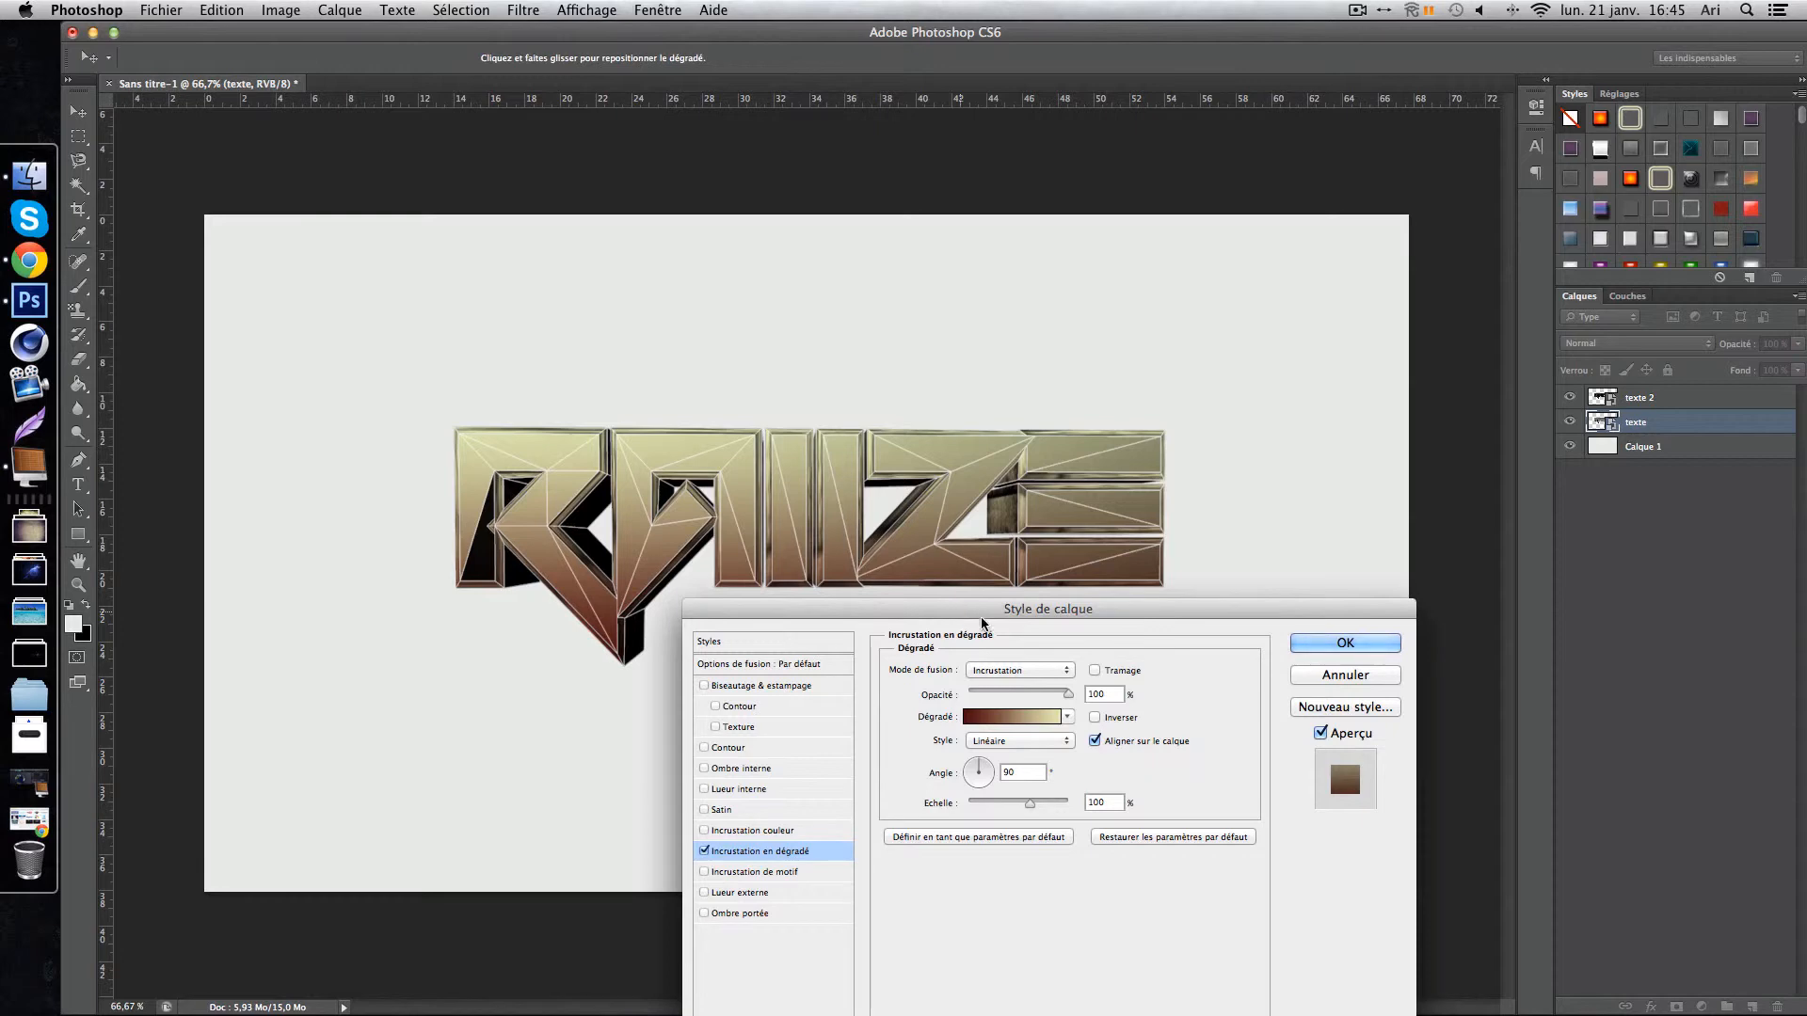
{"action": "left_click", "coordinate": [1343, 647]}
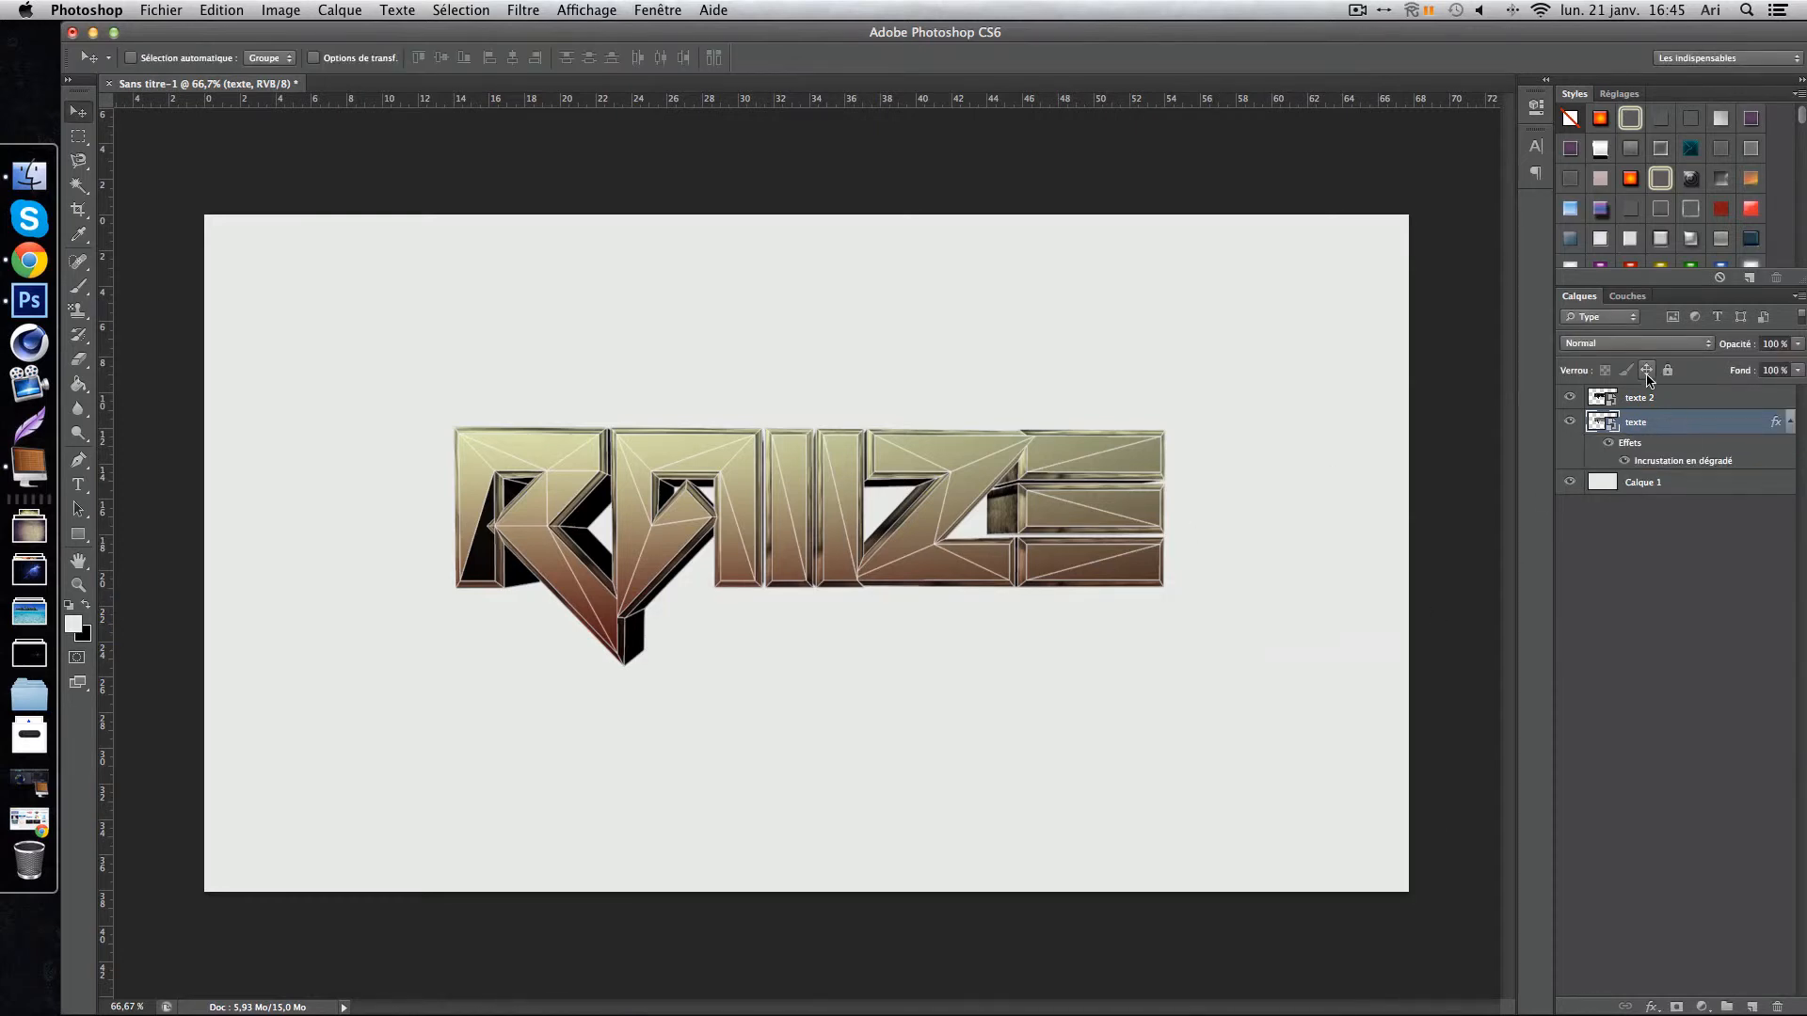
Reopen the texte layer's gradient overlay and open its gradient for editing, keeping the text in view.
{"action": "left_click", "coordinate": [1673, 401]}
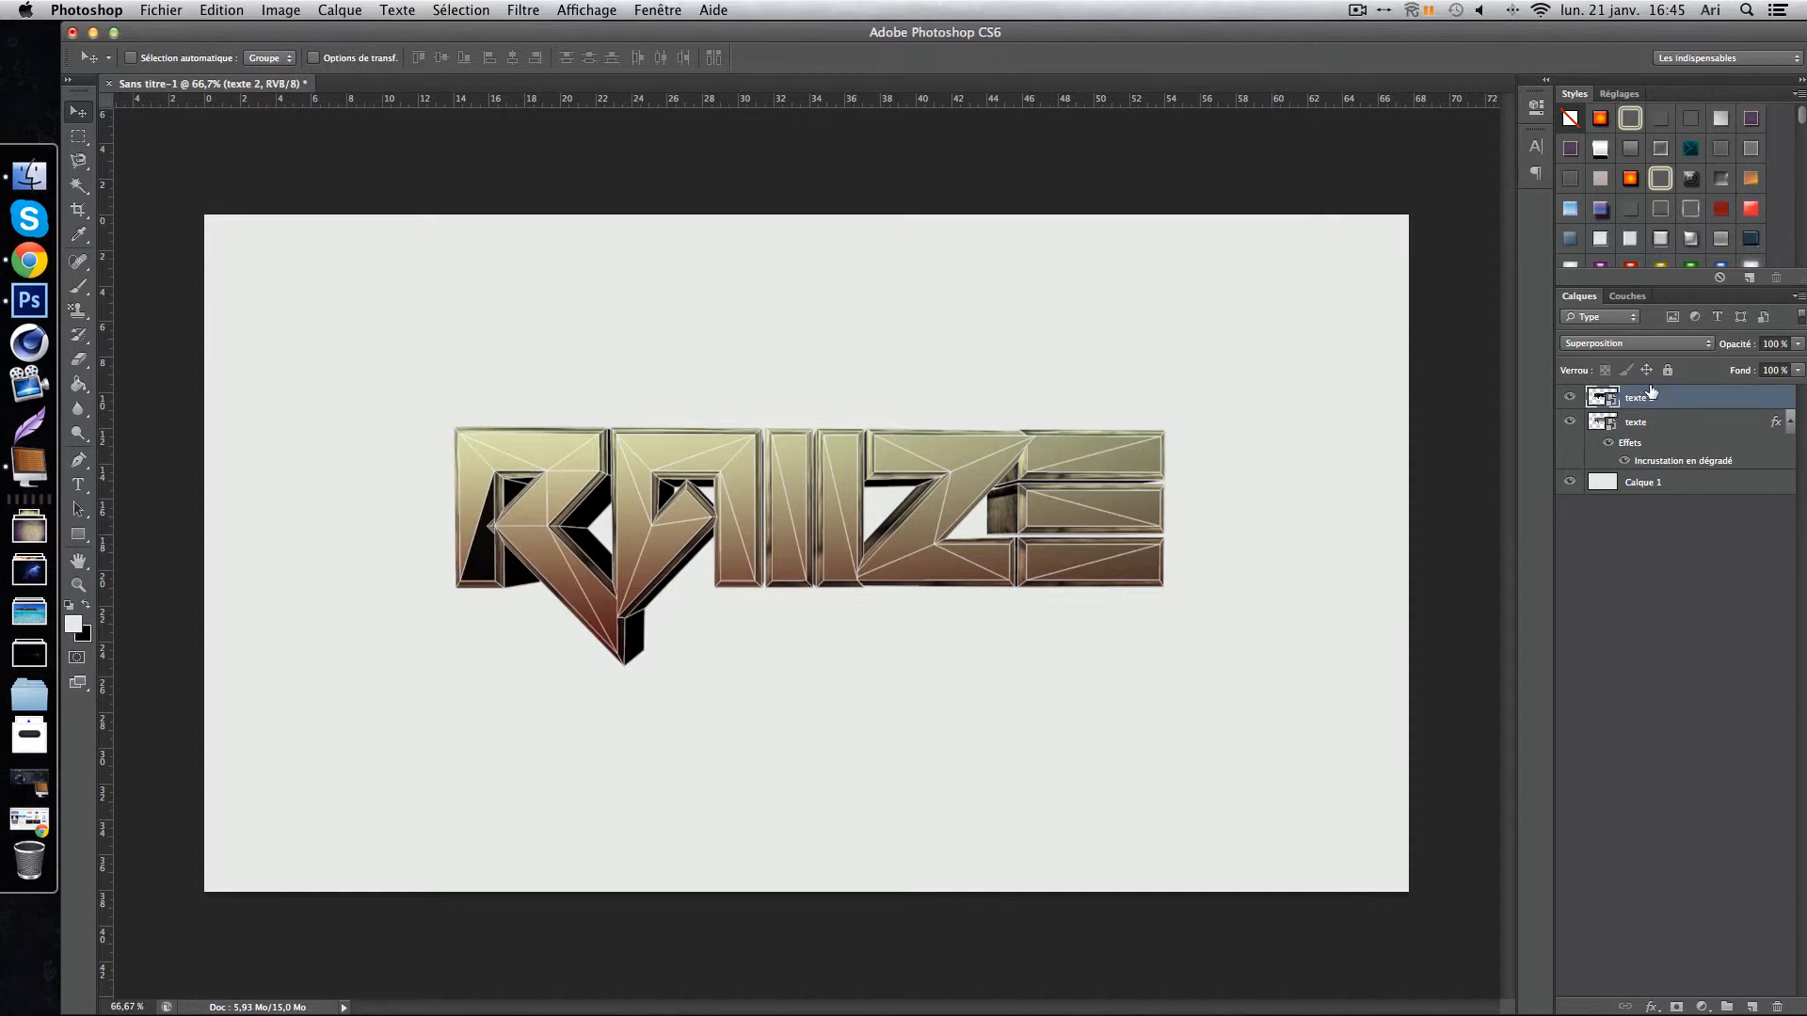
{"action": "double_click", "coordinate": [1751, 463]}
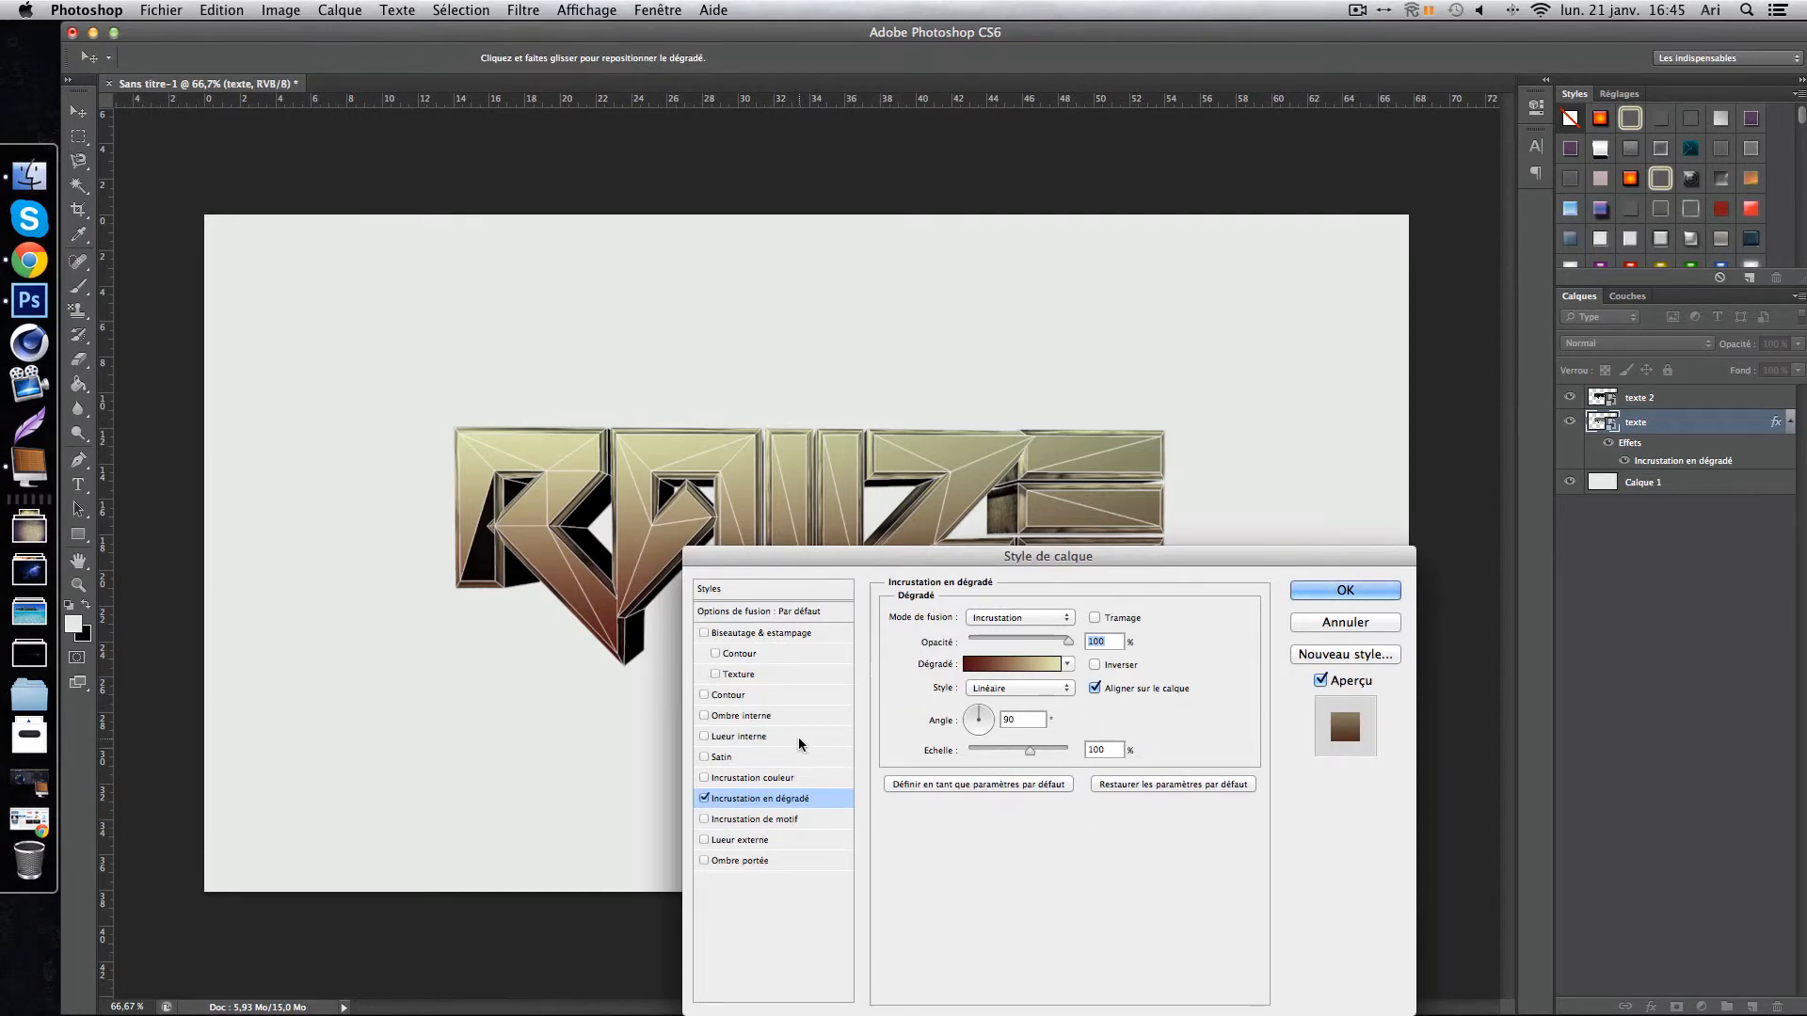
{"action": "left_click_drag", "start_coordinate": [864, 556], "coordinate": [905, 611]}
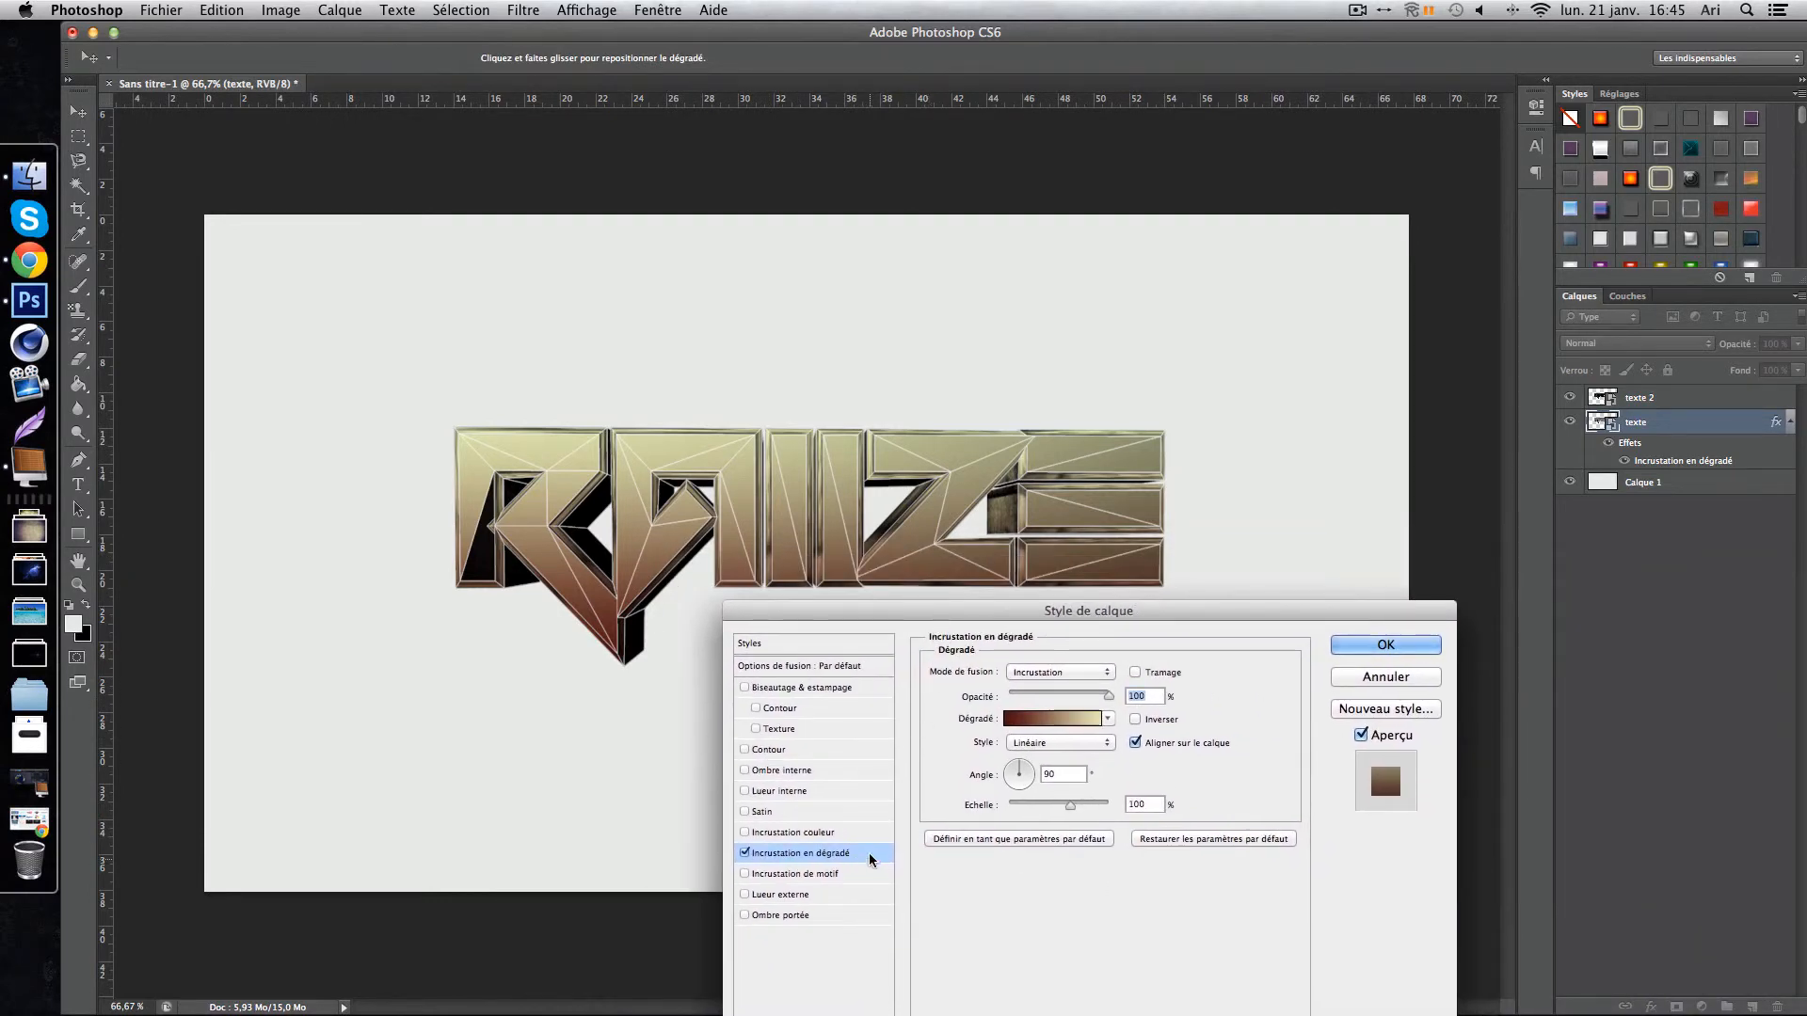
{"action": "left_click", "coordinate": [1046, 721]}
Try dark and bright gradient presets on the text, including Black 2 - 3D, Red 6 - Gloss and the light blue Custom.
{"action": "left_click", "coordinate": [1364, 483]}
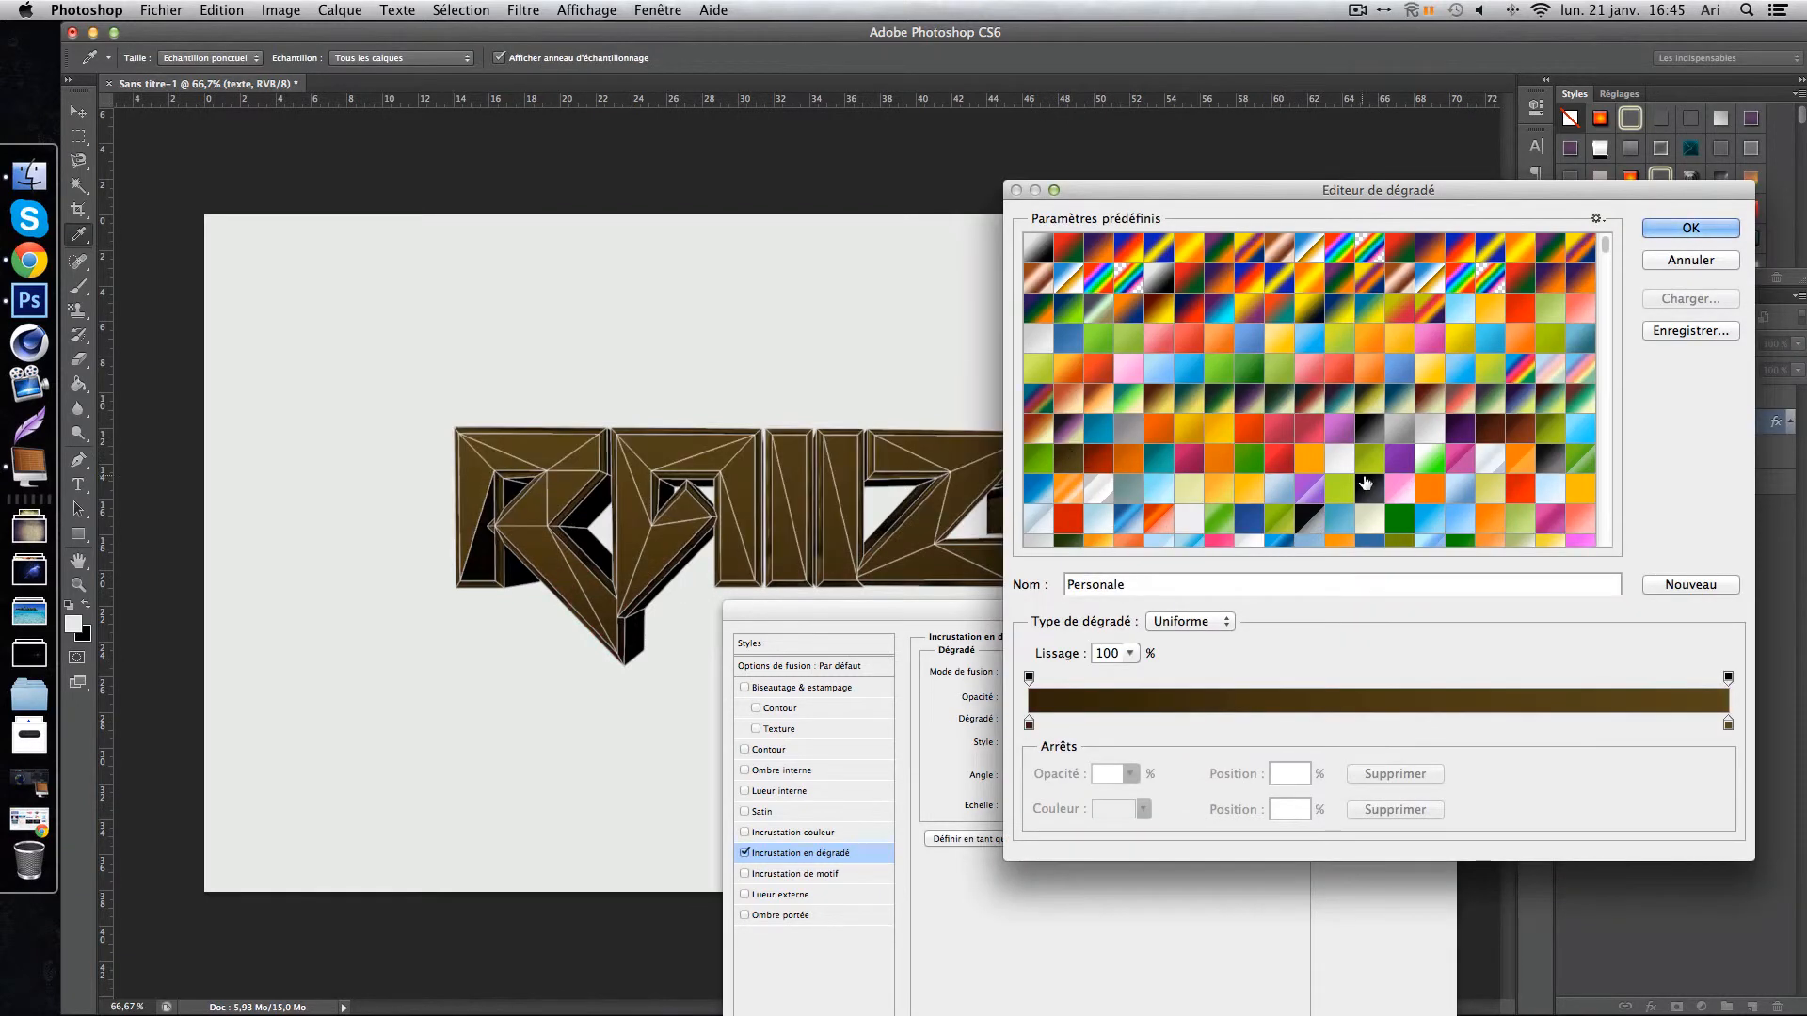
{"action": "left_click", "coordinate": [1365, 483]}
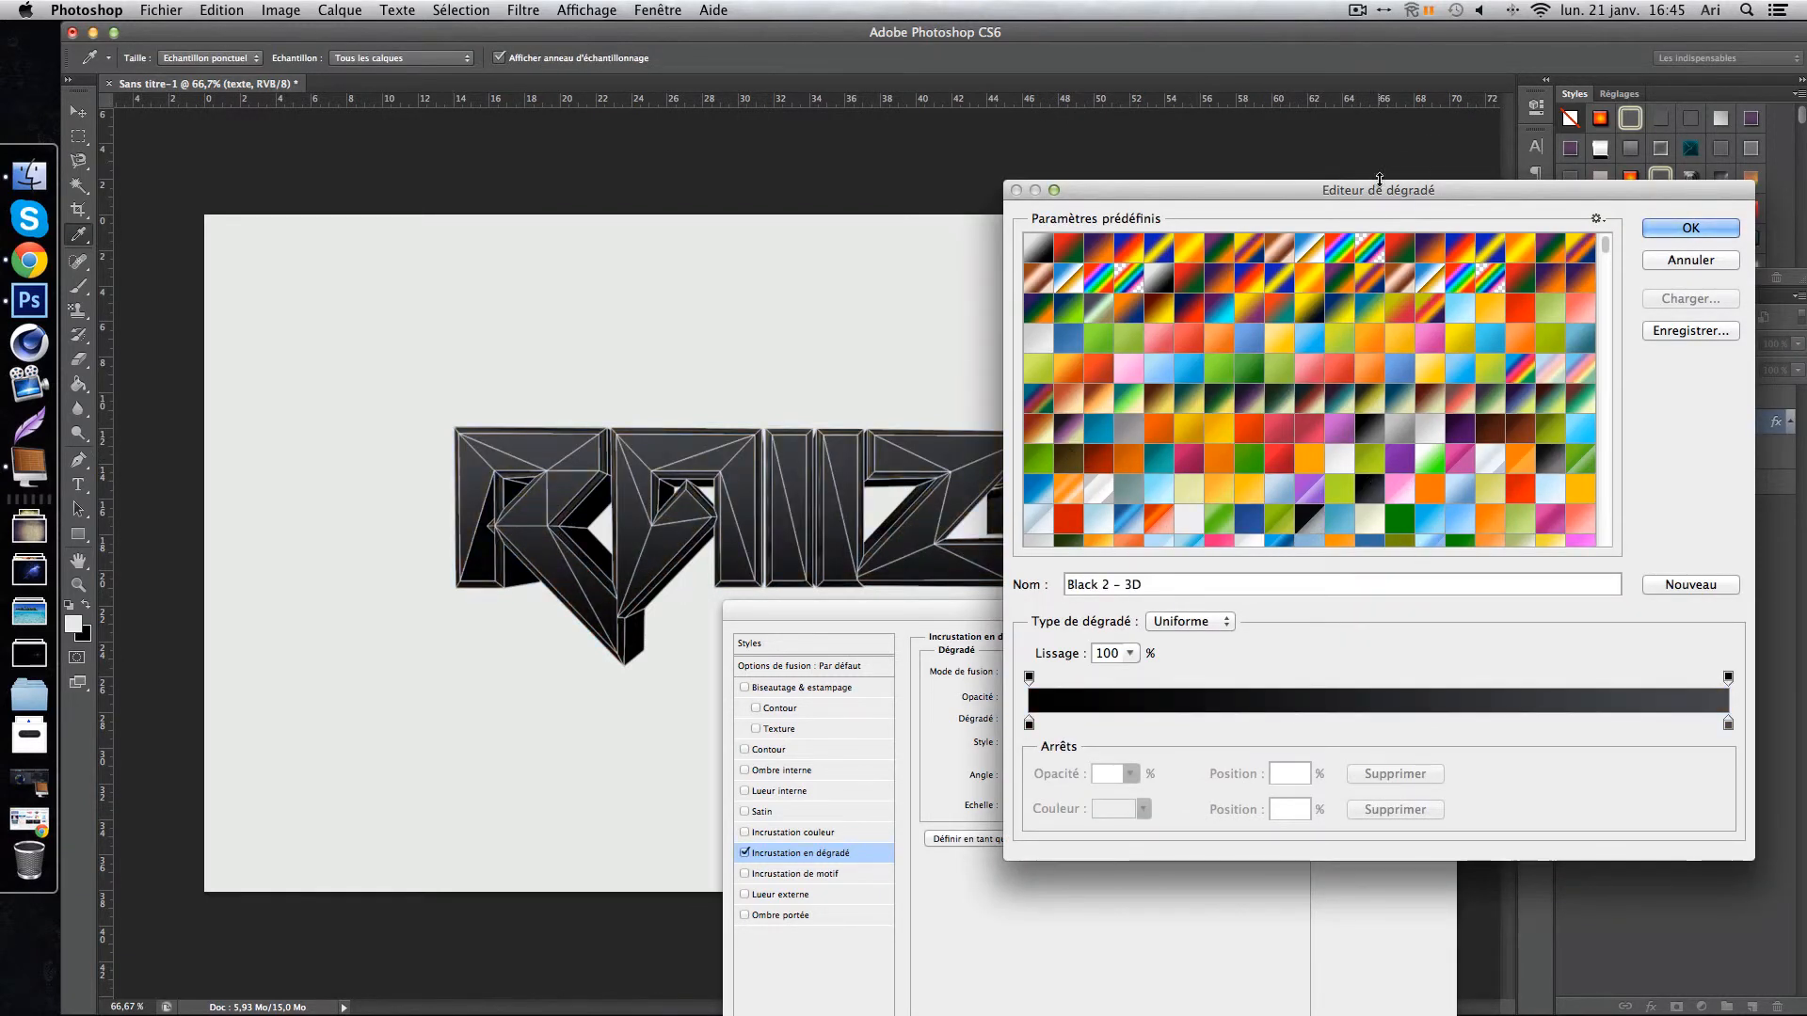
{"action": "left_click_drag", "start_coordinate": [1379, 183], "coordinate": [1576, 121]}
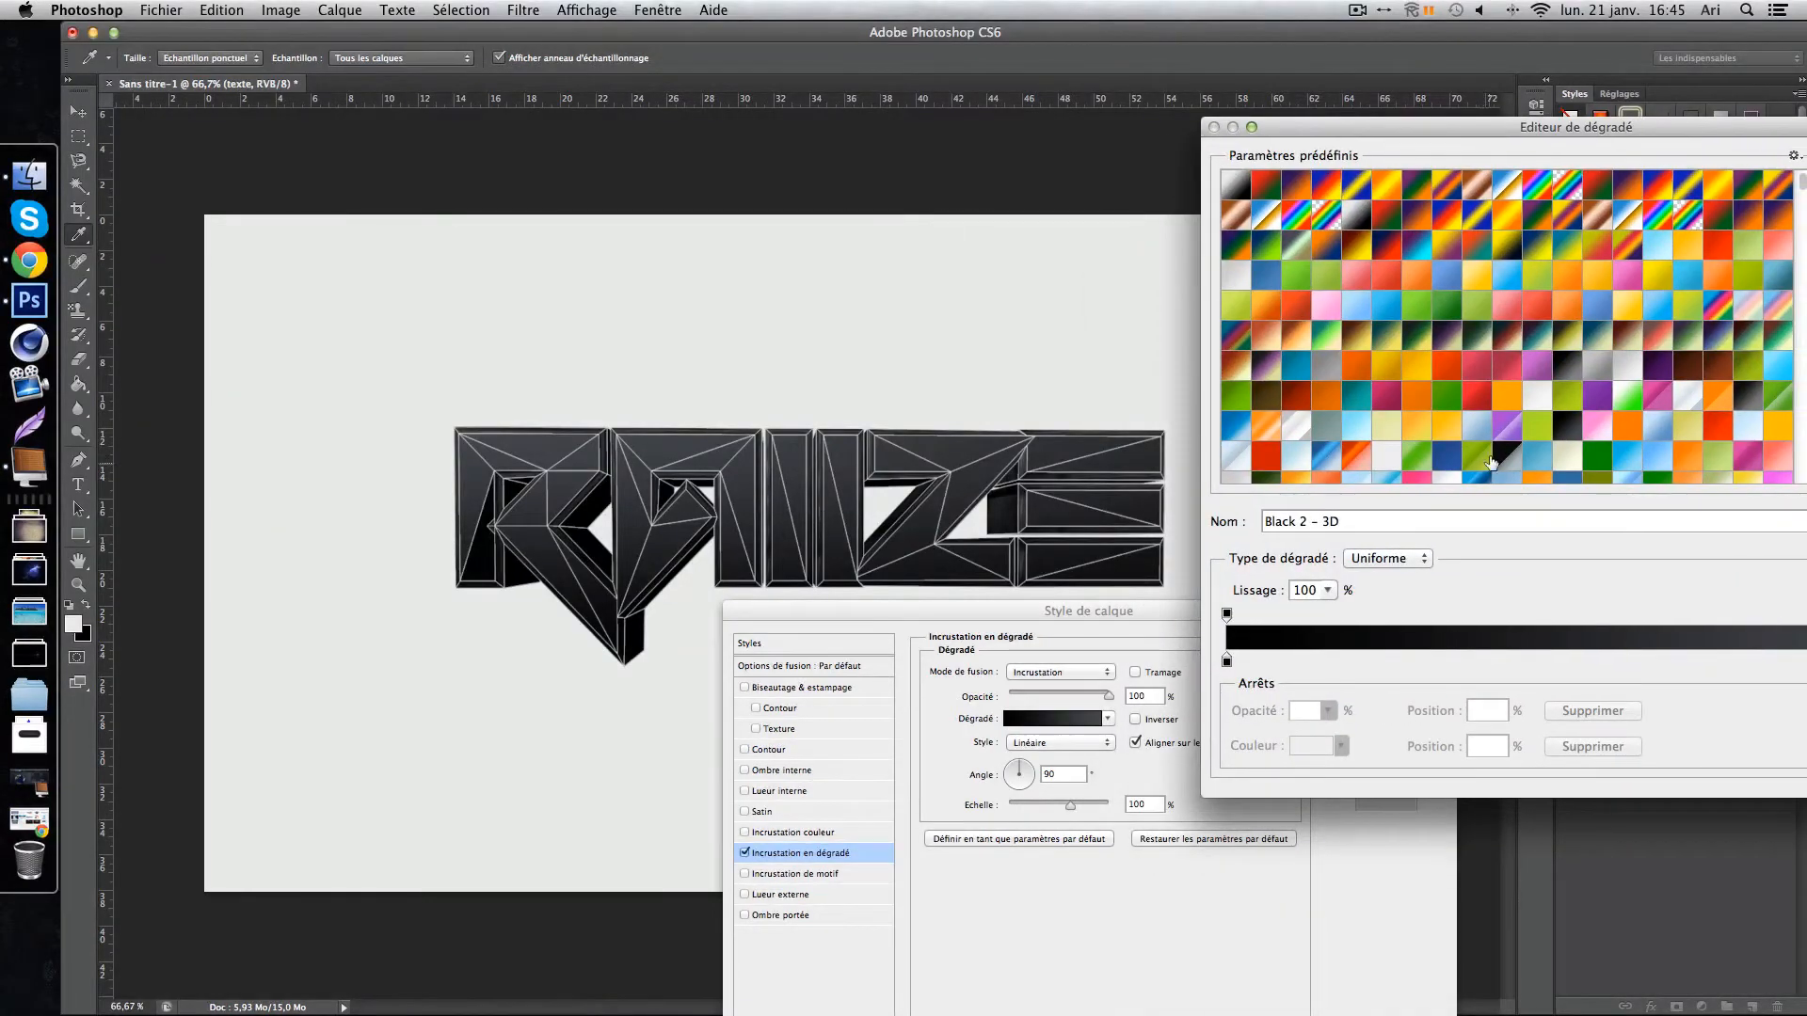
{"action": "left_click", "coordinate": [1477, 434]}
{"action": "left_click", "coordinate": [1440, 434]}
{"action": "left_click", "coordinate": [1362, 461]}
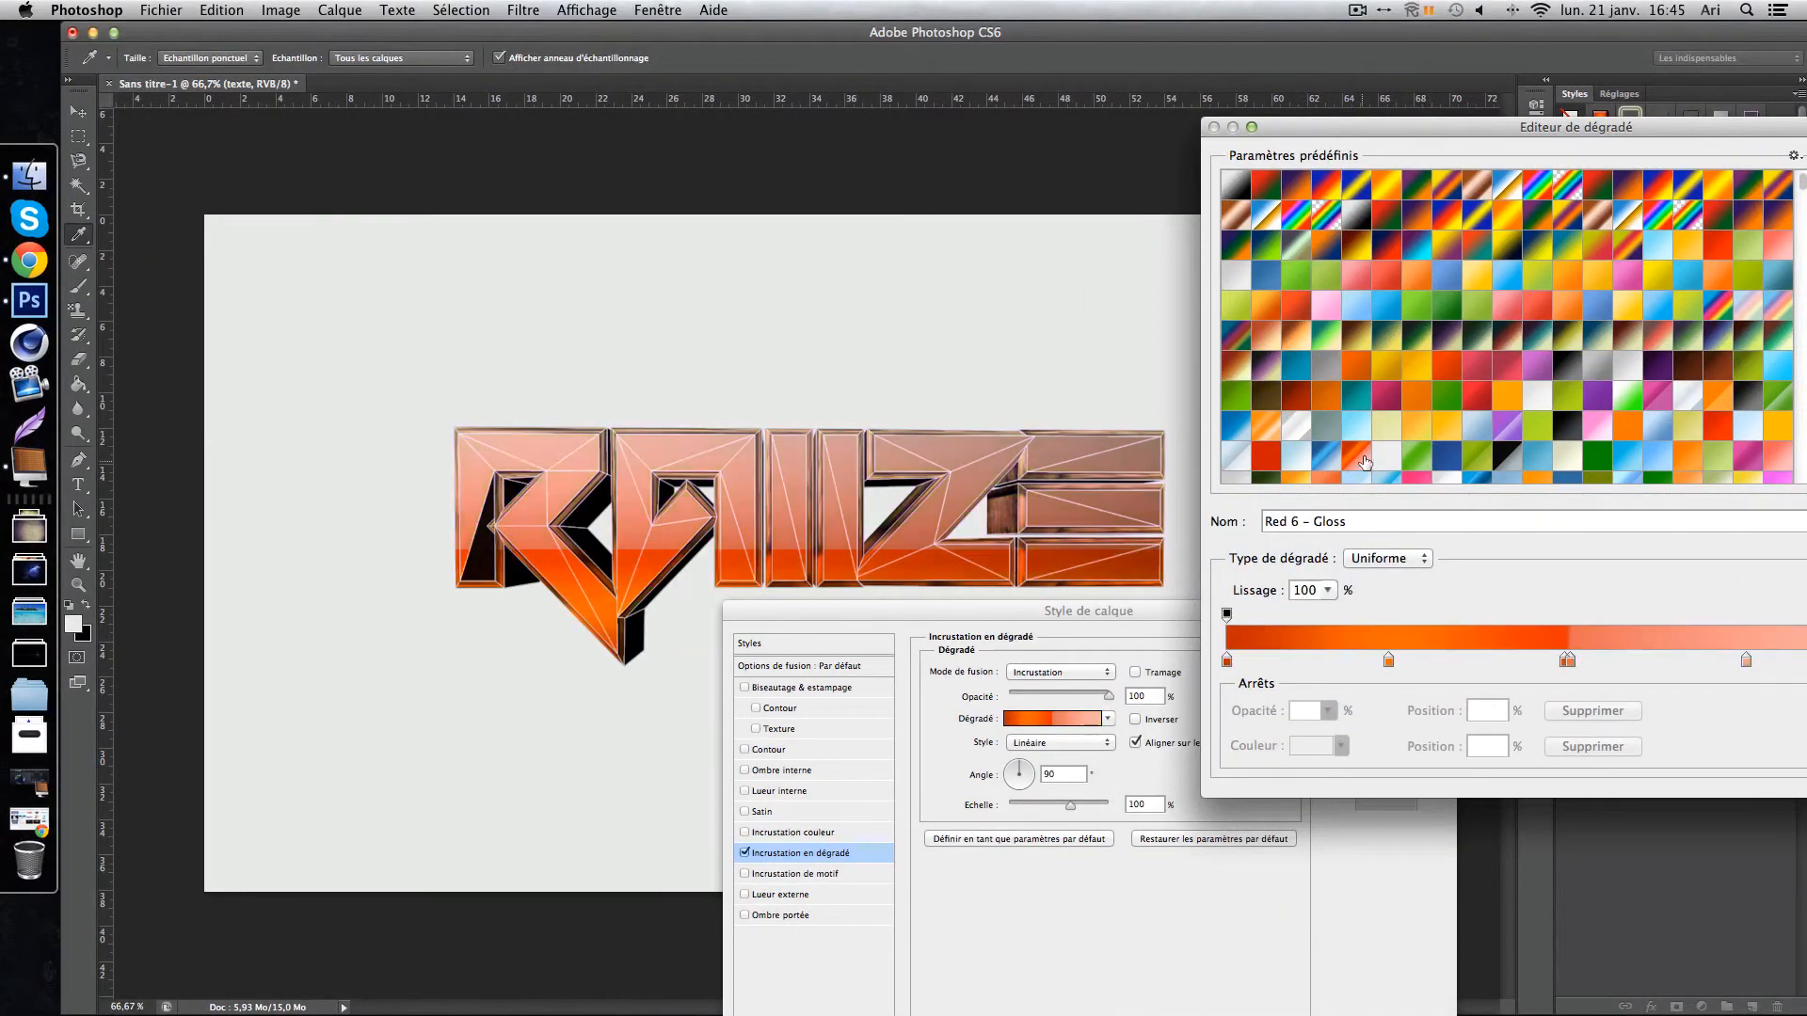
{"action": "left_click", "coordinate": [1601, 337]}
{"action": "left_click", "coordinate": [1504, 282]}
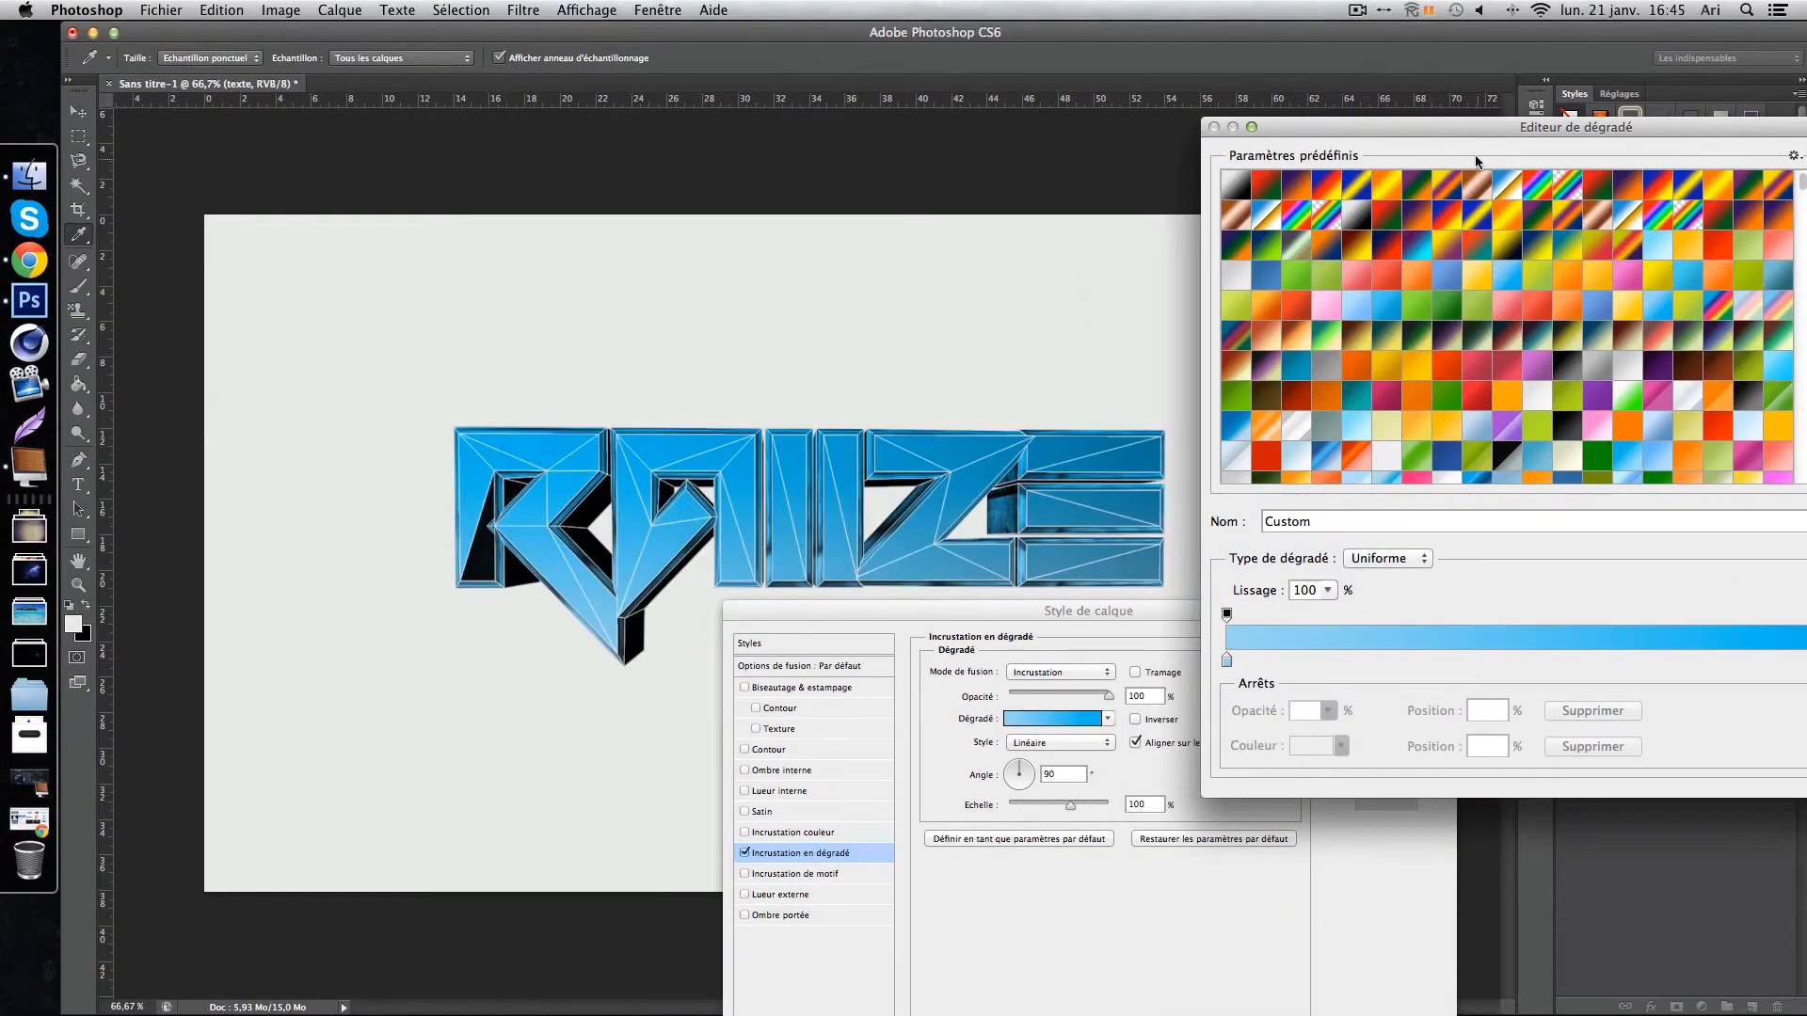
Try further gradient presets on the text, including the dark purple Personale, Vintage10 and Vintage7.
{"action": "left_click_drag", "start_coordinate": [1310, 124], "coordinate": [956, 93]}
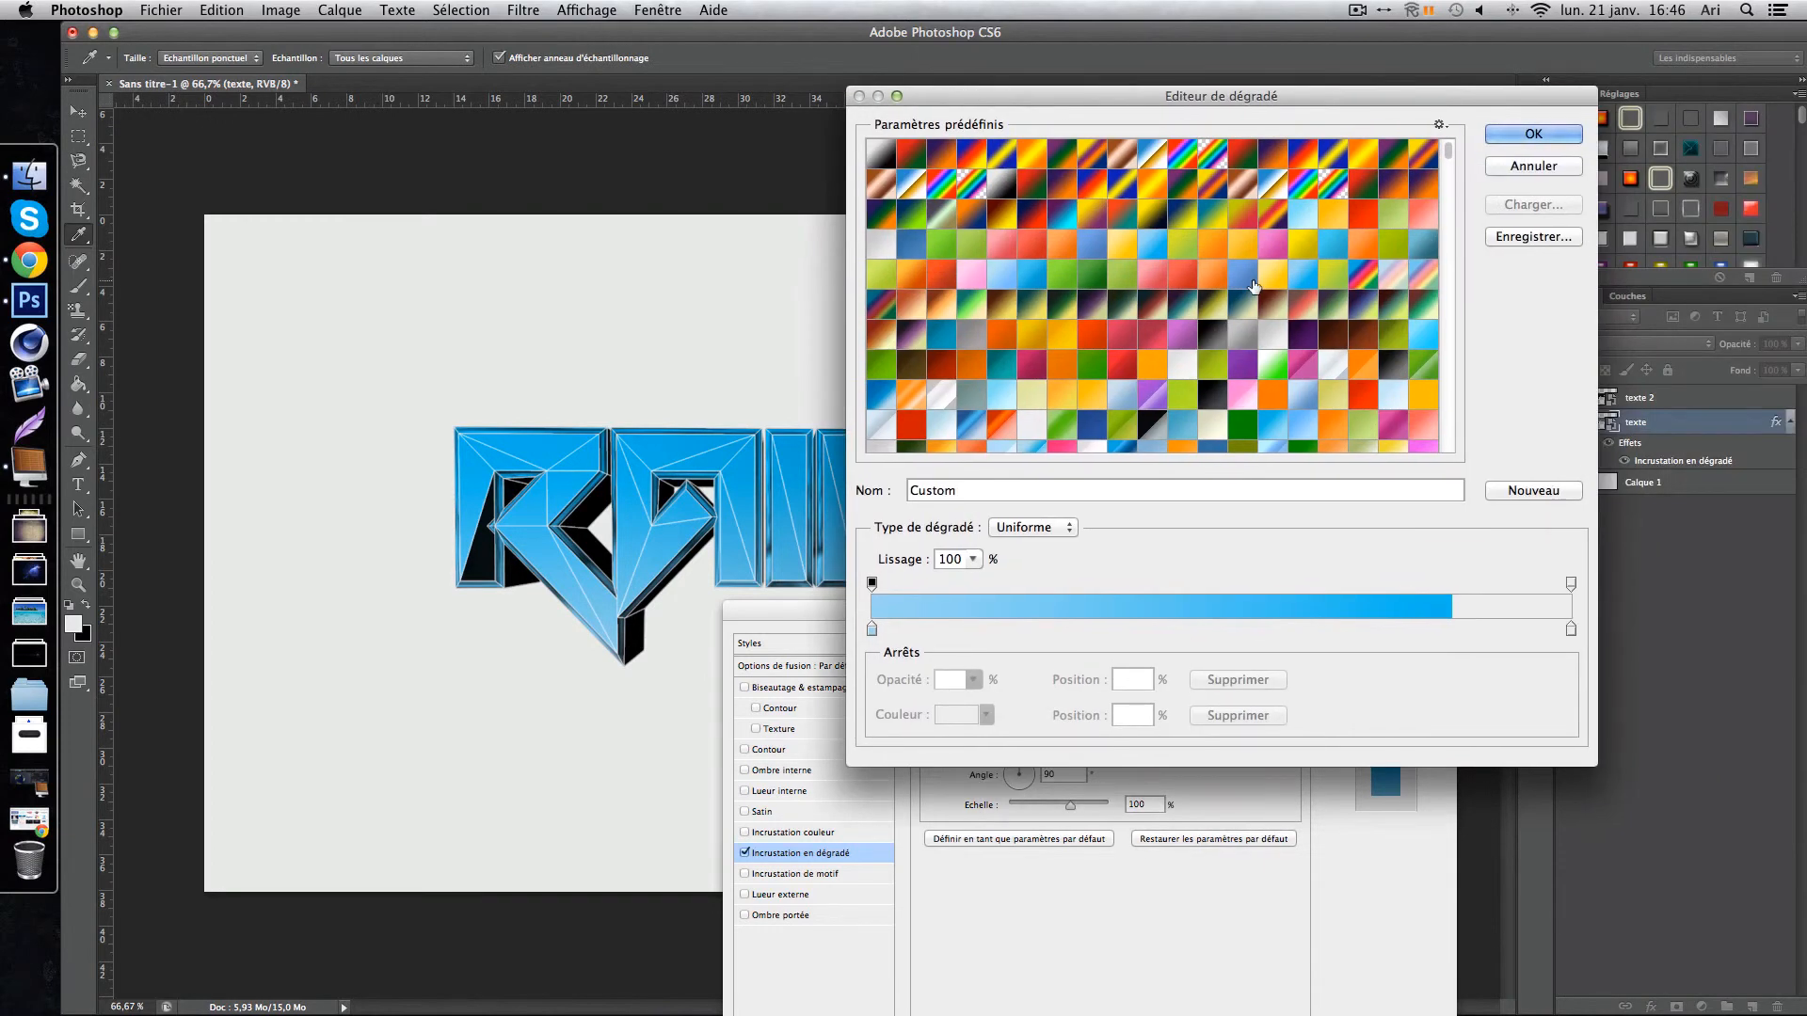
{"action": "left_click", "coordinate": [1242, 274]}
{"action": "left_click", "coordinate": [1355, 331]}
{"action": "left_click", "coordinate": [1295, 329]}
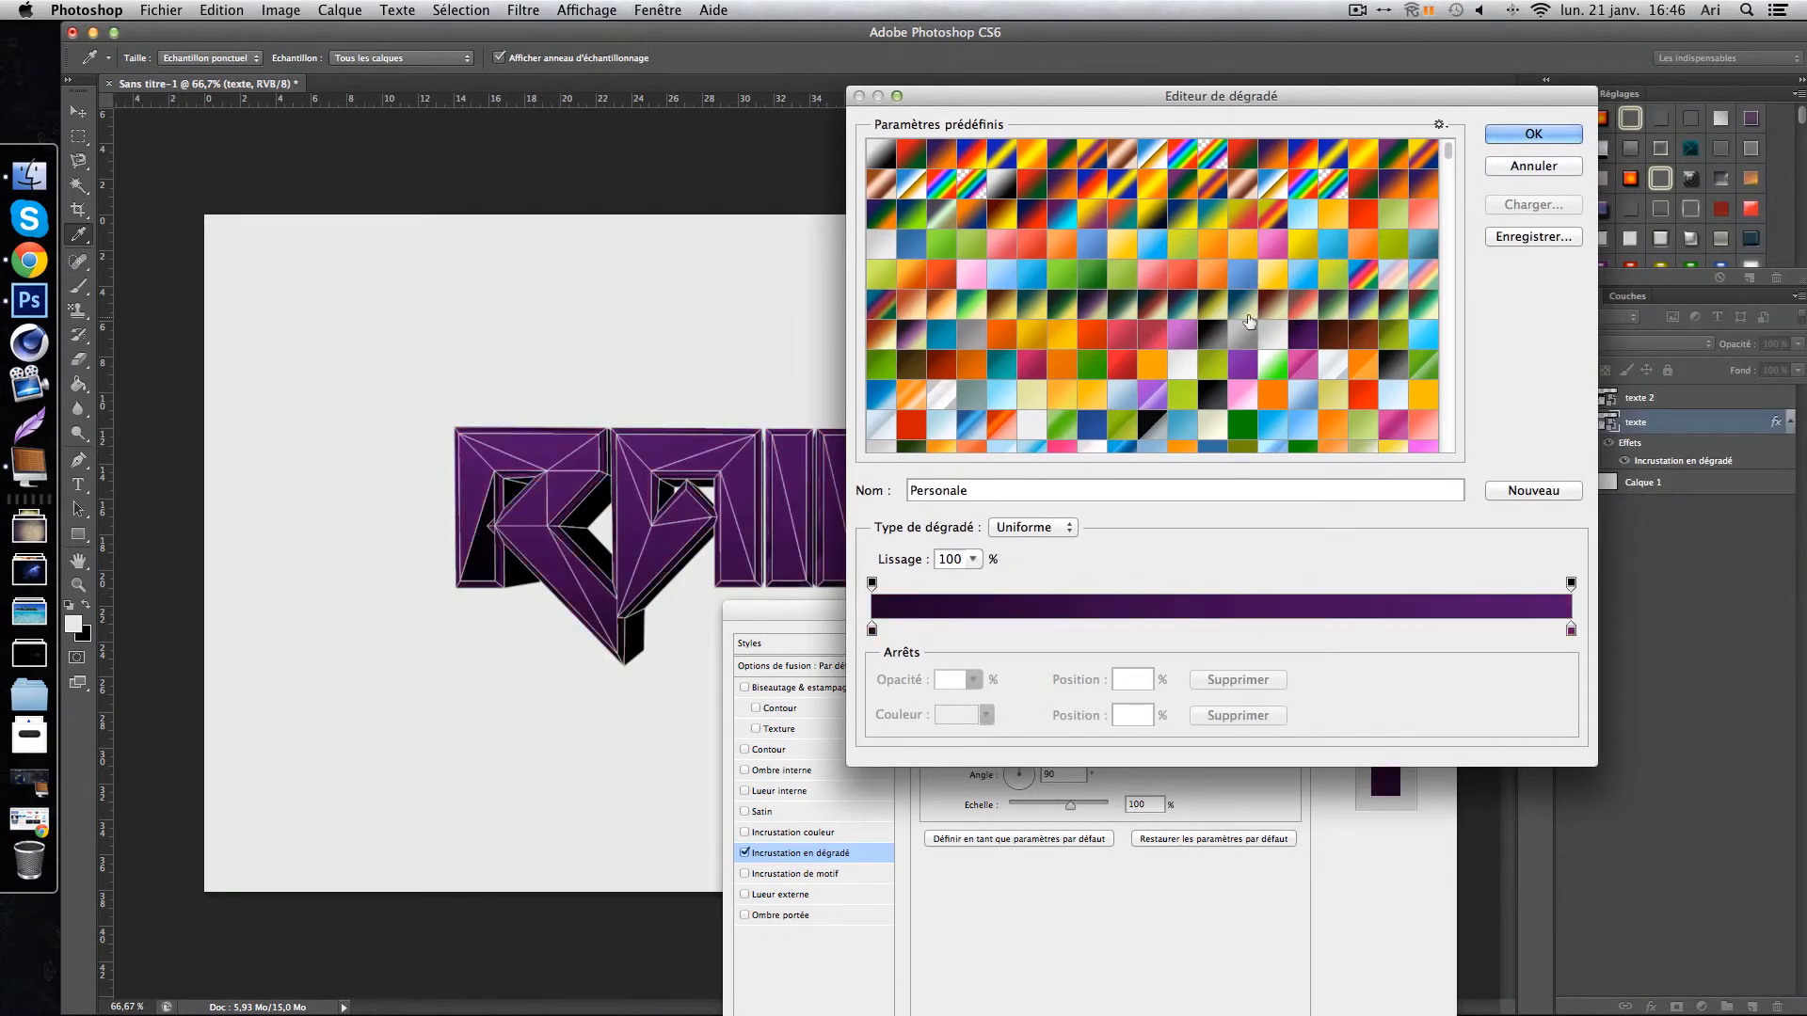
{"action": "left_click", "coordinate": [1247, 311]}
{"action": "left_click", "coordinate": [1169, 314]}
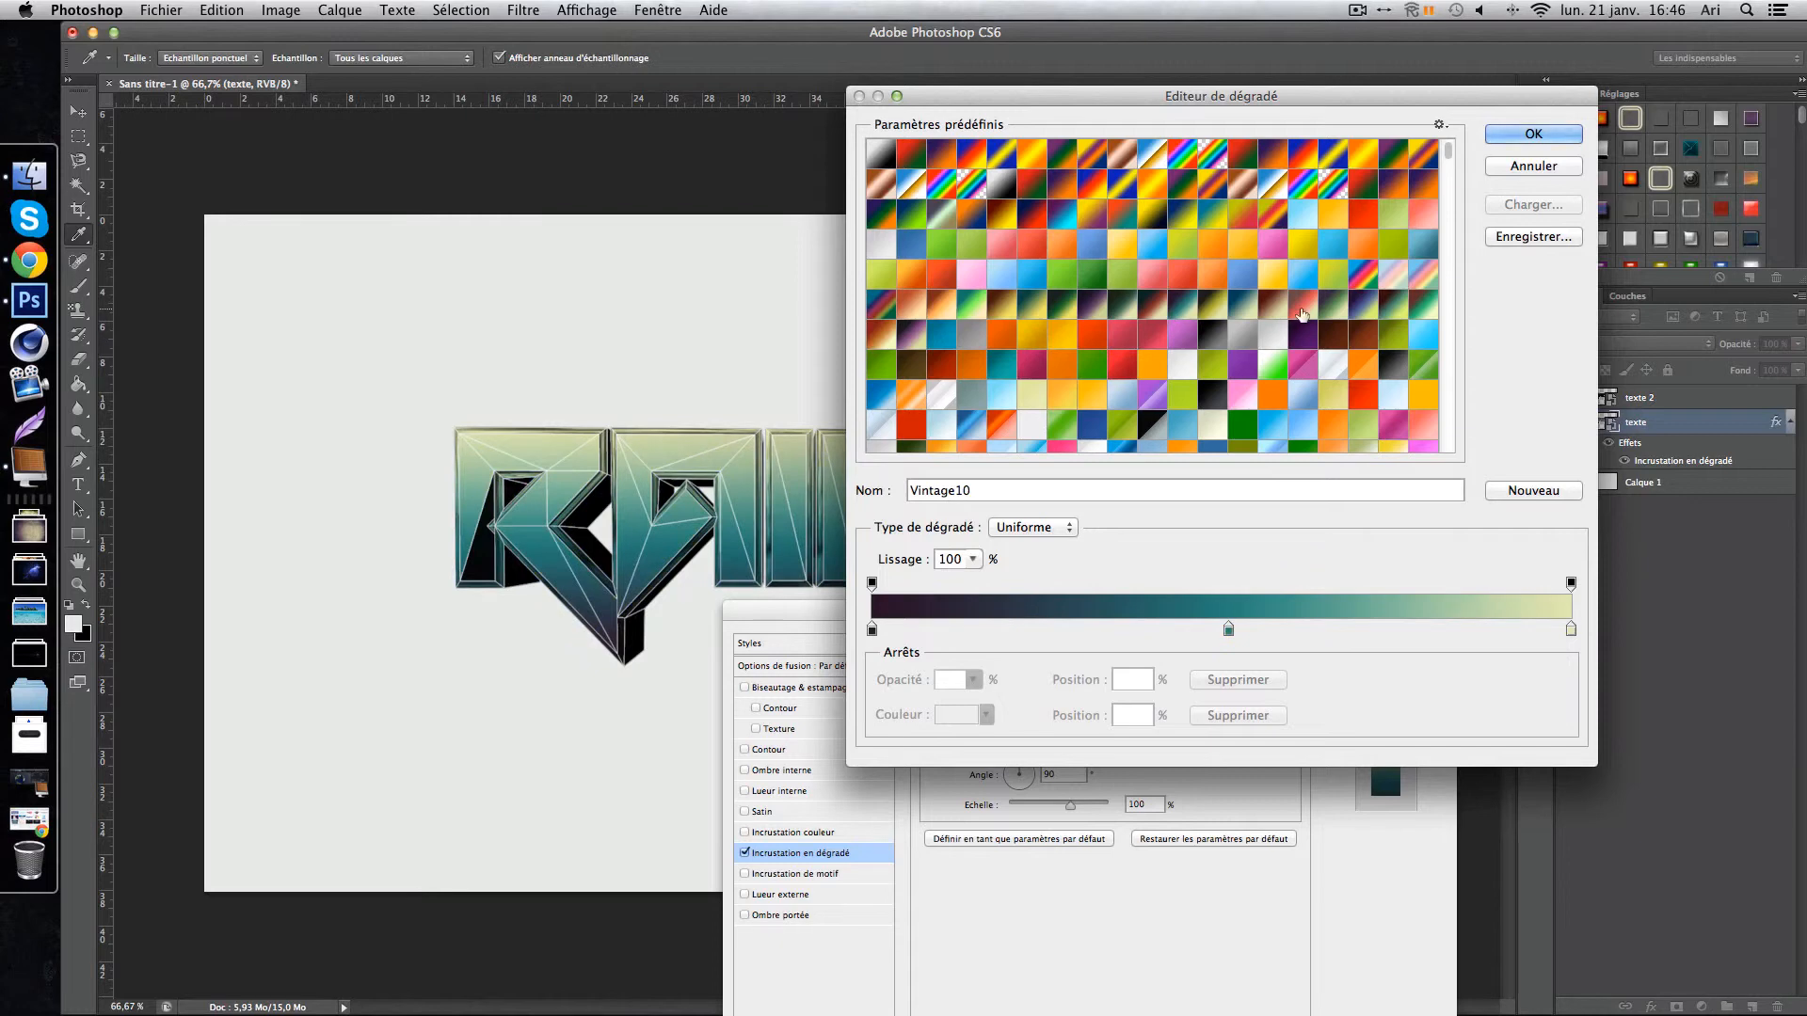
{"action": "left_click", "coordinate": [998, 341]}
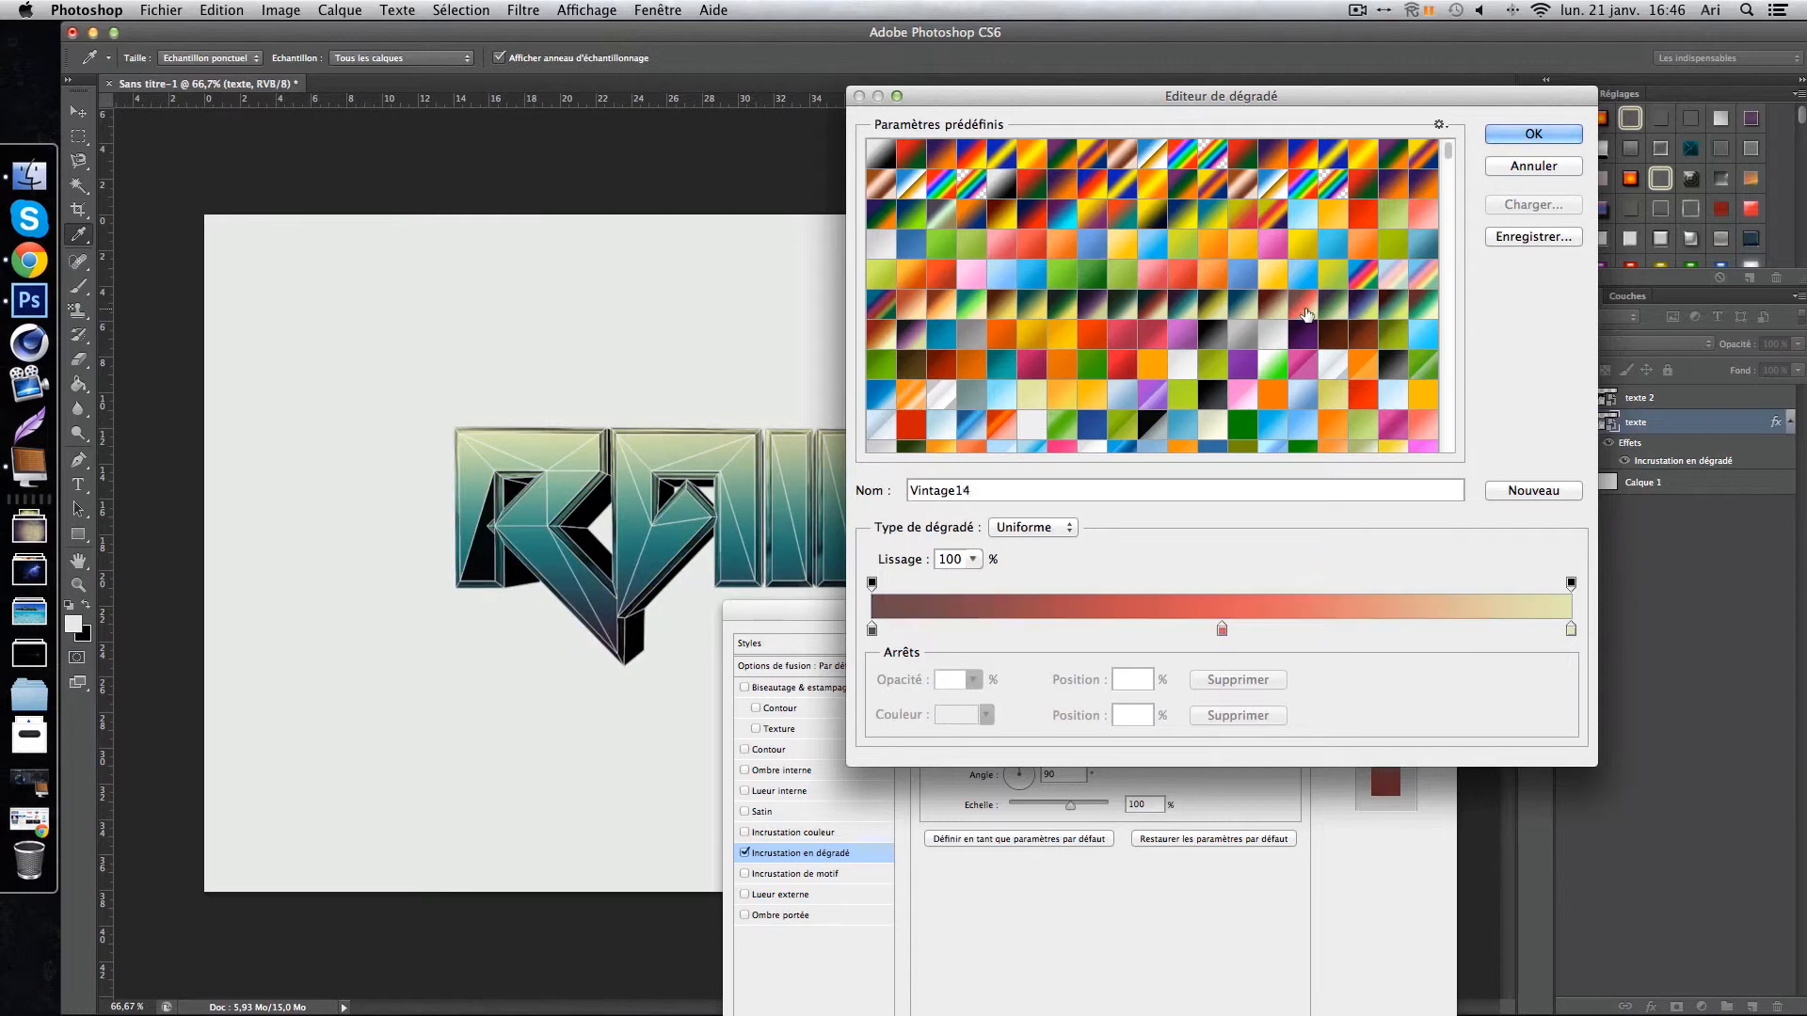
{"action": "left_click", "coordinate": [1024, 314]}
{"action": "left_click", "coordinate": [1116, 309]}
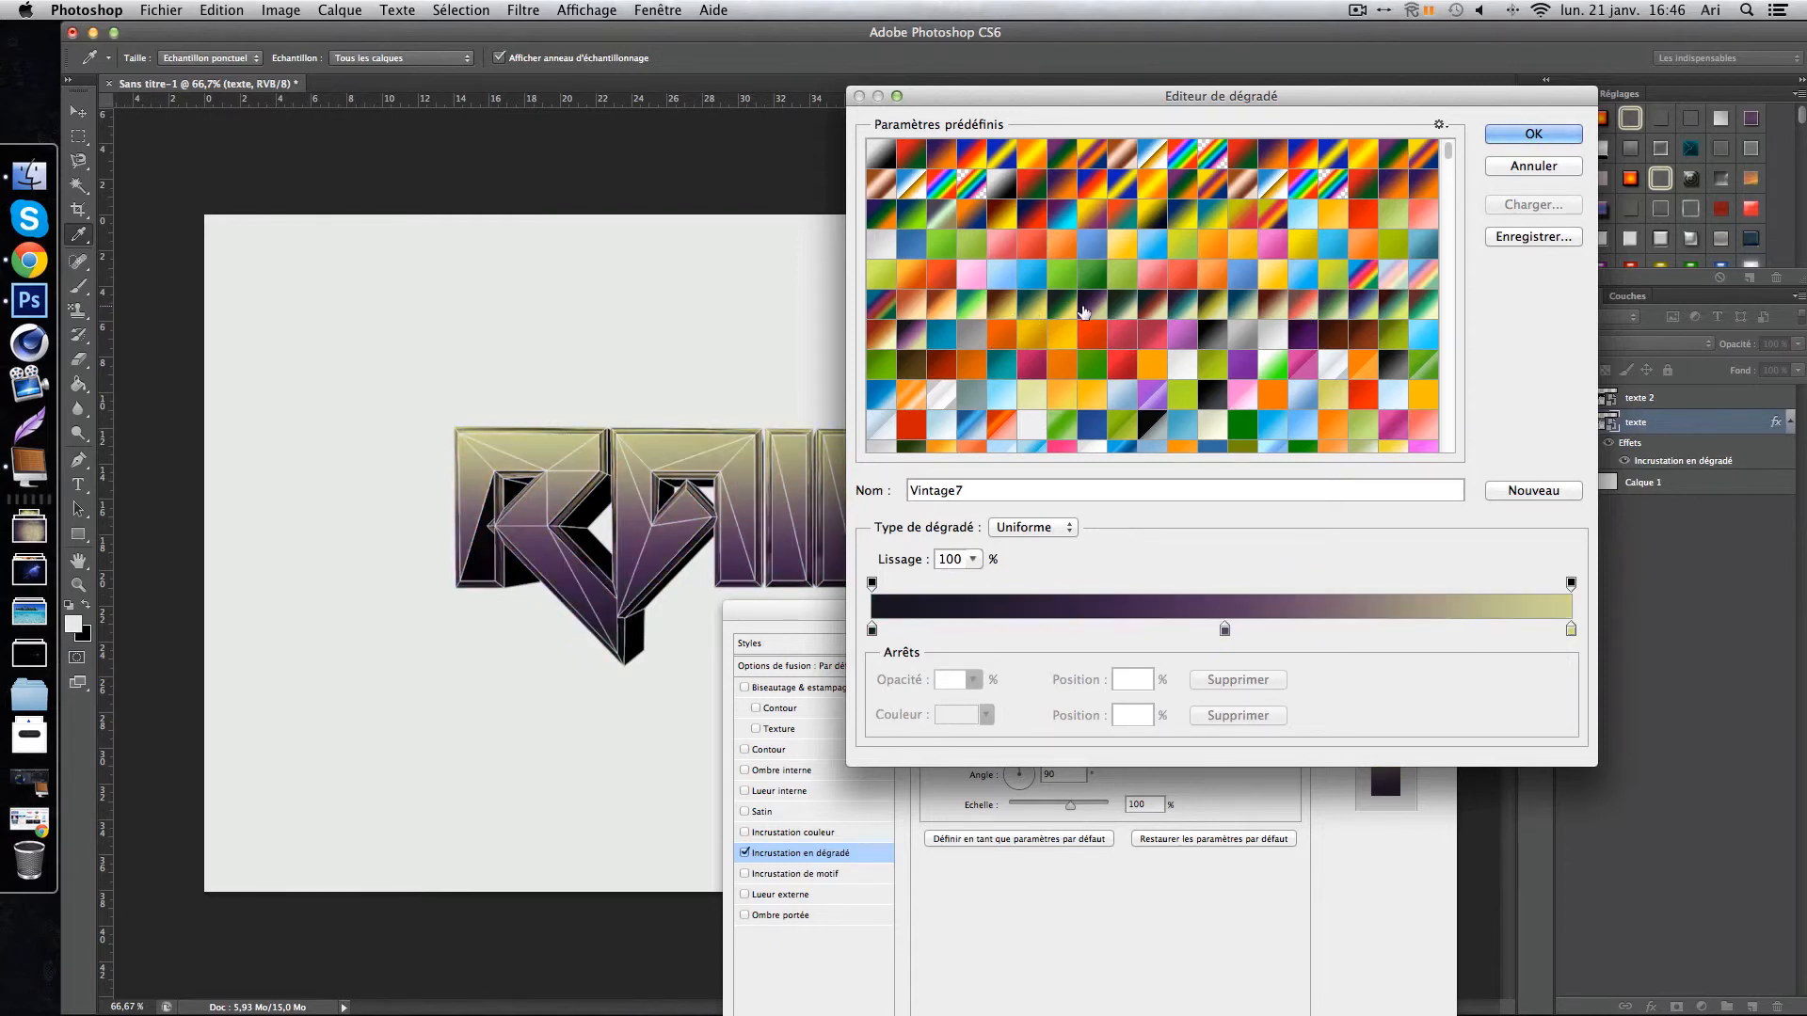
Apply the Vintage8 preset to the texte layer's gradient overlay and confirm the layer style.
{"action": "left_click", "coordinate": [1145, 309]}
{"action": "left_click", "coordinate": [1533, 134]}
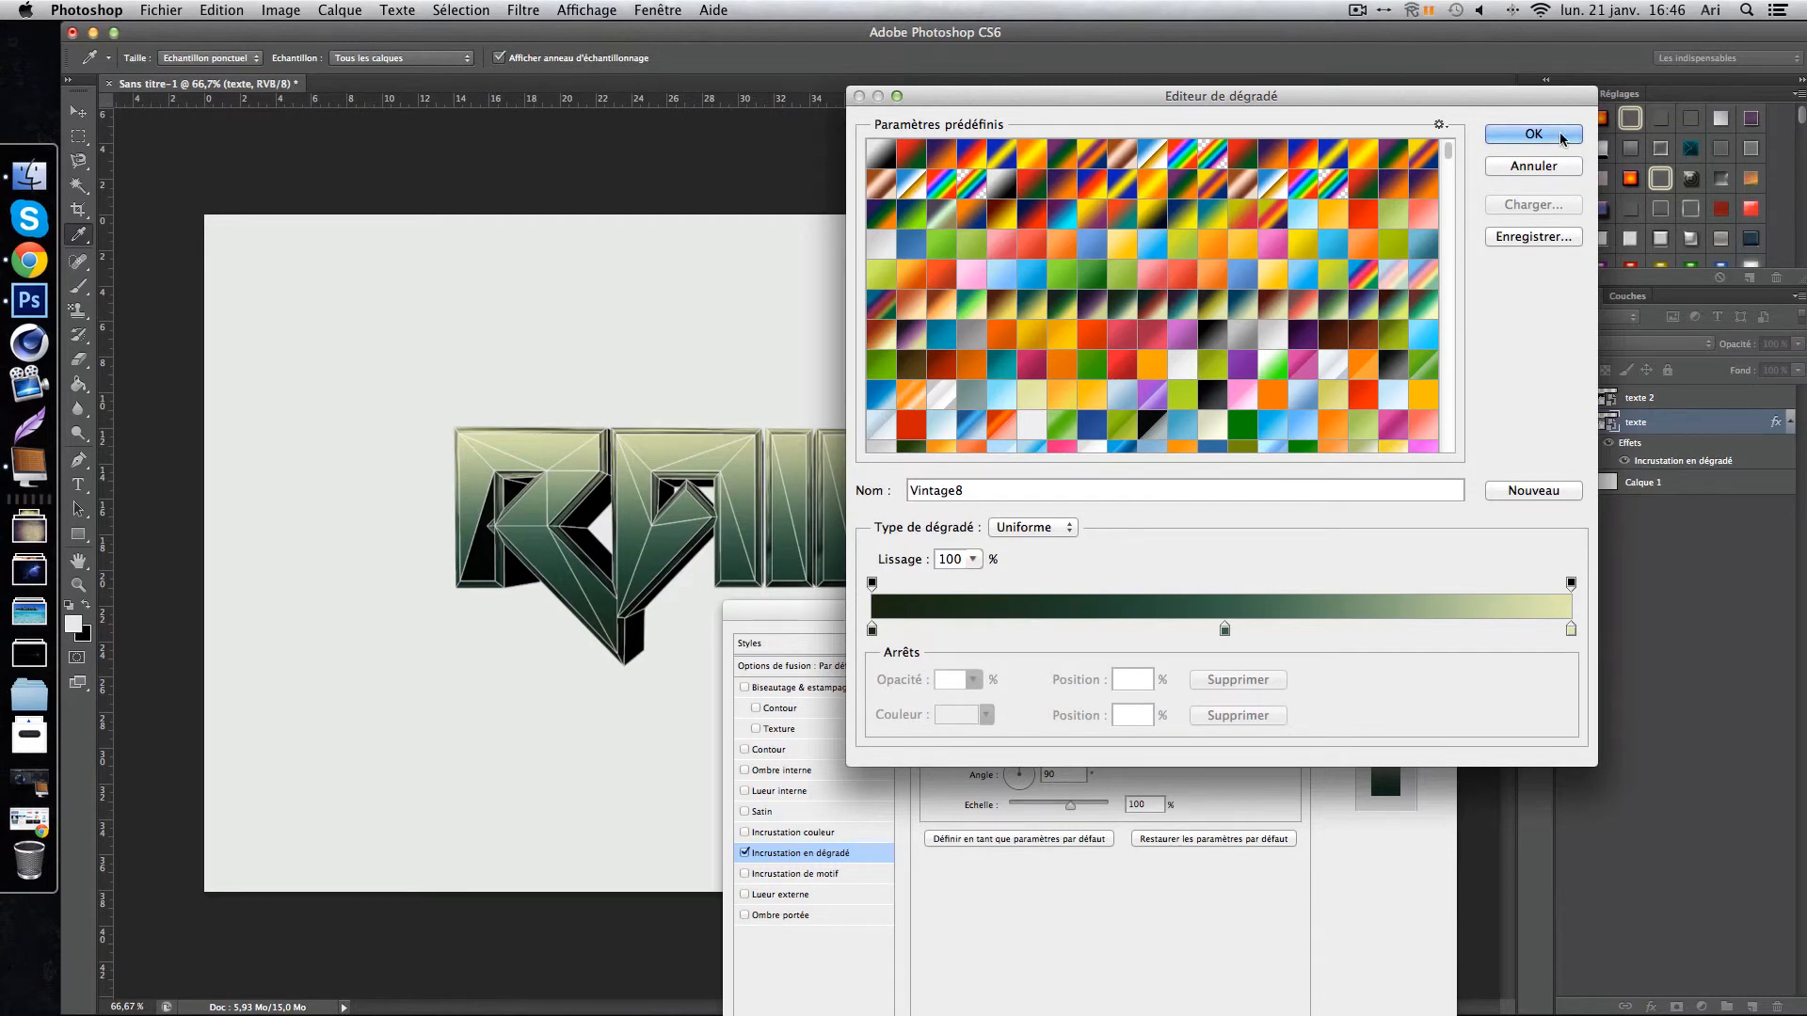
{"action": "left_click", "coordinate": [1385, 646]}
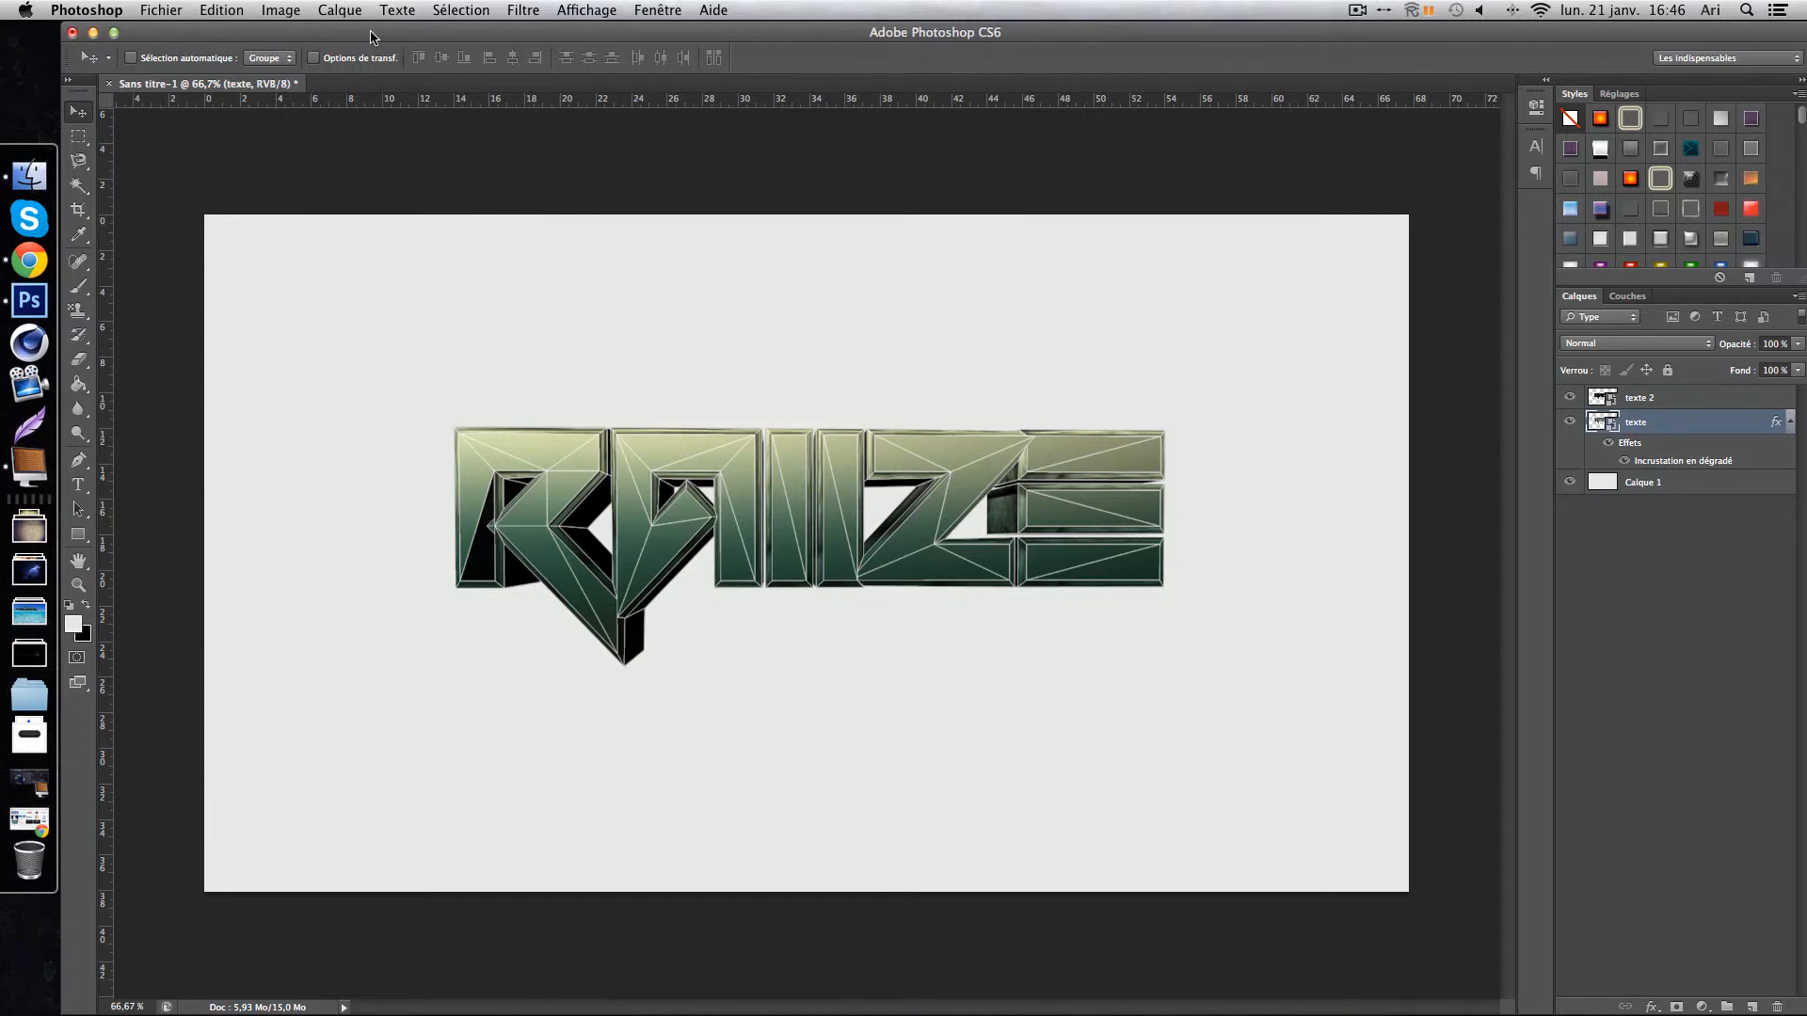
{"action": "left_click_drag", "start_coordinate": [371, 32], "coordinate": [369, 32]}
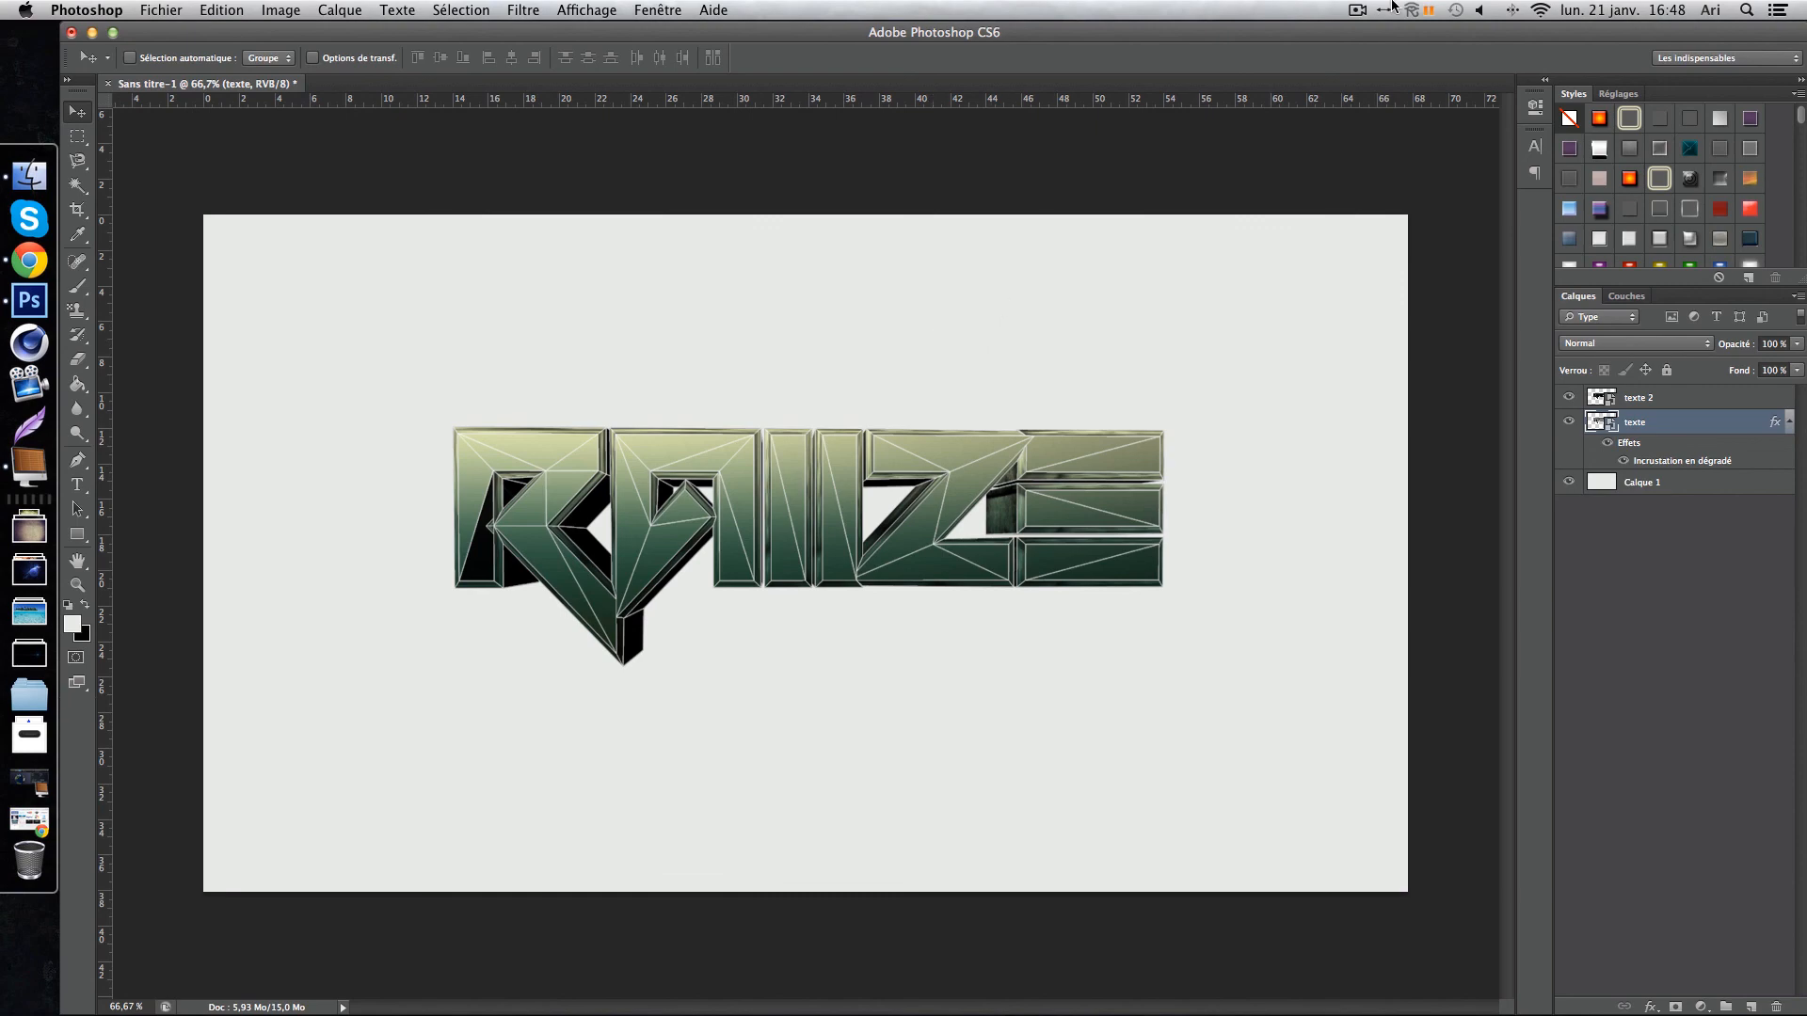
{"action": "left_click", "coordinate": [1357, 11]}
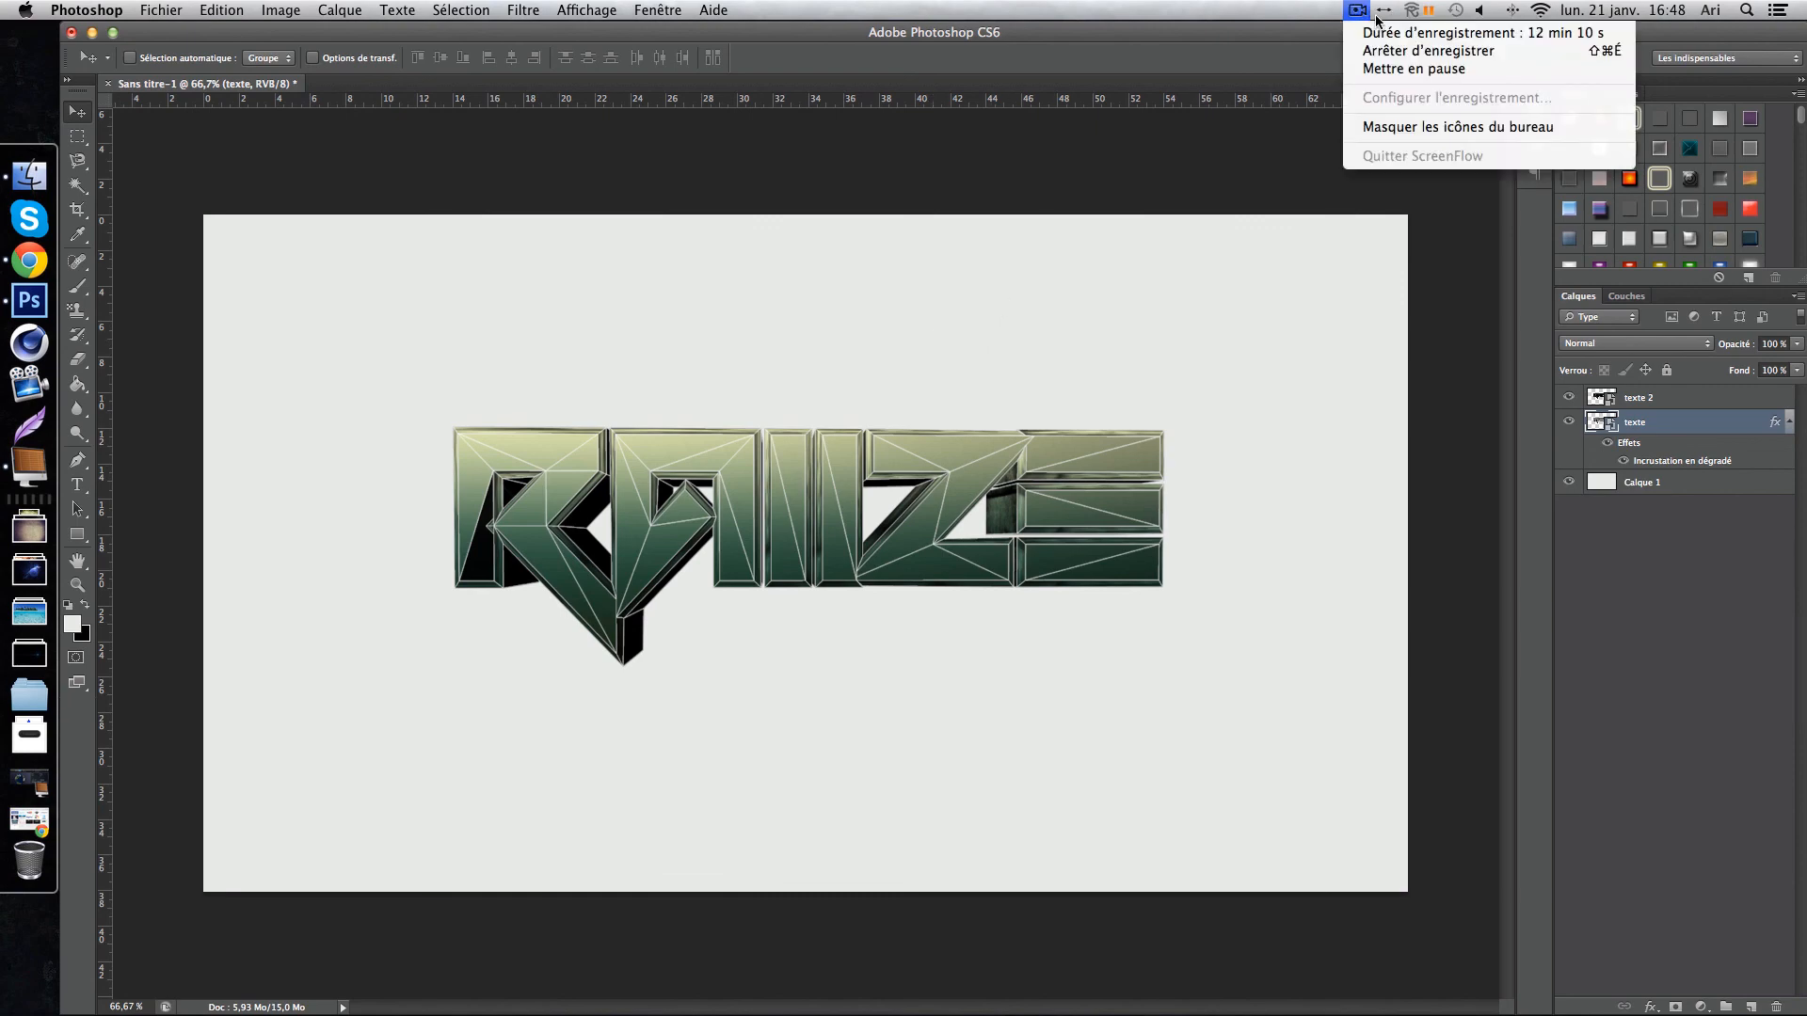